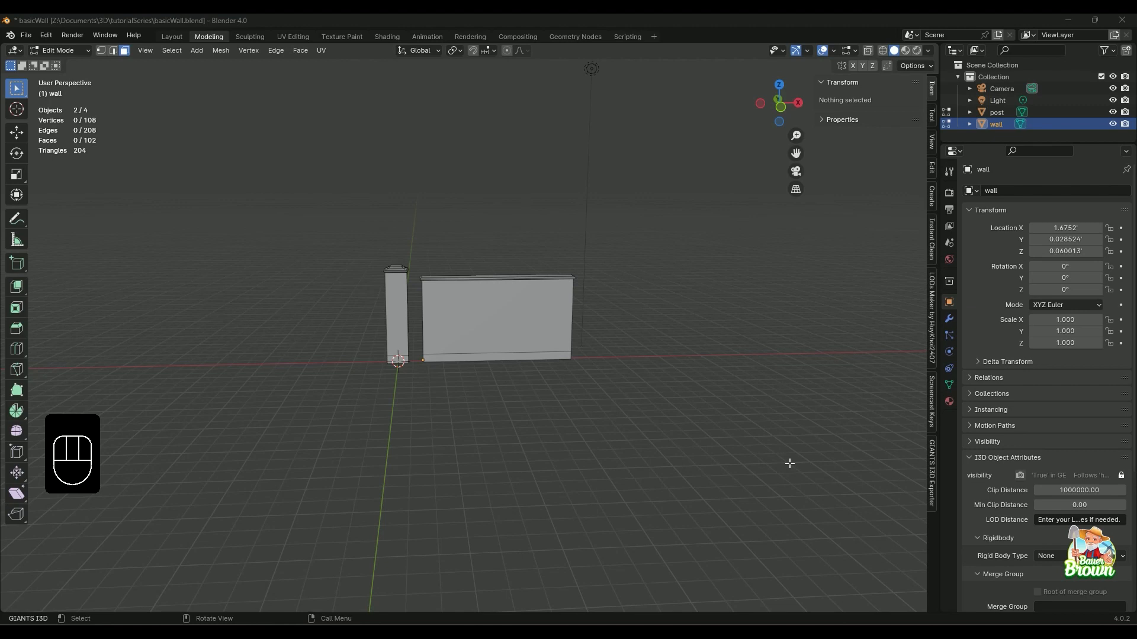
# Switch to GIANTS Editor and look through the texture layers available for terrain painting
pyautogui.click(871, 533)
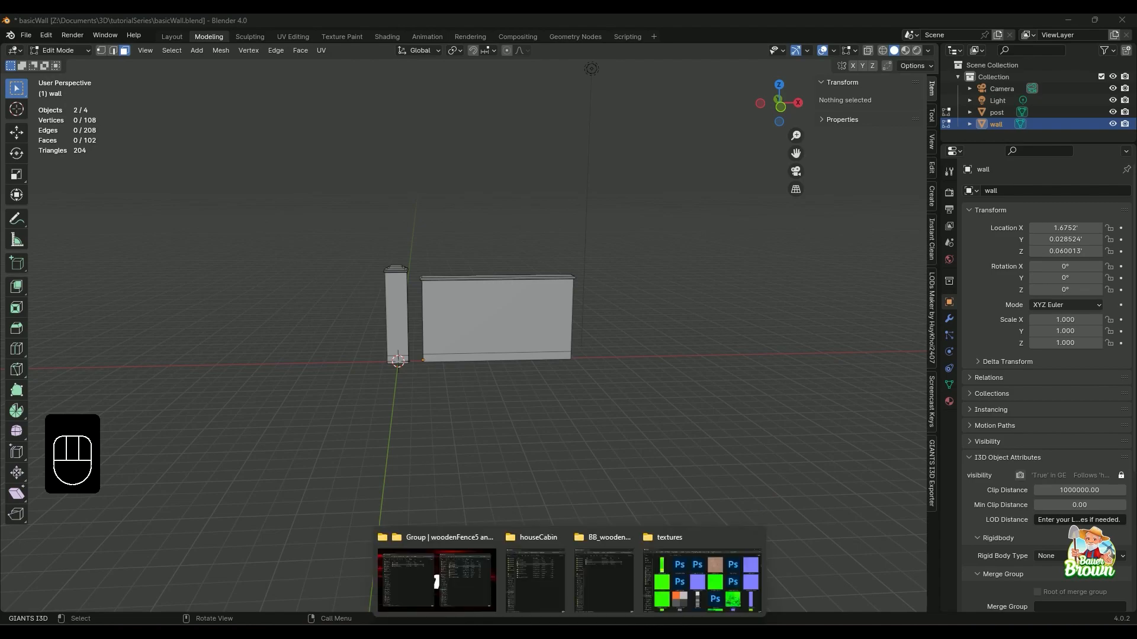
pyautogui.click(589, 631)
pyautogui.scroll(-3, 829, 409)
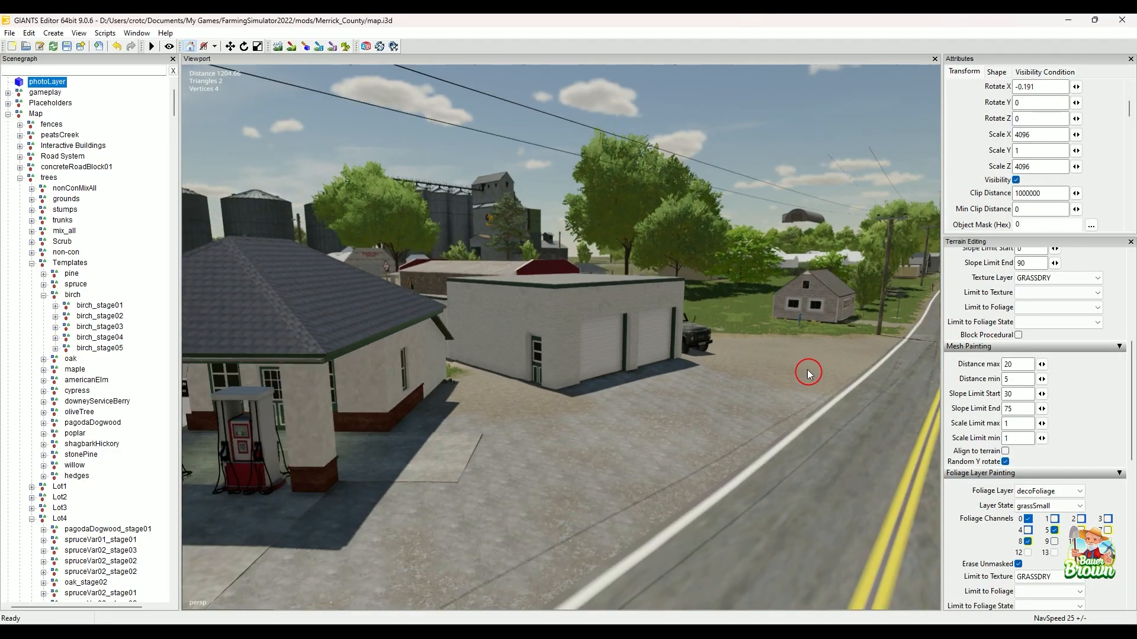
pyautogui.keyDown('alt'); pyautogui.moveTo(612, 217); pyautogui.dragTo(657, 363, button='middle'); pyautogui.keyUp('alt')
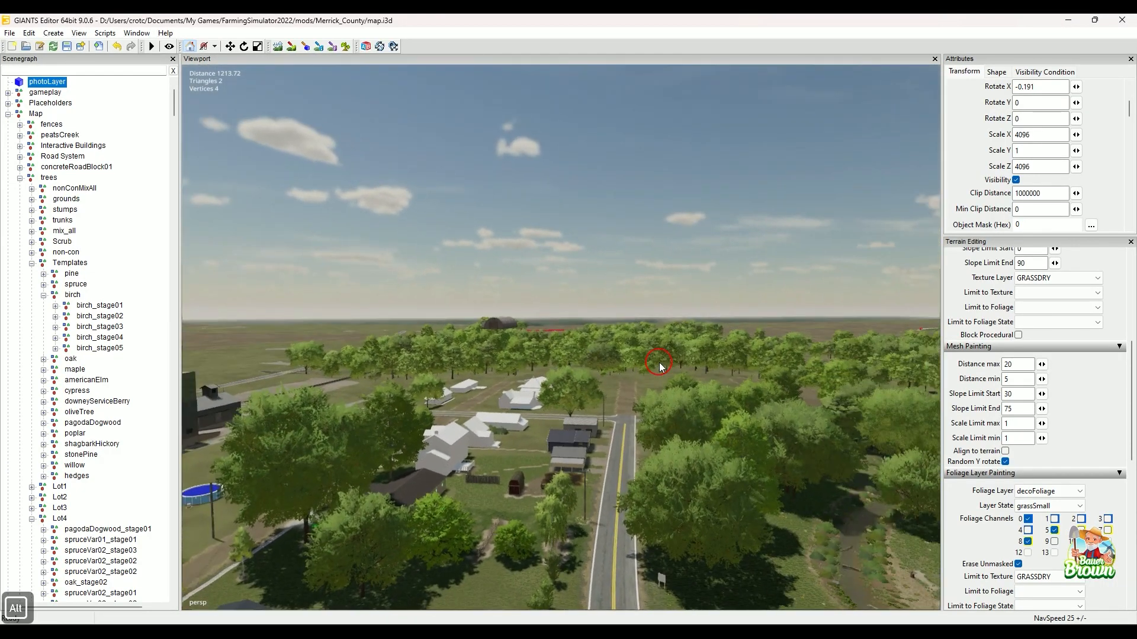
pyautogui.scroll(1, 1082, 359)
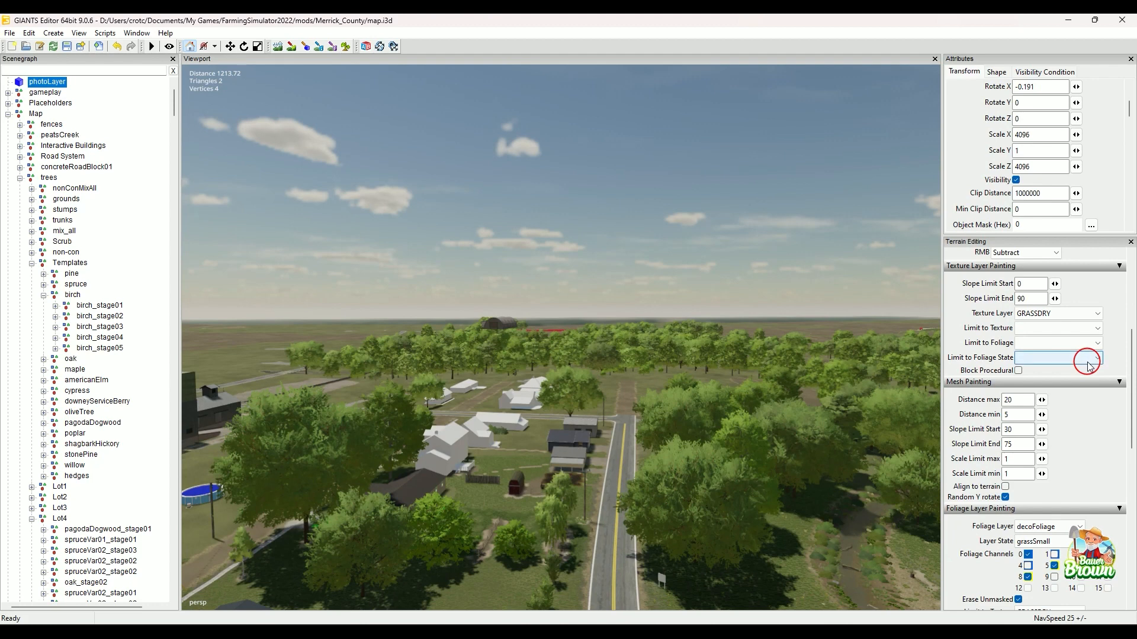
pyautogui.click(1091, 315)
pyautogui.moveTo(1095, 370); pyautogui.dragTo(1106, 413)
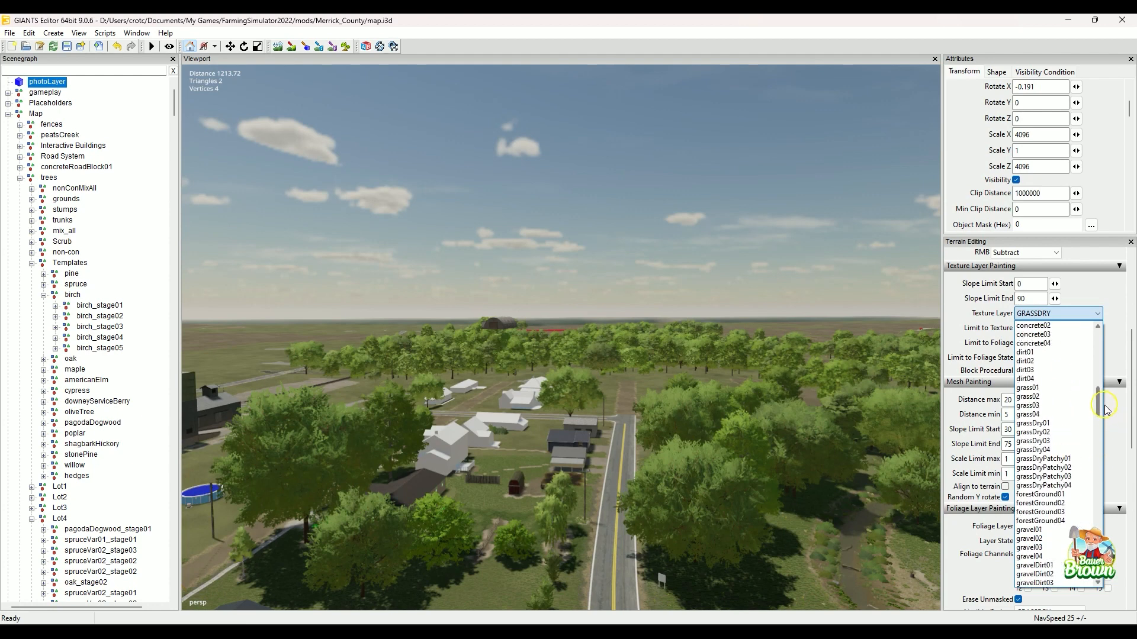
pyautogui.click(1054, 423)
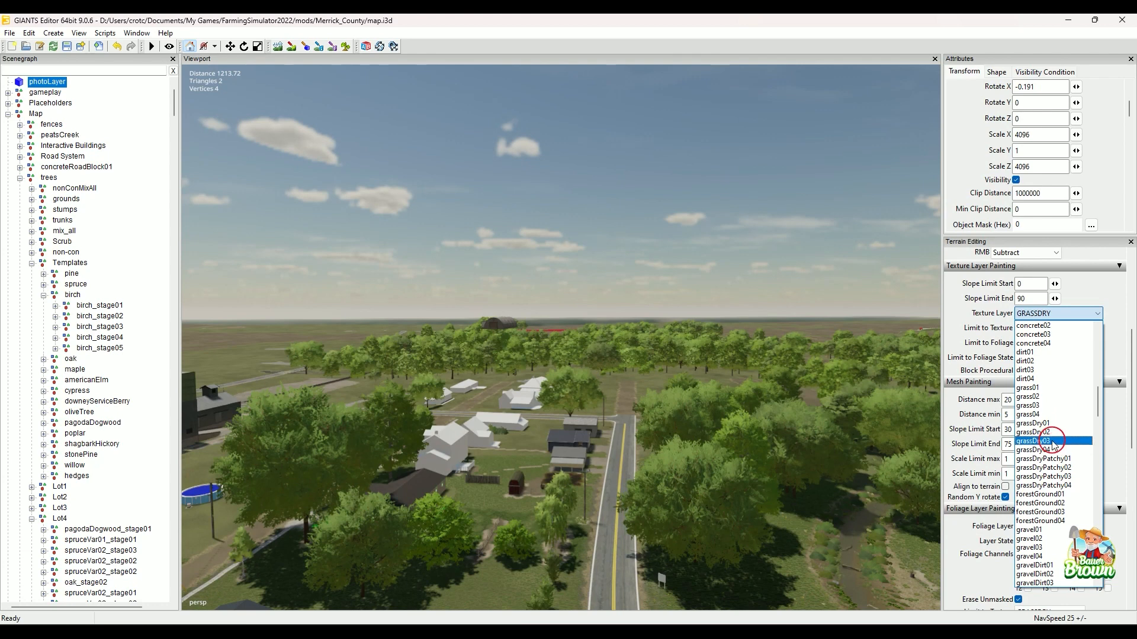
pyautogui.scroll(5, 1045, 394)
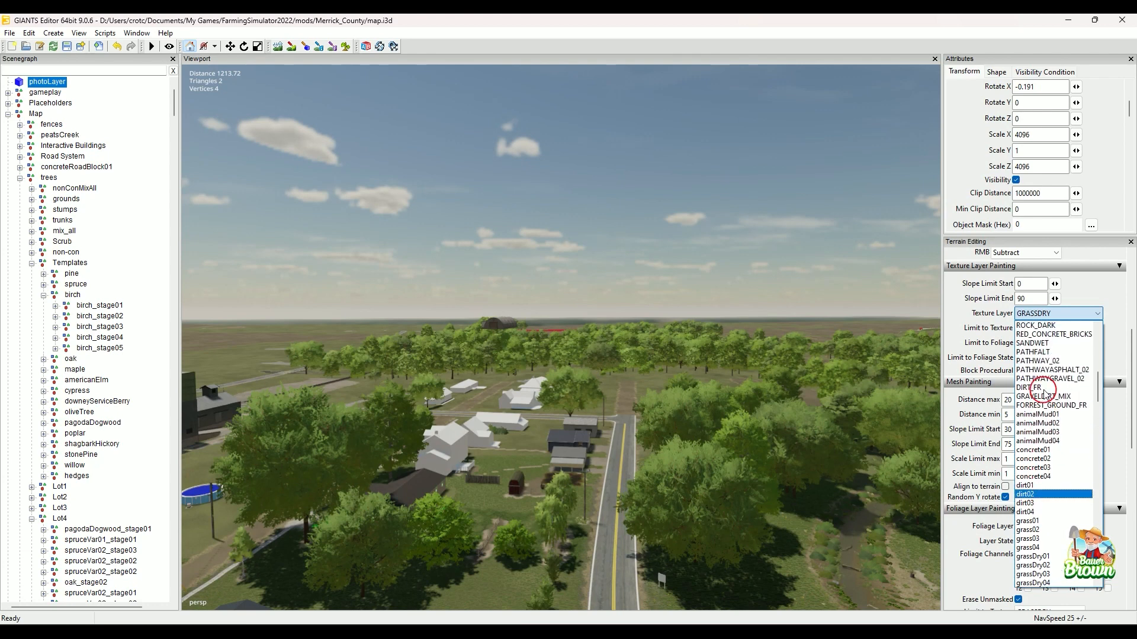
pyautogui.scroll(1, 1046, 394)
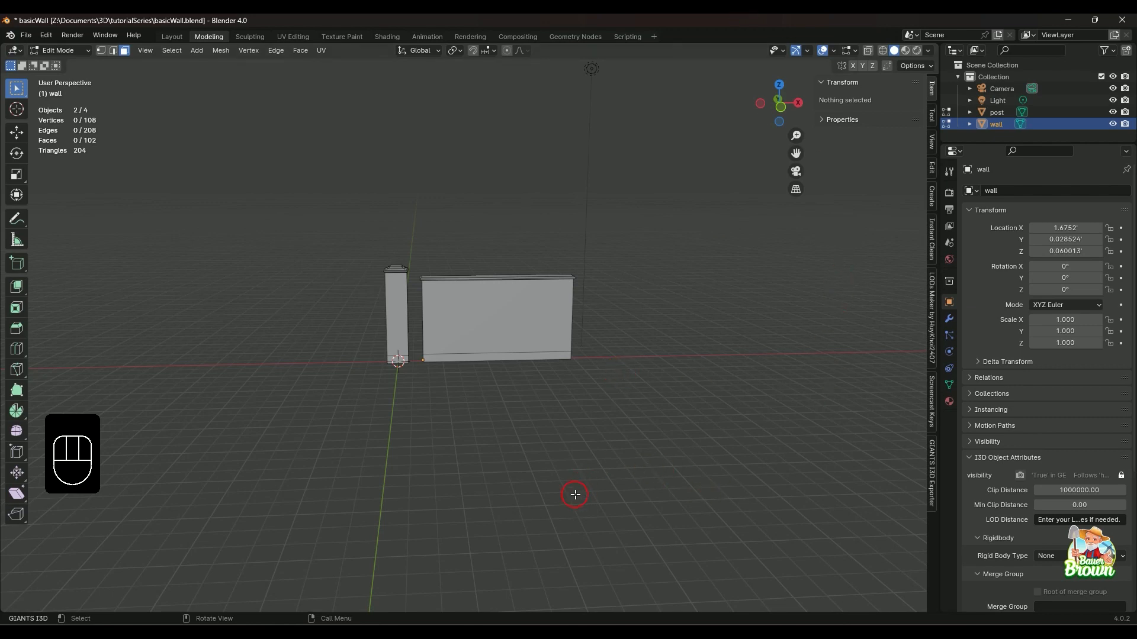
# Switch back to GIANTS Editor and survey the town's buildings and roads from above
pyautogui.moveTo(569, 632)
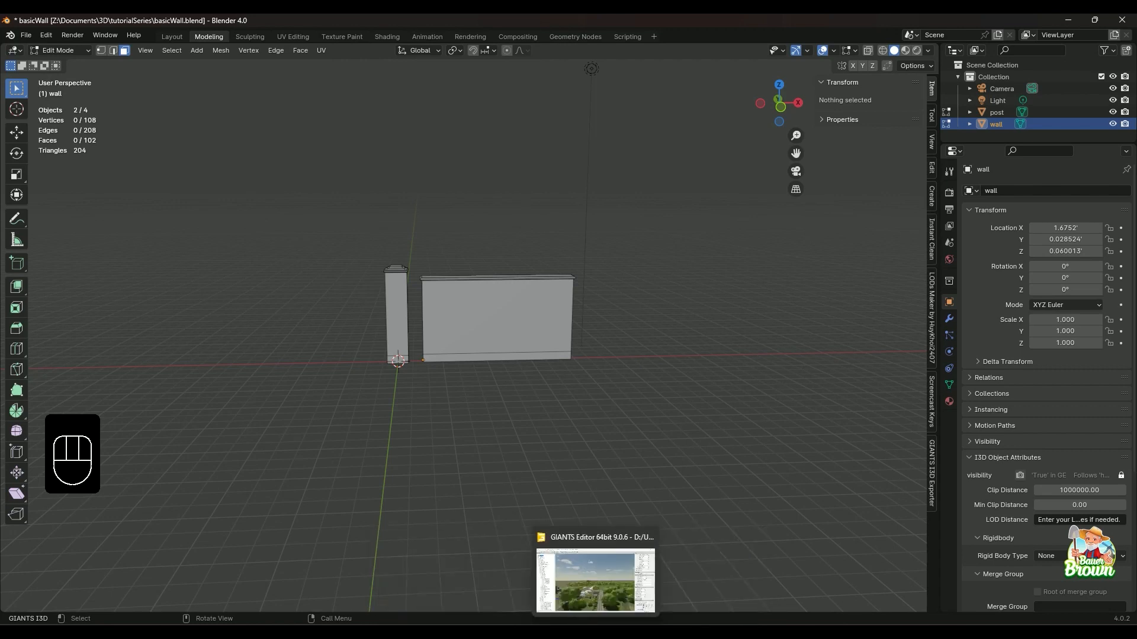
pyautogui.click(596, 628)
pyautogui.keyDown('alt'); pyautogui.moveTo(553, 255); pyautogui.dragTo(542, 473, button='middle'); pyautogui.keyUp('alt')
pyautogui.keyDown('alt'); pyautogui.moveTo(885, 444); pyautogui.dragTo(637, 497); pyautogui.keyUp('alt')
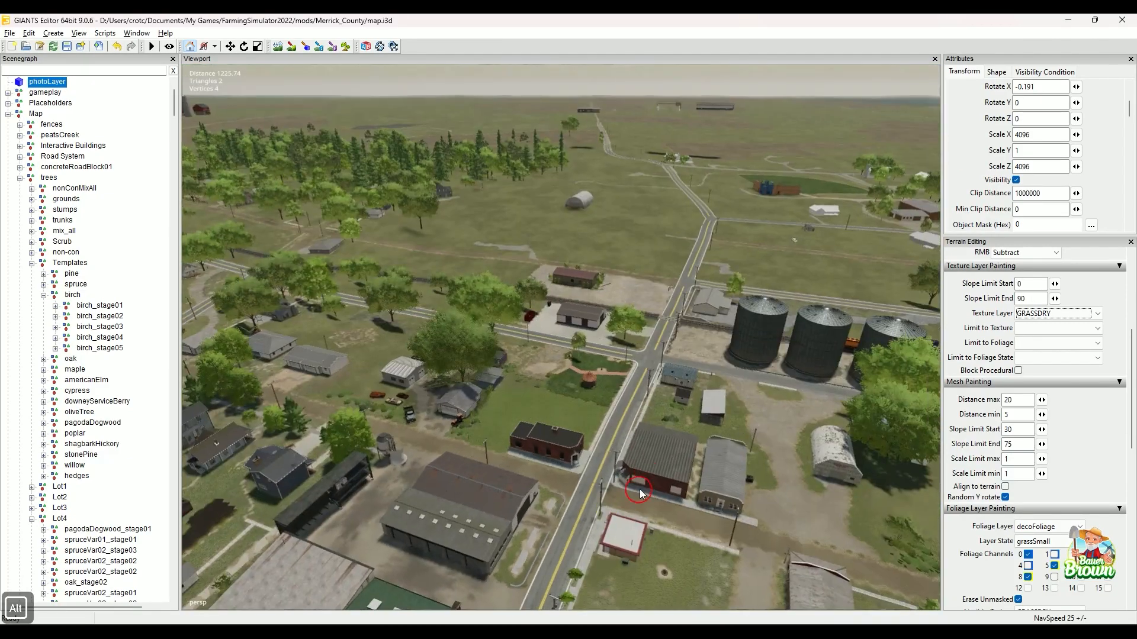
pyautogui.keyDown('alt'); pyautogui.moveTo(638, 455); pyautogui.dragTo(419, 584, button='middle'); pyautogui.keyUp('alt')
pyautogui.keyDown('alt'); pyautogui.moveTo(419, 584); pyautogui.dragTo(682, 536); pyautogui.keyUp('alt')
pyautogui.keyDown('alt'); pyautogui.moveTo(682, 535); pyautogui.dragTo(465, 535, button='middle'); pyautogui.keyUp('alt')
pyautogui.keyDown('alt'); pyautogui.moveTo(722, 348); pyautogui.dragTo(469, 373); pyautogui.keyUp('alt')
pyautogui.keyDown('alt'); pyautogui.moveTo(468, 376); pyautogui.dragTo(499, 374, button='middle'); pyautogui.keyUp('alt')
pyautogui.keyDown('alt'); pyautogui.moveTo(563, 328); pyautogui.dragTo(629, 414, button='middle'); pyautogui.keyUp('alt')
pyautogui.keyDown('alt'); pyautogui.moveTo(629, 414); pyautogui.dragTo(469, 436); pyautogui.keyUp('alt')
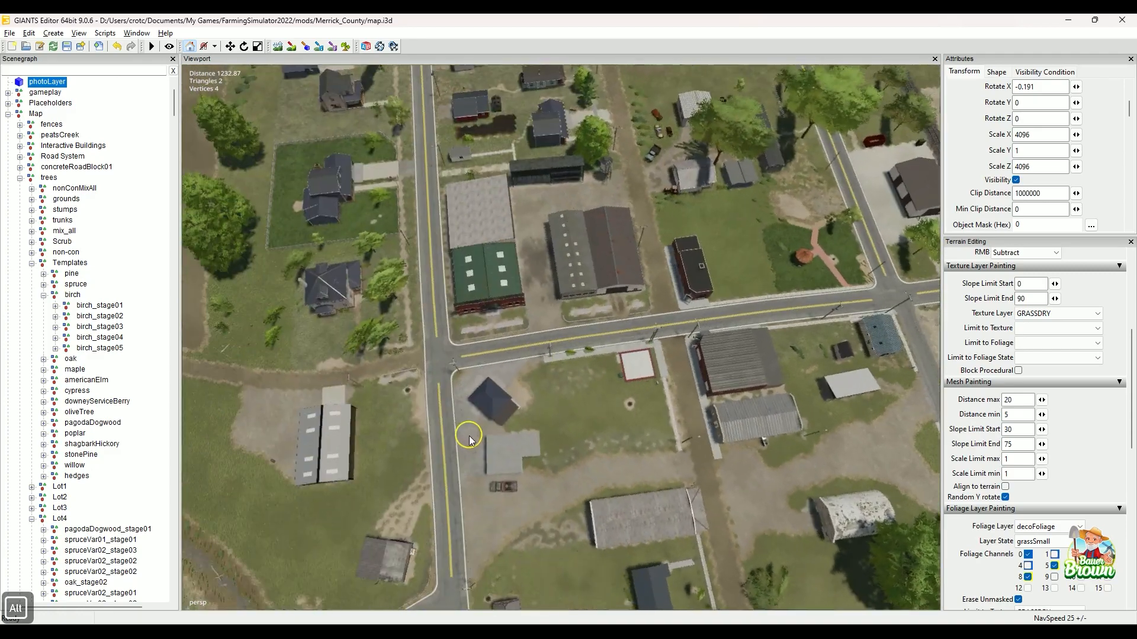
# Examine the two-storey blue-grey house with the outdoor air-conditioning units up close, including its siding, windows and roof
pyautogui.keyDown('alt'); pyautogui.moveTo(469, 437); pyautogui.dragTo(693, 351, button='right'); pyautogui.keyUp('alt')
pyautogui.keyDown('alt'); pyautogui.moveTo(693, 351); pyautogui.dragTo(685, 305); pyautogui.keyUp('alt')
pyautogui.keyDown('alt'); pyautogui.moveTo(656, 334); pyautogui.dragTo(504, 488, button='middle'); pyautogui.keyUp('alt')
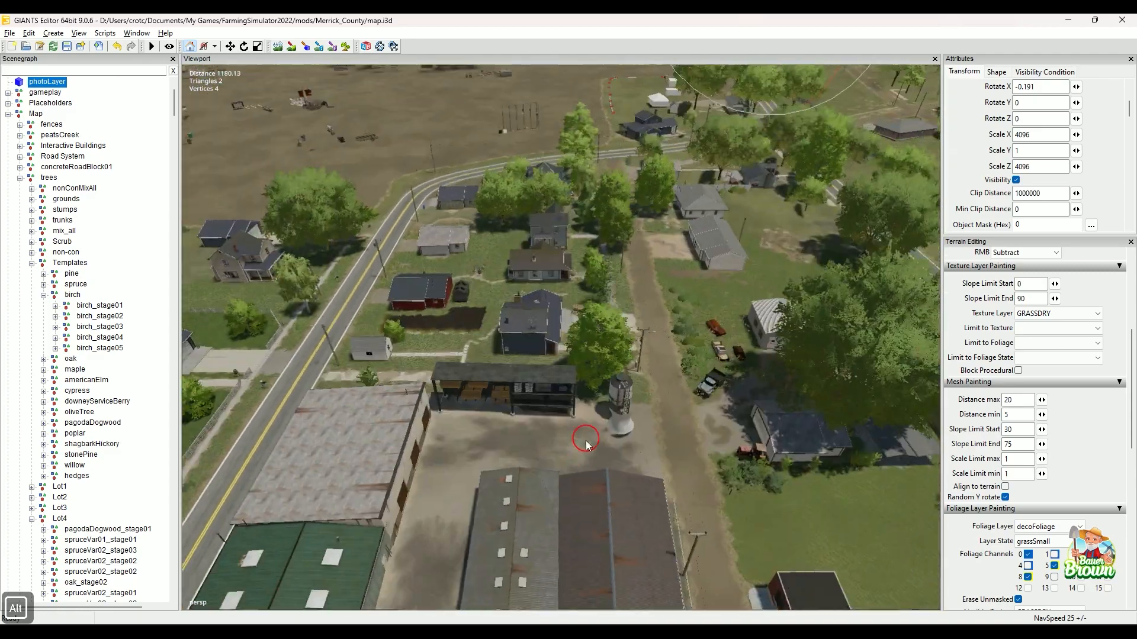
pyautogui.keyDown('alt'); pyautogui.moveTo(504, 488); pyautogui.dragTo(449, 452); pyautogui.keyUp('alt')
pyautogui.keyDown('alt'); pyautogui.moveTo(449, 453); pyautogui.dragTo(446, 411, button='middle'); pyautogui.keyUp('alt')
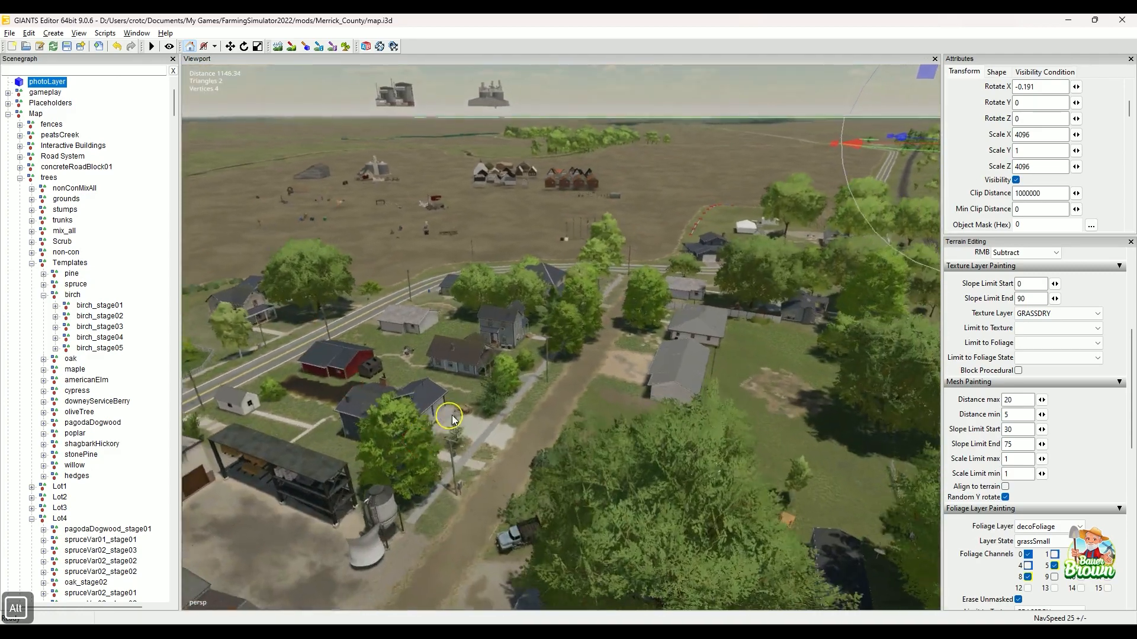
pyautogui.keyDown('alt'); pyautogui.moveTo(446, 411); pyautogui.dragTo(631, 318, button='right'); pyautogui.keyUp('alt')
pyautogui.keyDown('alt'); pyautogui.moveTo(631, 318); pyautogui.dragTo(556, 342); pyautogui.keyUp('alt')
pyautogui.keyDown('alt'); pyautogui.moveTo(555, 342); pyautogui.dragTo(599, 241, button='right'); pyautogui.keyUp('alt')
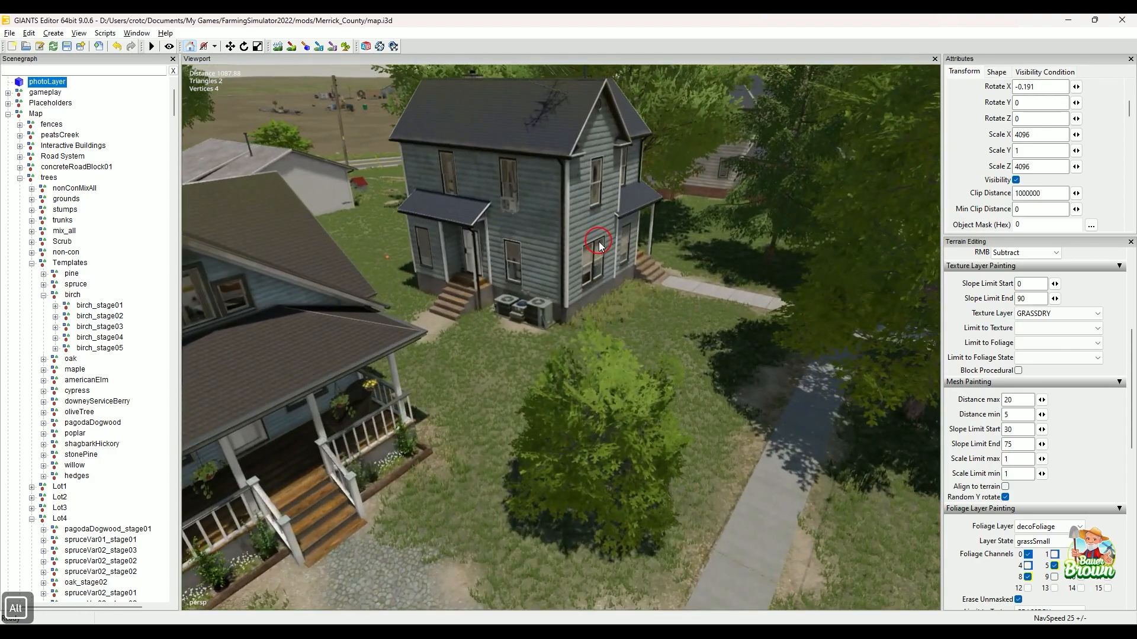
pyautogui.keyDown('alt'); pyautogui.moveTo(599, 242); pyautogui.dragTo(602, 254, button='middle'); pyautogui.keyUp('alt')
pyautogui.scroll(4, 578, 300)
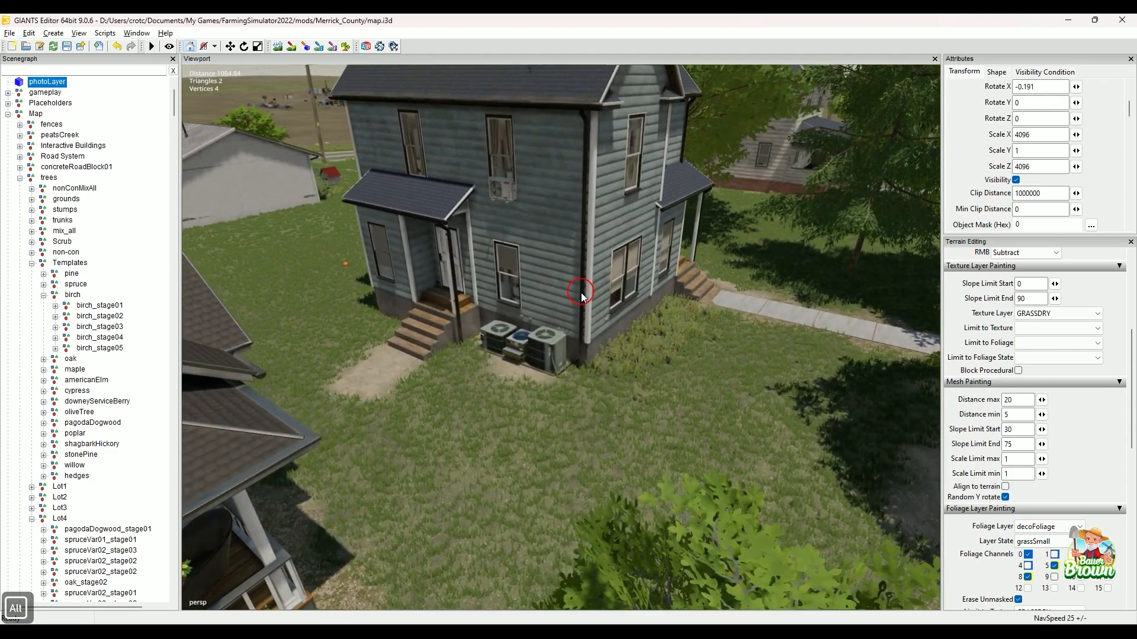
pyautogui.keyDown('alt'); pyautogui.moveTo(581, 292); pyautogui.dragTo(510, 381, button='middle'); pyautogui.keyUp('alt')
pyautogui.keyDown('alt'); pyautogui.moveTo(509, 382); pyautogui.dragTo(582, 396); pyautogui.keyUp('alt')
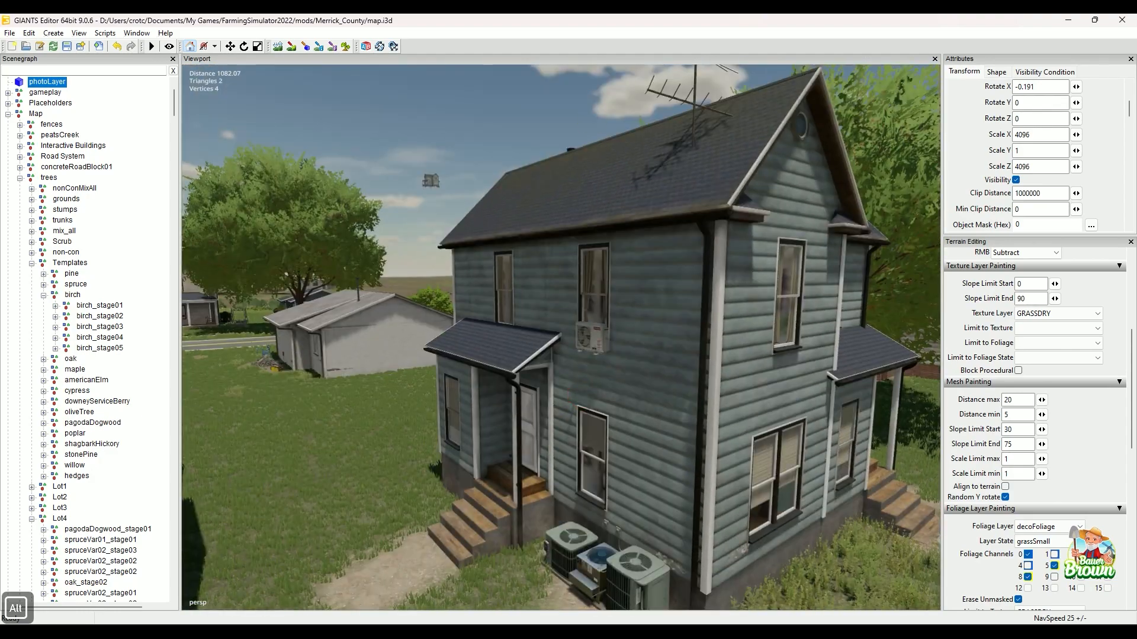
# Open the Material Editing window, review its material and custom shader settings alongside the house, and close it
pyautogui.click(137, 34)
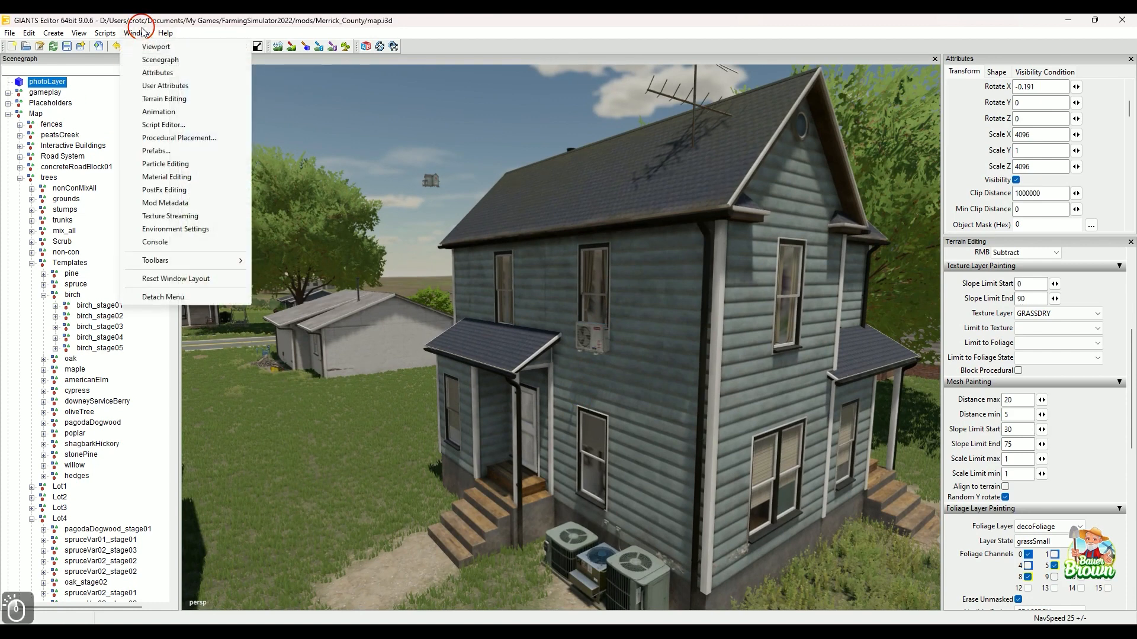
pyautogui.click(208, 177)
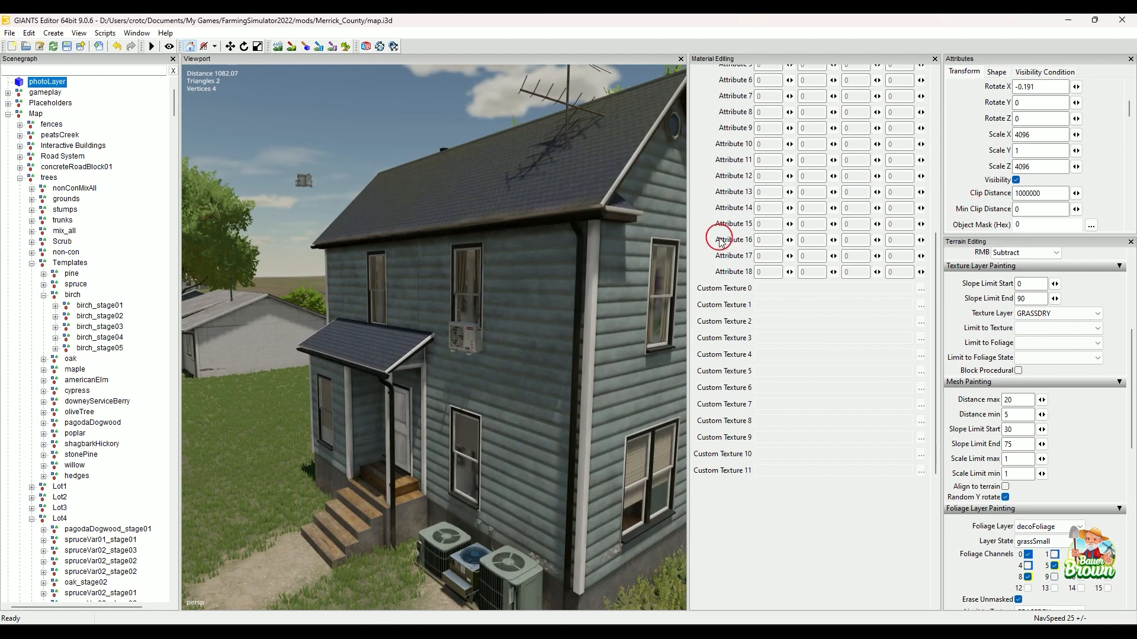
pyautogui.scroll(1, 733, 219)
pyautogui.scroll(4, 733, 219)
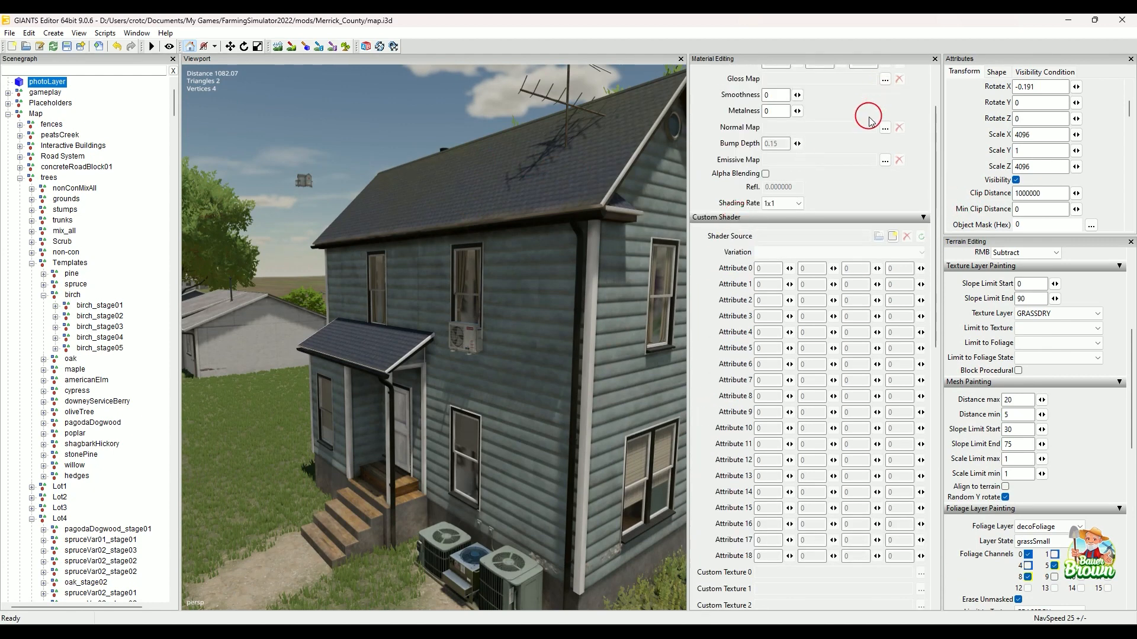
pyautogui.scroll(2, 869, 112)
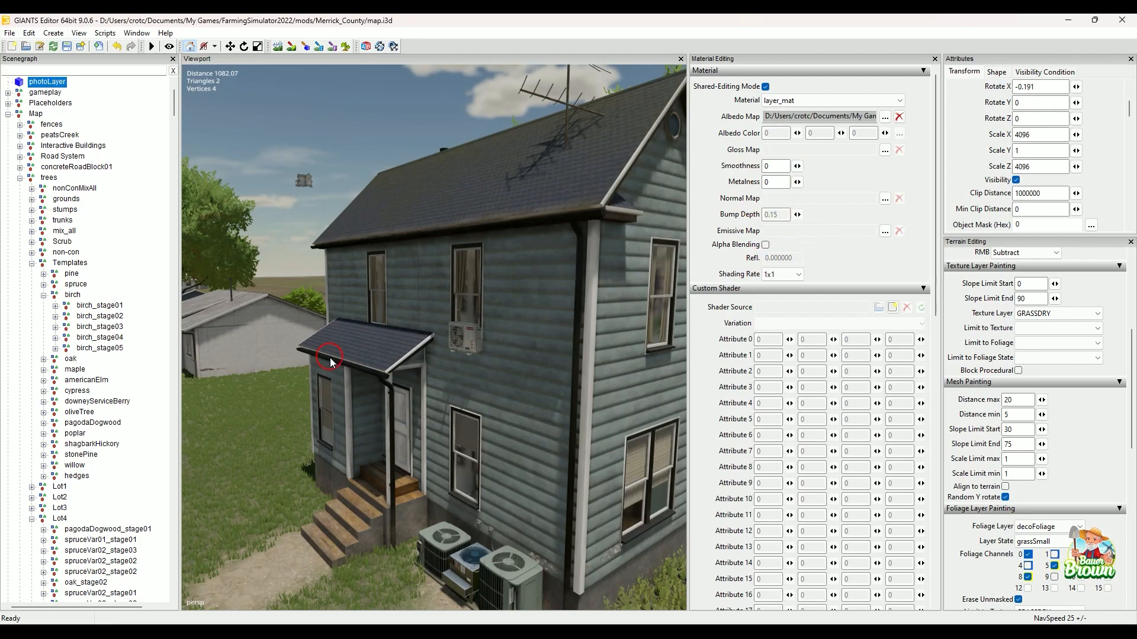
pyautogui.keyDown('alt'); pyautogui.moveTo(379, 394); pyautogui.dragTo(415, 380); pyautogui.keyUp('alt')
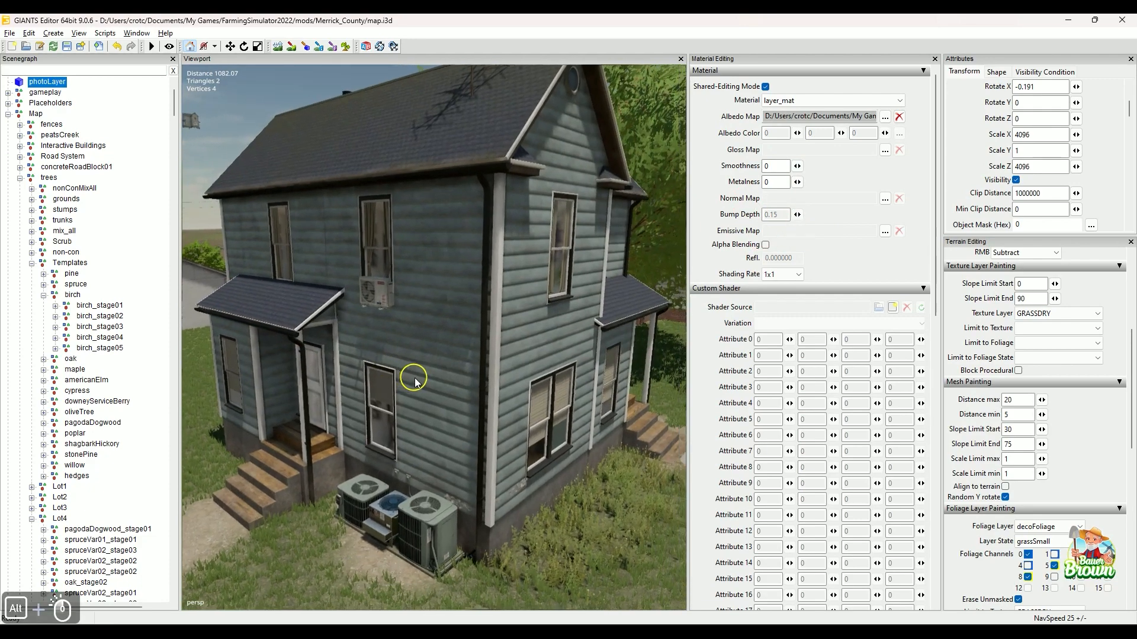
pyautogui.keyDown('alt'); pyautogui.moveTo(415, 378); pyautogui.dragTo(457, 416, button='middle'); pyautogui.keyUp('alt')
pyautogui.keyDown('alt'); pyautogui.moveTo(446, 456); pyautogui.dragTo(429, 425, button='middle'); pyautogui.keyUp('alt')
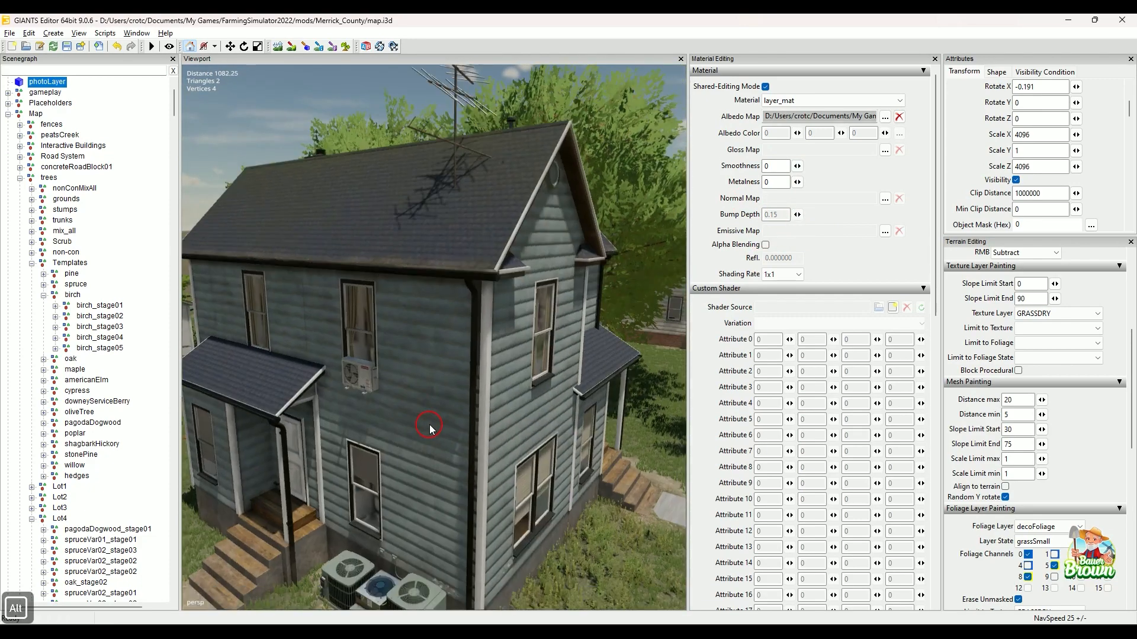
pyautogui.moveTo(429, 425)
pyautogui.keyDown('alt'); pyautogui.mouseDown(button='right')
pyautogui.moveTo(418, 441)
pyautogui.moveTo(434, 432)
pyautogui.mouseUp(button='right'); pyautogui.keyUp('alt')
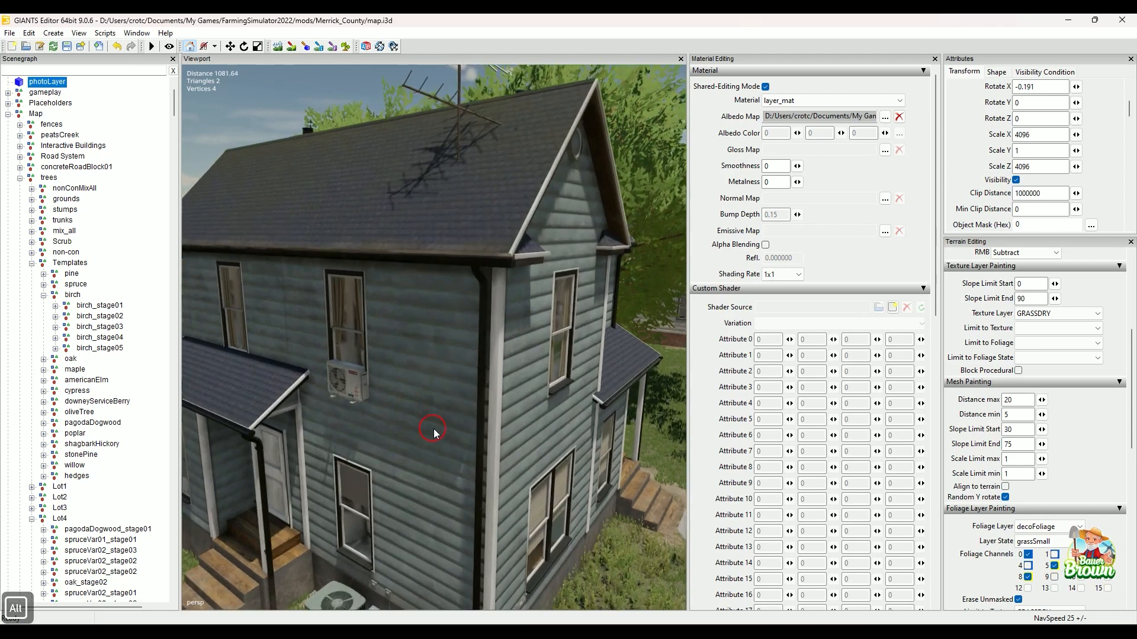
pyautogui.click(935, 59)
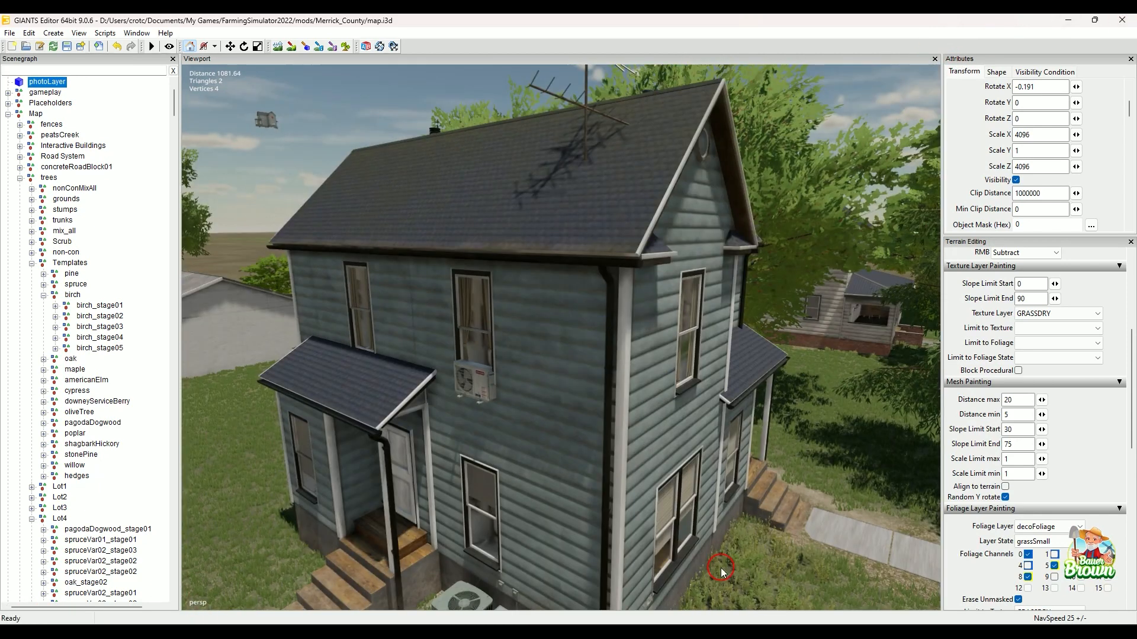
# Switch to the File Explorer window with the mapUS textures folder and display its full path
pyautogui.moveTo(571, 625)
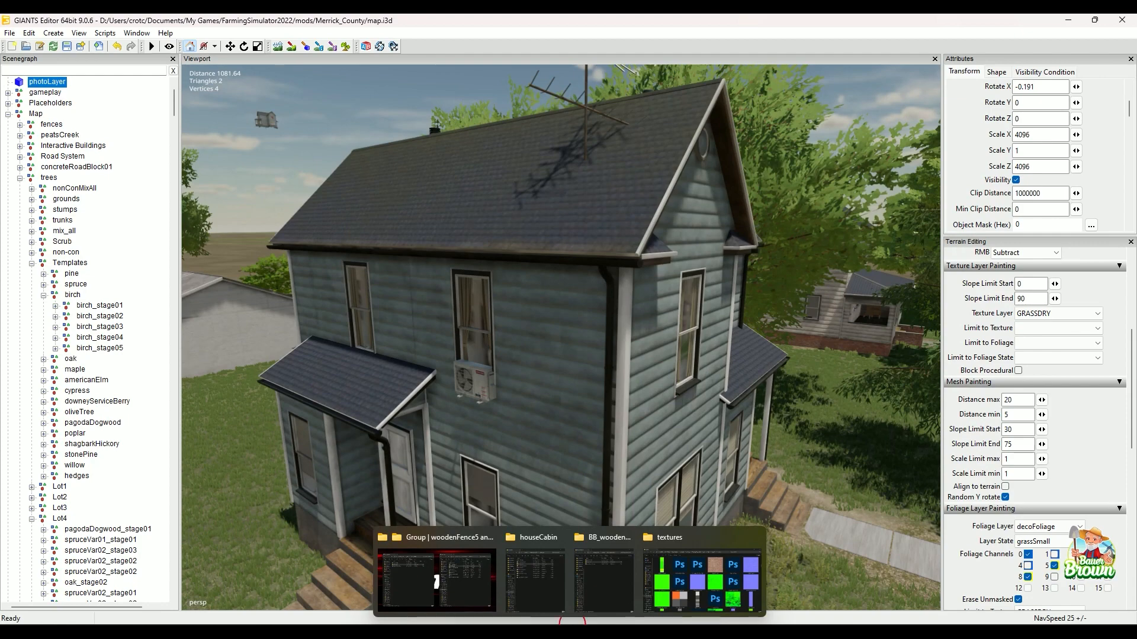
pyautogui.click(712, 521)
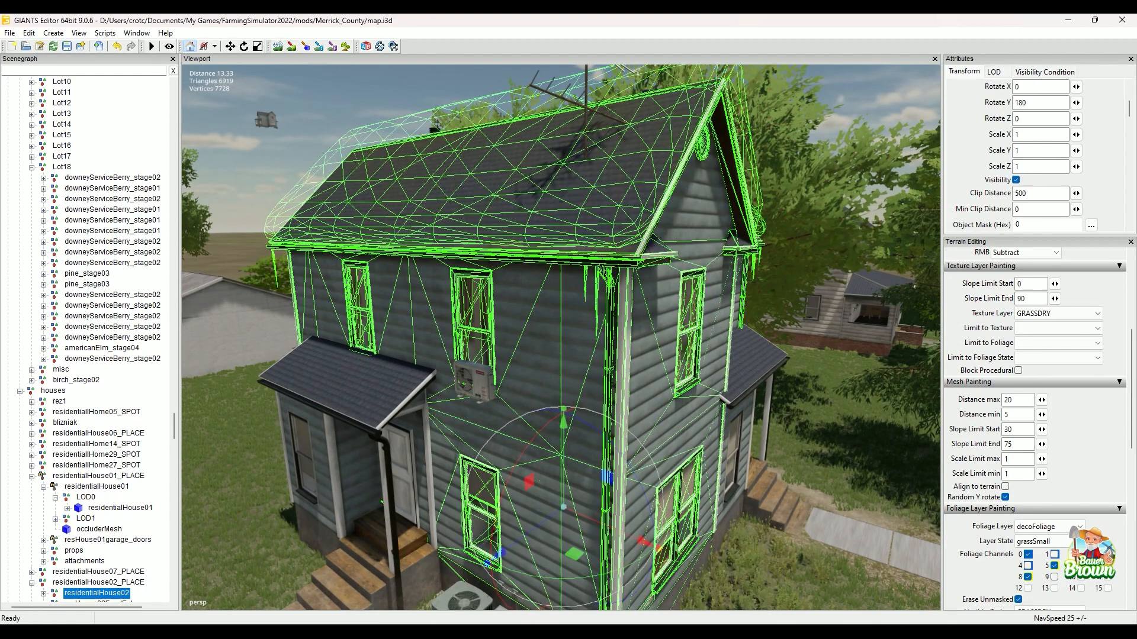
pyautogui.moveTo(572, 625)
pyautogui.click(732, 535)
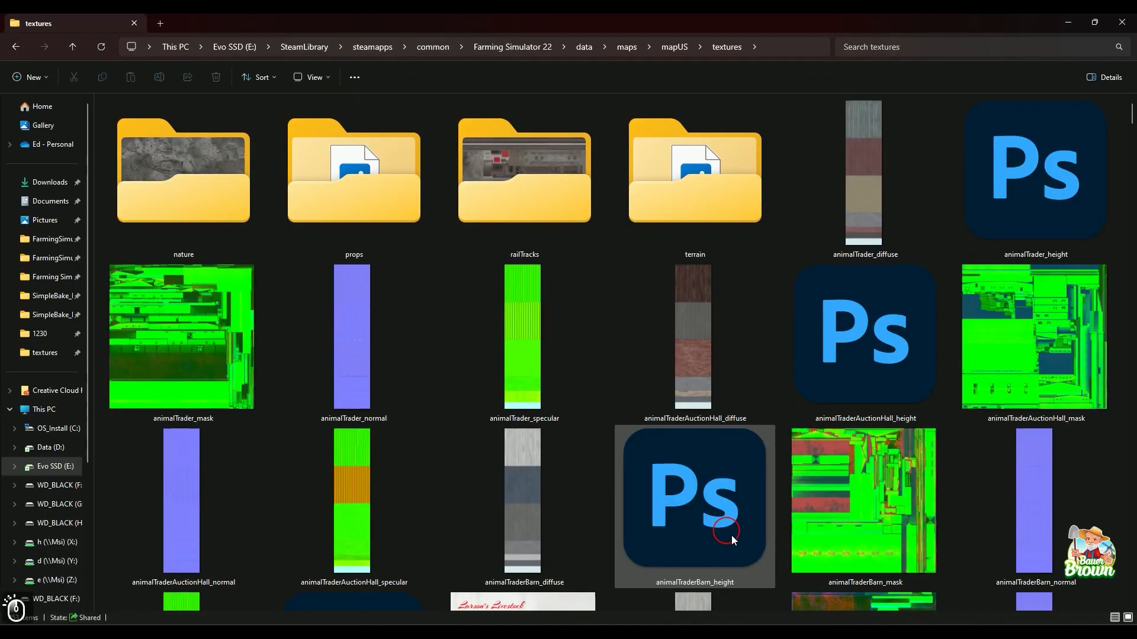
pyautogui.click(588, 51)
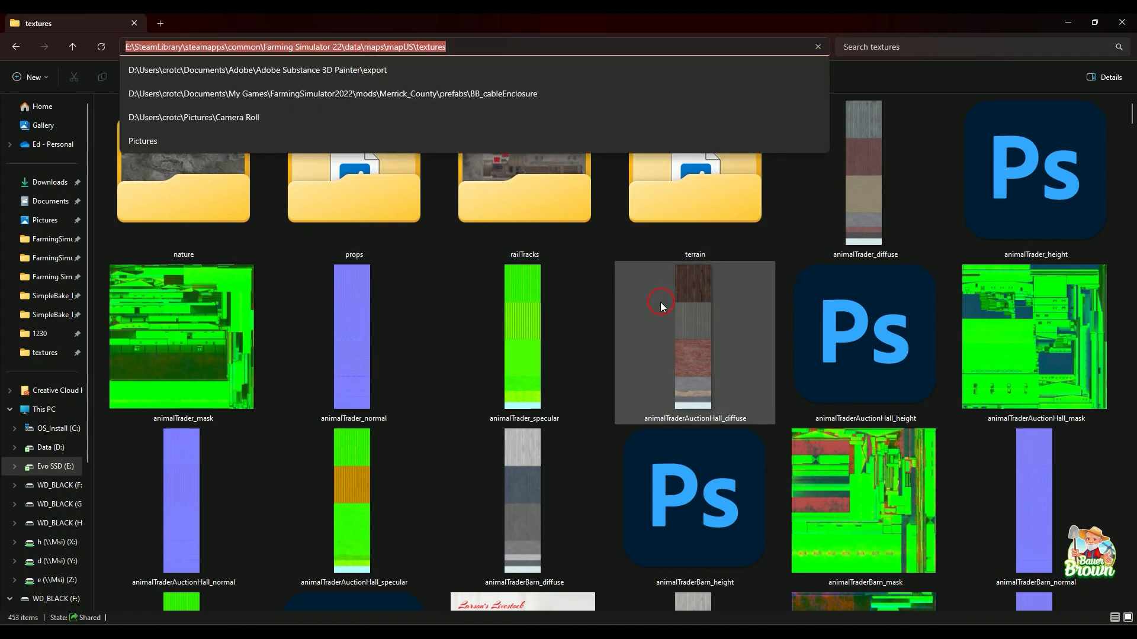
pyautogui.click(611, 258)
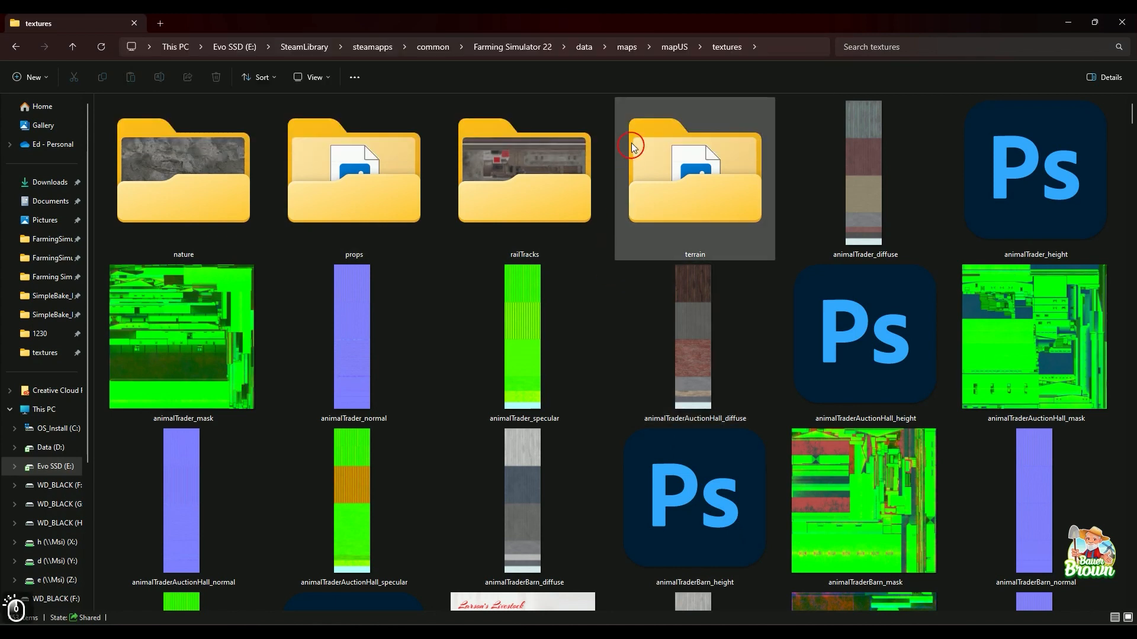
# Navigate from the Farming Simulator 22 data folder through maps and mapUS to textures, and browse the building and concrete texture files
pyautogui.click(586, 49)
pyautogui.doubleClick(125, 213)
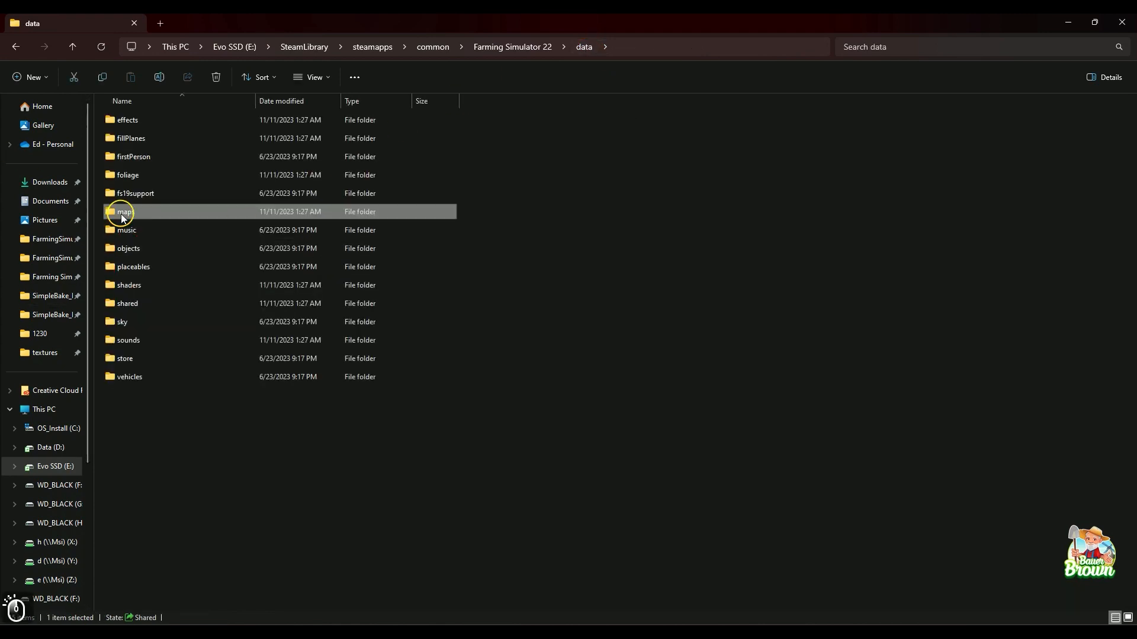
pyautogui.doubleClick(139, 157)
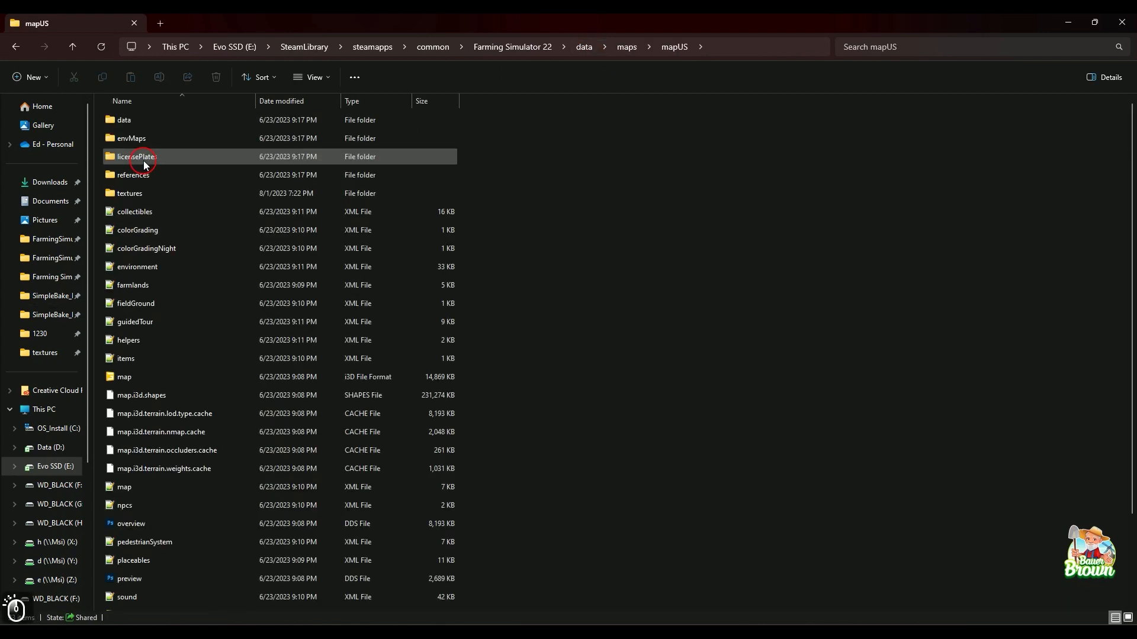
pyautogui.doubleClick(163, 195)
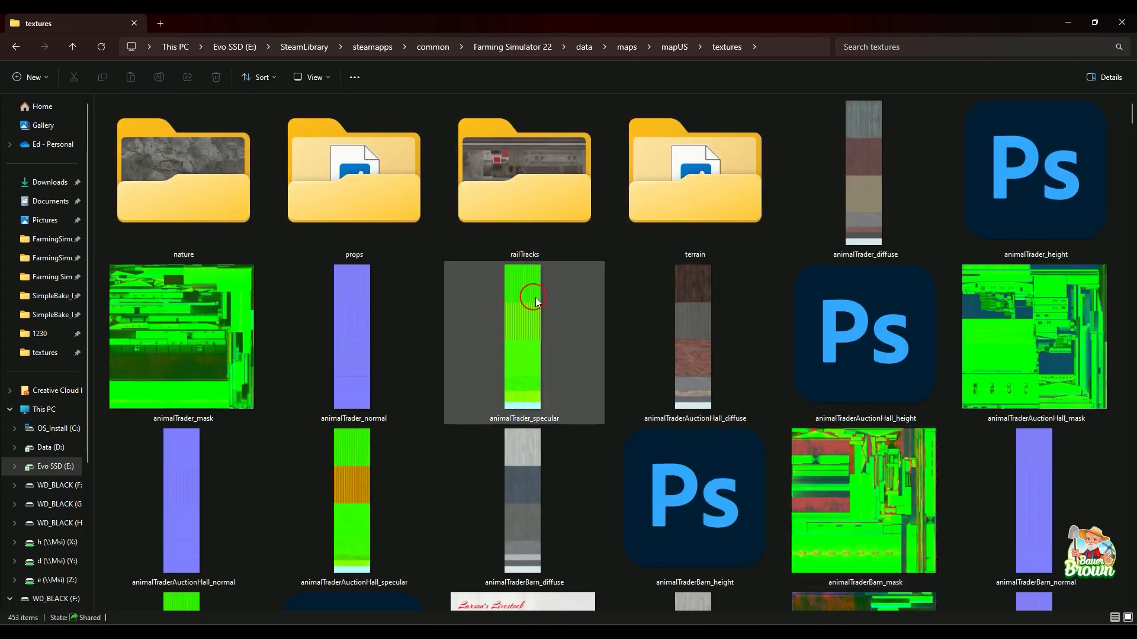
pyautogui.scroll(-10, 614, 308)
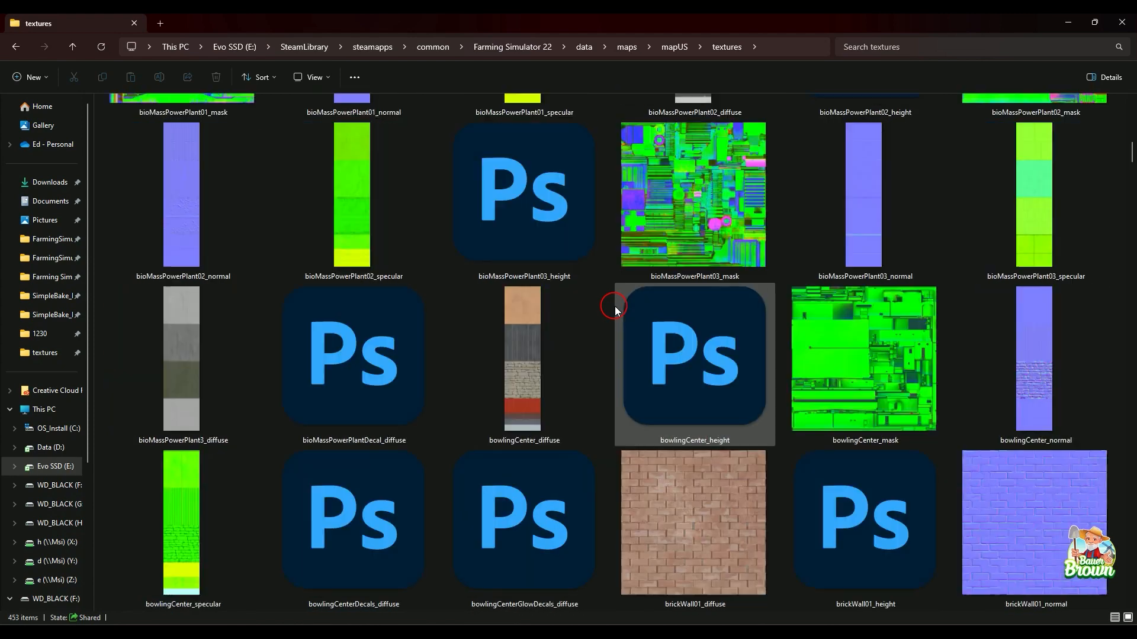
pyautogui.scroll(-5, 613, 307)
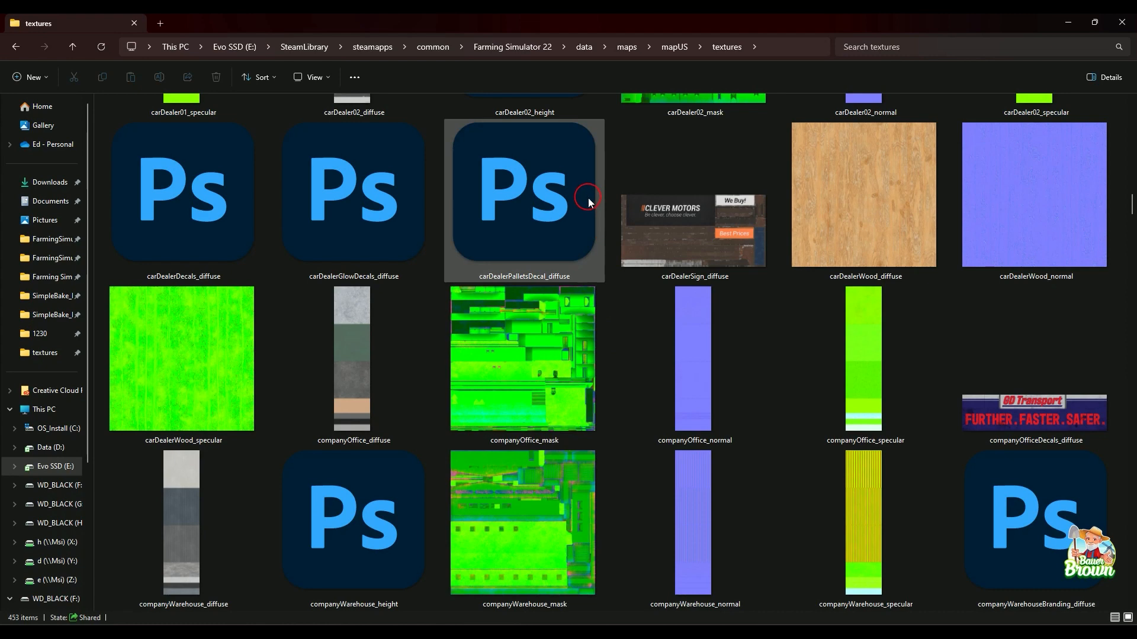
pyautogui.scroll(-5, 589, 397)
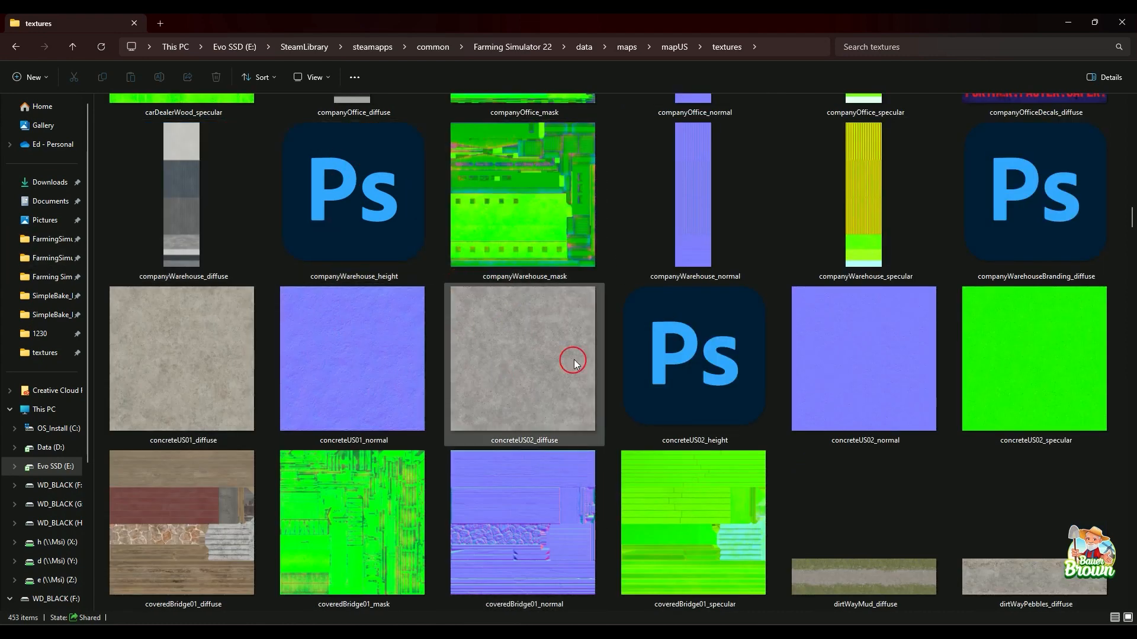
# Select the companyWarehouse_diffuse texture and compare it with the matching normal, mask and specular textures and the nearby concrete textures
pyautogui.scroll(5, 577, 355)
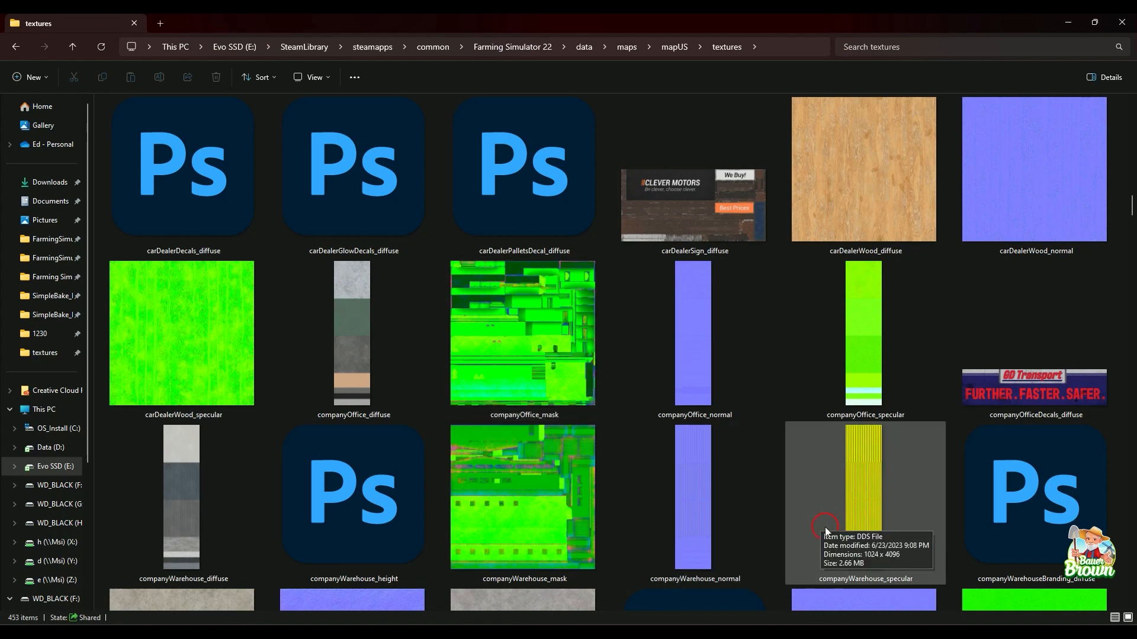
pyautogui.click(184, 499)
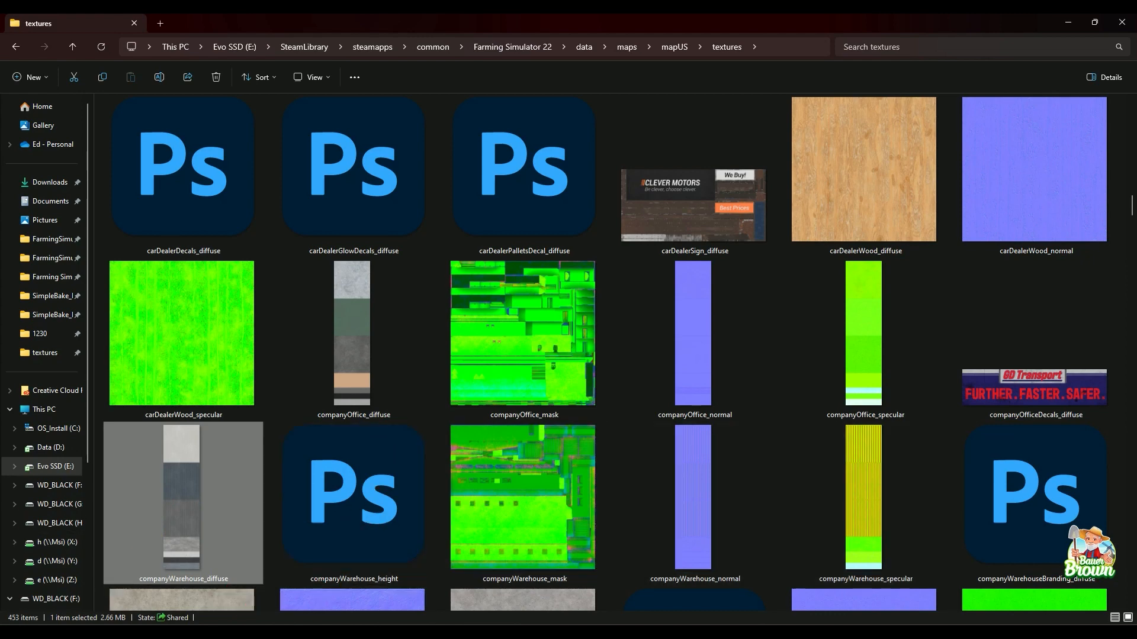
pyautogui.moveTo(191, 342)
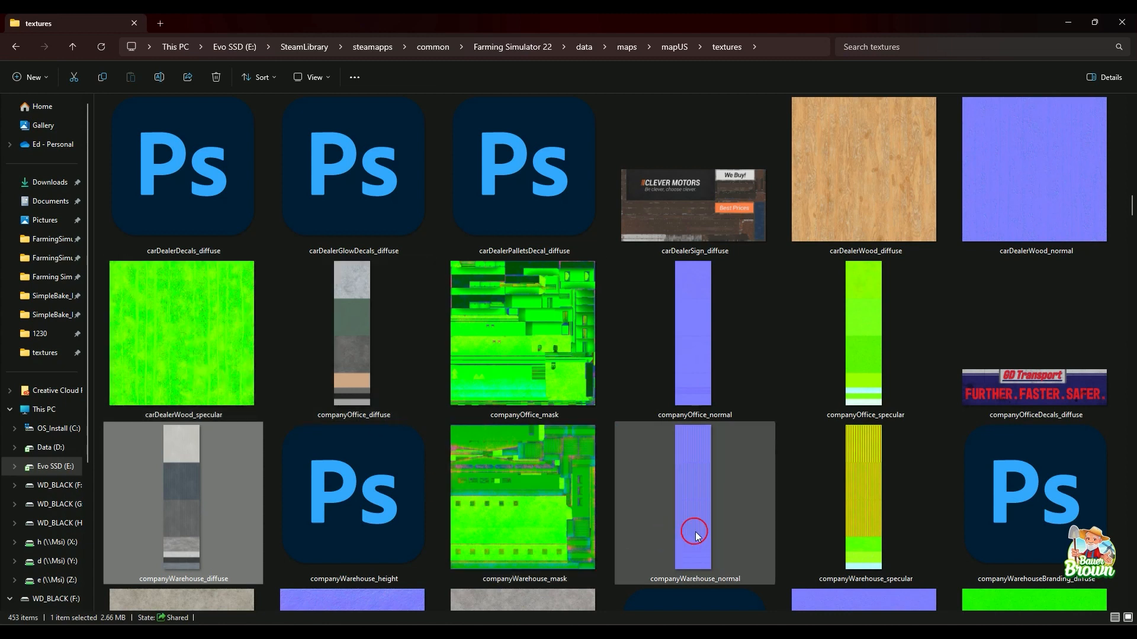
pyautogui.moveTo(705, 457)
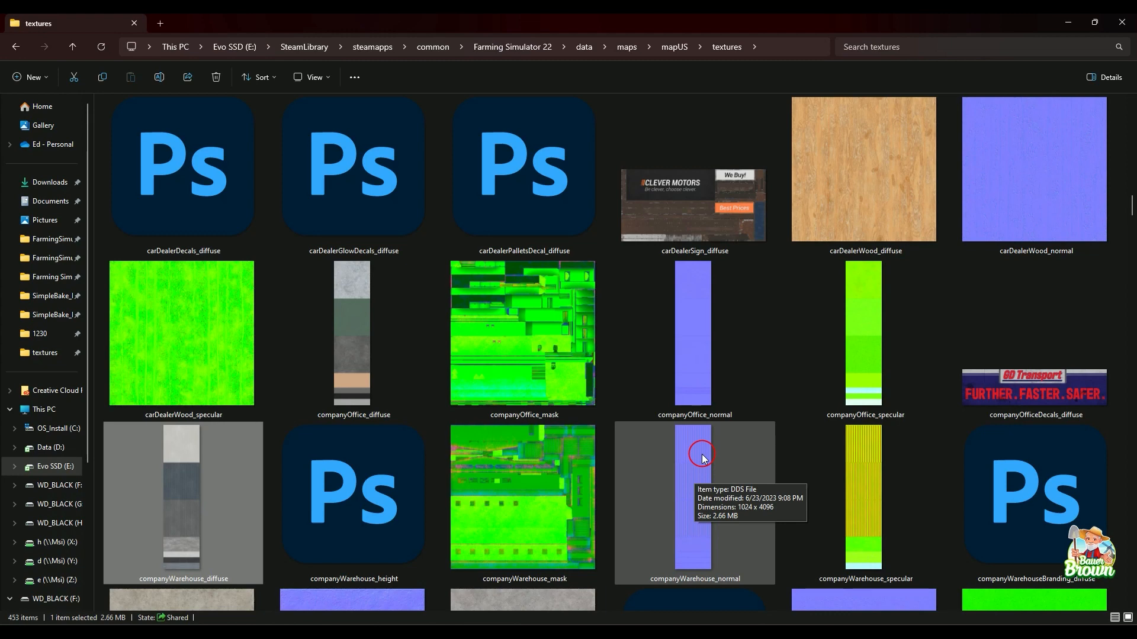
pyautogui.hotkey('alt', 'Tab')
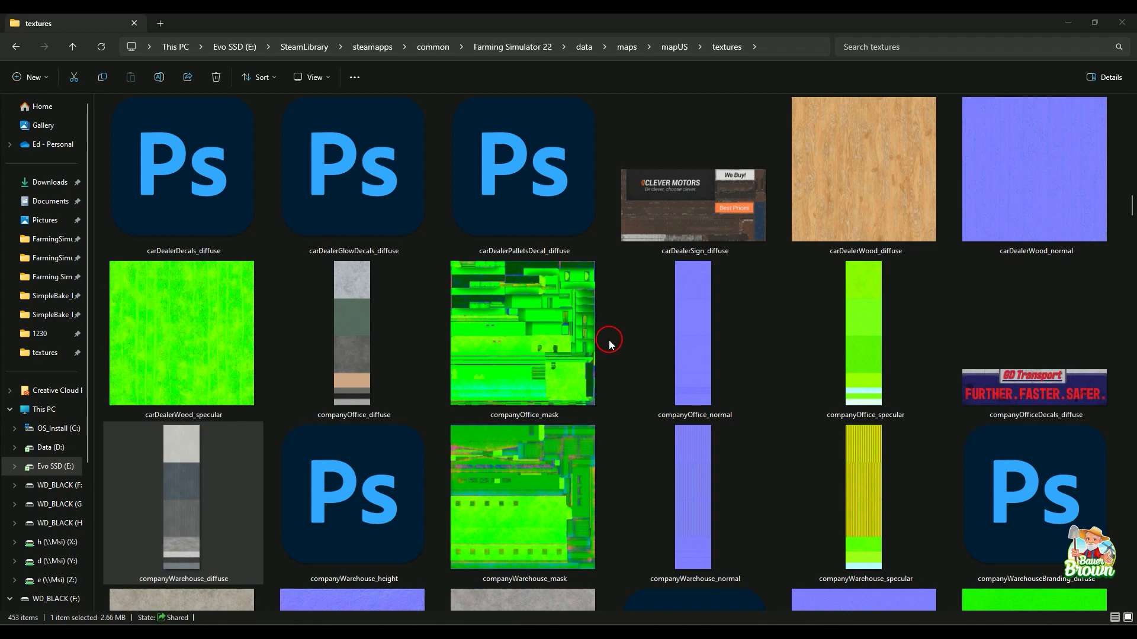
pyautogui.scroll(-4, 610, 343)
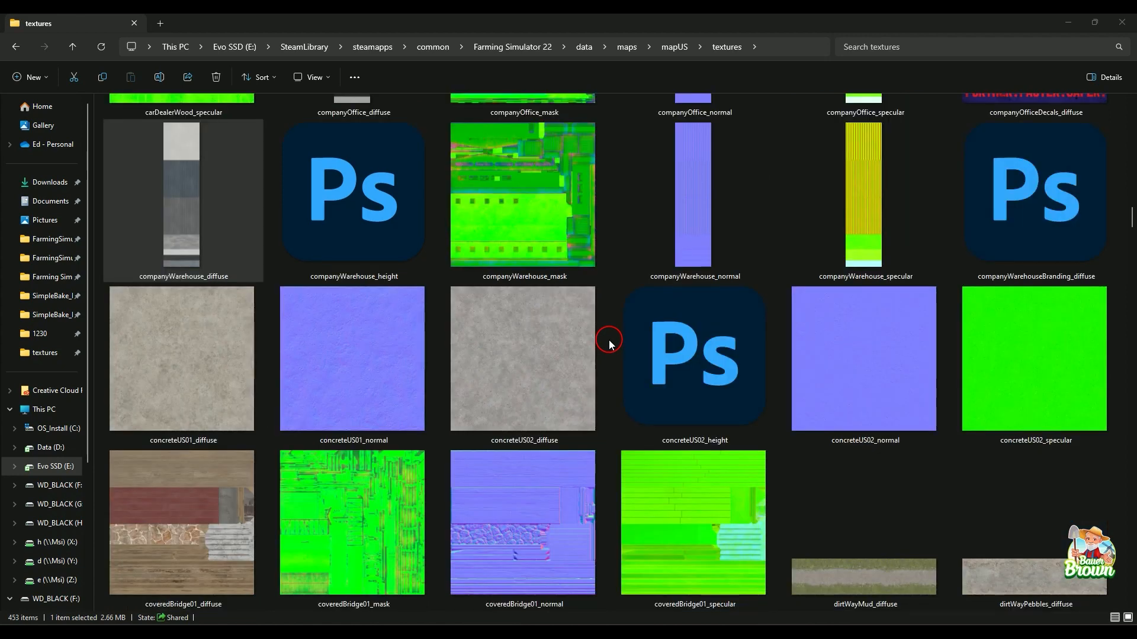
pyautogui.scroll(4, 610, 343)
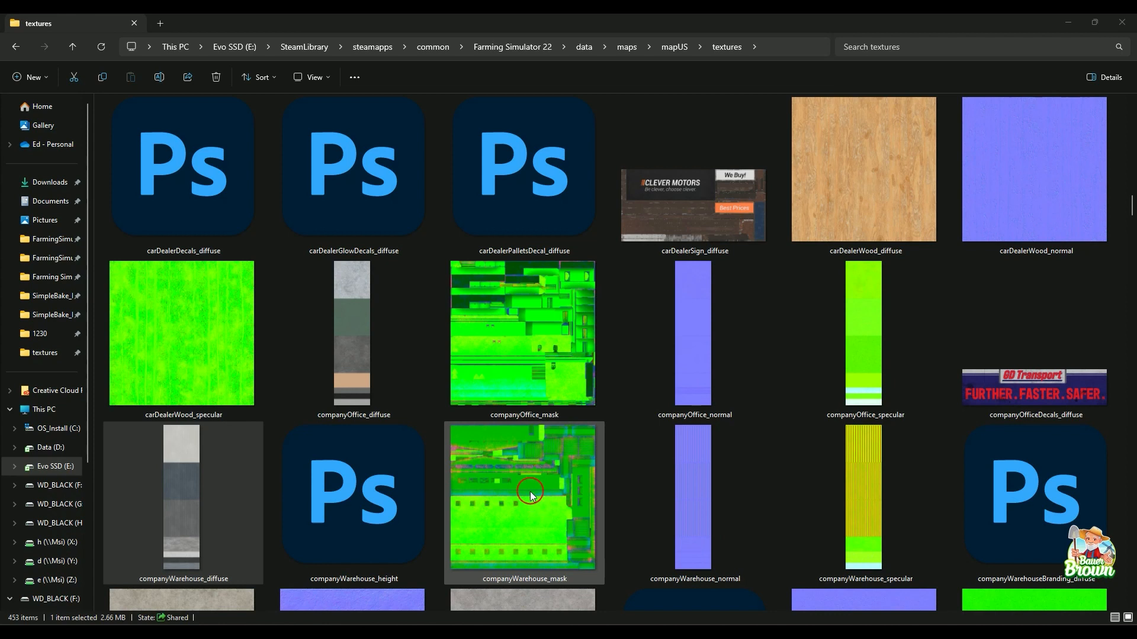
# Switch to GIANTS Editor, deselect the blue-grey house and view its roof from above
pyautogui.click(595, 632)
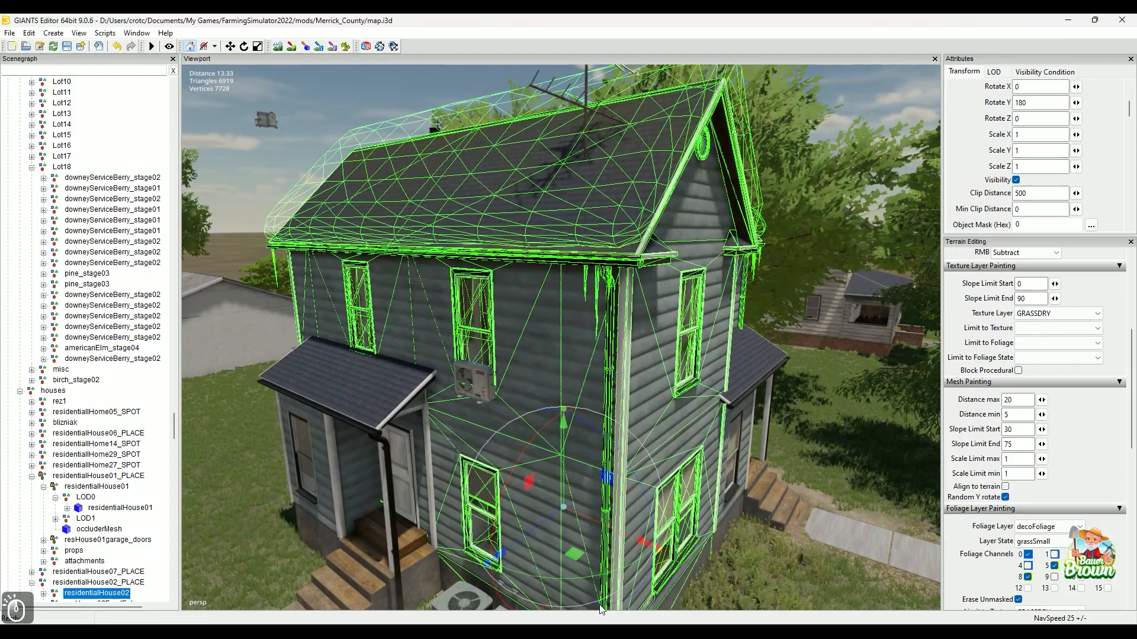
pyautogui.keyDown('alt'); pyautogui.moveTo(495, 223); pyautogui.dragTo(490, 256, button='middle'); pyautogui.keyUp('alt')
pyautogui.click(426, 87)
pyautogui.keyDown('alt'); pyautogui.moveTo(521, 122); pyautogui.dragTo(491, 230); pyautogui.keyUp('alt')
pyautogui.keyDown('alt'); pyautogui.moveTo(491, 229); pyautogui.dragTo(563, 264, button='middle'); pyautogui.keyUp('alt')
pyautogui.keyDown('alt'); pyautogui.moveTo(563, 264); pyautogui.dragTo(462, 304); pyautogui.keyUp('alt')
pyautogui.keyDown('alt'); pyautogui.moveTo(461, 304); pyautogui.dragTo(467, 281, button='right'); pyautogui.keyUp('alt')
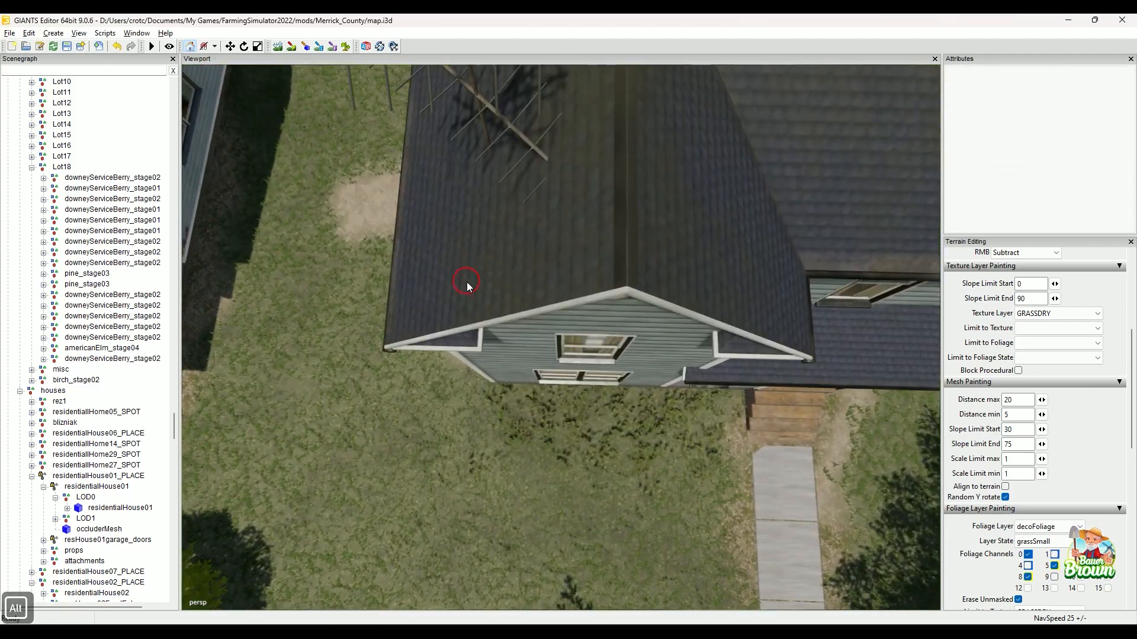
# Examine the shingle texture on the blue-grey house's roof up close, along the slopes, edges and ridge
pyautogui.keyDown('alt'); pyautogui.moveTo(466, 282); pyautogui.dragTo(473, 318, button='middle'); pyautogui.keyUp('alt')
pyautogui.keyDown('alt'); pyautogui.moveTo(473, 317); pyautogui.dragTo(512, 252); pyautogui.keyUp('alt')
pyautogui.keyDown('alt'); pyautogui.moveTo(512, 252); pyautogui.dragTo(482, 258, button='middle'); pyautogui.keyUp('alt')
pyautogui.keyDown('alt'); pyautogui.moveTo(482, 258); pyautogui.dragTo(393, 309); pyautogui.keyUp('alt')
pyautogui.keyDown('alt'); pyautogui.moveTo(393, 309); pyautogui.dragTo(405, 315, button='right'); pyautogui.keyUp('alt')
pyautogui.keyDown('alt'); pyautogui.moveTo(405, 319); pyautogui.dragTo(398, 297); pyautogui.keyUp('alt')
pyautogui.keyDown('alt'); pyautogui.moveTo(398, 296); pyautogui.dragTo(522, 326, button='right'); pyautogui.keyUp('alt')
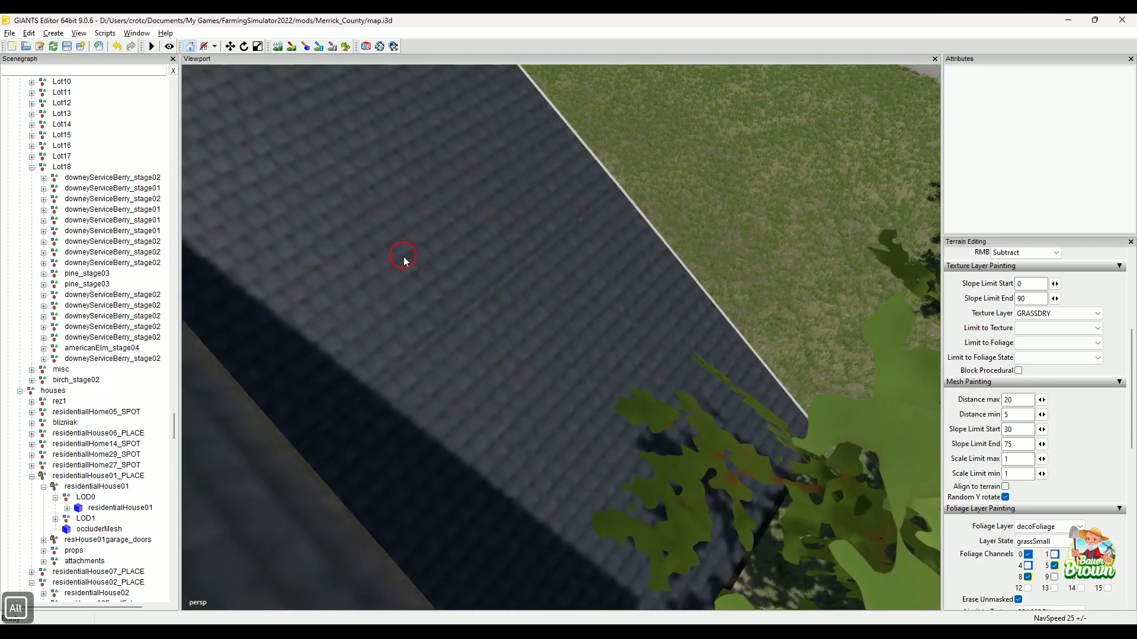
pyautogui.keyDown('alt'); pyautogui.moveTo(403, 257); pyautogui.dragTo(472, 334, button='right'); pyautogui.keyUp('alt')
pyautogui.keyDown('alt'); pyautogui.moveTo(472, 334); pyautogui.dragTo(605, 371); pyautogui.keyUp('alt')
pyautogui.keyDown('alt'); pyautogui.moveTo(605, 371); pyautogui.dragTo(609, 368, button='right'); pyautogui.keyUp('alt')
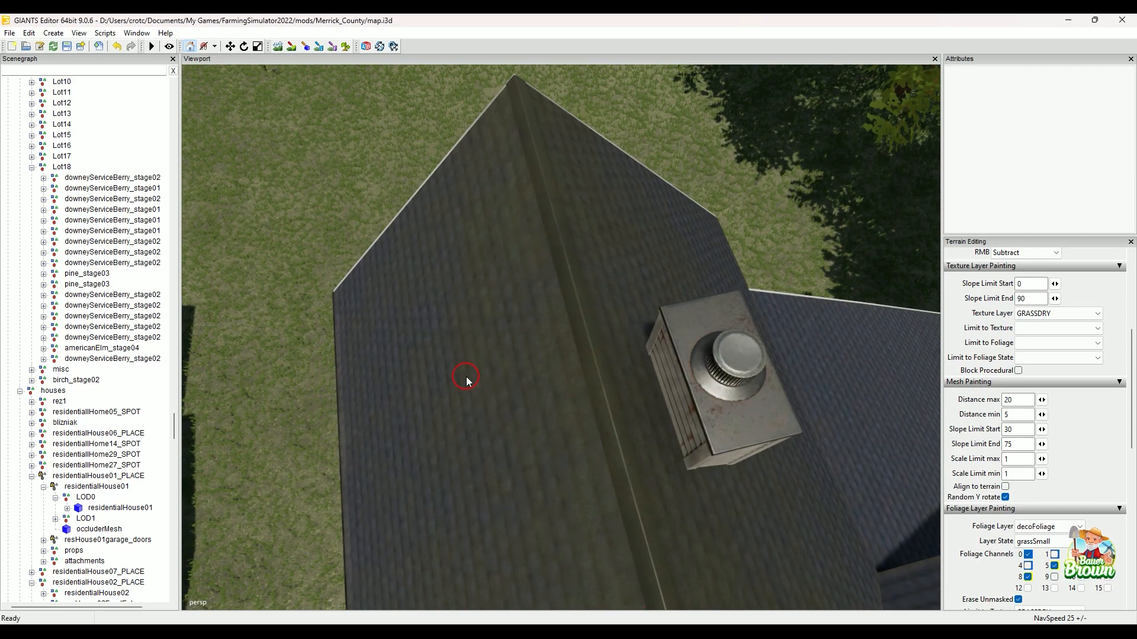
# Examine the roof around the chimney and front gable, and compare it with the neighbouring dark-blue house with the brick chimney
pyautogui.keyDown('alt'); pyautogui.moveTo(465, 380); pyautogui.dragTo(782, 420); pyautogui.keyUp('alt')
pyautogui.keyDown('alt'); pyautogui.scroll(-3, 801, 415); pyautogui.keyUp('alt')
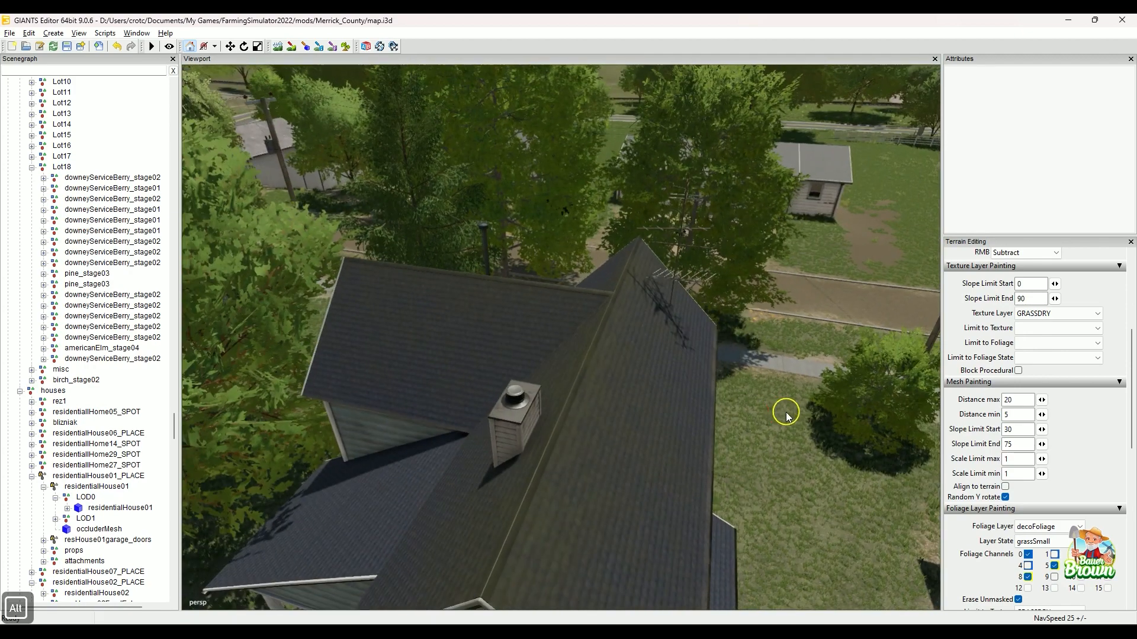
pyautogui.keyDown('alt'); pyautogui.moveTo(716, 442); pyautogui.dragTo(676, 429); pyautogui.keyUp('alt')
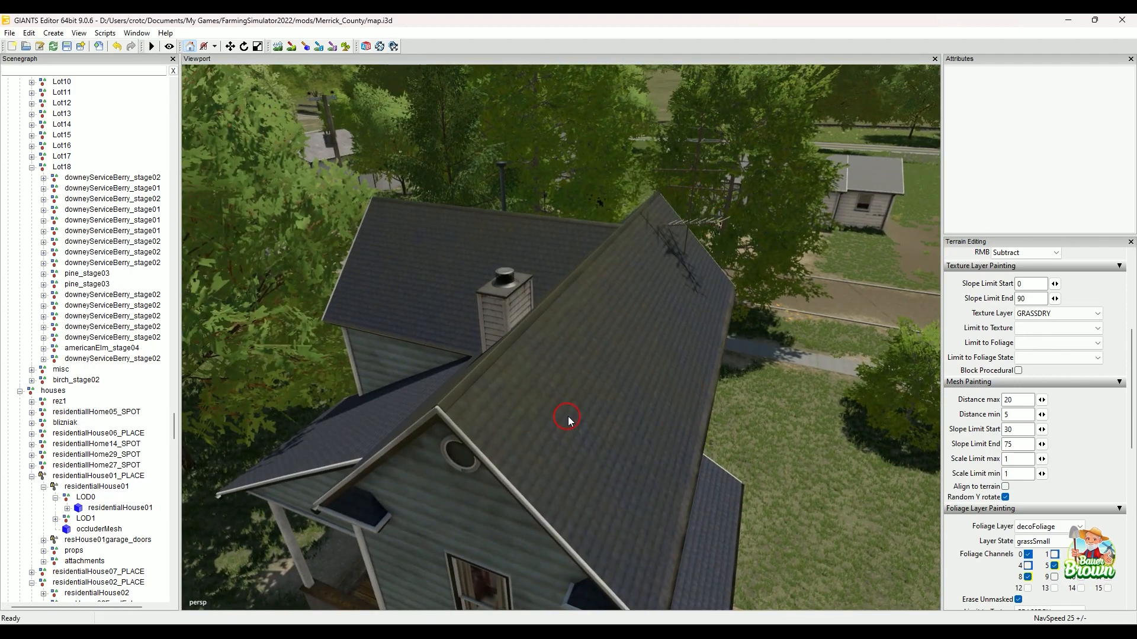
pyautogui.keyDown('alt'); pyautogui.moveTo(594, 448); pyautogui.dragTo(740, 422); pyautogui.keyUp('alt')
pyautogui.keyDown('alt'); pyautogui.scroll(-3, 669, 416); pyautogui.keyUp('alt')
pyautogui.keyDown('alt'); pyautogui.scroll(3, 640, 454); pyautogui.keyUp('alt')
pyautogui.keyDown('alt'); pyautogui.scroll(-2, 634, 467); pyautogui.keyUp('alt')
pyautogui.keyDown('alt'); pyautogui.scroll(-5, 664, 406); pyautogui.keyUp('alt')
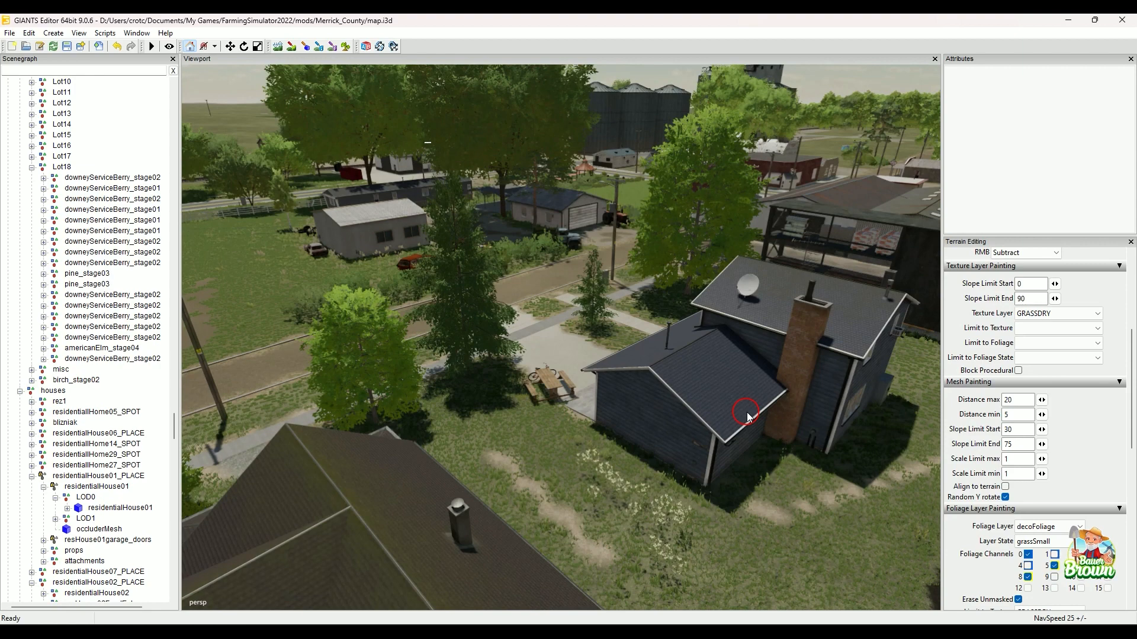
# Survey the town's commercial buildings from above and locate the metal-roofed warehouse with the row of roll-up doors
pyautogui.keyDown('alt'); pyautogui.moveTo(705, 254); pyautogui.dragTo(661, 296, button='middle'); pyautogui.keyUp('alt')
pyautogui.keyDown('alt'); pyautogui.moveTo(646, 329); pyautogui.dragTo(727, 344); pyautogui.keyUp('alt')
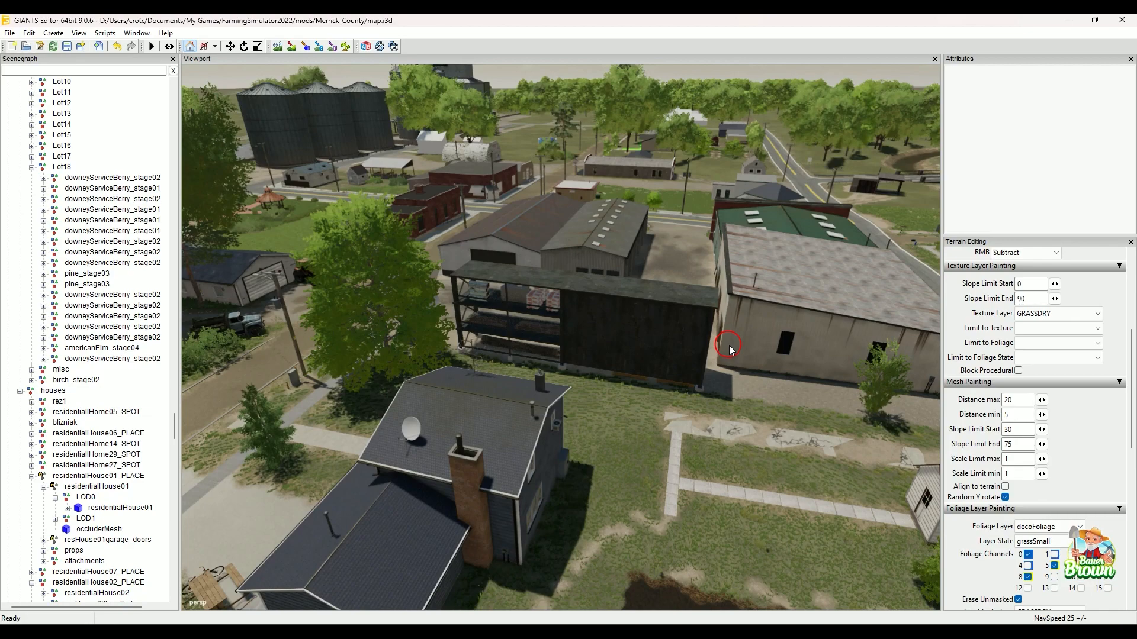
pyautogui.keyDown('alt'); pyautogui.moveTo(770, 277); pyautogui.dragTo(631, 430, button='middle'); pyautogui.keyUp('alt')
pyautogui.keyDown('alt'); pyautogui.moveTo(610, 357); pyautogui.dragTo(538, 436, button='middle'); pyautogui.keyUp('alt')
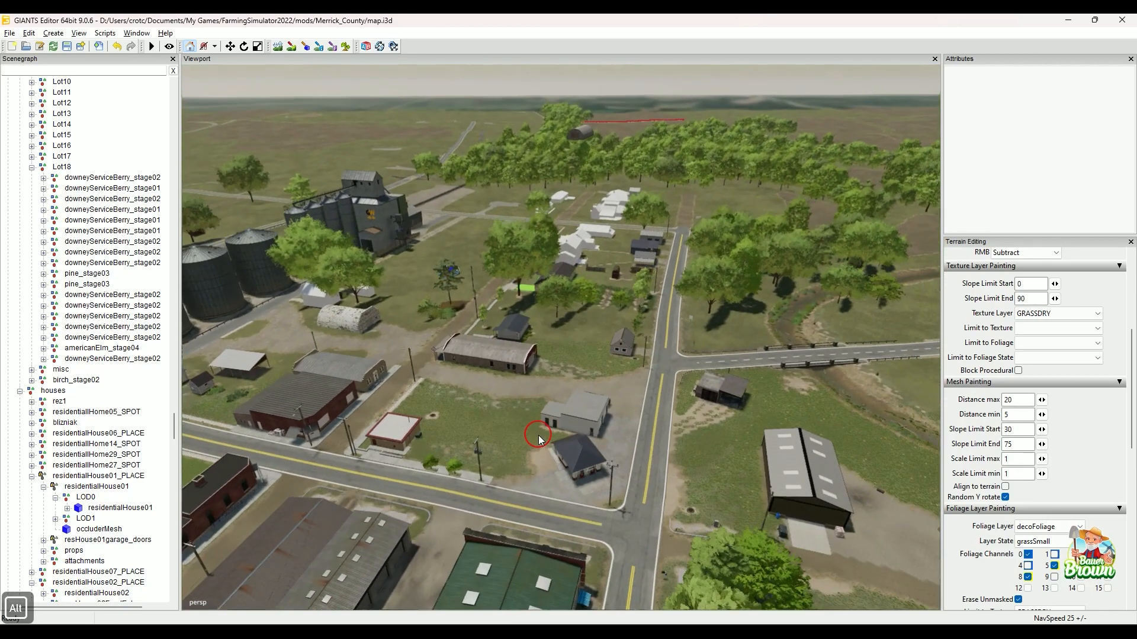
pyautogui.keyDown('alt'); pyautogui.moveTo(631, 374); pyautogui.dragTo(627, 397); pyautogui.keyUp('alt')
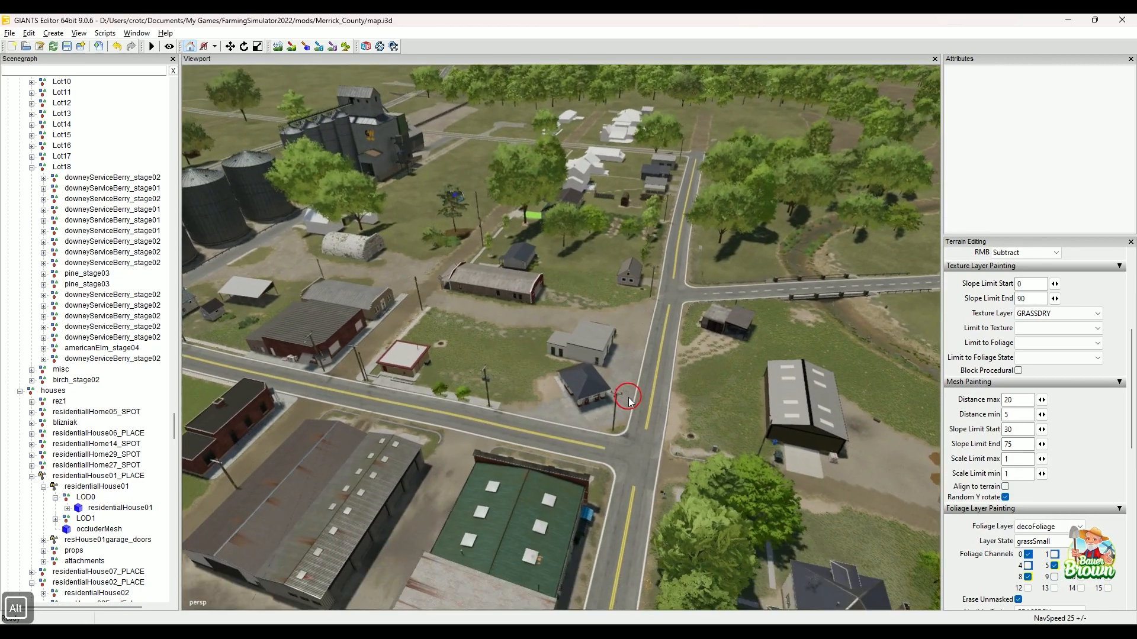
pyautogui.keyDown('alt'); pyautogui.moveTo(547, 501); pyautogui.dragTo(746, 307, button='right'); pyautogui.keyUp('alt')
pyautogui.keyDown('alt'); pyautogui.moveTo(654, 395); pyautogui.dragTo(500, 437); pyautogui.keyUp('alt')
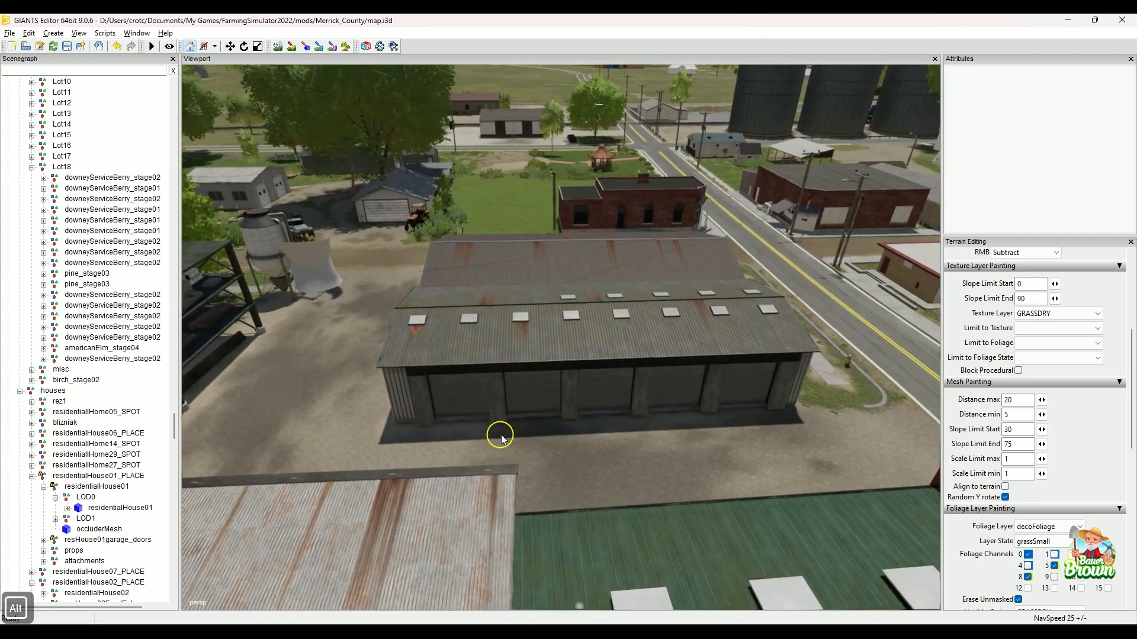
# Examine the warehouse's corrugated roof, metal trim, roll-up doors and concrete pillars up close
pyautogui.keyDown('alt'); pyautogui.moveTo(500, 436); pyautogui.dragTo(515, 398, button='right'); pyautogui.keyUp('alt')
pyautogui.keyDown('alt'); pyautogui.moveTo(515, 399); pyautogui.dragTo(484, 339); pyautogui.keyUp('alt')
pyautogui.keyDown('alt'); pyautogui.moveTo(485, 339); pyautogui.dragTo(479, 356, button='middle'); pyautogui.keyUp('alt')
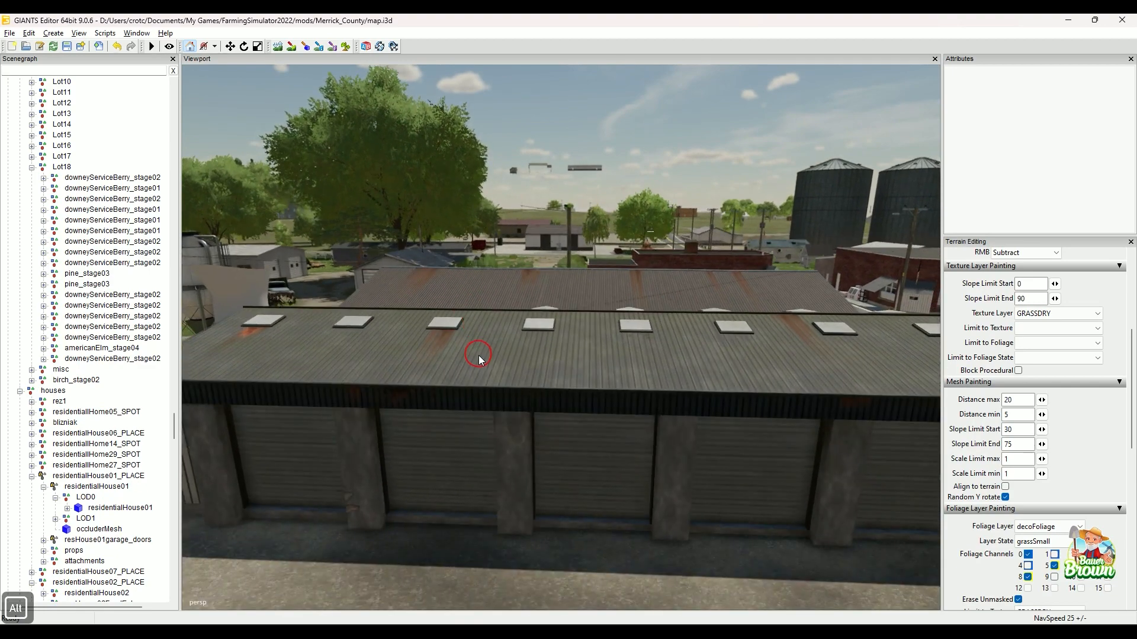
pyautogui.keyDown('alt'); pyautogui.moveTo(479, 356); pyautogui.dragTo(488, 367, button='right'); pyautogui.keyUp('alt')
pyautogui.keyDown('alt'); pyautogui.moveTo(488, 368); pyautogui.dragTo(473, 344, button='middle'); pyautogui.keyUp('alt')
pyautogui.keyDown('alt'); pyautogui.moveTo(473, 344); pyautogui.dragTo(510, 361); pyautogui.keyUp('alt')
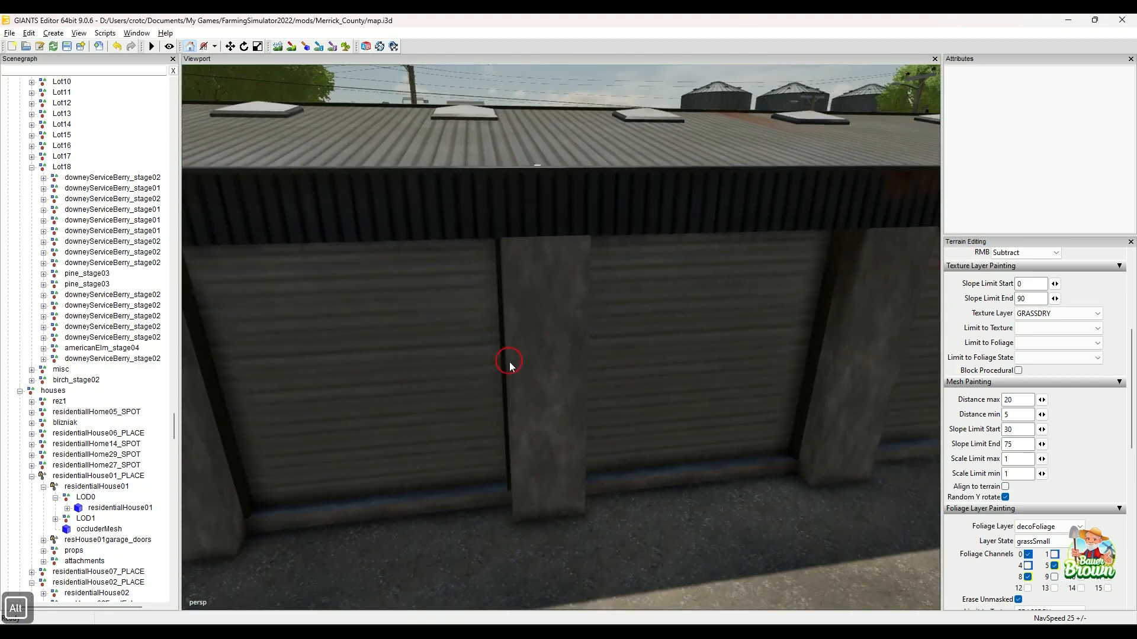
pyautogui.keyDown('alt'); pyautogui.moveTo(450, 400); pyautogui.dragTo(527, 384, button='middle'); pyautogui.keyUp('alt')
pyautogui.keyDown('alt'); pyautogui.moveTo(528, 384); pyautogui.dragTo(615, 348); pyautogui.keyUp('alt')
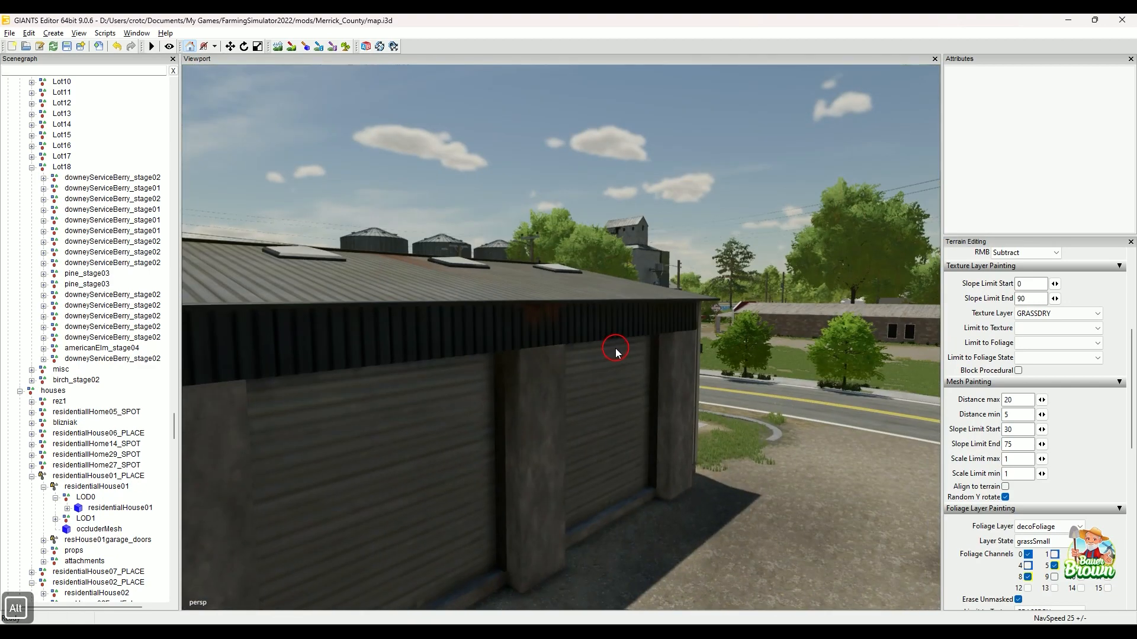
# Find the white brick garage with two roll-up doors beside the road junction and examine its front corner
pyautogui.keyDown('alt'); pyautogui.moveTo(616, 348); pyautogui.dragTo(568, 379, button='middle'); pyautogui.keyUp('alt')
pyautogui.keyDown('alt'); pyautogui.moveTo(568, 379); pyautogui.dragTo(668, 379); pyautogui.keyUp('alt')
pyautogui.keyDown('alt'); pyautogui.moveTo(669, 379); pyautogui.dragTo(467, 437, button='middle'); pyautogui.keyUp('alt')
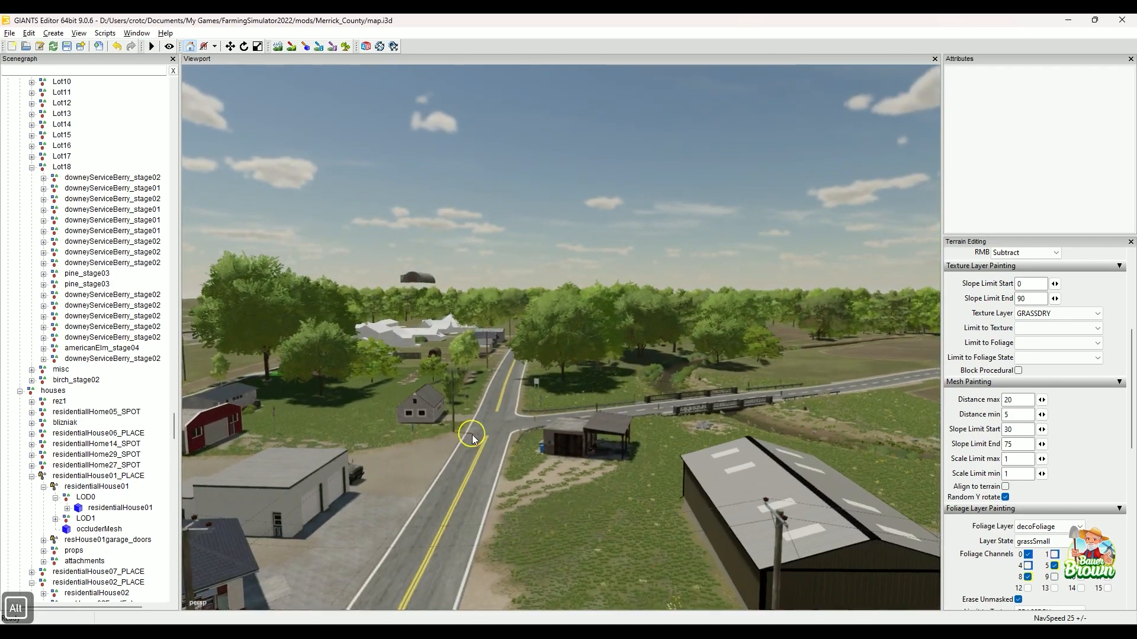
pyautogui.keyDown('alt'); pyautogui.moveTo(467, 437); pyautogui.dragTo(455, 477); pyautogui.keyUp('alt')
pyautogui.keyDown('alt'); pyautogui.scroll(3, 487, 408); pyautogui.keyUp('alt')
pyautogui.keyDown('alt'); pyautogui.moveTo(487, 408); pyautogui.dragTo(353, 436); pyautogui.keyUp('alt')
pyautogui.keyDown('alt'); pyautogui.moveTo(353, 436); pyautogui.dragTo(385, 391, button='right'); pyautogui.keyUp('alt')
pyautogui.keyDown('alt'); pyautogui.moveTo(386, 391); pyautogui.dragTo(520, 353); pyautogui.keyUp('alt')
pyautogui.keyDown('alt'); pyautogui.moveTo(521, 353); pyautogui.dragTo(525, 355, button='middle'); pyautogui.keyUp('alt')
pyautogui.keyDown('alt'); pyautogui.moveTo(487, 389); pyautogui.dragTo(443, 414); pyautogui.keyUp('alt')
pyautogui.keyDown('alt'); pyautogui.moveTo(576, 409); pyautogui.dragTo(563, 408); pyautogui.keyUp('alt')
pyautogui.keyDown('alt'); pyautogui.moveTo(552, 413); pyautogui.dragTo(561, 409, button='middle'); pyautogui.keyUp('alt')
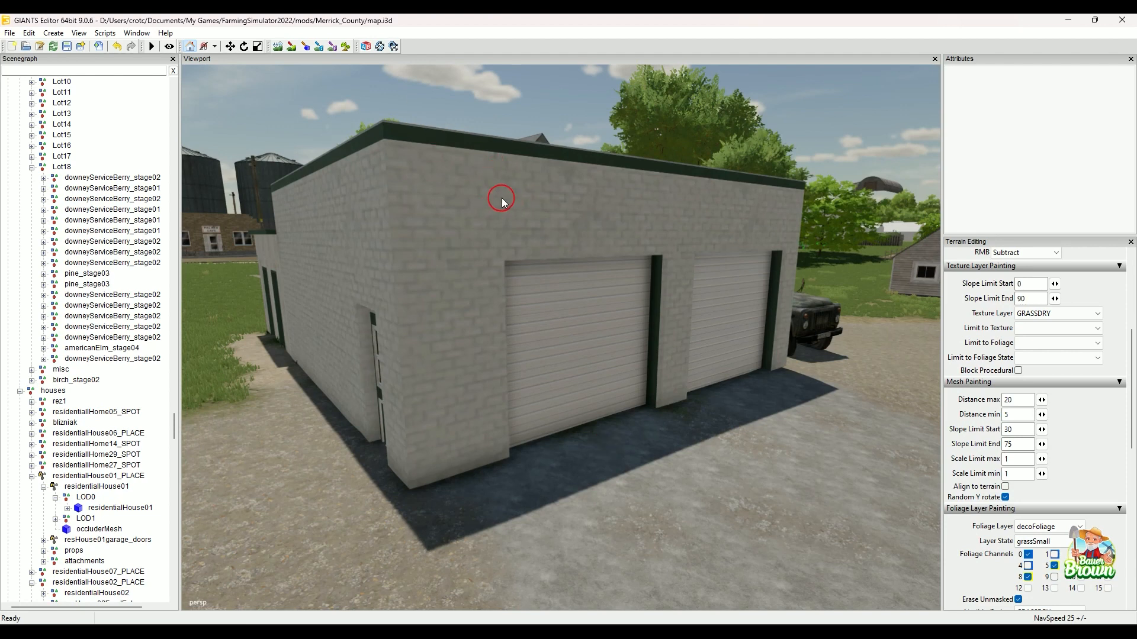
# Inspect the white brick garage's front wall, doors and metal roof, along with the buildings behind it
pyautogui.keyDown('alt'); pyautogui.moveTo(499, 197); pyautogui.dragTo(696, 377); pyautogui.keyUp('alt')
pyautogui.keyDown('alt'); pyautogui.scroll(-1, 566, 218); pyautogui.keyUp('alt')
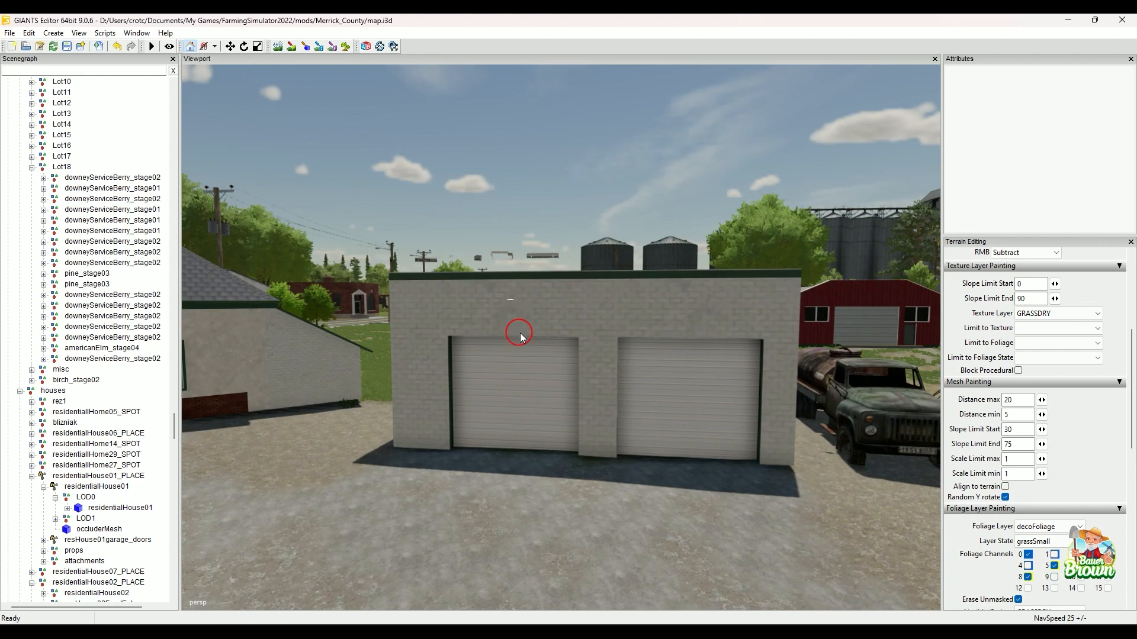
pyautogui.keyDown('alt'); pyautogui.moveTo(511, 344); pyautogui.dragTo(564, 379); pyautogui.keyUp('alt')
pyautogui.keyDown('alt'); pyautogui.moveTo(574, 388); pyautogui.dragTo(585, 389, button='middle'); pyautogui.keyUp('alt')
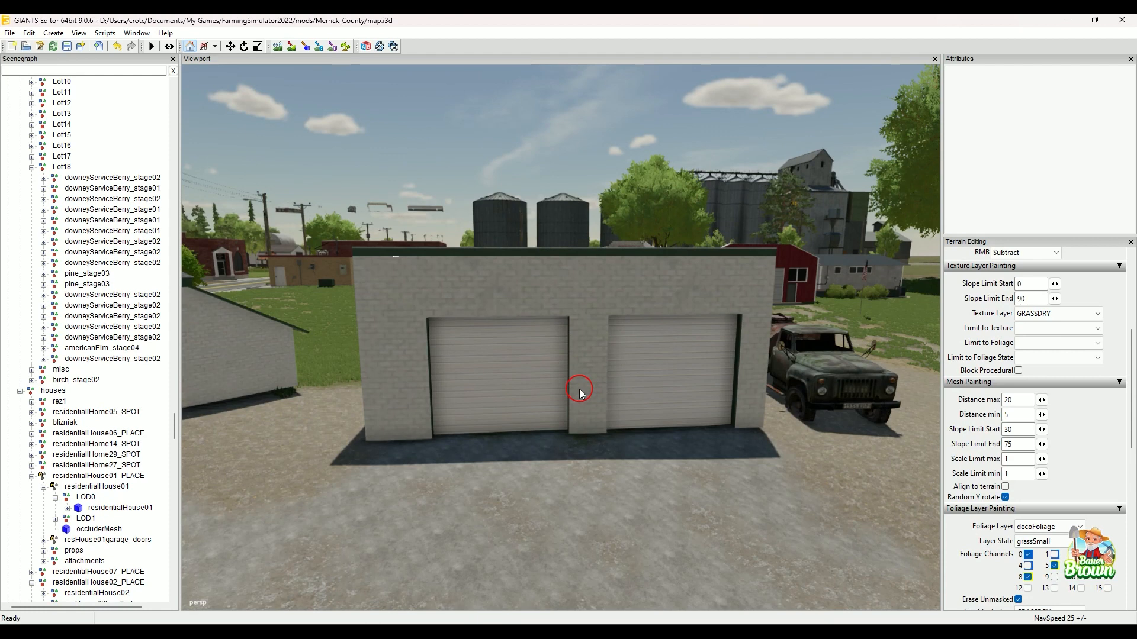
pyautogui.keyDown('alt'); pyautogui.moveTo(580, 392); pyautogui.dragTo(653, 453); pyautogui.keyUp('alt')
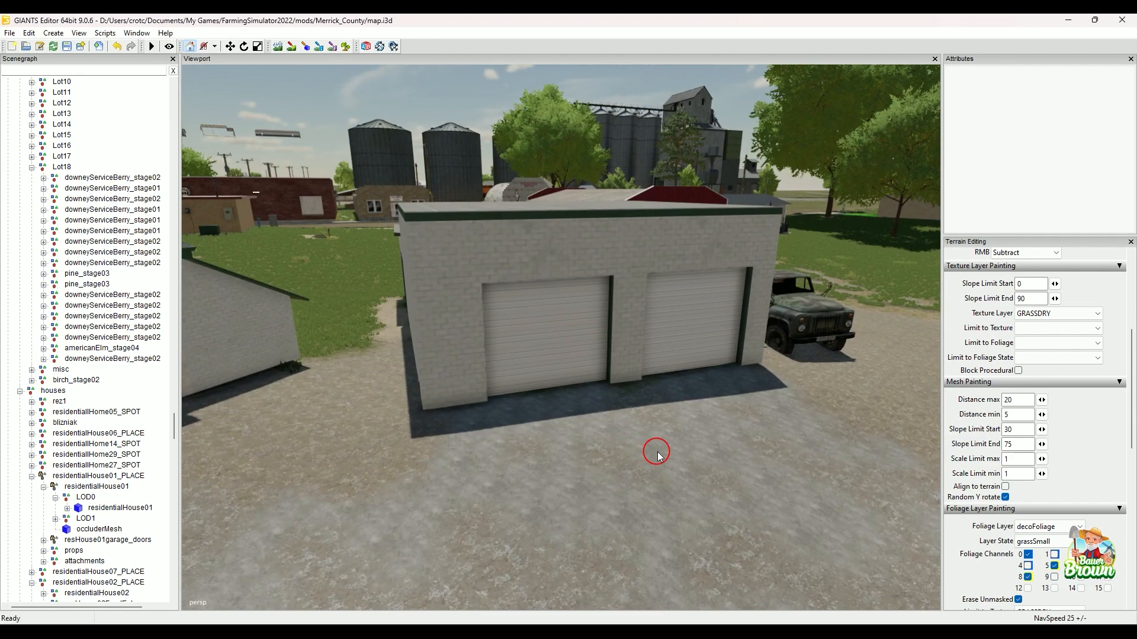
pyautogui.keyDown('alt'); pyautogui.moveTo(654, 280); pyautogui.dragTo(630, 365); pyautogui.keyUp('alt')
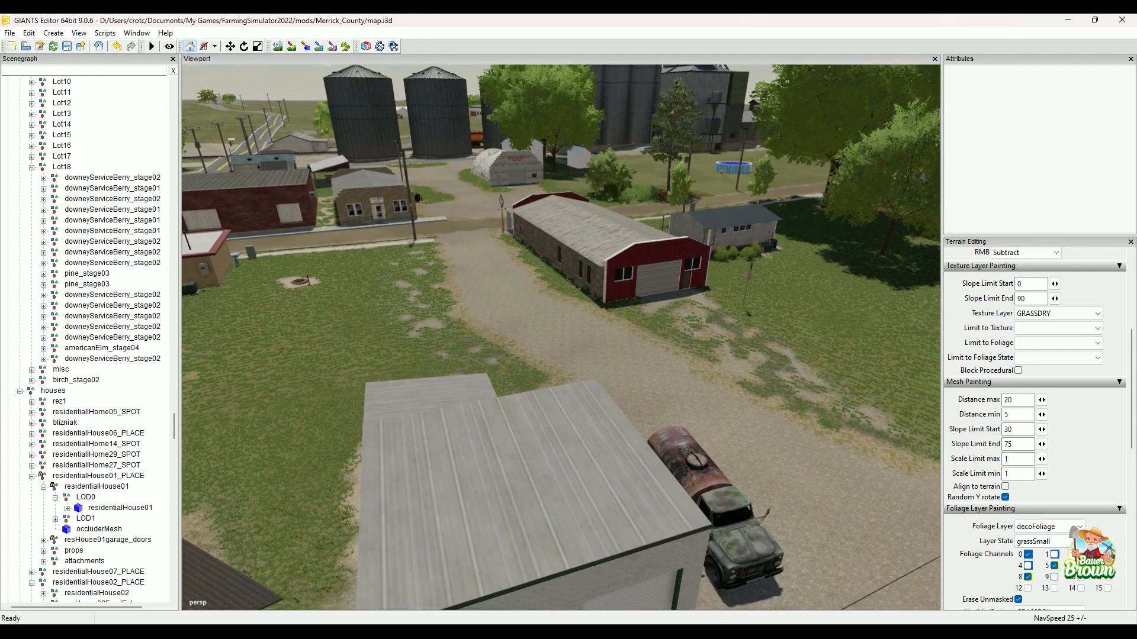
# Switch to the mapUS textures folder and browse from the company textures down to the door and drainage bridge textures
pyautogui.click(712, 541)
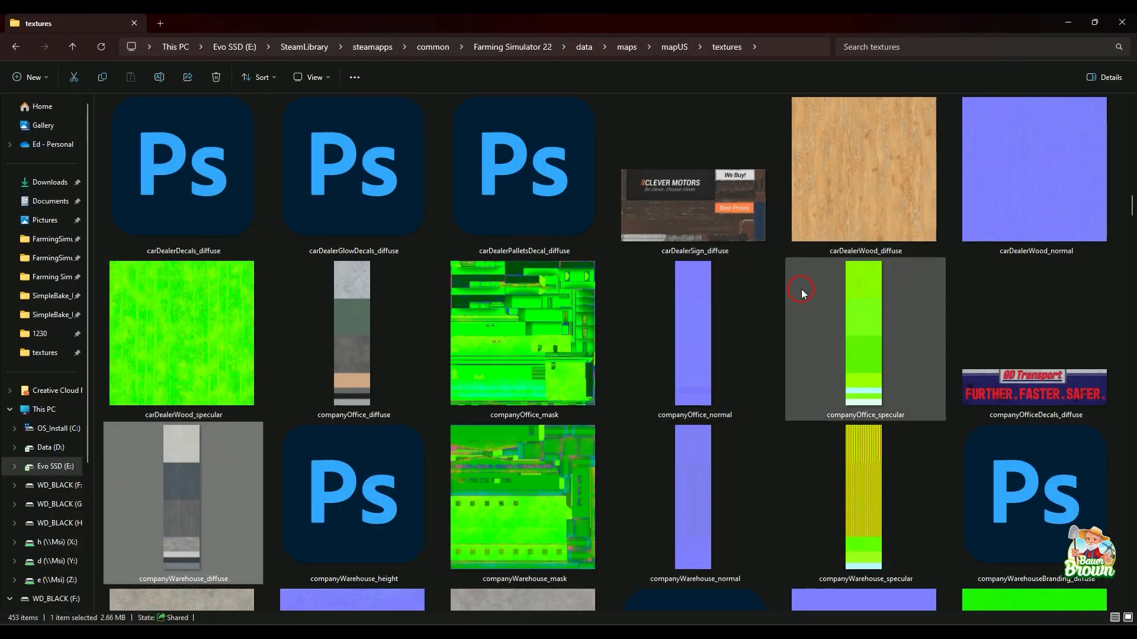
pyautogui.moveTo(803, 293)
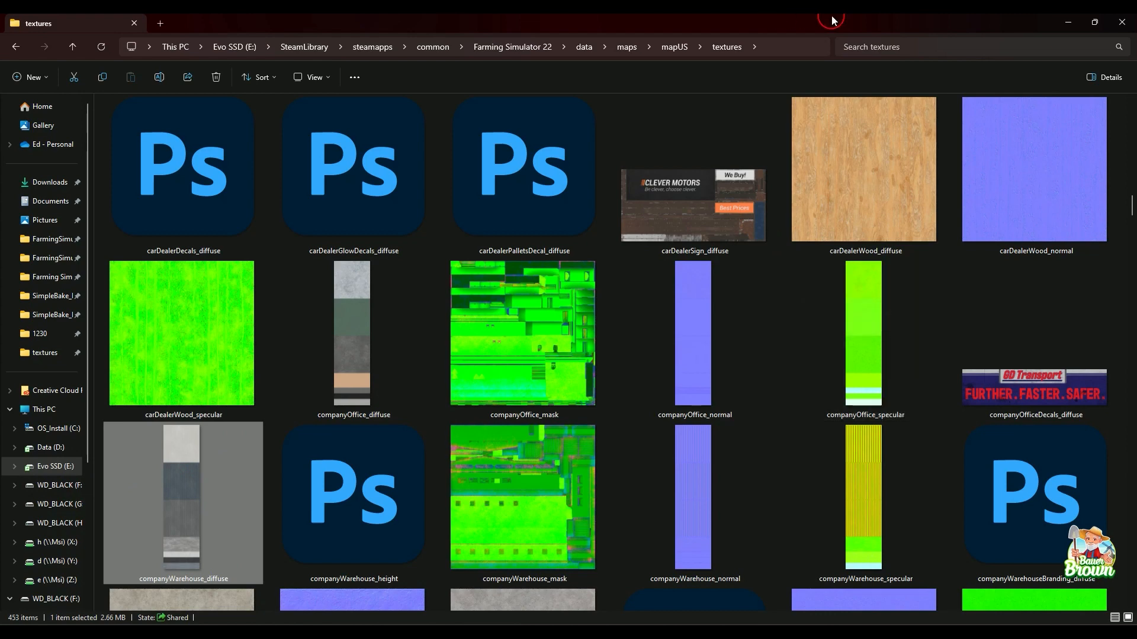
pyautogui.moveTo(877, 255)
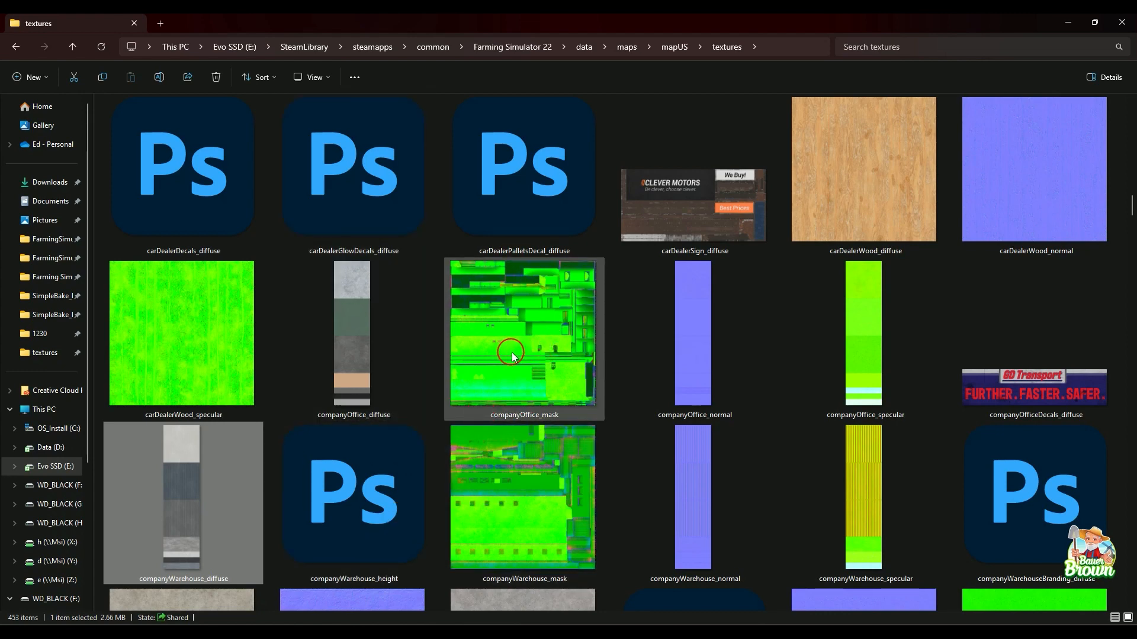
pyautogui.scroll(-10, 547, 378)
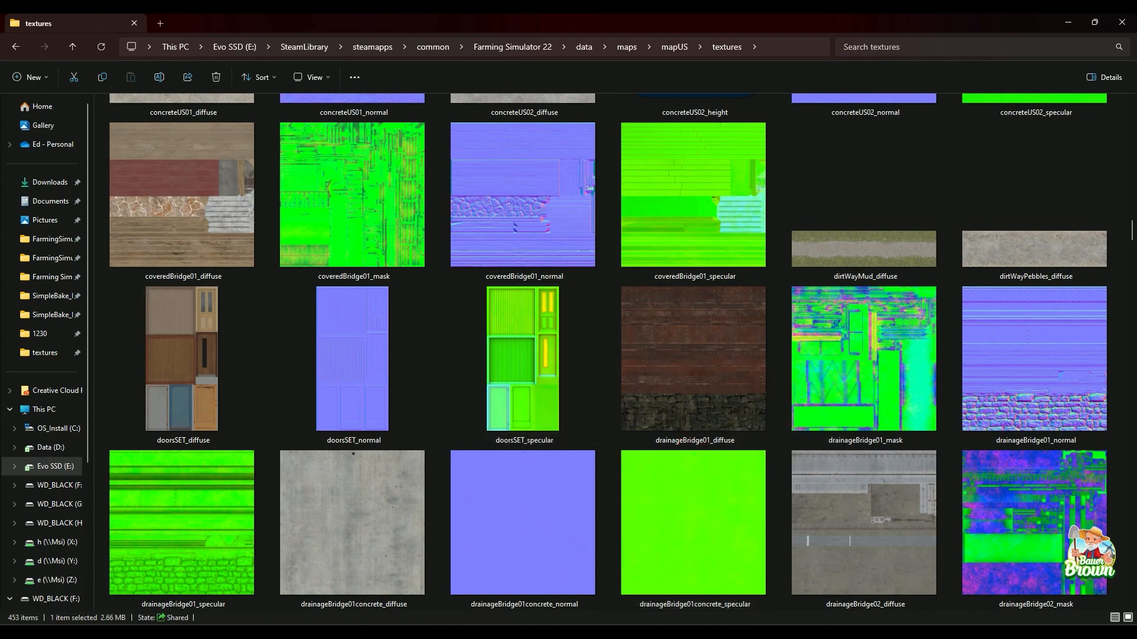
# Switch to Blender and examine the untextured wall and post model from the top and at an angle
pyautogui.hotkey('alt', 'Tab')
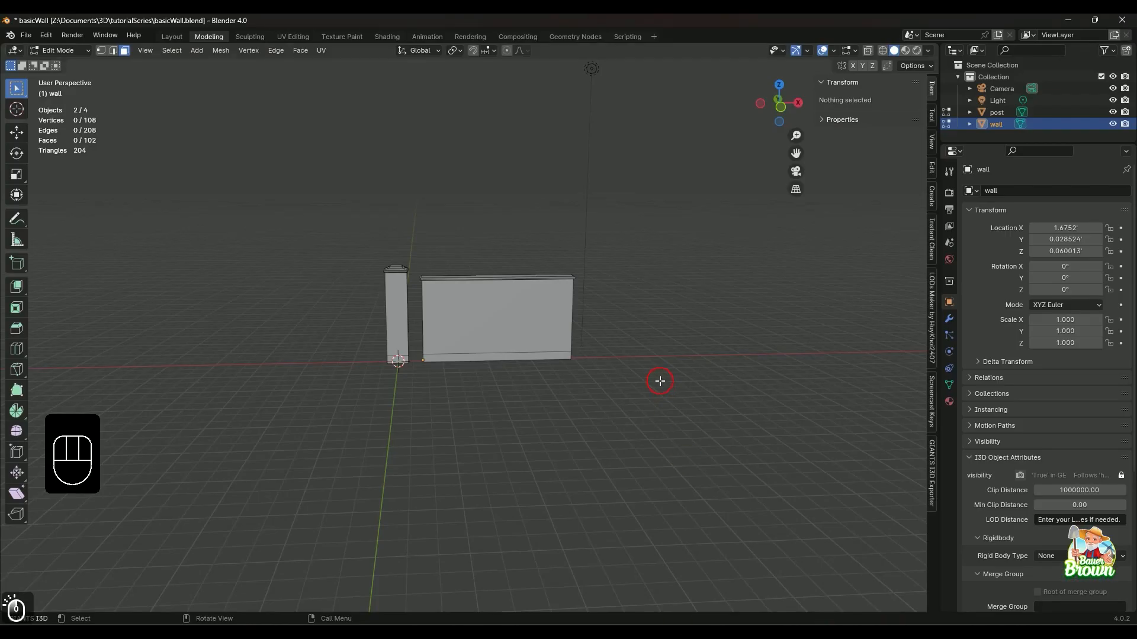
pyautogui.keyDown('alt'); pyautogui.middleClick(660, 343); pyautogui.keyUp('alt')
pyautogui.keyDown('alt'); pyautogui.moveTo(659, 347); pyautogui.dragTo(665, 325, button='middle'); pyautogui.keyUp('alt')
pyautogui.keyDown('alt'); pyautogui.click(637, 373); pyautogui.keyUp('alt')
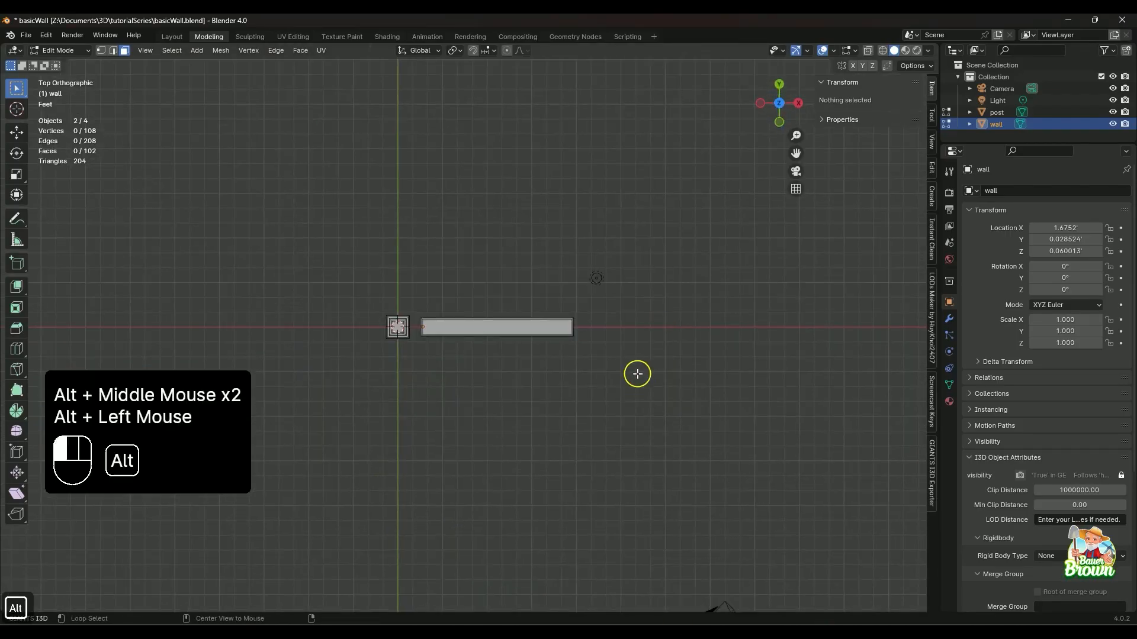
pyautogui.moveTo(633, 443); pyautogui.dragTo(642, 355, button='middle')
pyautogui.scroll(1, 645, 406)
pyautogui.moveTo(645, 406); pyautogui.dragTo(657, 375, button='middle')
pyautogui.scroll(1, 601, 383)
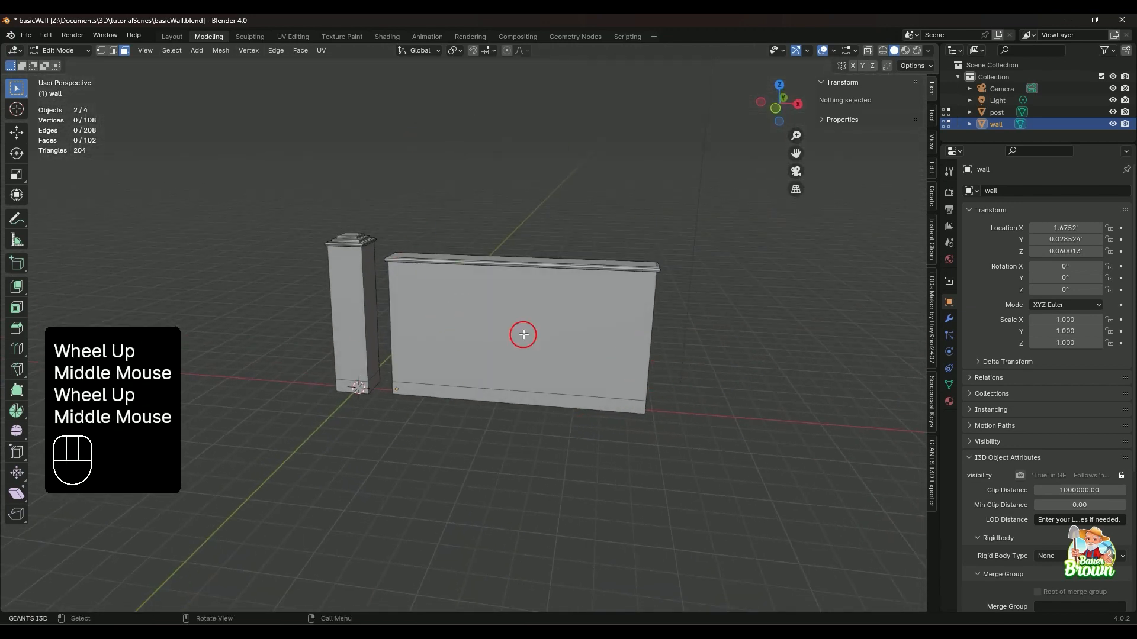
pyautogui.moveTo(570, 426); pyautogui.dragTo(611, 415, button='middle')
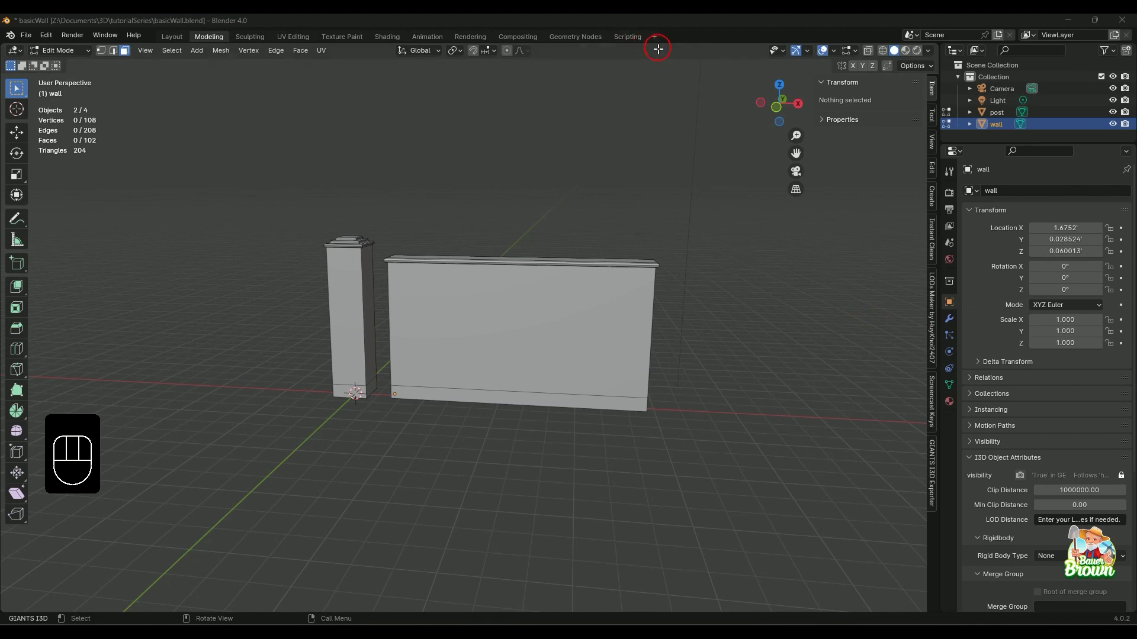
# Open the wall's material settings, select the faces that use its material, inspect them from several angles, and clear the selection
pyautogui.click(949, 401)
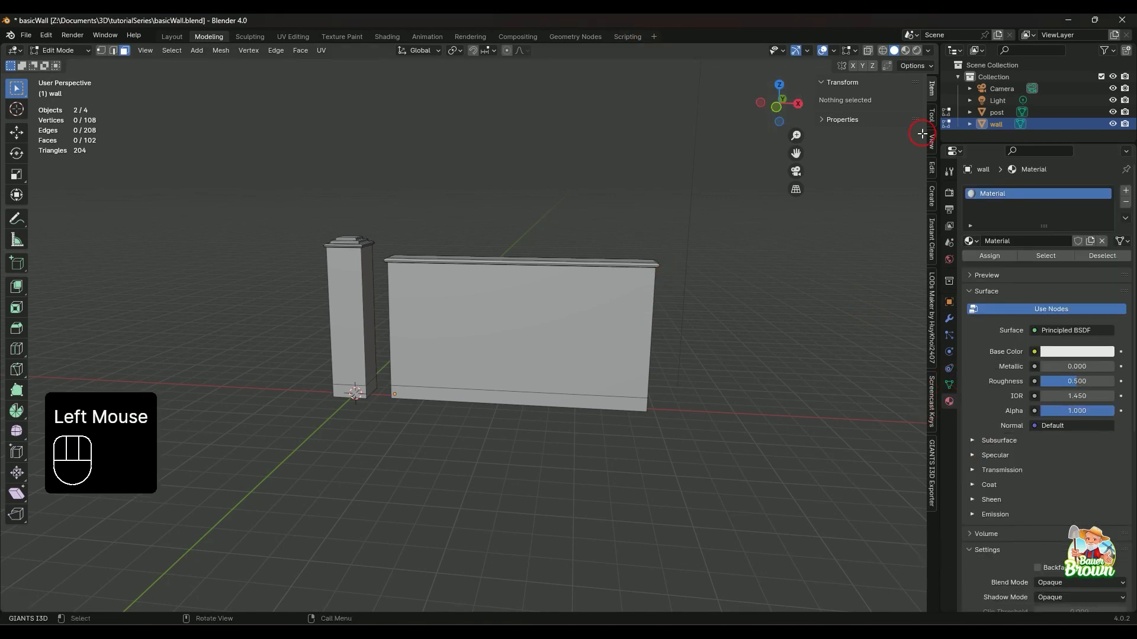
pyautogui.click(1056, 259)
pyautogui.moveTo(491, 342); pyautogui.dragTo(581, 436, button='middle')
pyautogui.scroll(2, 607, 434)
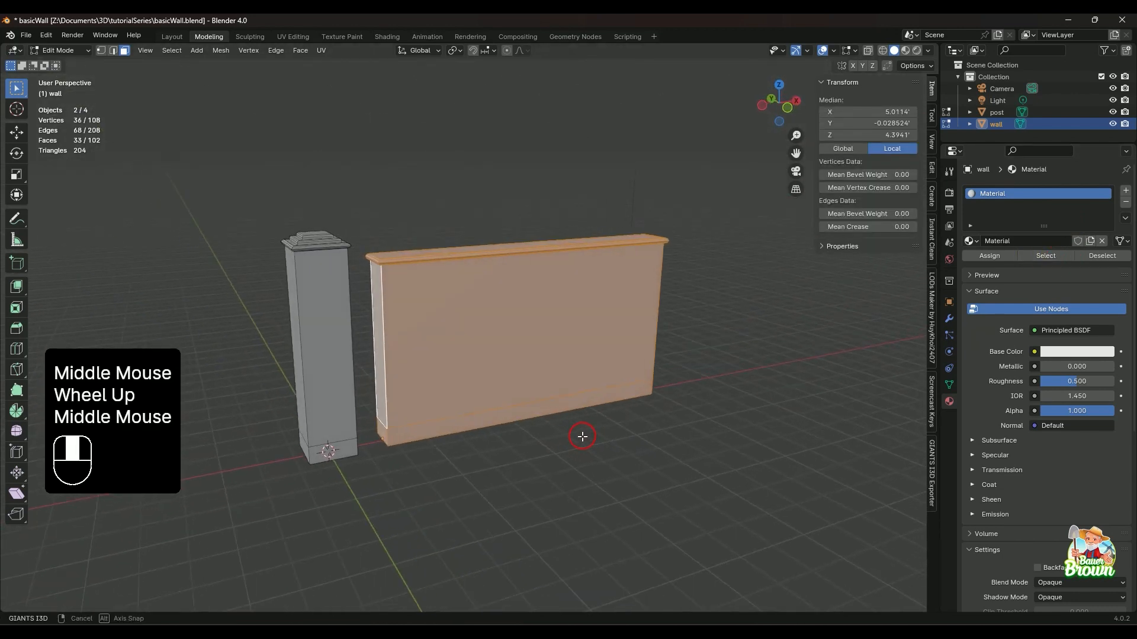
pyautogui.click(616, 435)
pyautogui.moveTo(656, 407); pyautogui.dragTo(630, 388, button='middle')
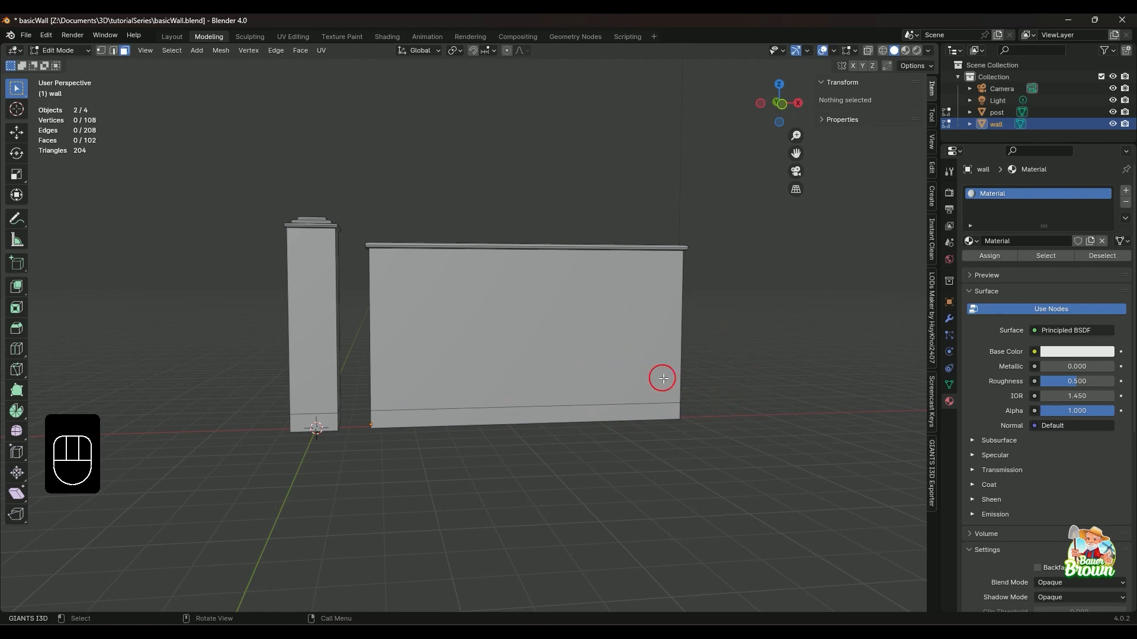
pyautogui.scroll(-1, 686, 384)
pyautogui.middleClick(533, 485)
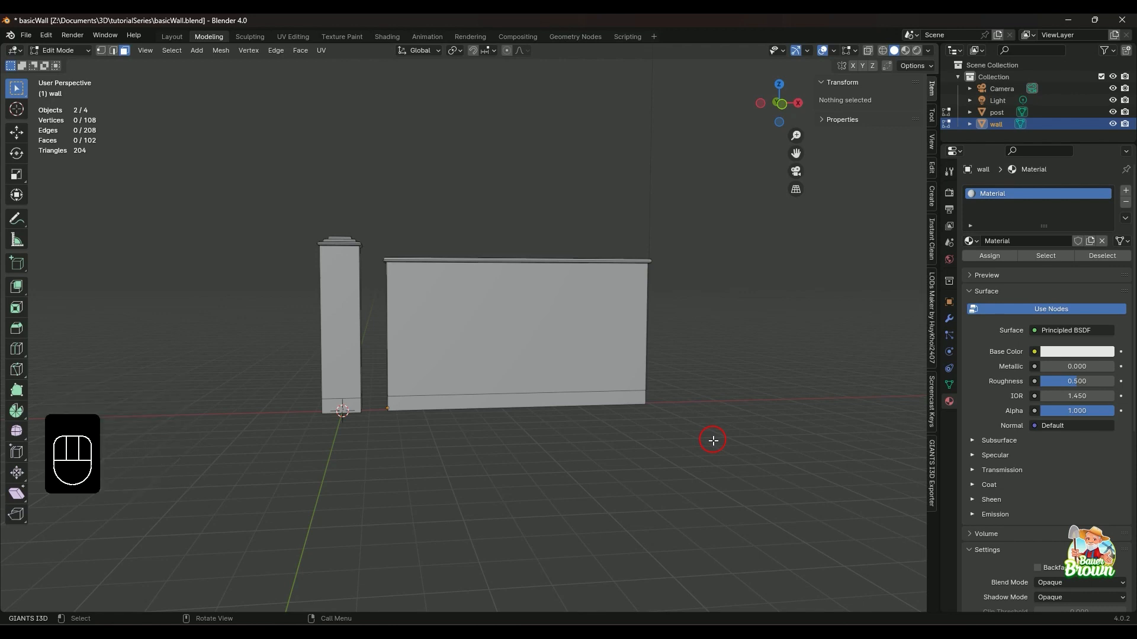
# Switch to the mapUS textures folder and examine the baseballCenter diffuse and normal textures
pyautogui.moveTo(569, 623)
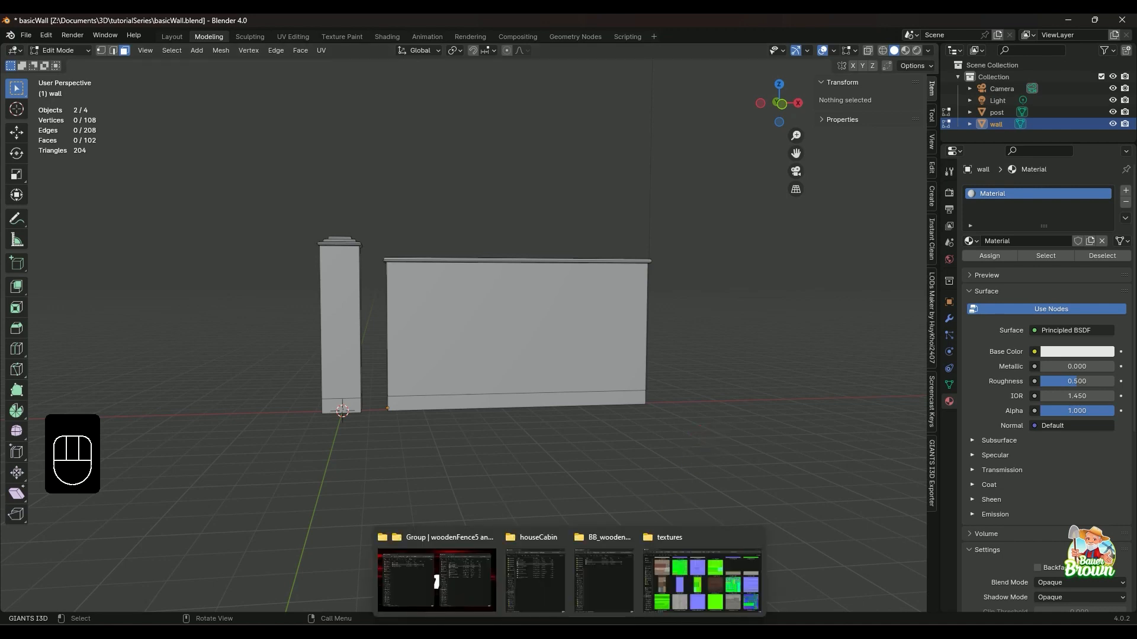
pyautogui.click(669, 538)
pyautogui.scroll(10, 503, 338)
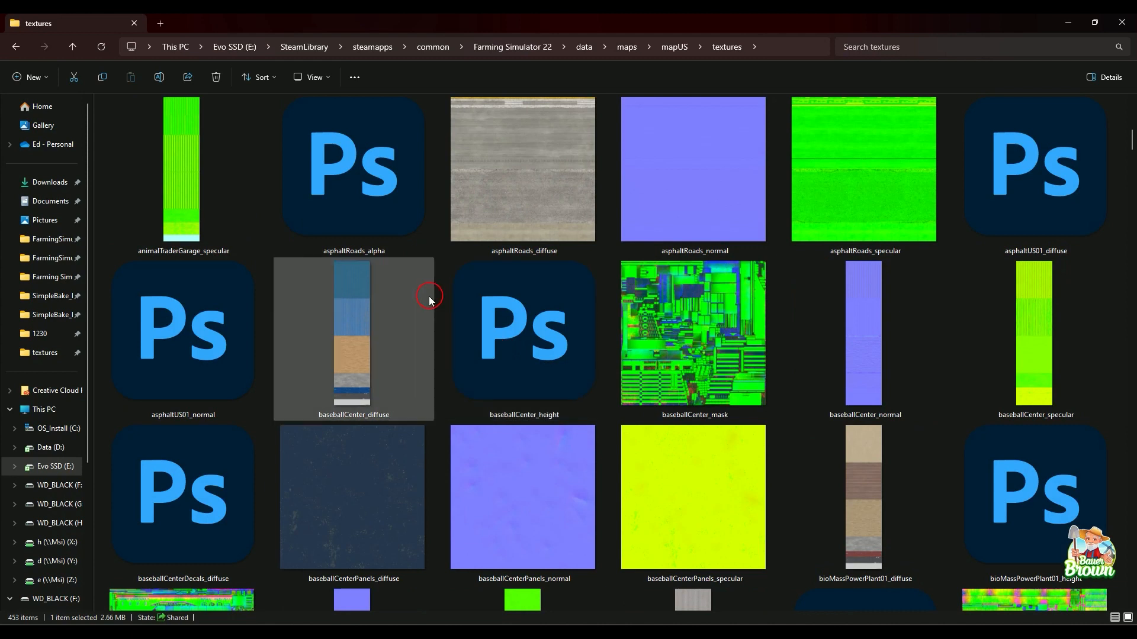
pyautogui.moveTo(369, 349)
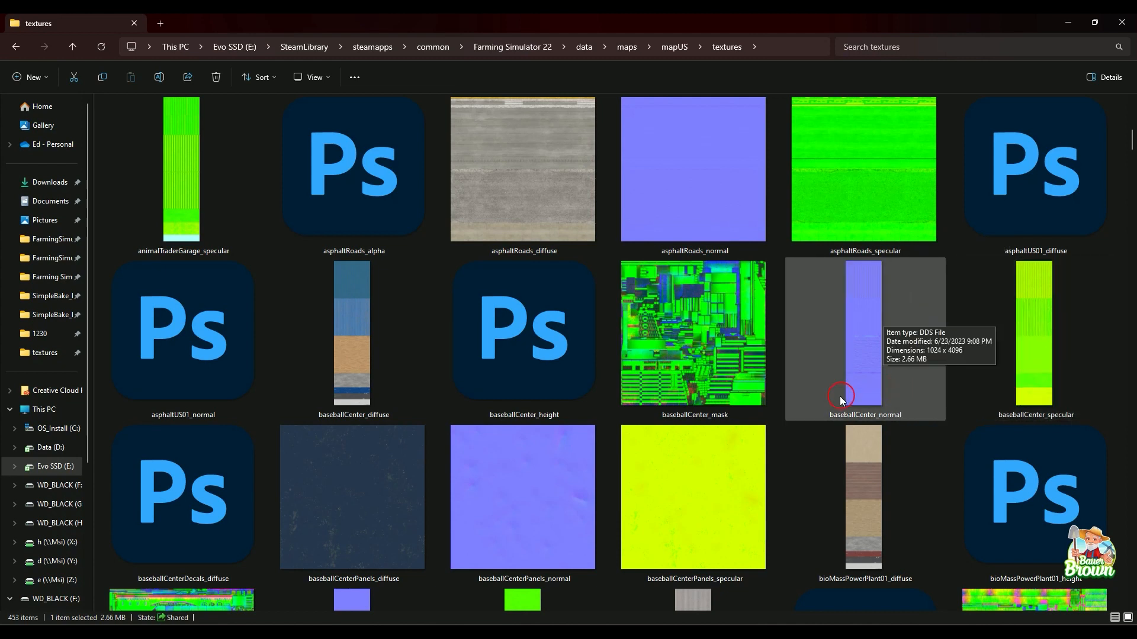
pyautogui.moveTo(725, 631)
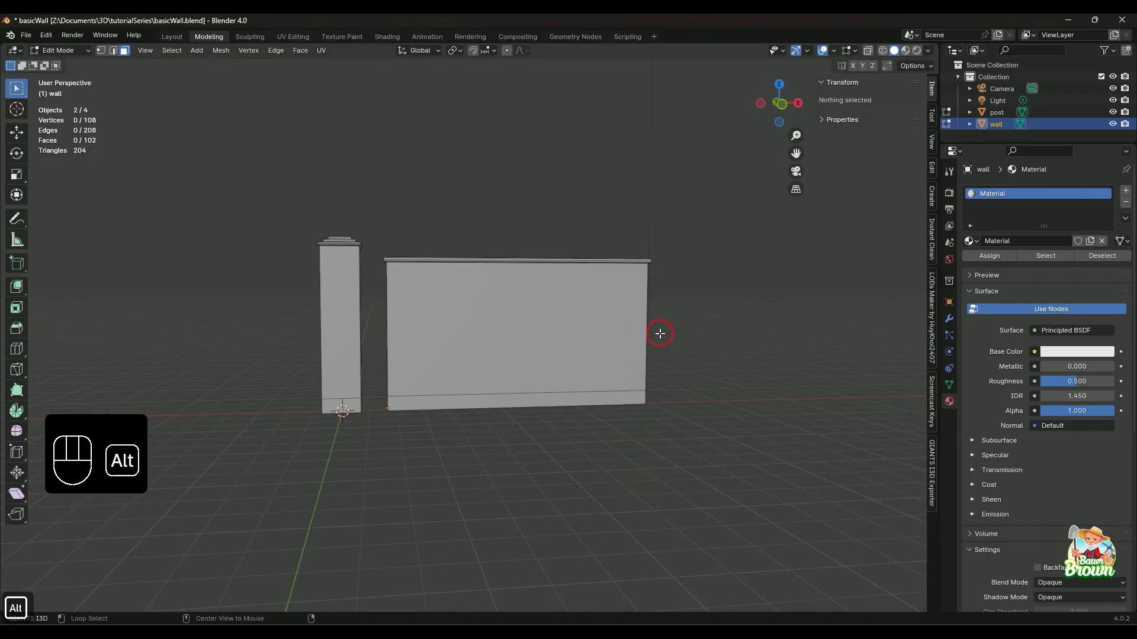
# Return to Blender and rename the wall's material to brick
pyautogui.keyDown('alt'); pyautogui.moveTo(659, 330); pyautogui.dragTo(665, 378, button='middle'); pyautogui.keyUp('alt')
pyautogui.moveTo(628, 446); pyautogui.dragTo(640, 375, button='middle')
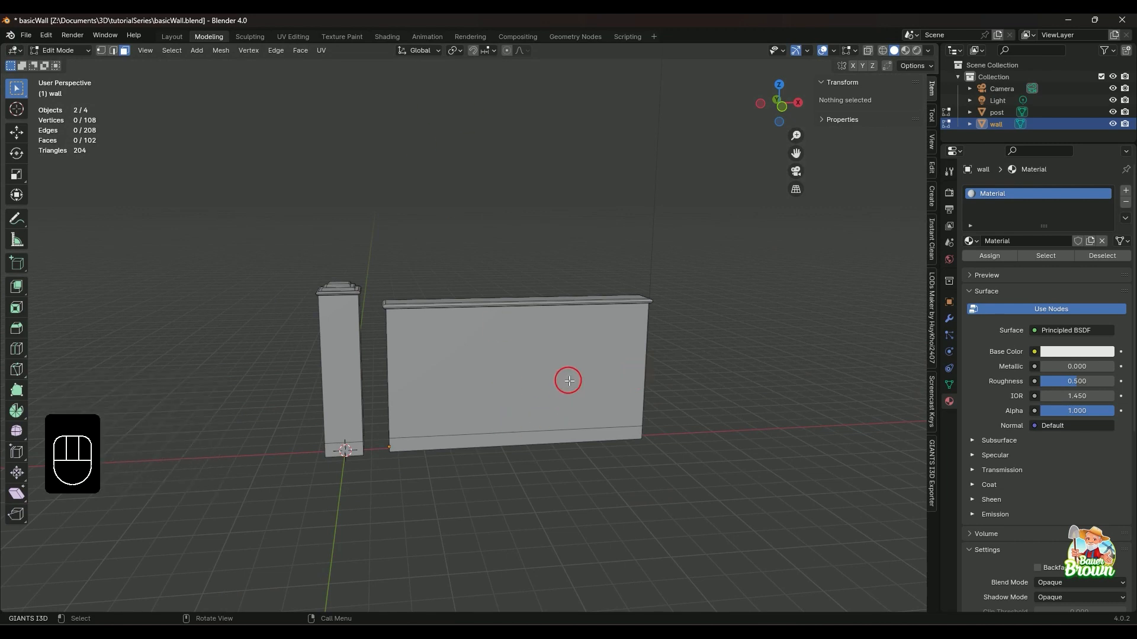
pyautogui.scroll(-1, 576, 381)
pyautogui.scroll(1, 577, 380)
pyautogui.moveTo(607, 492); pyautogui.dragTo(579, 485, button='middle')
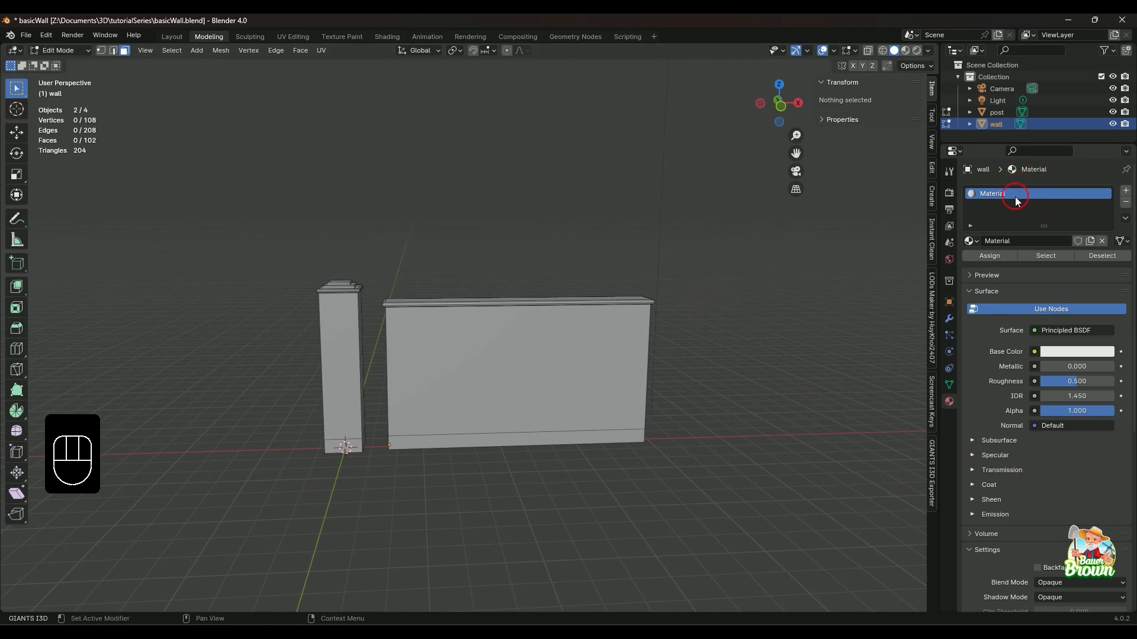
pyautogui.doubleClick(997, 195)
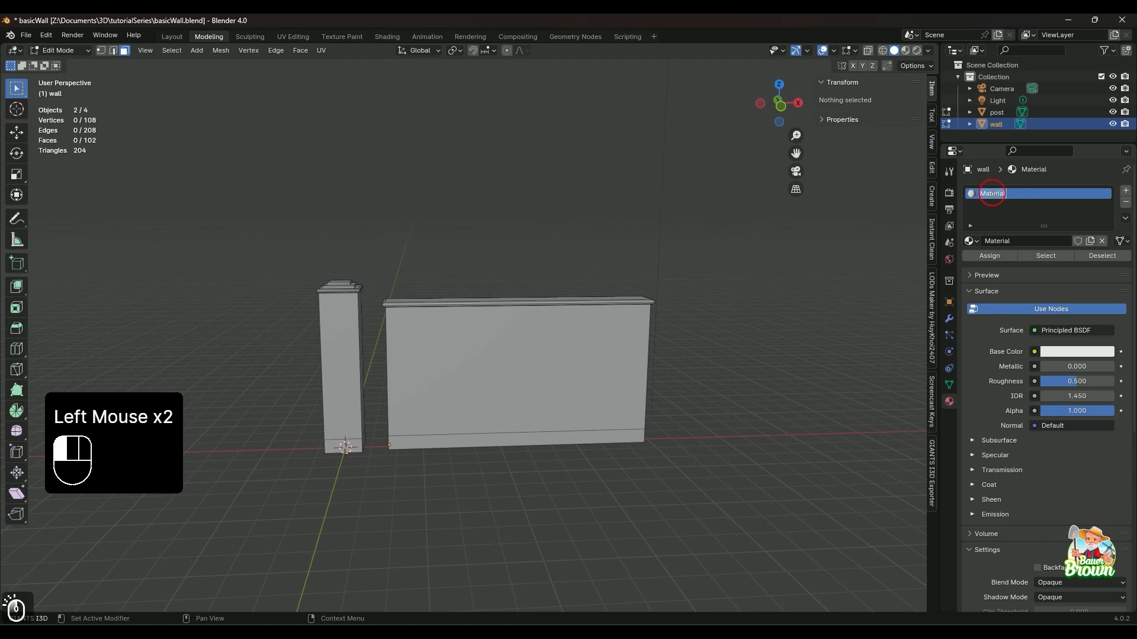
pyautogui.write('br')
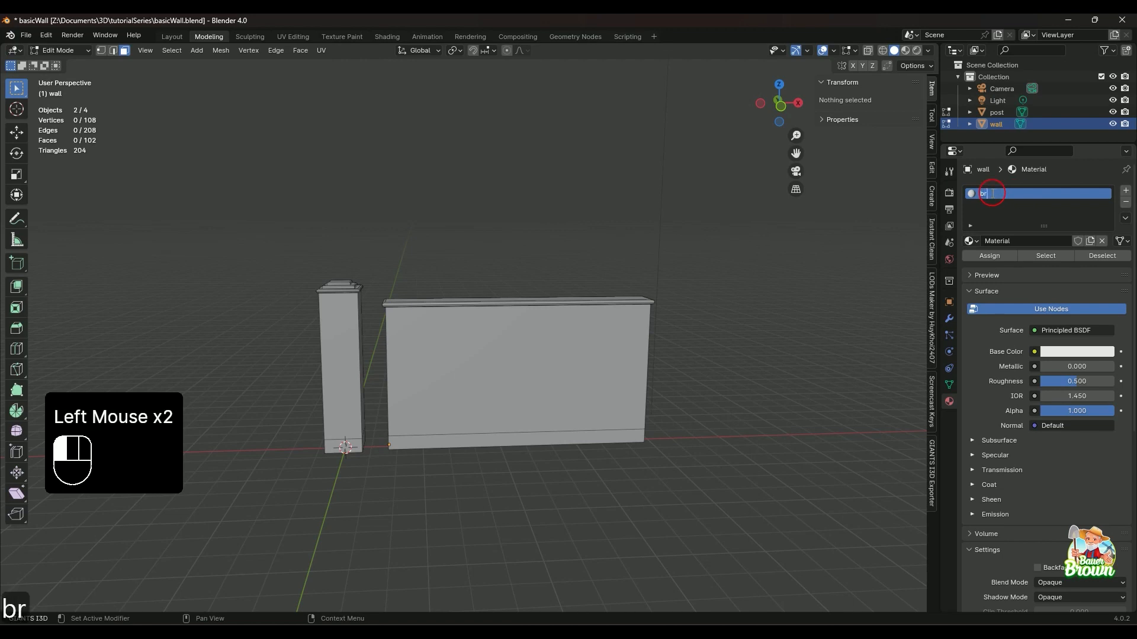
pyautogui.write('ick')
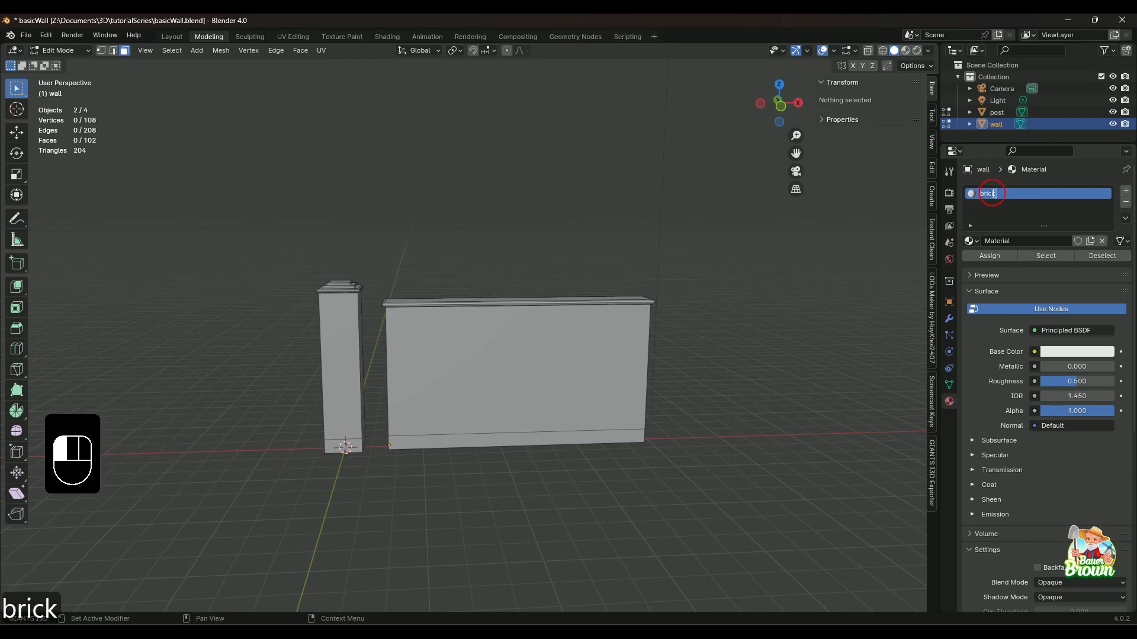
pyautogui.press('Return')
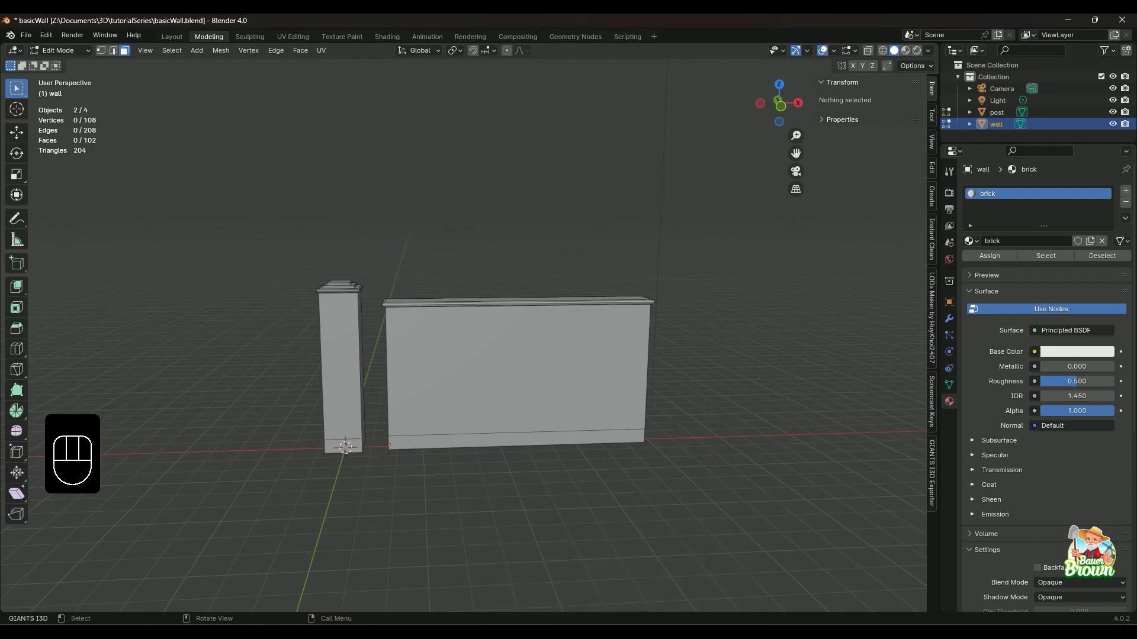
# Revisit the mapUS textures folder, return to Blender and view the wall and post from the front
pyautogui.moveTo(569, 630)
pyautogui.click(700, 539)
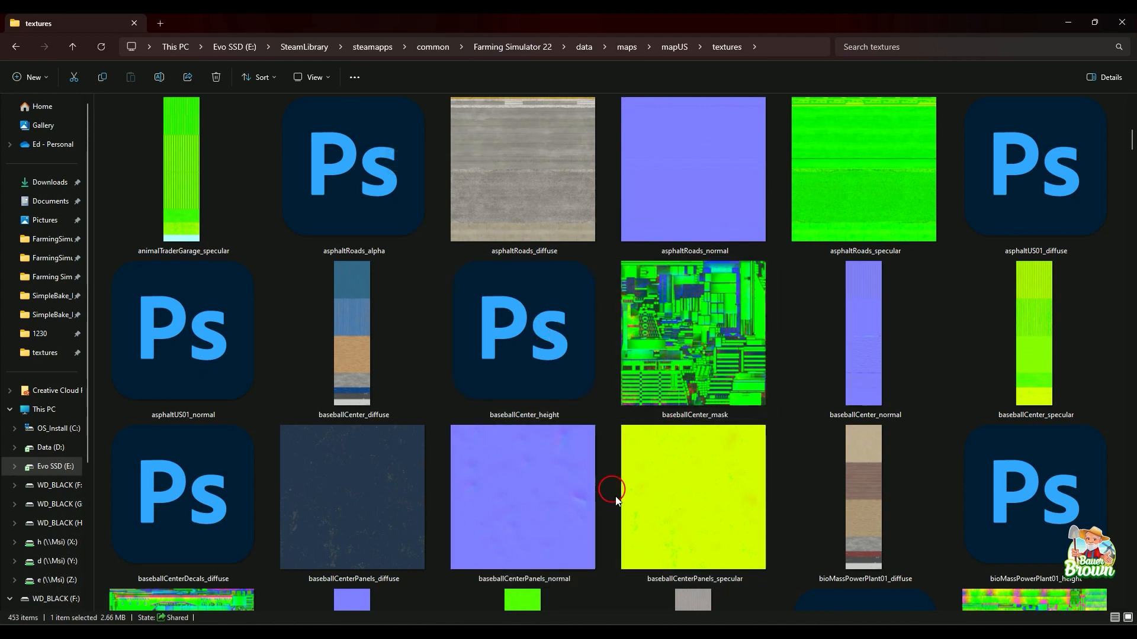
pyautogui.moveTo(674, 632)
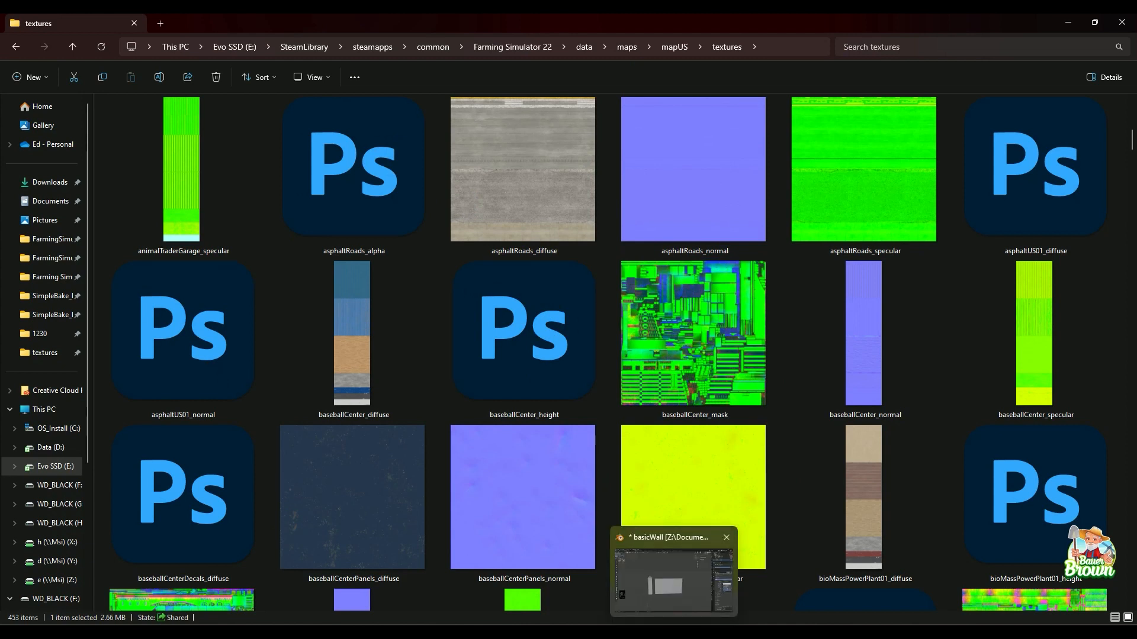
pyautogui.click(674, 580)
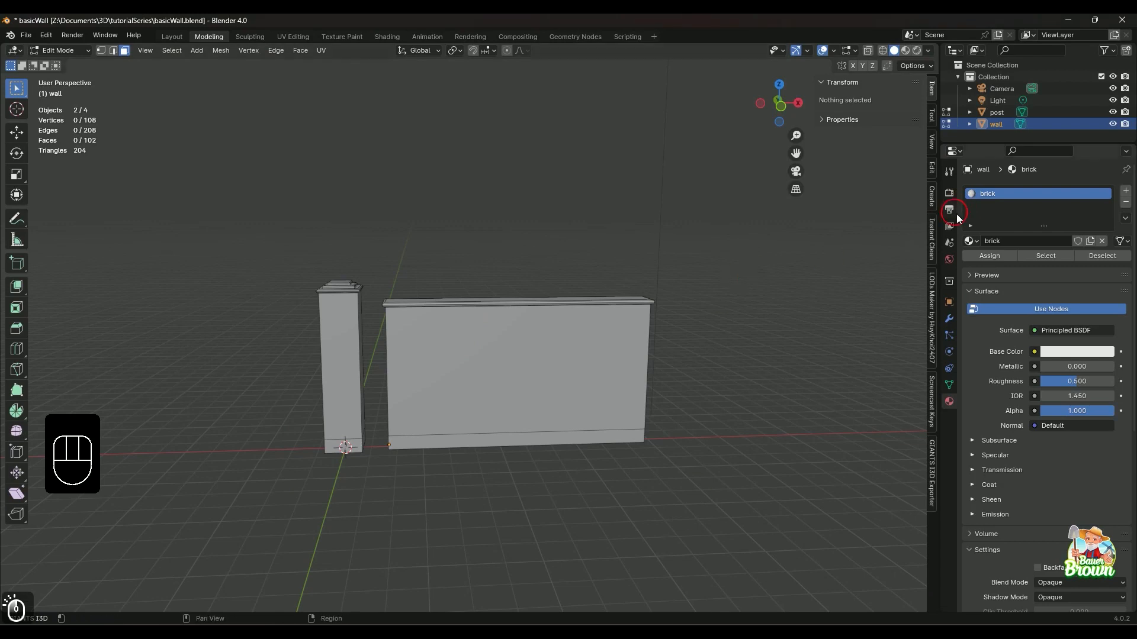
pyautogui.scroll(-1, 634, 402)
pyautogui.scroll(1, 637, 407)
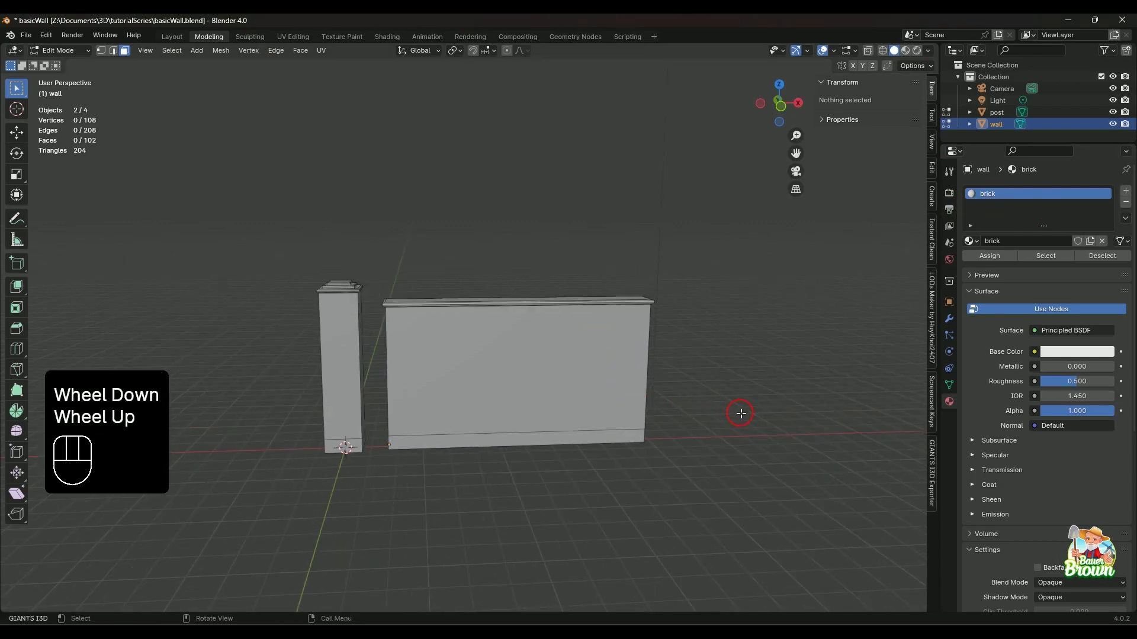
pyautogui.moveTo(738, 411); pyautogui.dragTo(727, 405, button='middle')
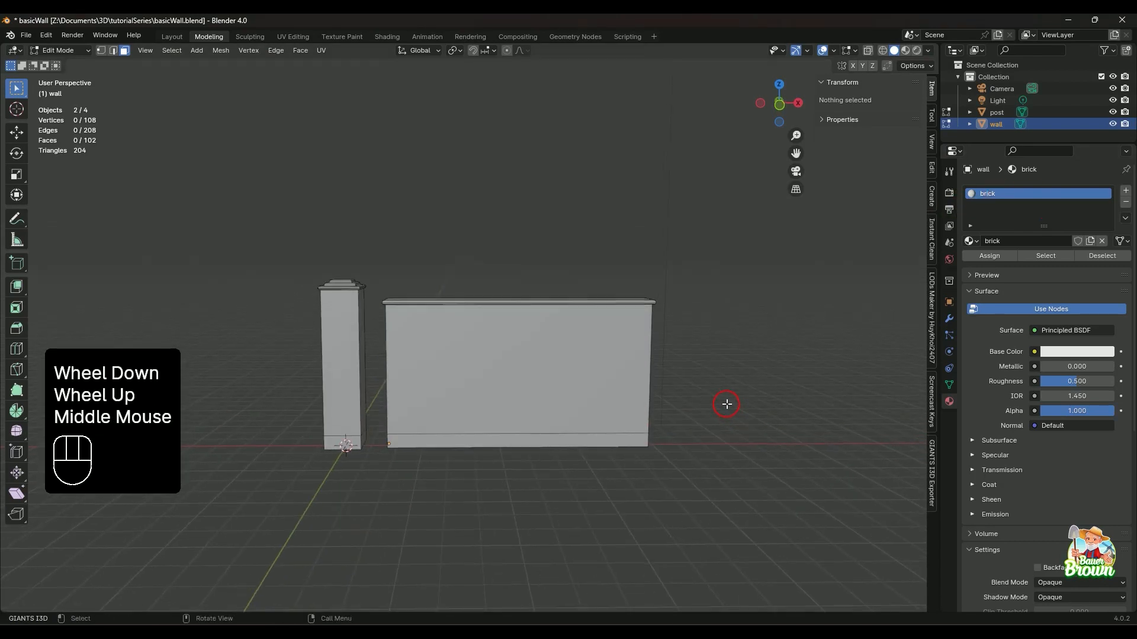
# Connect an Image Texture to the brick material's Base Color, open the image browser, and leave it without choosing a file
pyautogui.click(1036, 353)
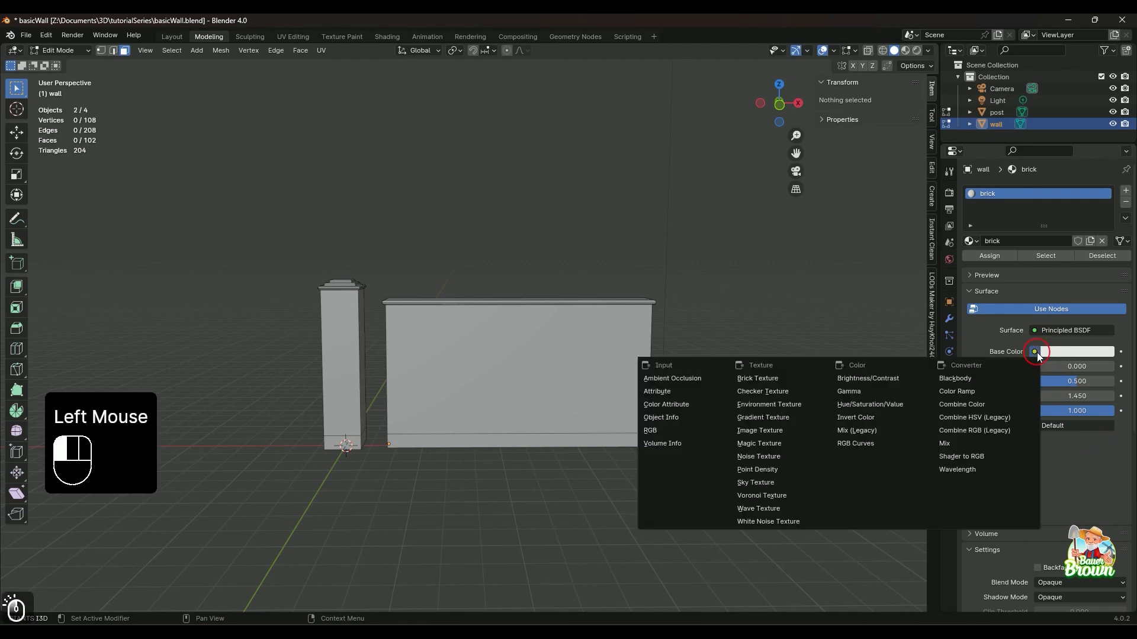
pyautogui.click(772, 437)
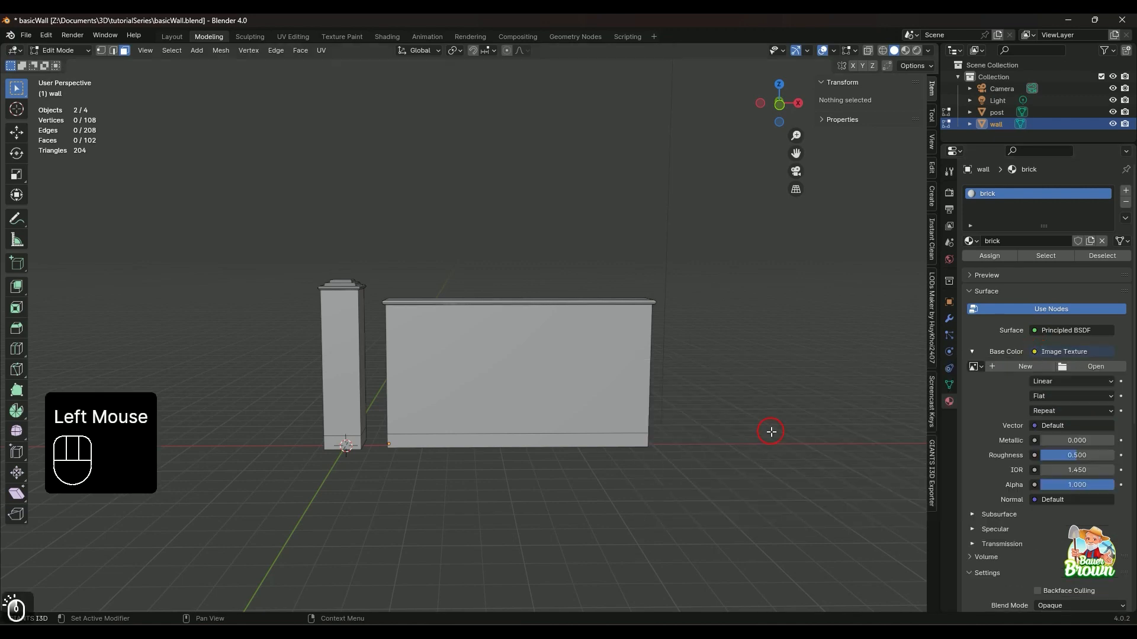
pyautogui.click(1068, 366)
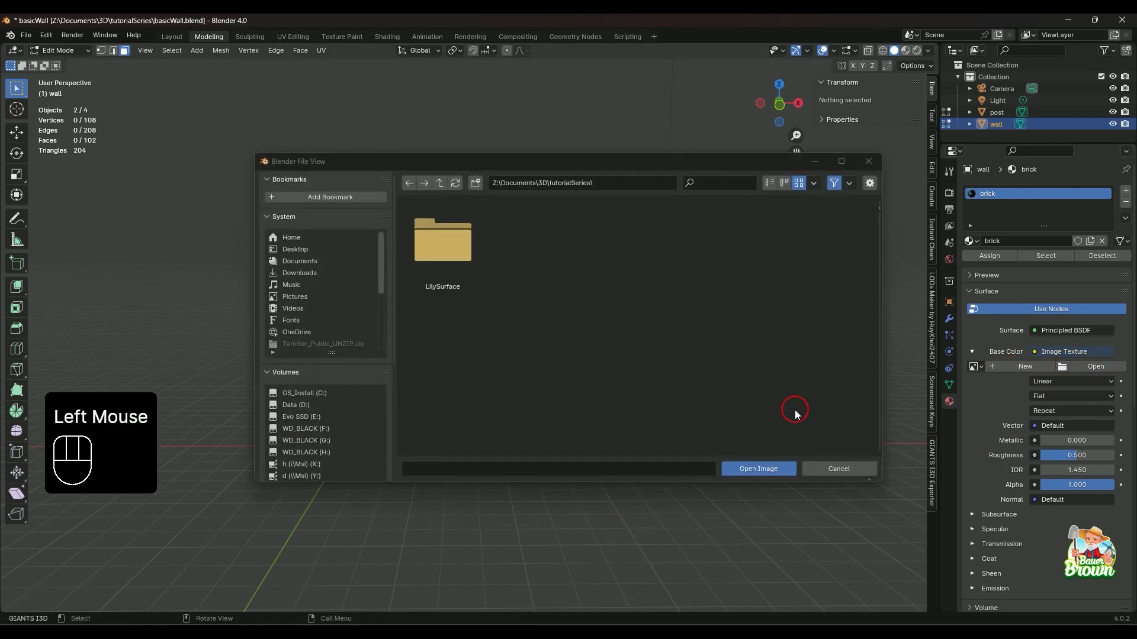
pyautogui.click(838, 469)
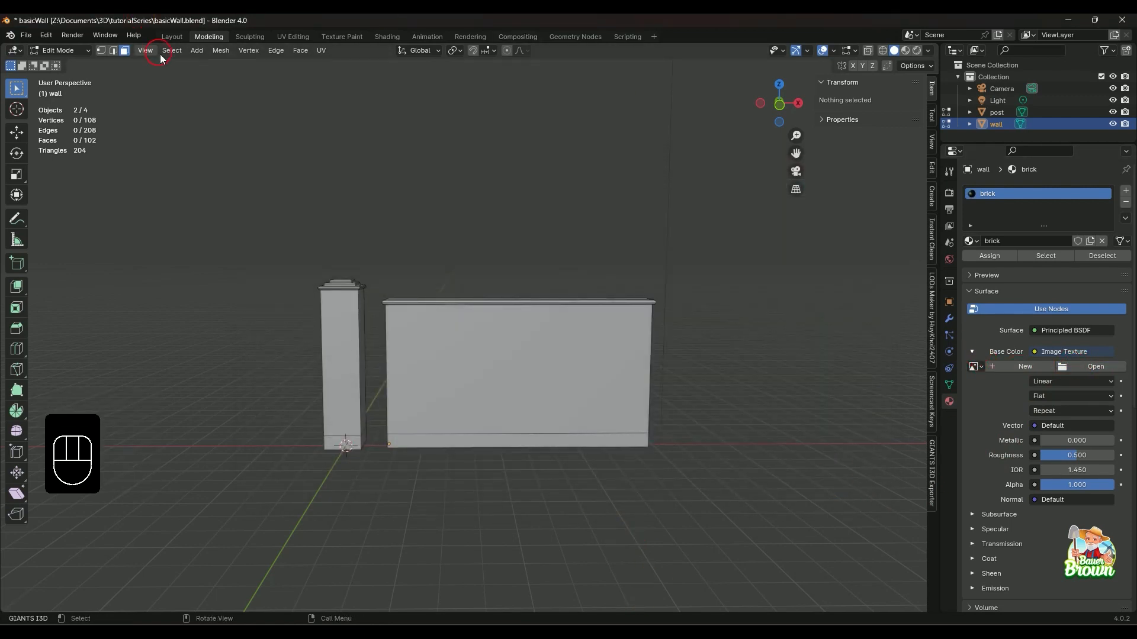
# Switch to the Shading workspace, bring the brick material's nodes into view and maximize the node editor
pyautogui.click(382, 37)
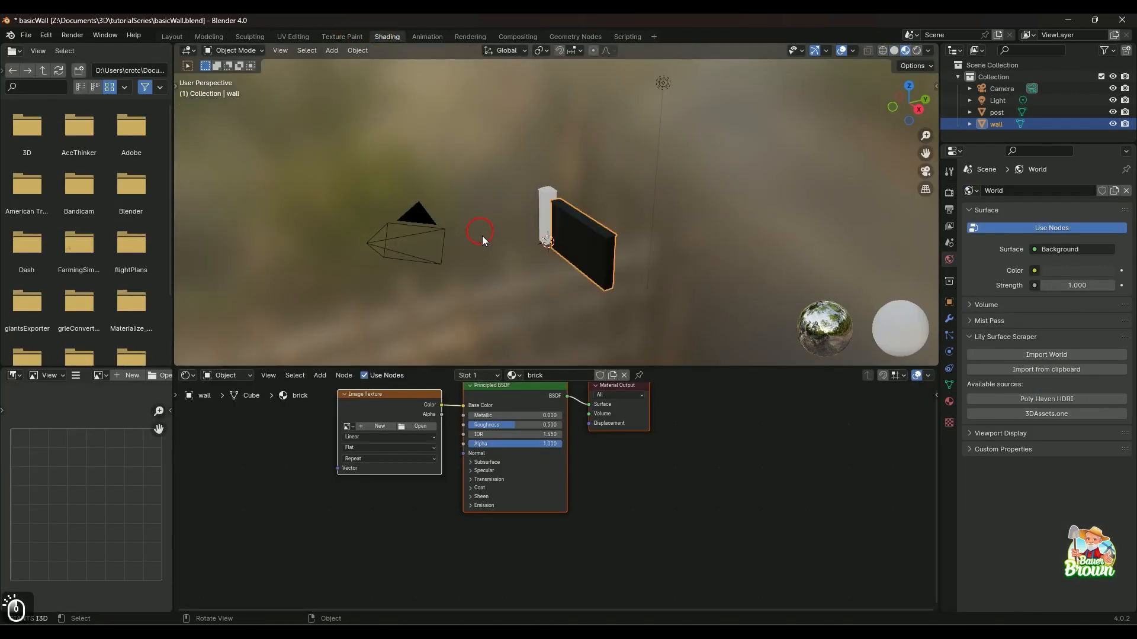
pyautogui.click(367, 396)
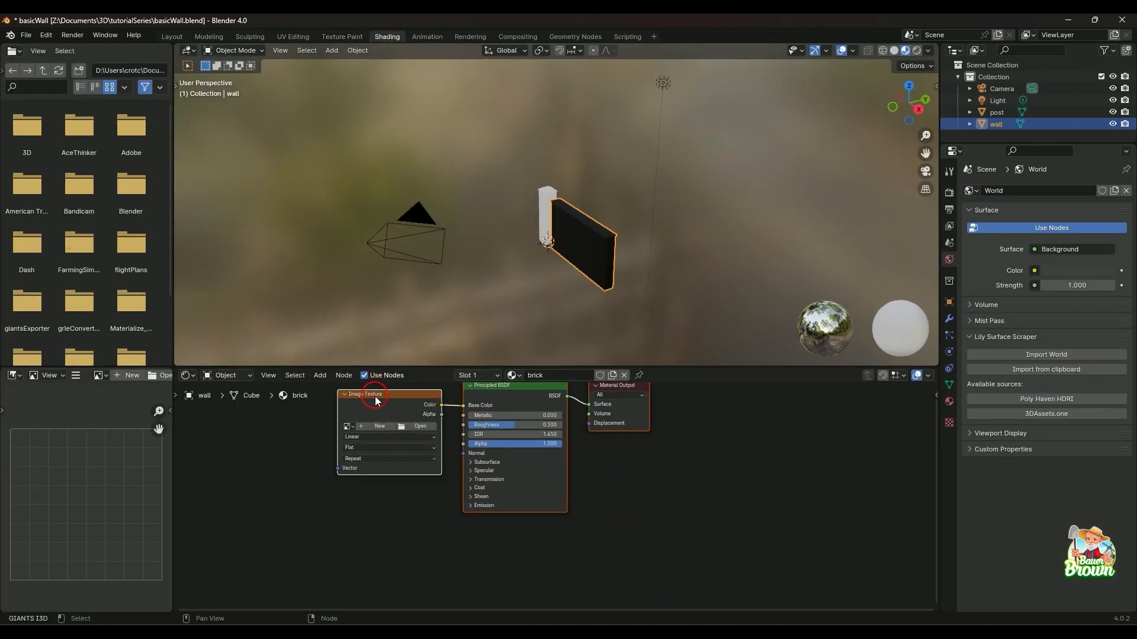
pyautogui.moveTo(394, 396); pyautogui.dragTo(365, 424)
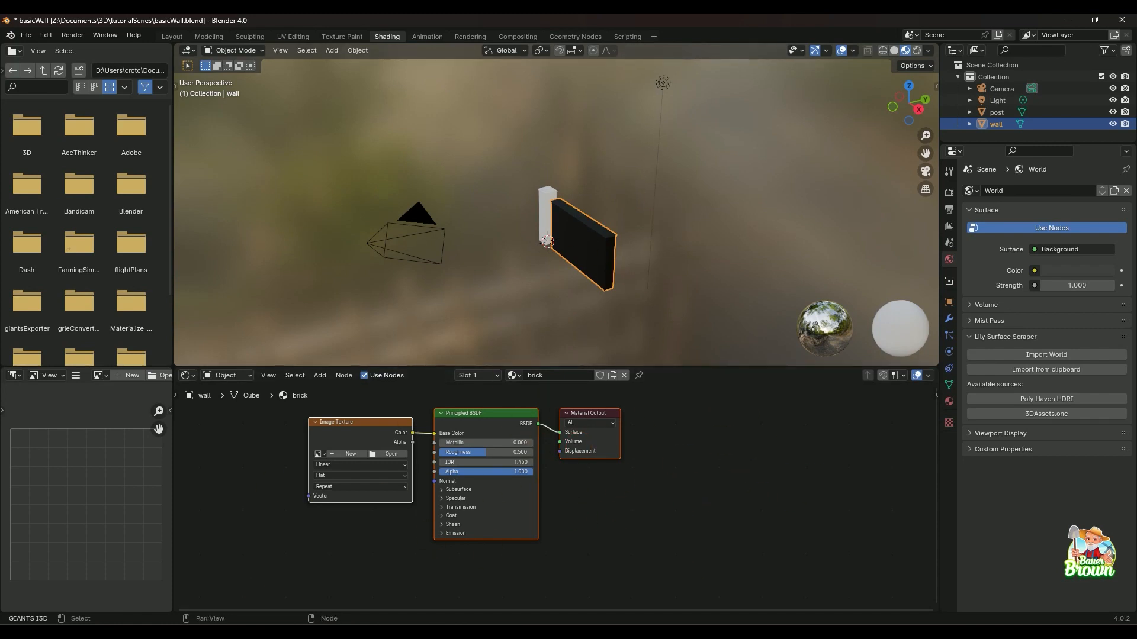
pyautogui.hotkey('ctrl', 'space')
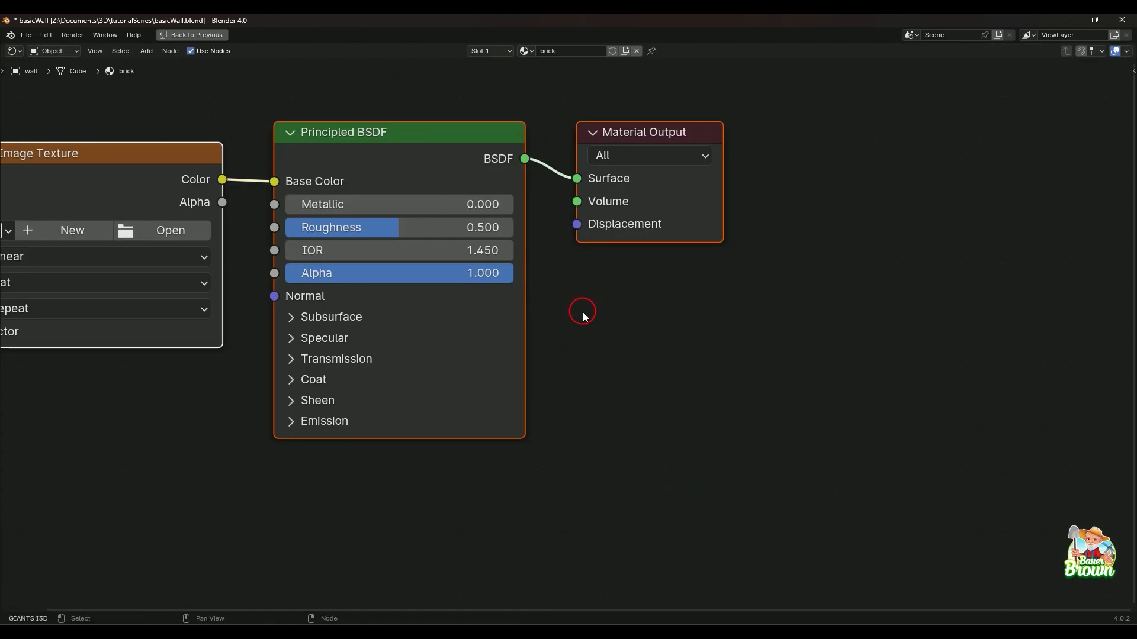
pyautogui.keyDown('shift'); pyautogui.moveTo(578, 343); pyautogui.dragTo(780, 378, button='middle'); pyautogui.keyUp('shift')
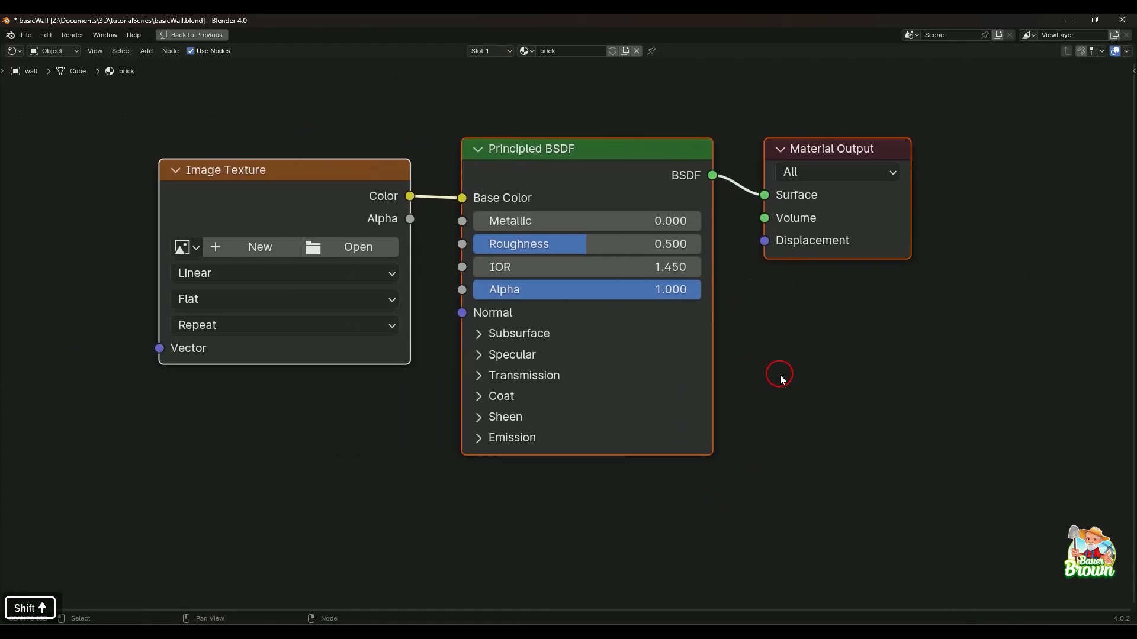
pyautogui.scroll(-1, 780, 377)
# Delete the Image Texture node from the brick material
pyautogui.click(265, 185)
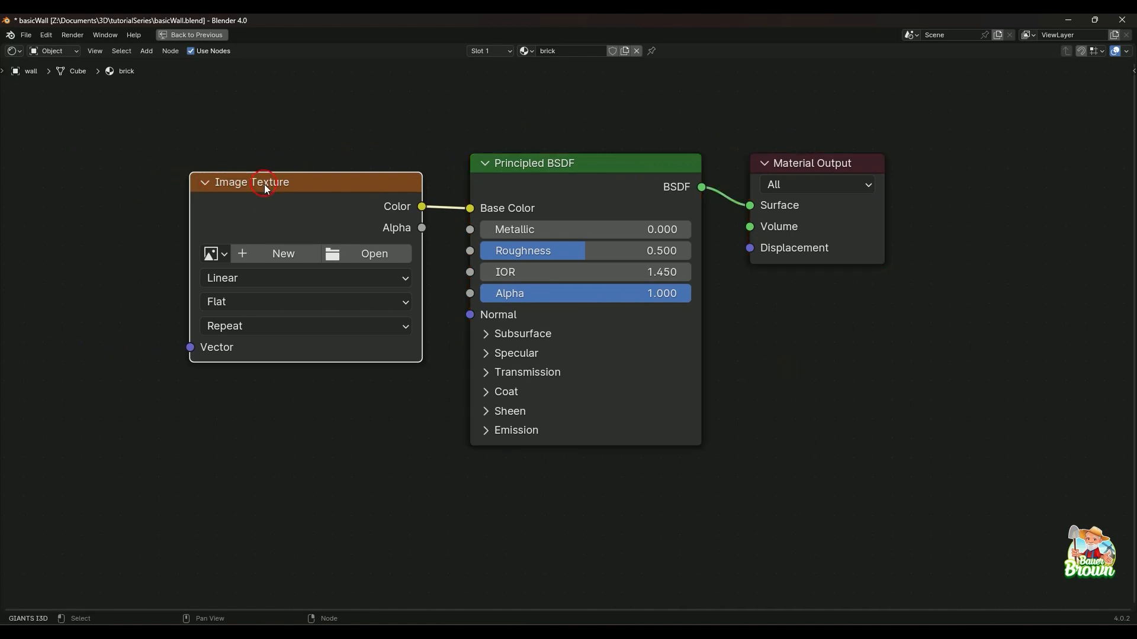
pyautogui.press('x')
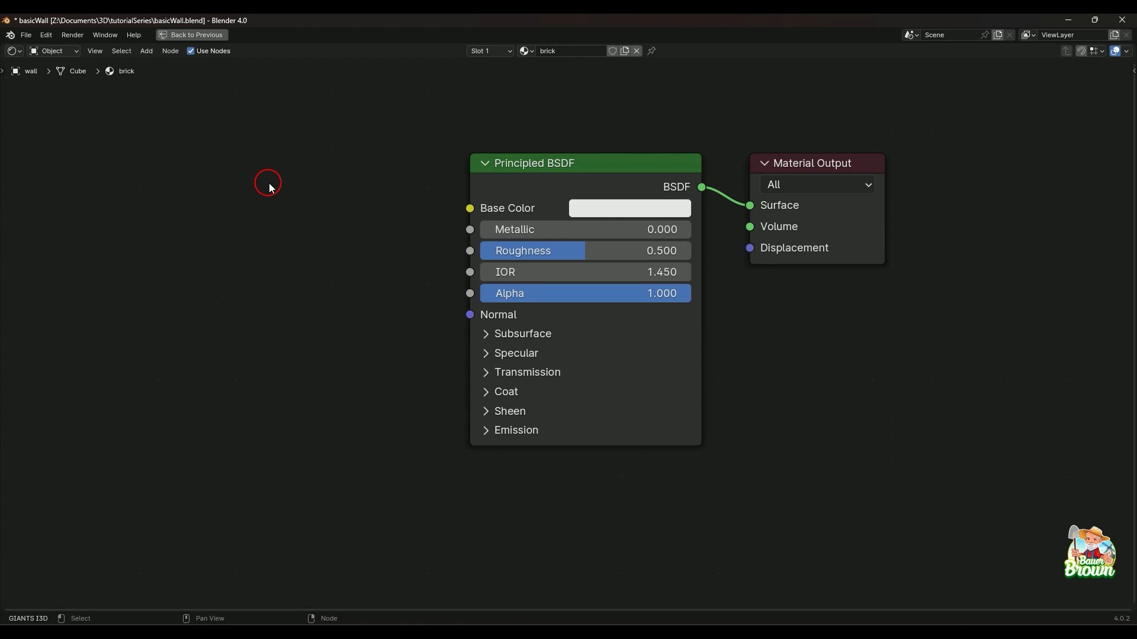
pyautogui.hotkey('alt', 'shift', 'c')
pyautogui.hotkey('shift', 'c')
# Move the Material Output node farther away from the Principled BSDF node
pyautogui.moveTo(342, 246); pyautogui.dragTo(326, 296, button='middle')
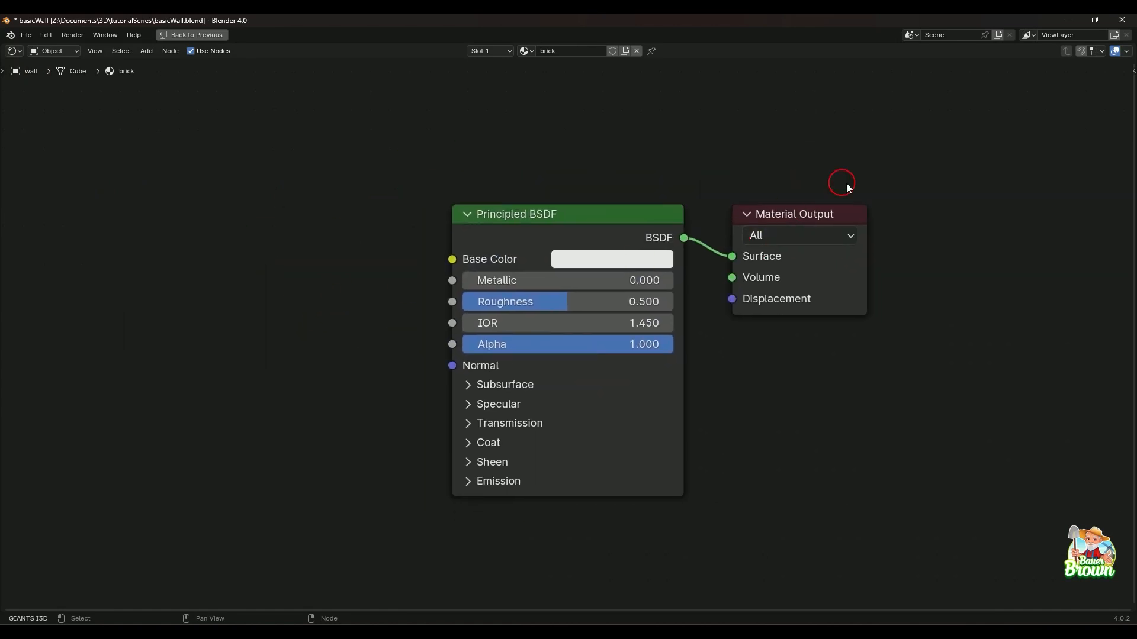
pyautogui.click(768, 222)
pyautogui.moveTo(796, 216)
pyautogui.mouseDown(button='middle')
pyautogui.moveTo(855, 281)
pyautogui.moveTo(775, 209)
pyautogui.mouseUp(button='middle')
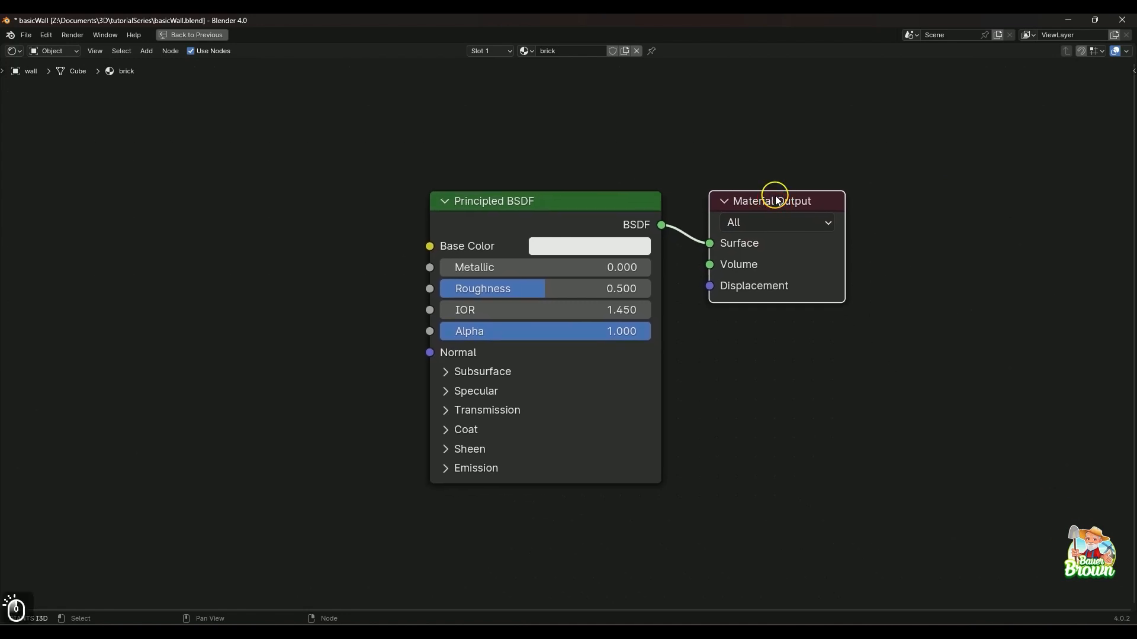
pyautogui.moveTo(776, 200); pyautogui.dragTo(821, 192)
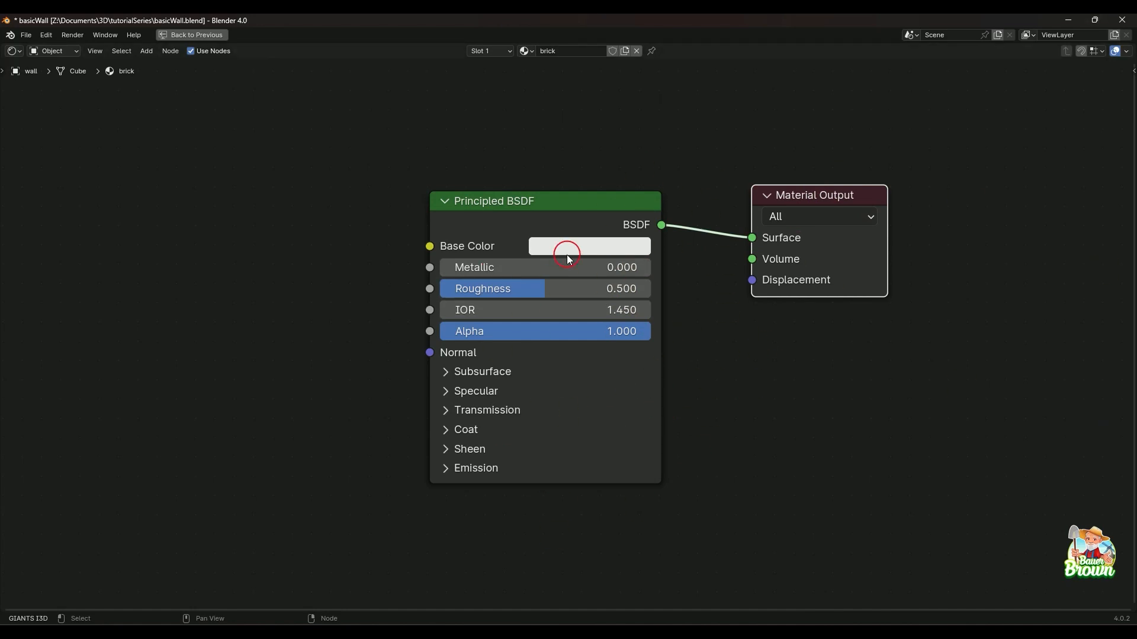
pyautogui.scroll(-3, 610, 320)
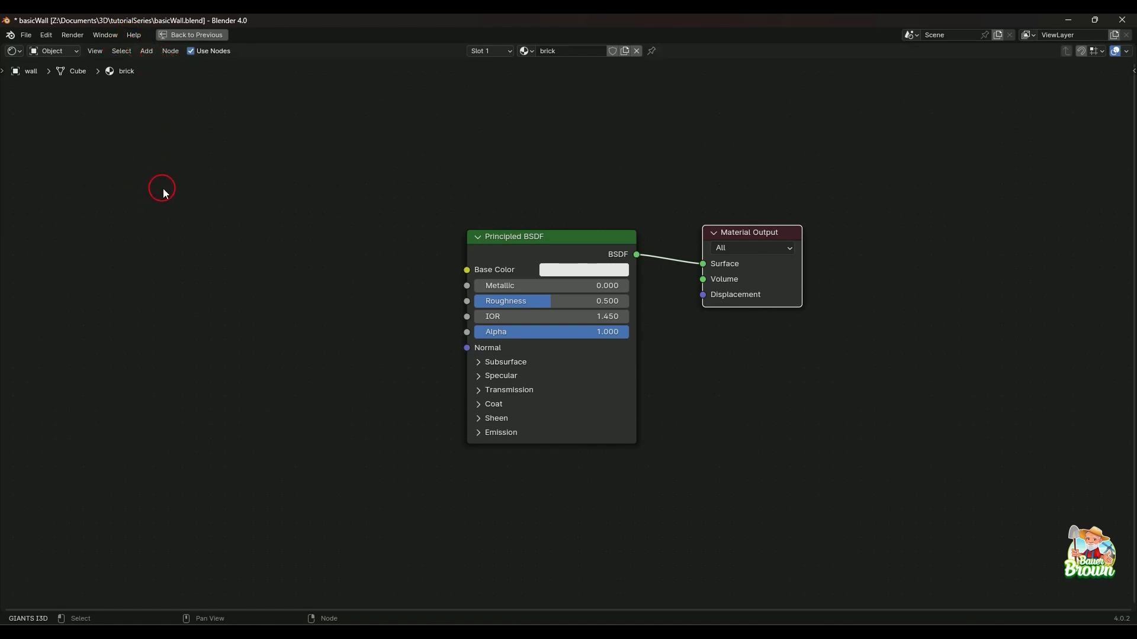
# Add an Image Texture node to the brick material, placed beside the Principled BSDF on its input side
pyautogui.hotkey('shift', 'a')
pyautogui.click(146, 51)
pyautogui.click(234, 347)
pyautogui.hotkey('shift', 'a')
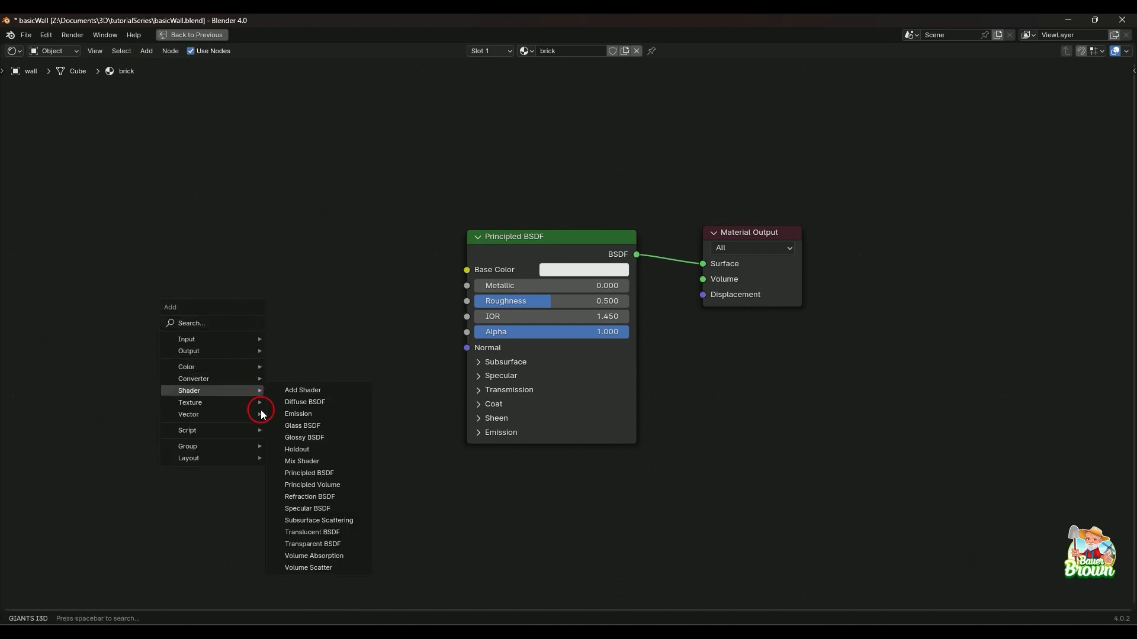
pyautogui.moveTo(243, 403)
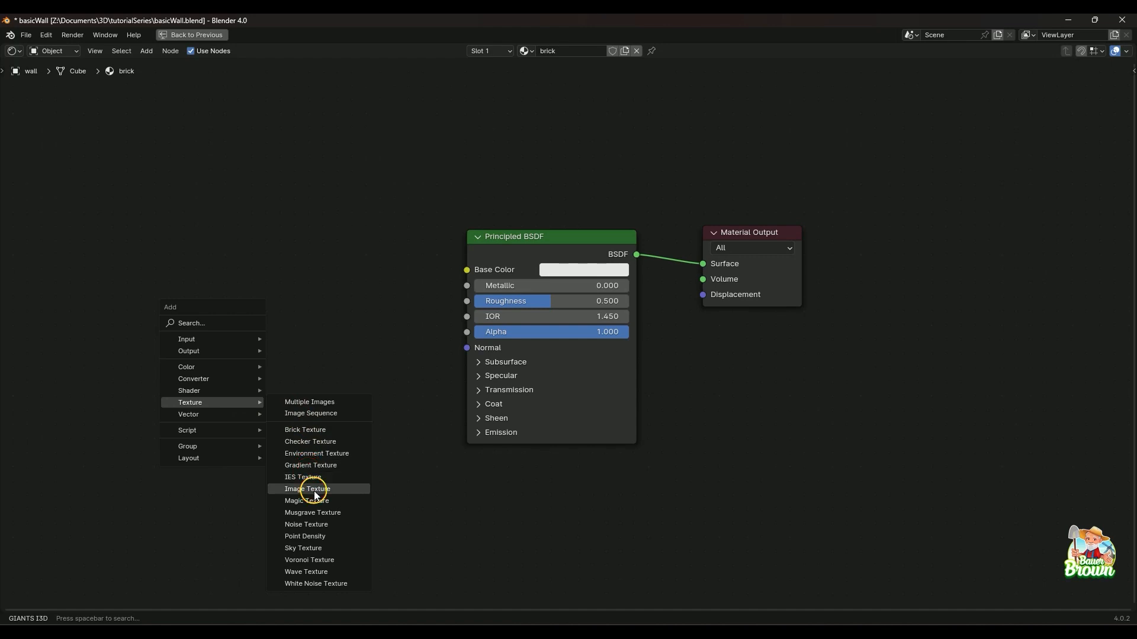
pyautogui.click(296, 487)
pyautogui.click(217, 234)
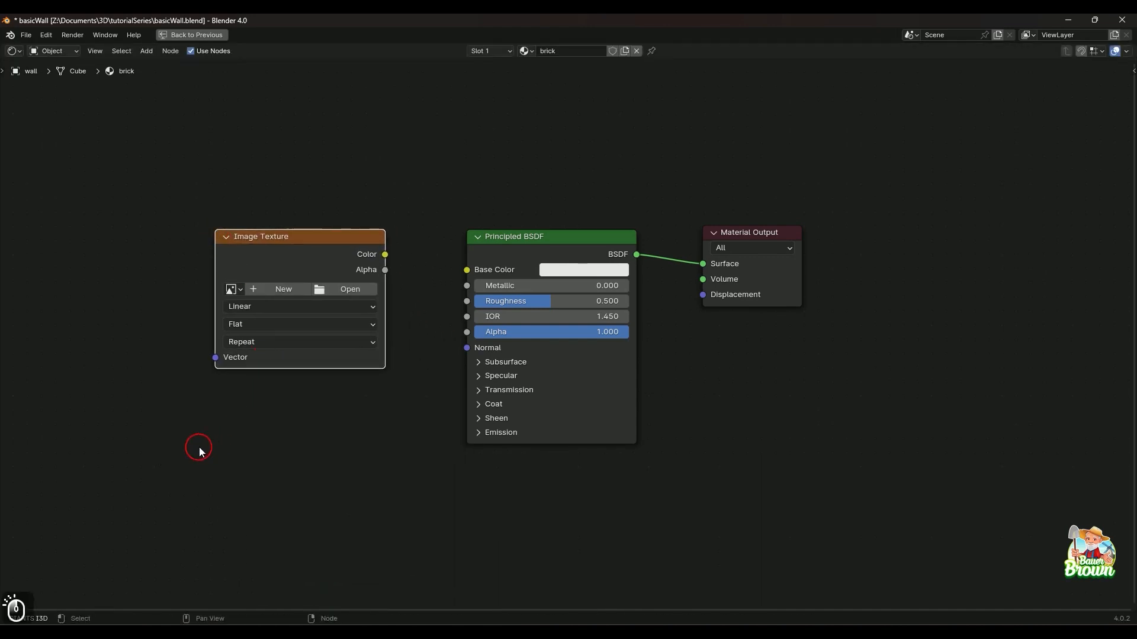
# Open the image browser for the new texture node and go to the Farming Simulator 22 folder data\maps\mapUS\textures
pyautogui.click(334, 290)
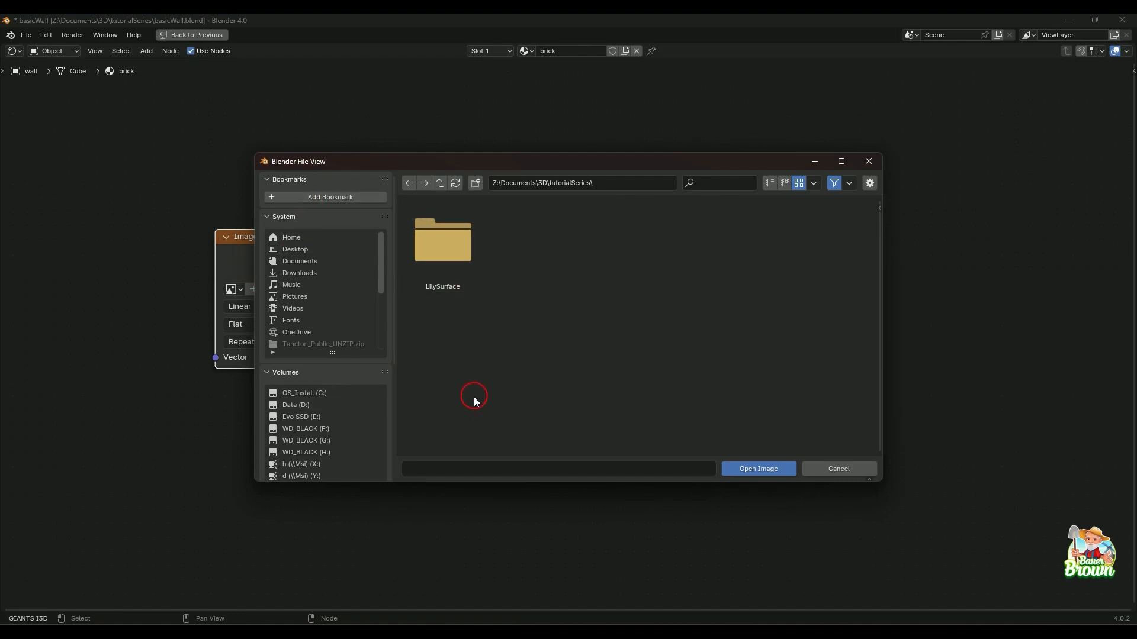
pyautogui.scroll(-5, 319, 296)
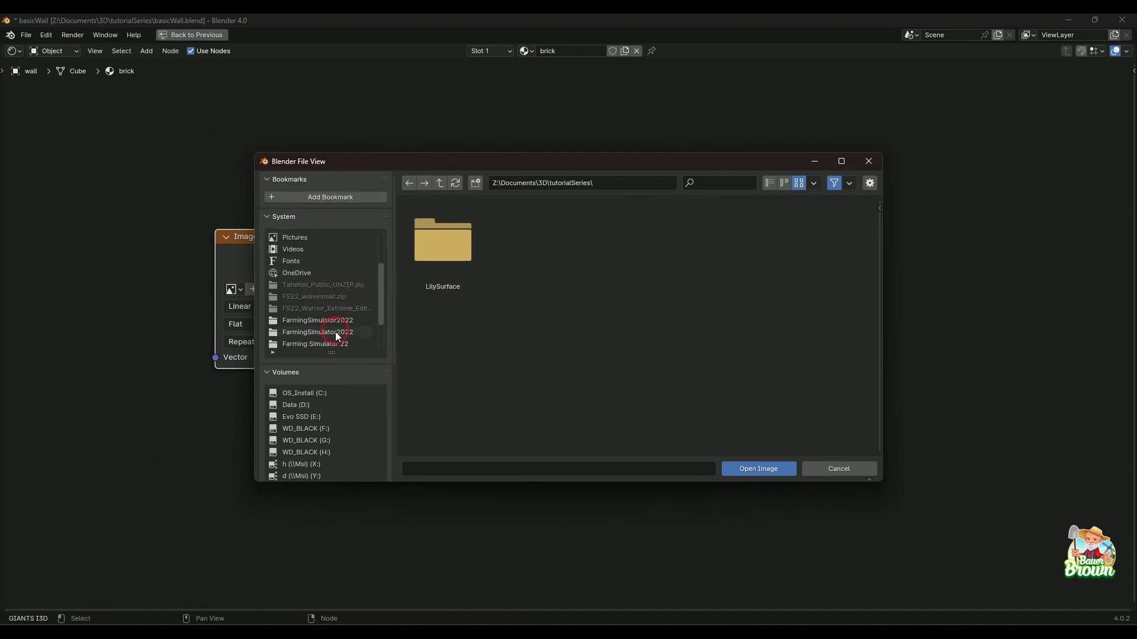
pyautogui.scroll(-2, 334, 330)
pyautogui.click(332, 323)
pyautogui.click(459, 266)
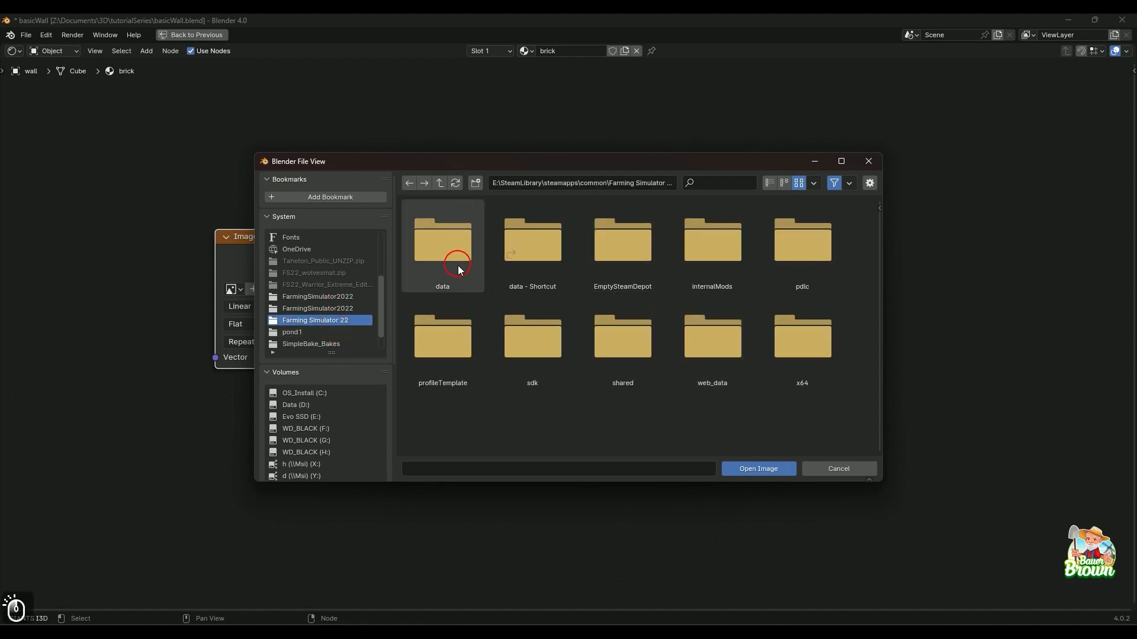
pyautogui.doubleClick(458, 268)
pyautogui.scroll(-1, 757, 340)
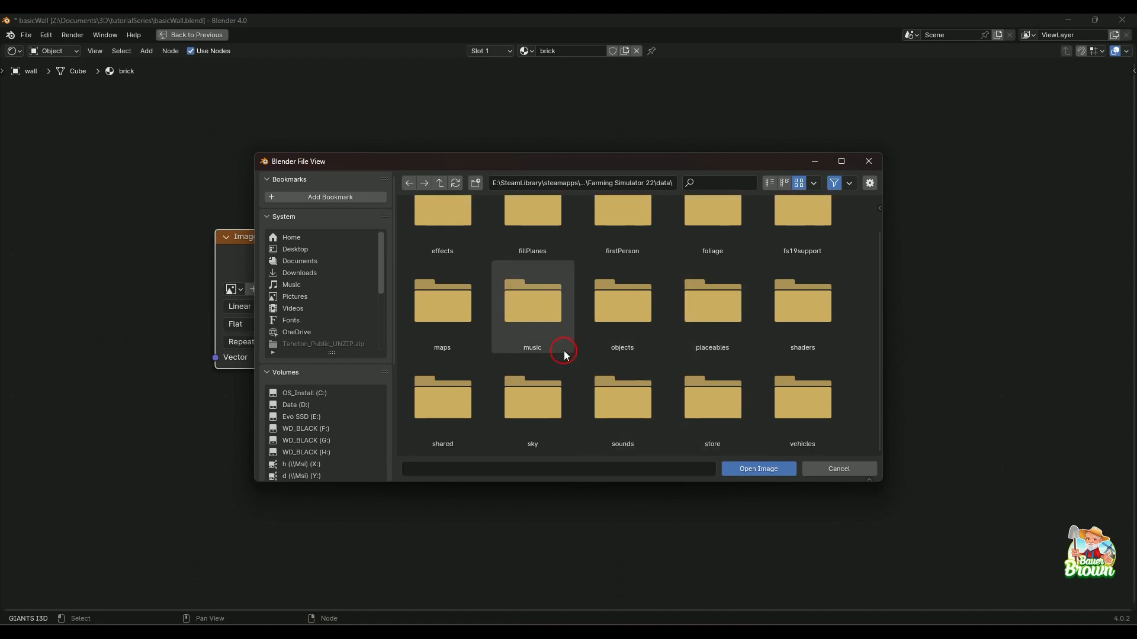
pyautogui.doubleClick(460, 330)
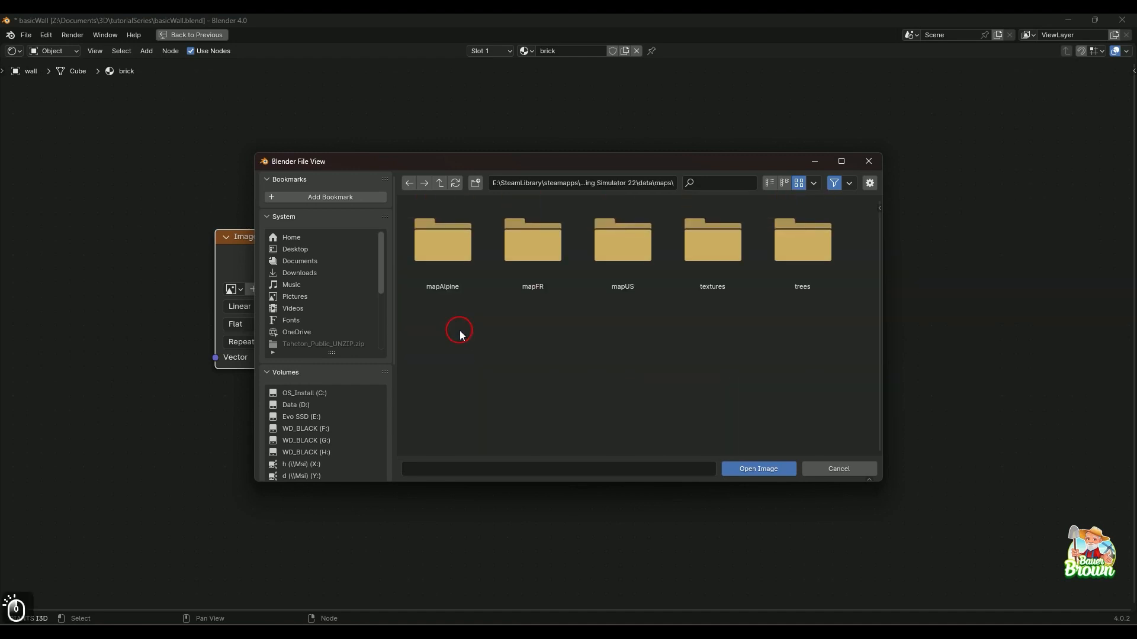
pyautogui.doubleClick(646, 241)
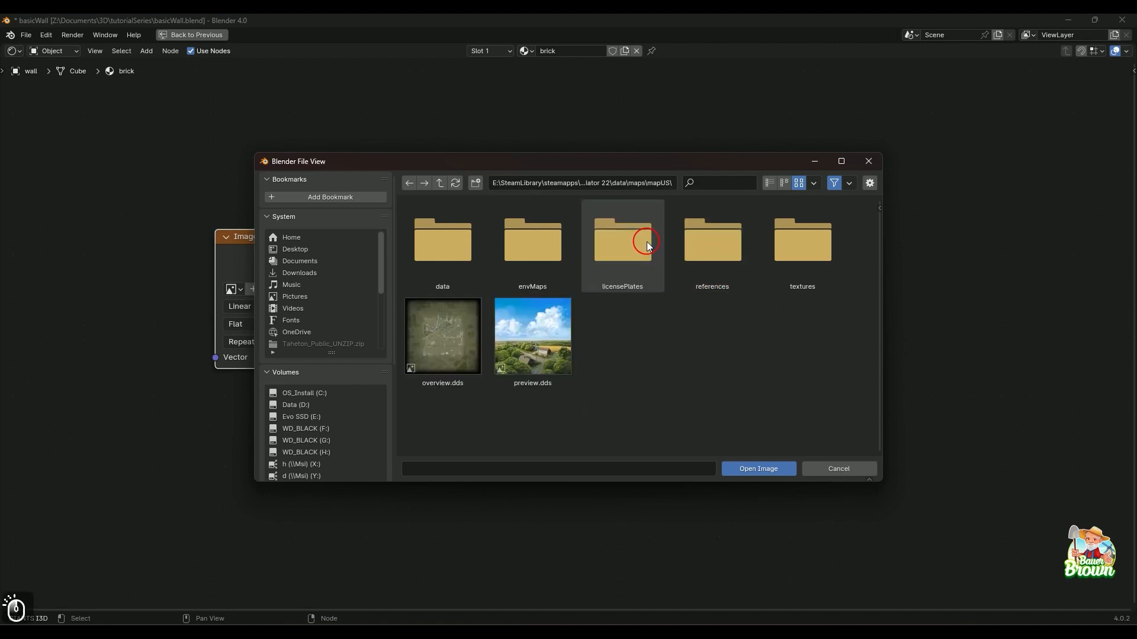
pyautogui.doubleClick(793, 251)
# Load brickWall01_diffuse.dds into the texture node and connect its Color output to the Principled BSDF's Base Color
pyautogui.scroll(-10, 843, 352)
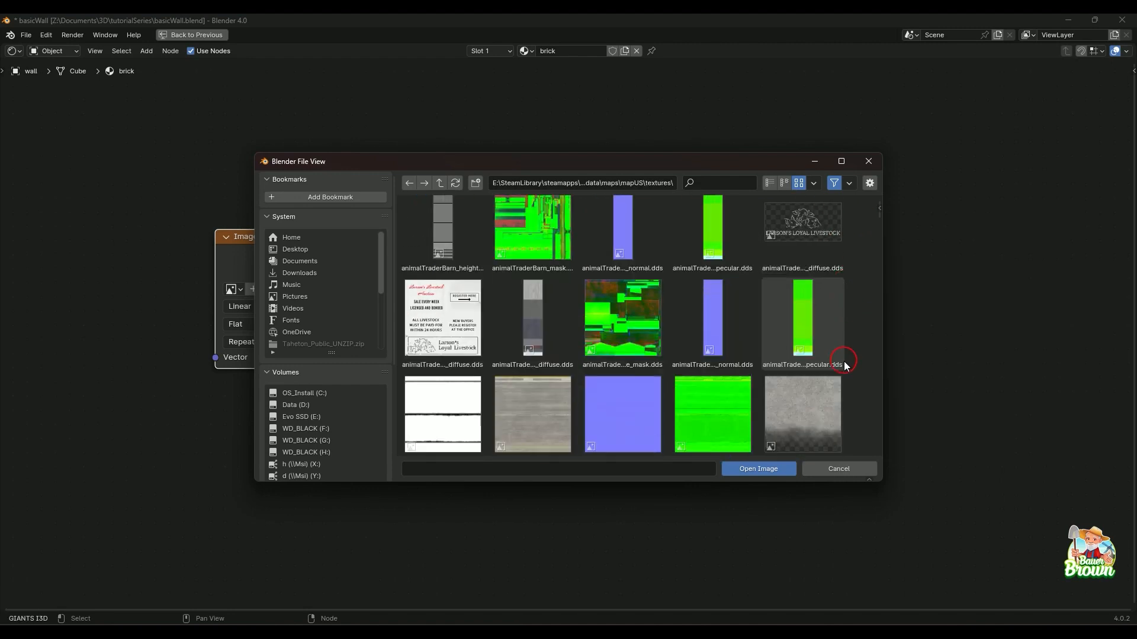
pyautogui.scroll(-8, 852, 326)
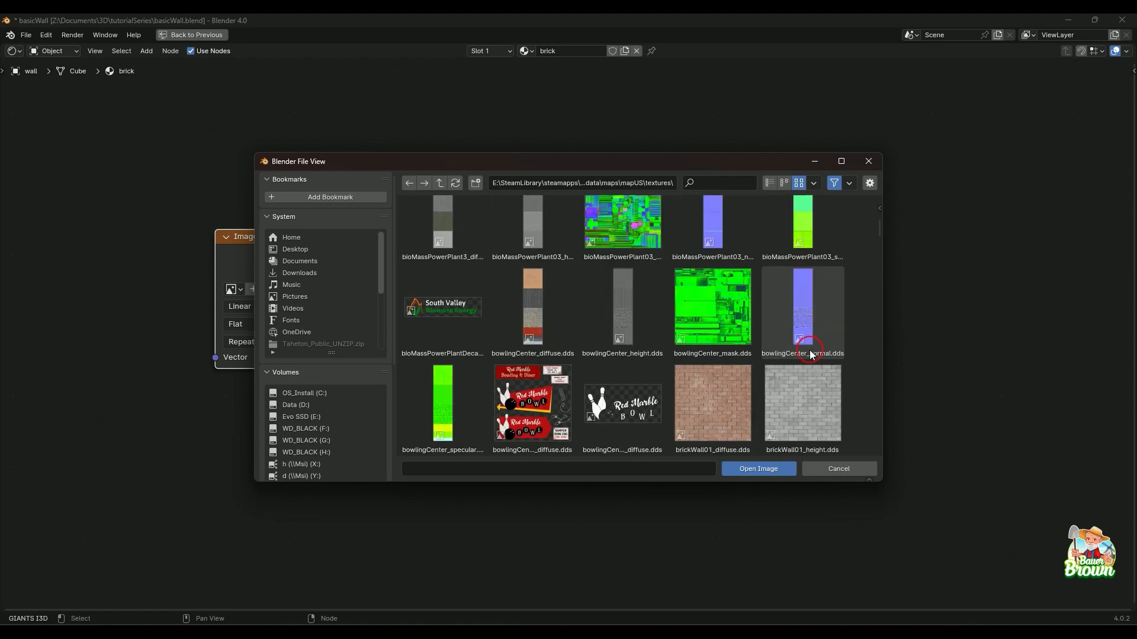
pyautogui.click(740, 317)
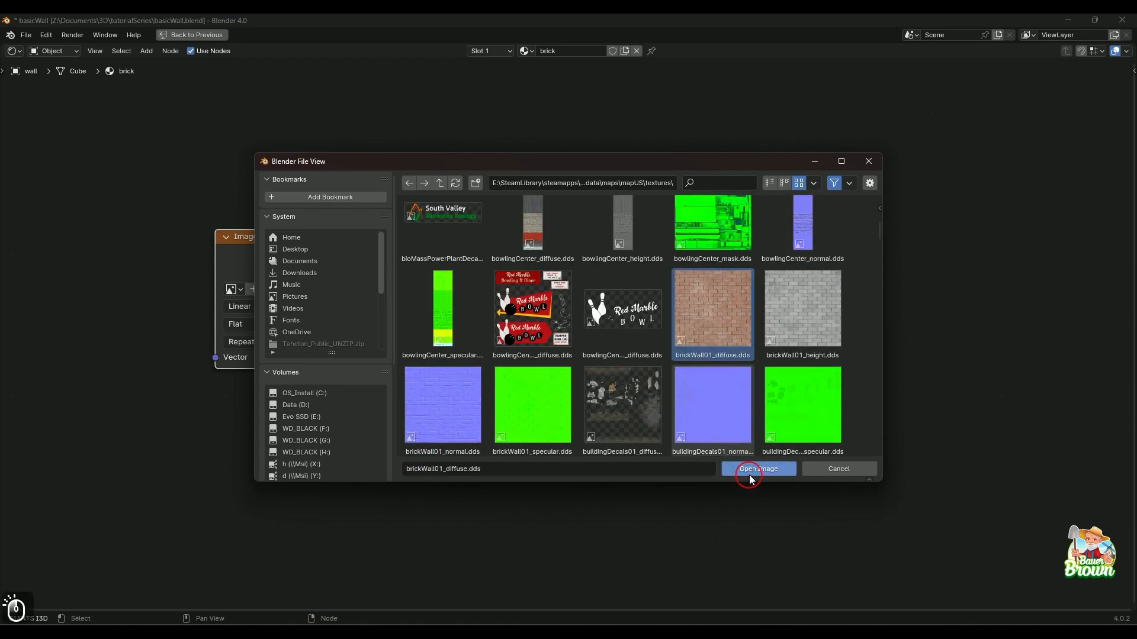
pyautogui.click(752, 470)
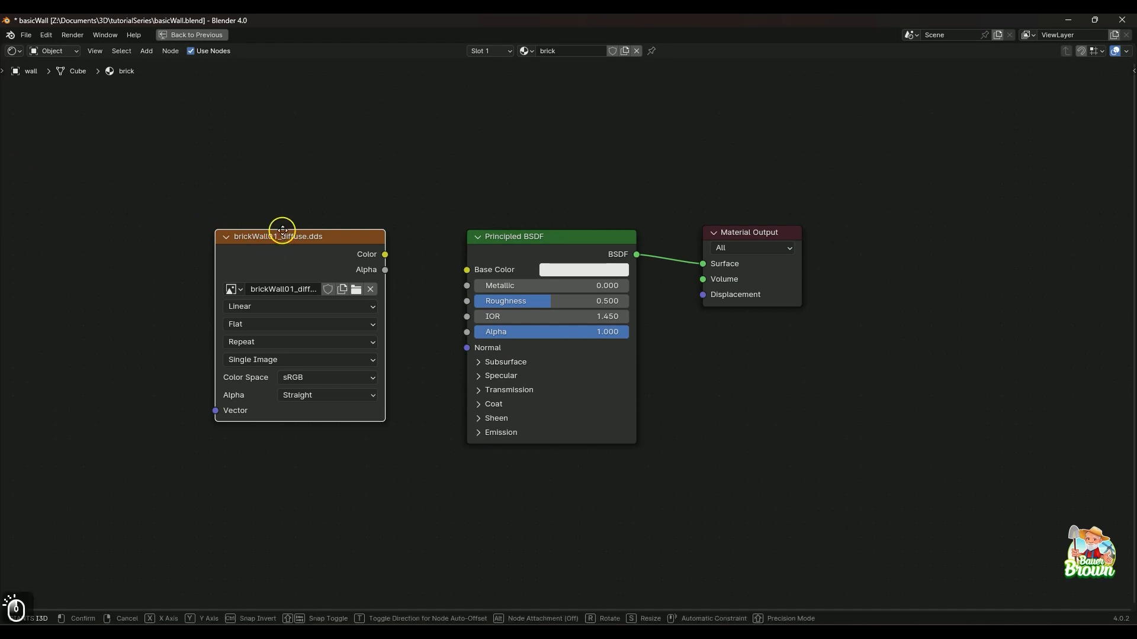
pyautogui.moveTo(281, 236); pyautogui.dragTo(250, 177)
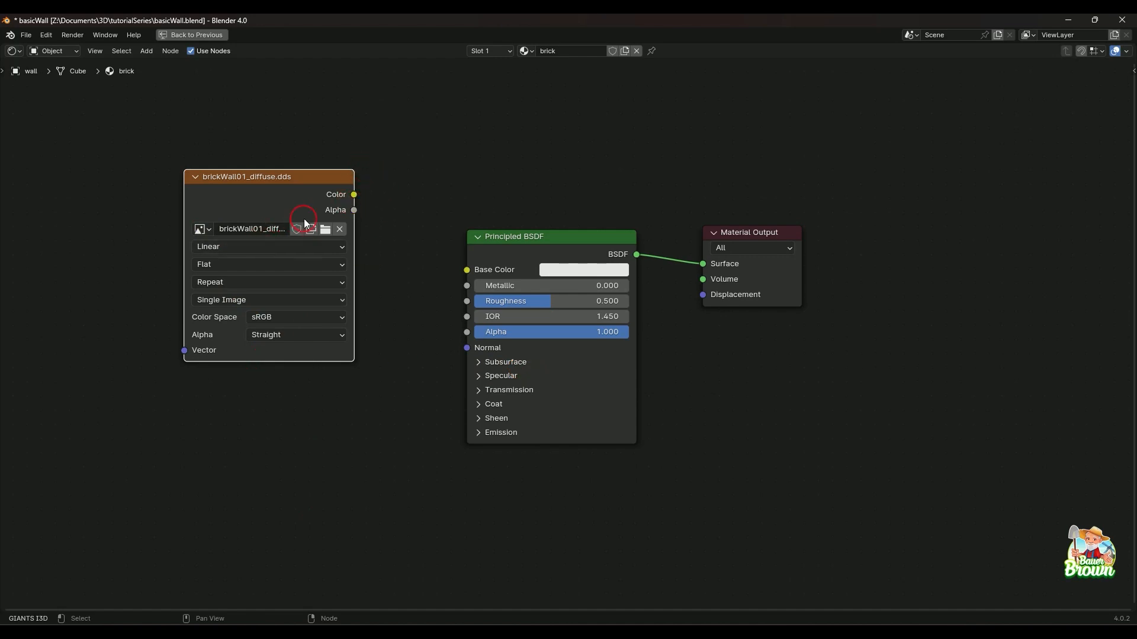
pyautogui.moveTo(353, 195); pyautogui.dragTo(467, 270)
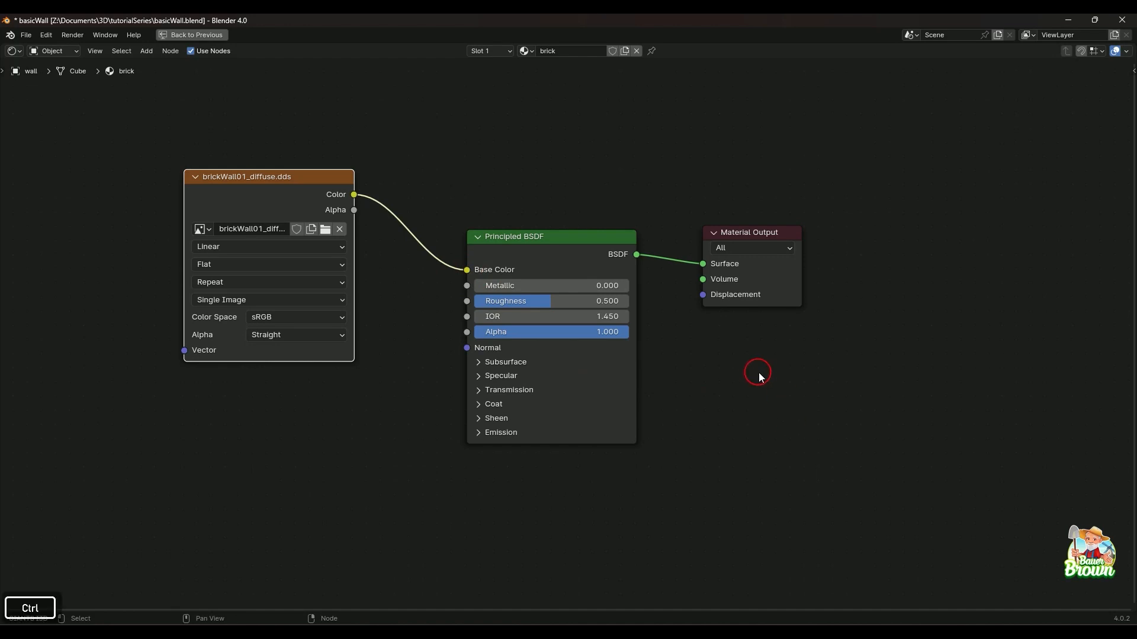
# Examine how the brick texture looks on the wall in the 3D viewport, and return to the maximized node editor
pyautogui.hotkey('ctrl', 'space')
pyautogui.moveTo(686, 235); pyautogui.dragTo(680, 284, button='middle')
pyautogui.scroll(2, 679, 287)
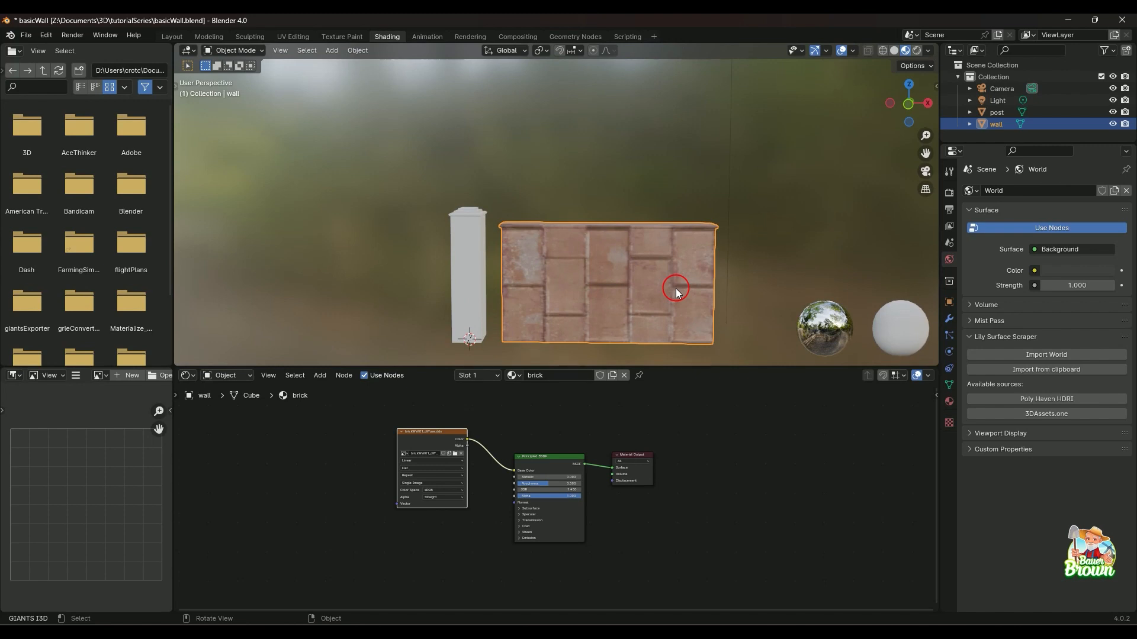
pyautogui.scroll(-1, 647, 292)
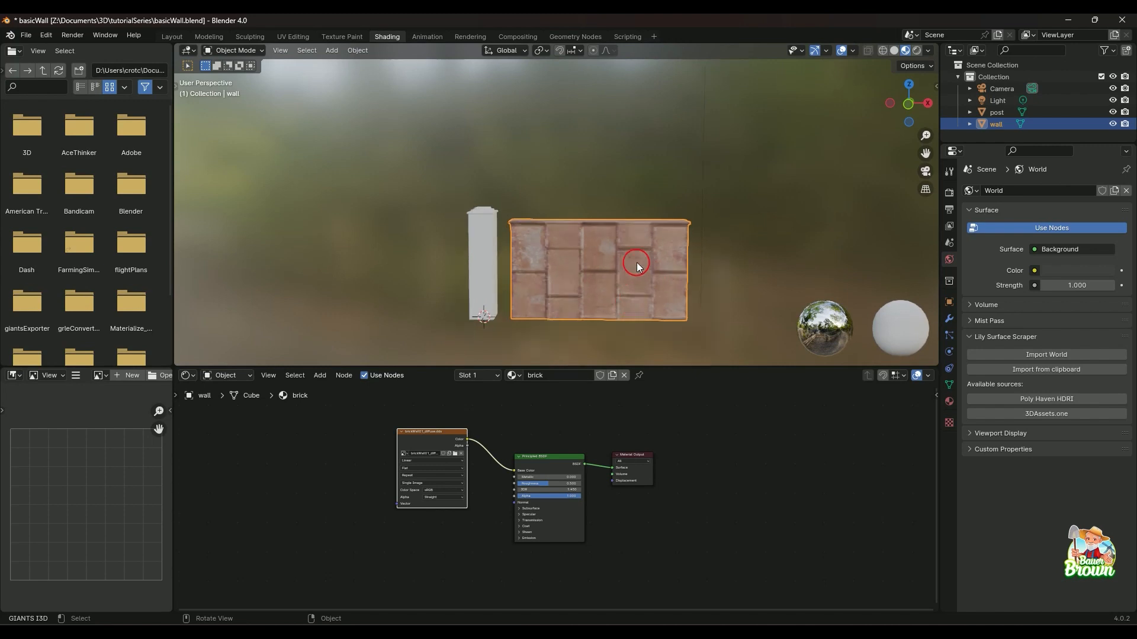
pyautogui.moveTo(637, 264); pyautogui.dragTo(469, 254, button='middle')
pyautogui.scroll(2, 574, 302)
pyautogui.scroll(-2, 640, 290)
pyautogui.hotkey('ctrl', 'space')
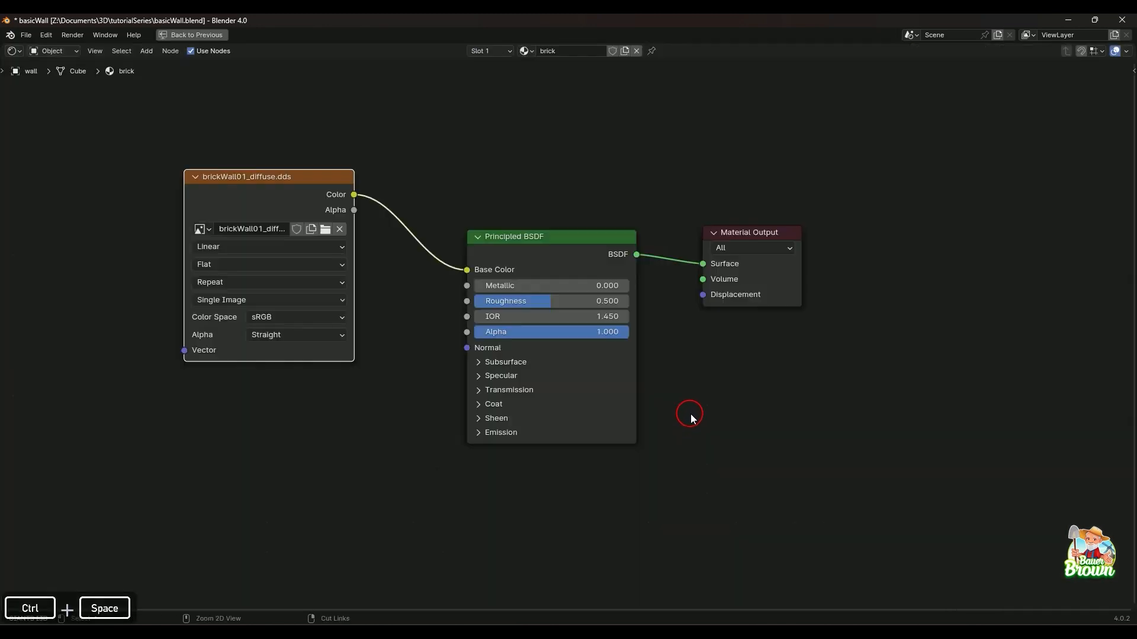
# Add a second Image Texture node below the brickWall01_diffuse.dds node
pyautogui.scroll(-2, 700, 436)
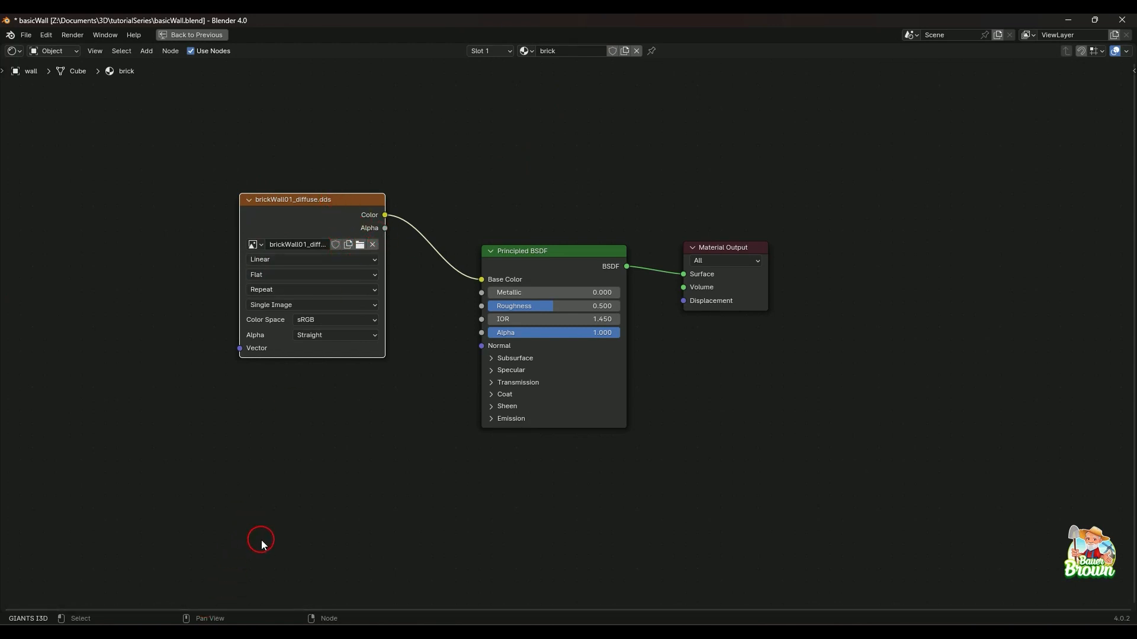
pyautogui.hotkey('shift', 'a')
pyautogui.moveTo(263, 541)
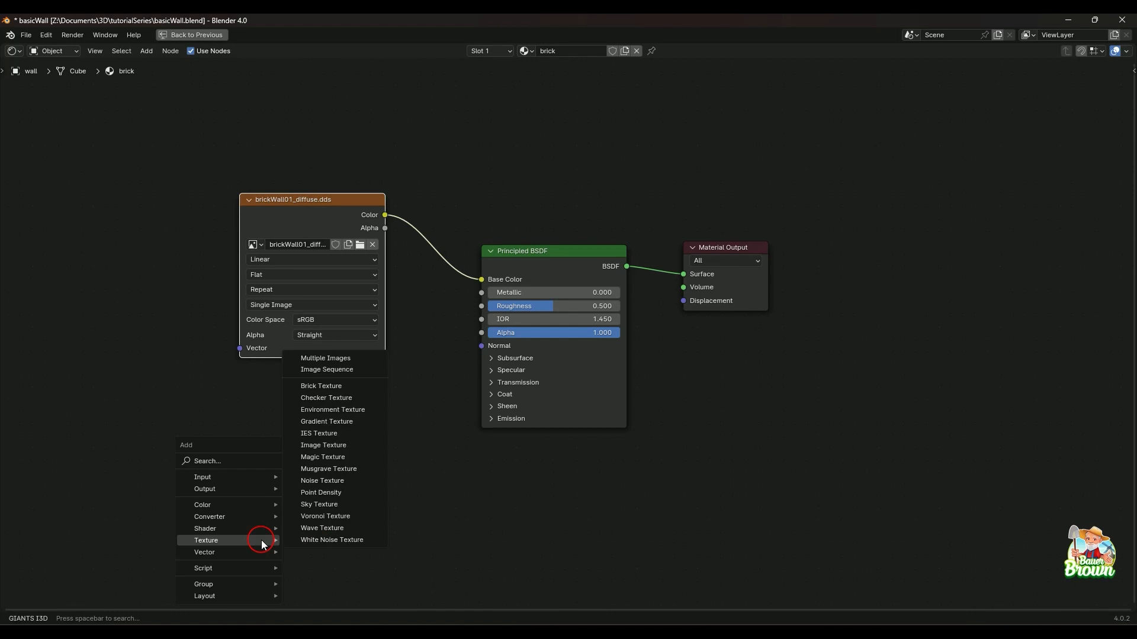
pyautogui.click(339, 447)
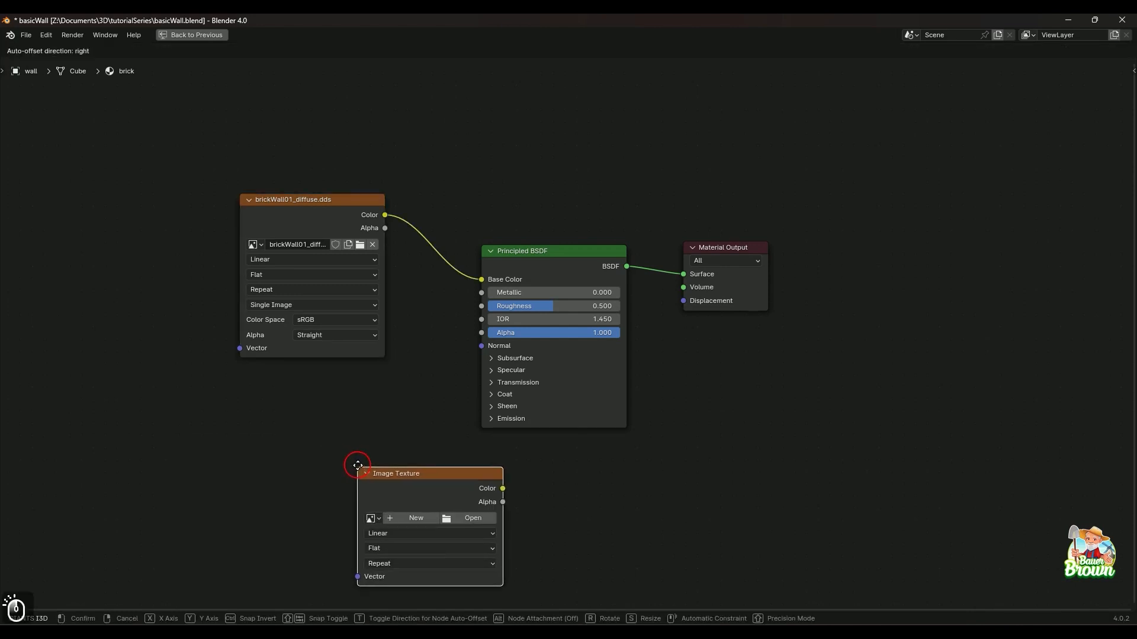
pyautogui.click(248, 385)
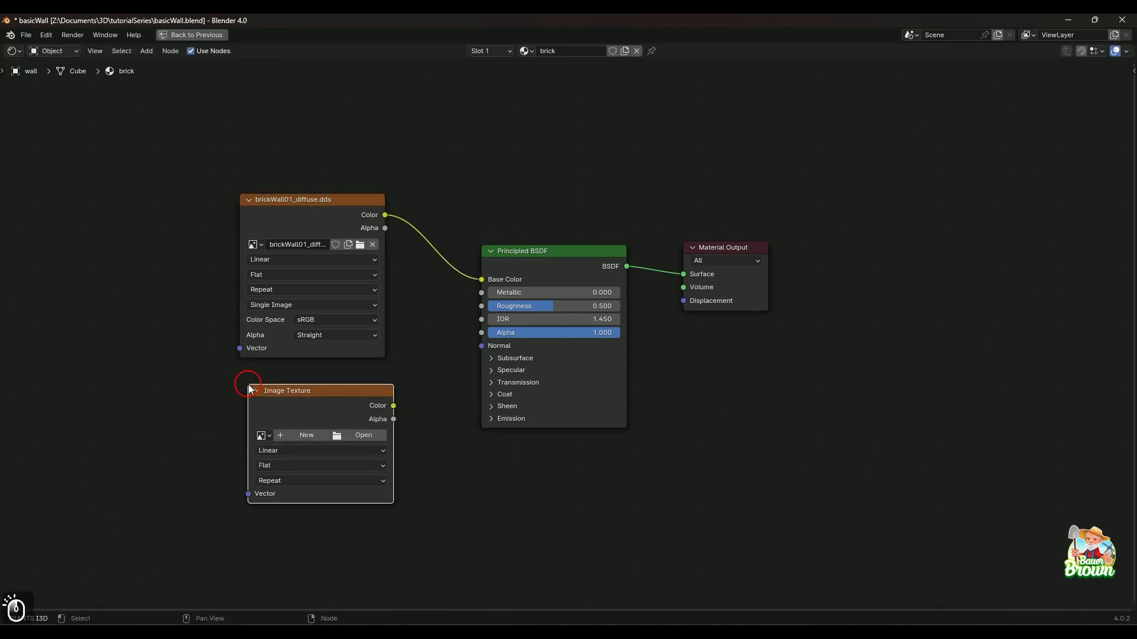
# Open the image browser for the second texture node and go to Farming Simulator 22's data\maps\mapUS\textures folder
pyautogui.click(358, 437)
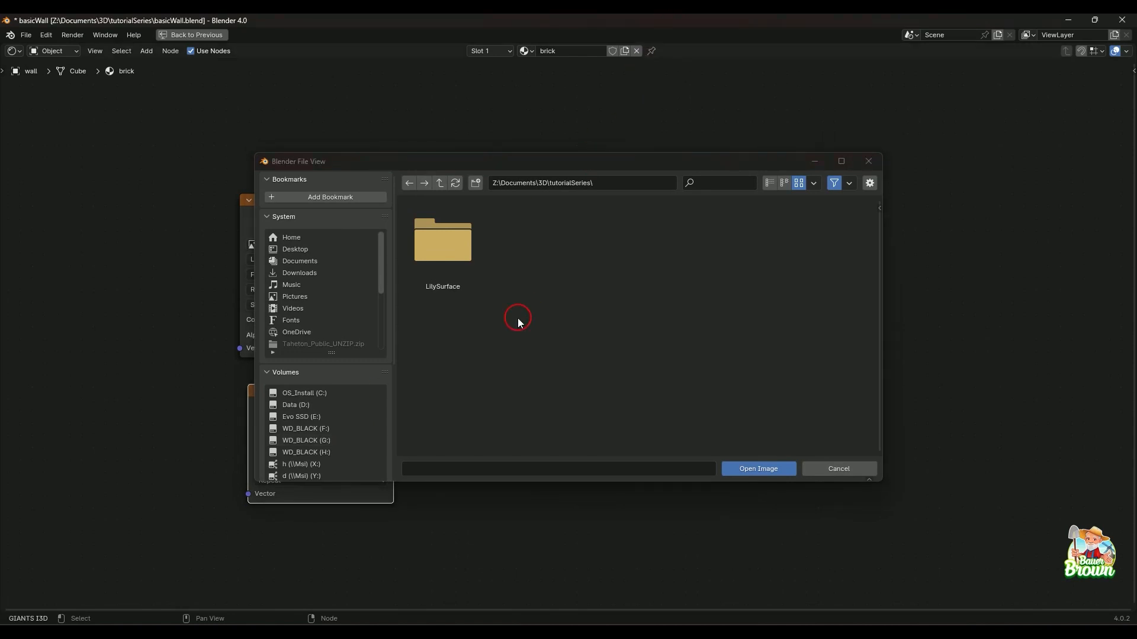
pyautogui.scroll(-5, 342, 317)
pyautogui.click(345, 322)
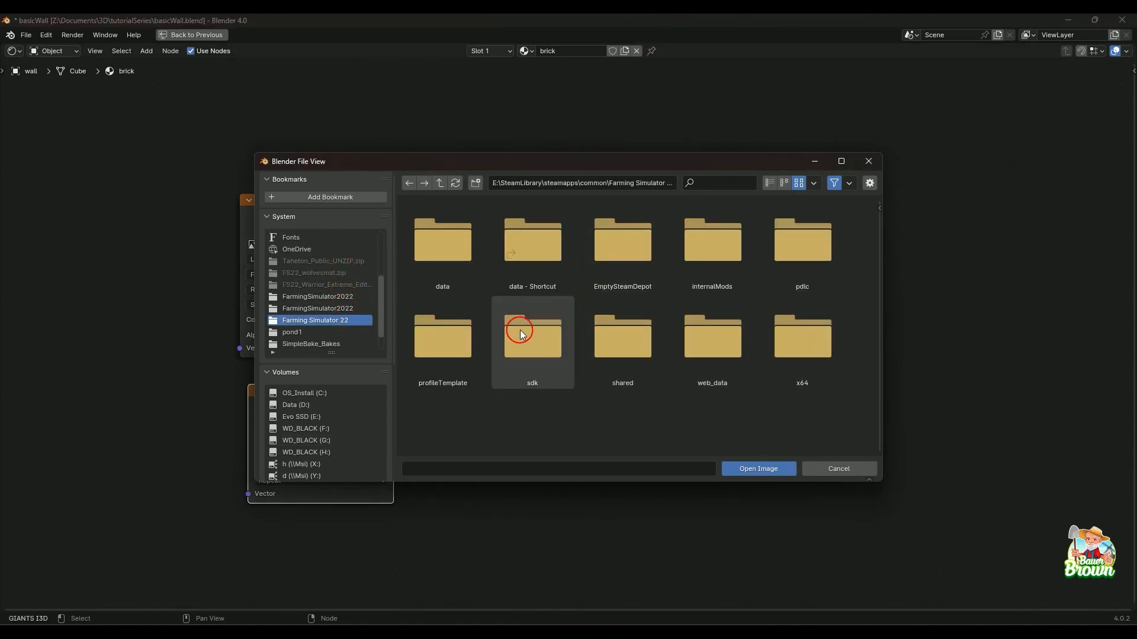
pyautogui.doubleClick(459, 254)
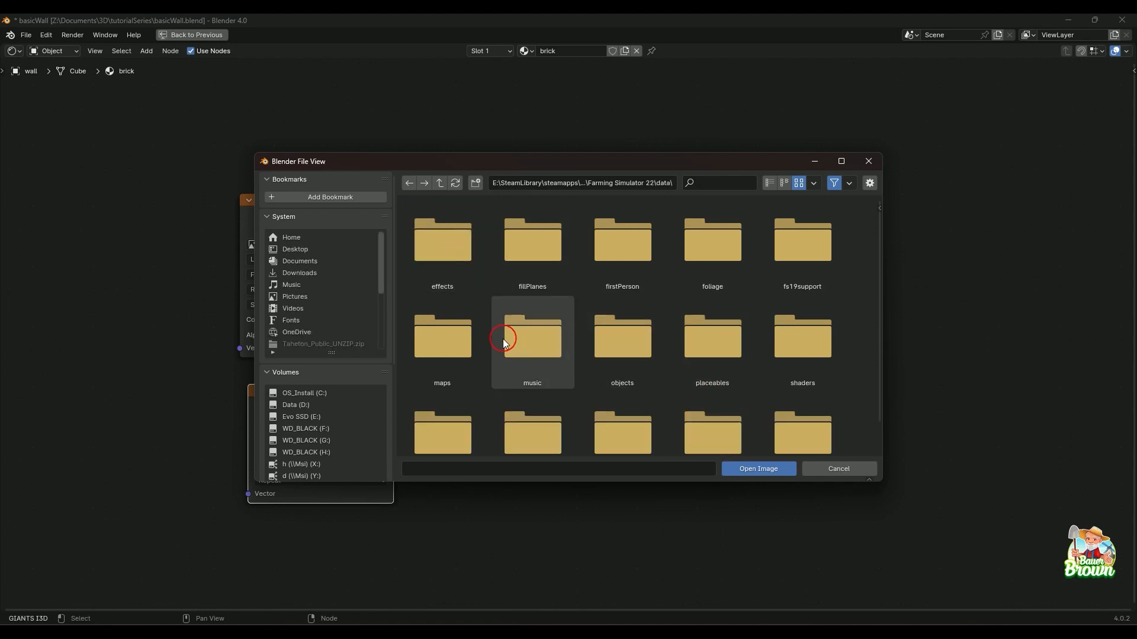
pyautogui.doubleClick(441, 336)
pyautogui.doubleClick(649, 234)
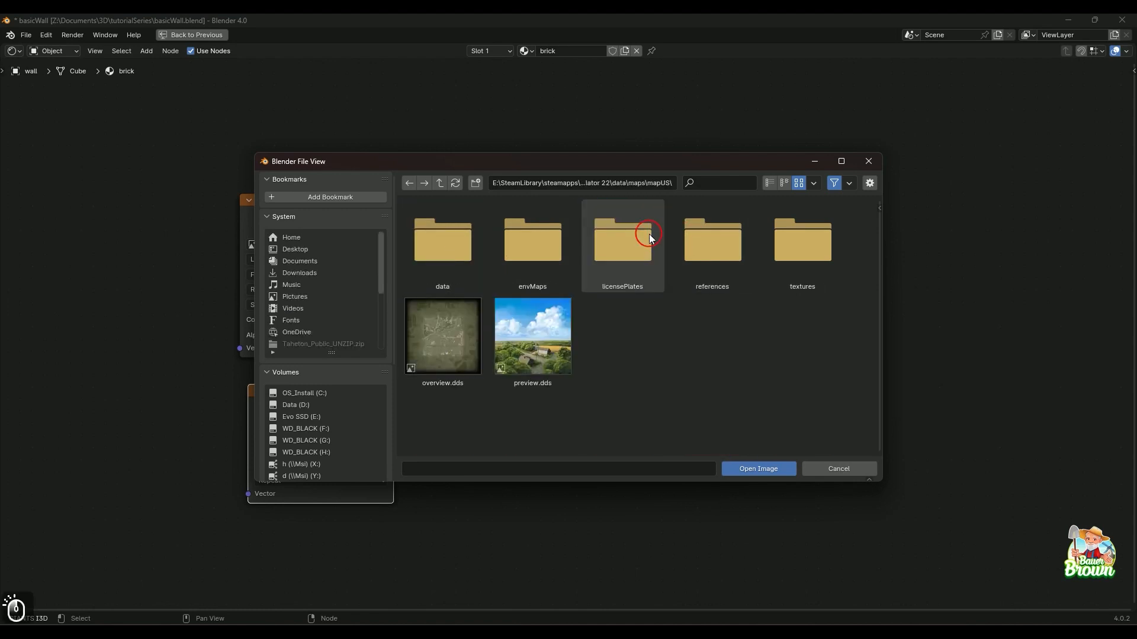
pyautogui.doubleClick(792, 233)
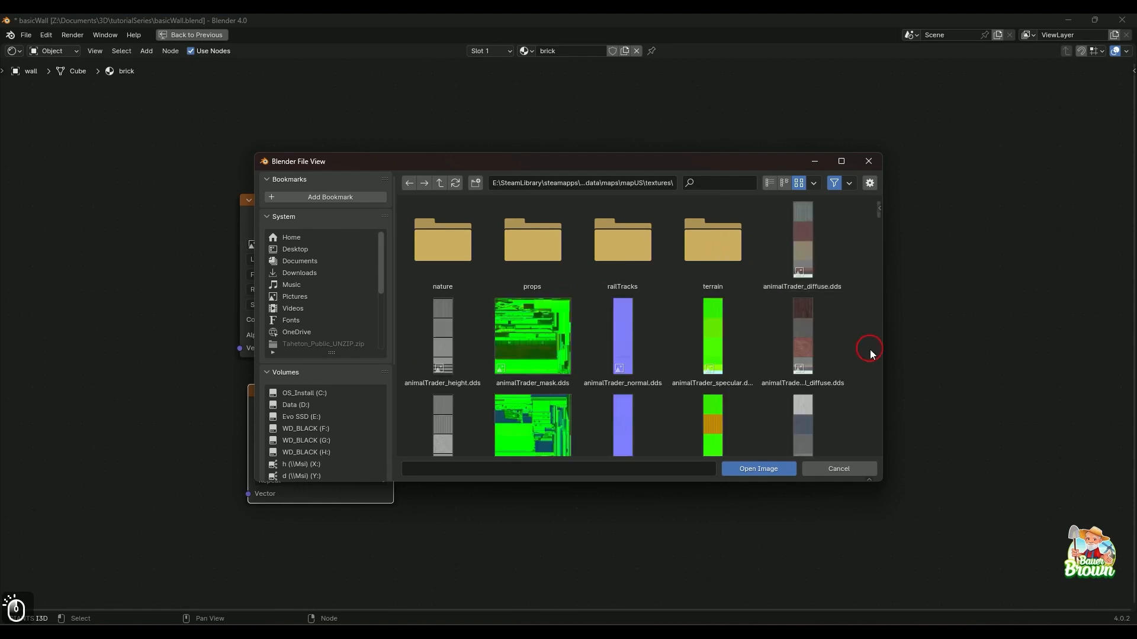
# Load brickWall01_normal.dds into the second Image Texture node
pyautogui.scroll(-15, 837, 296)
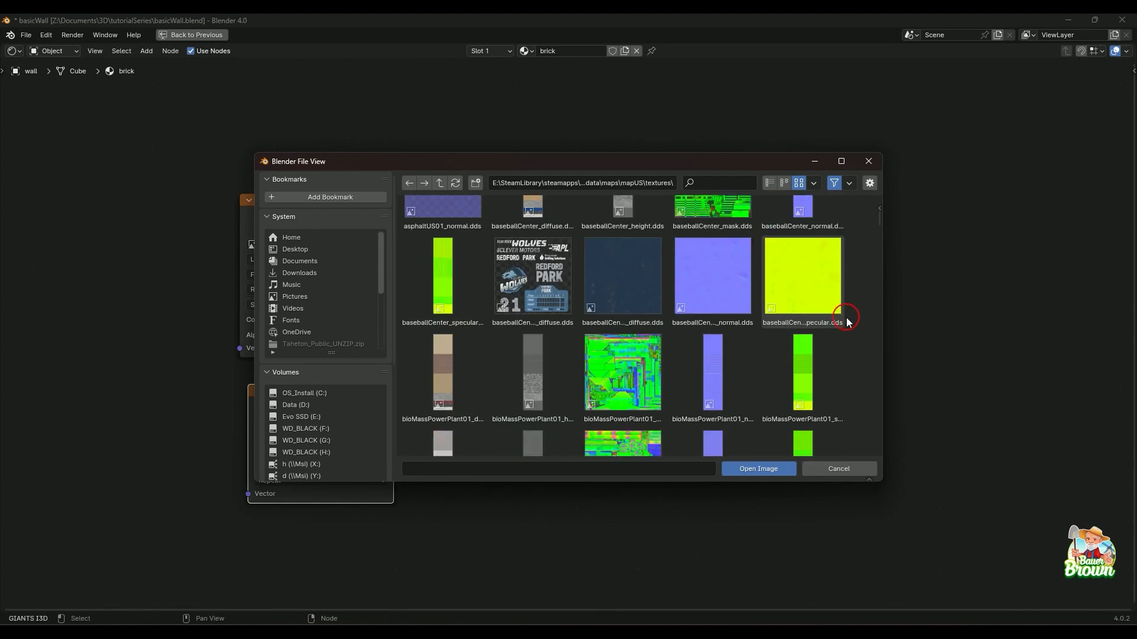
pyautogui.scroll(-8, 847, 327)
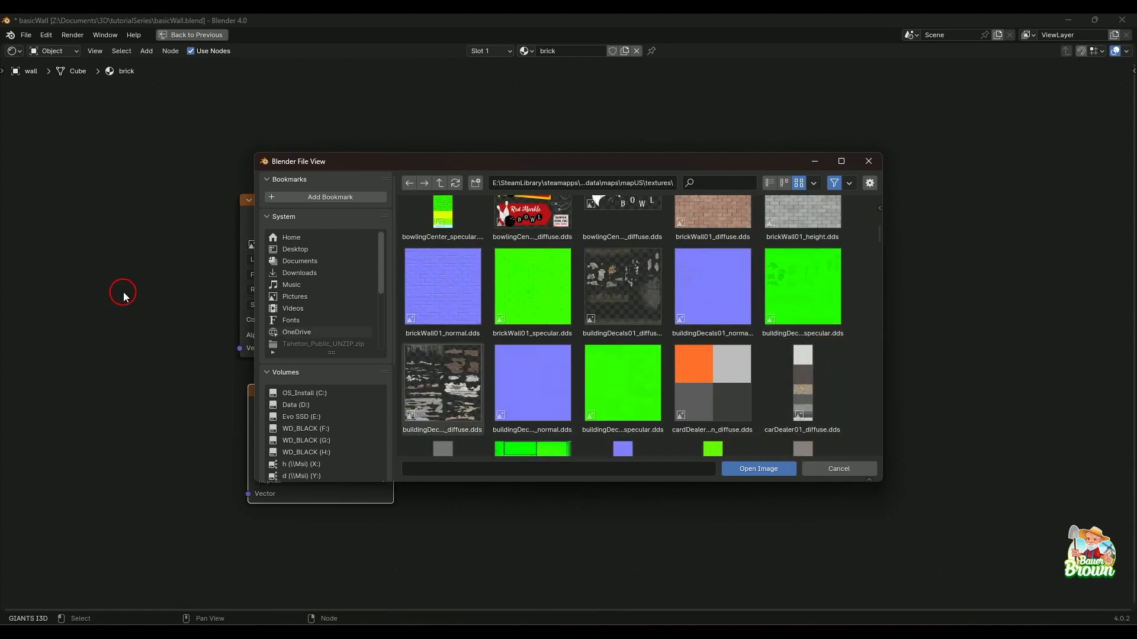
pyautogui.click(435, 276)
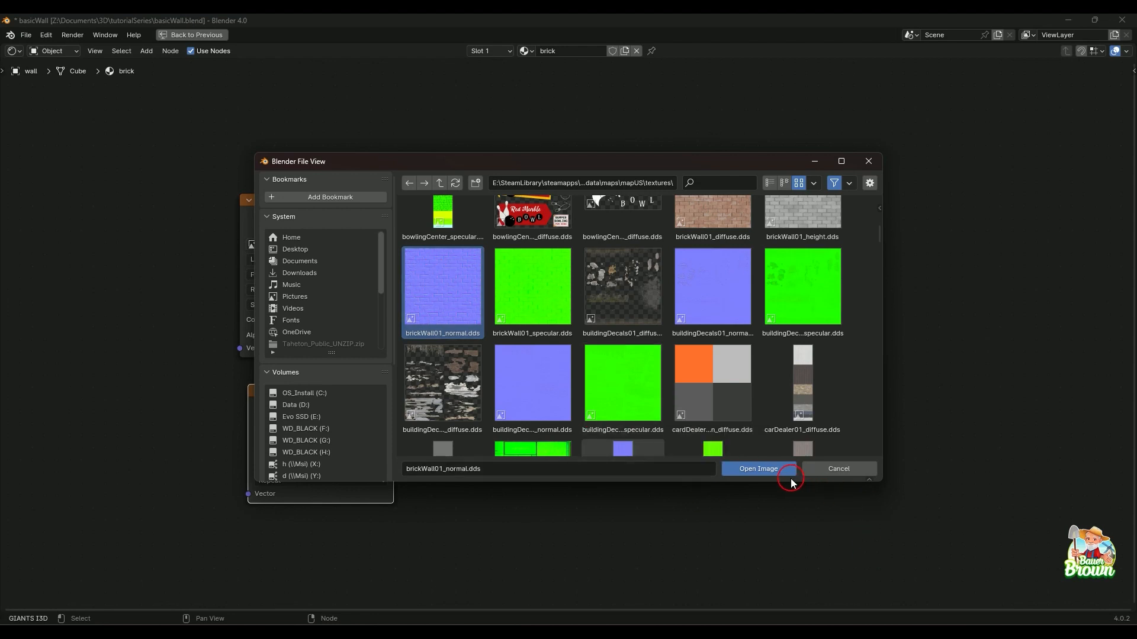
pyautogui.click(777, 470)
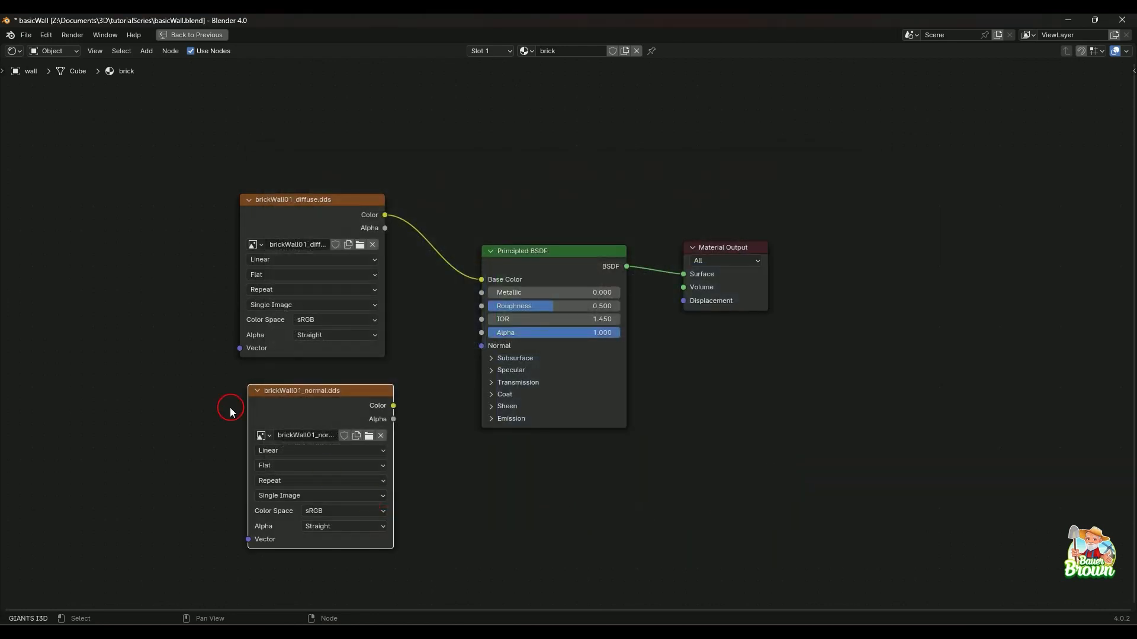
# Set the normal texture's color space to Non-Color and connect its Color output to the Principled BSDF's Normal input
pyautogui.moveTo(322, 393); pyautogui.dragTo(308, 386)
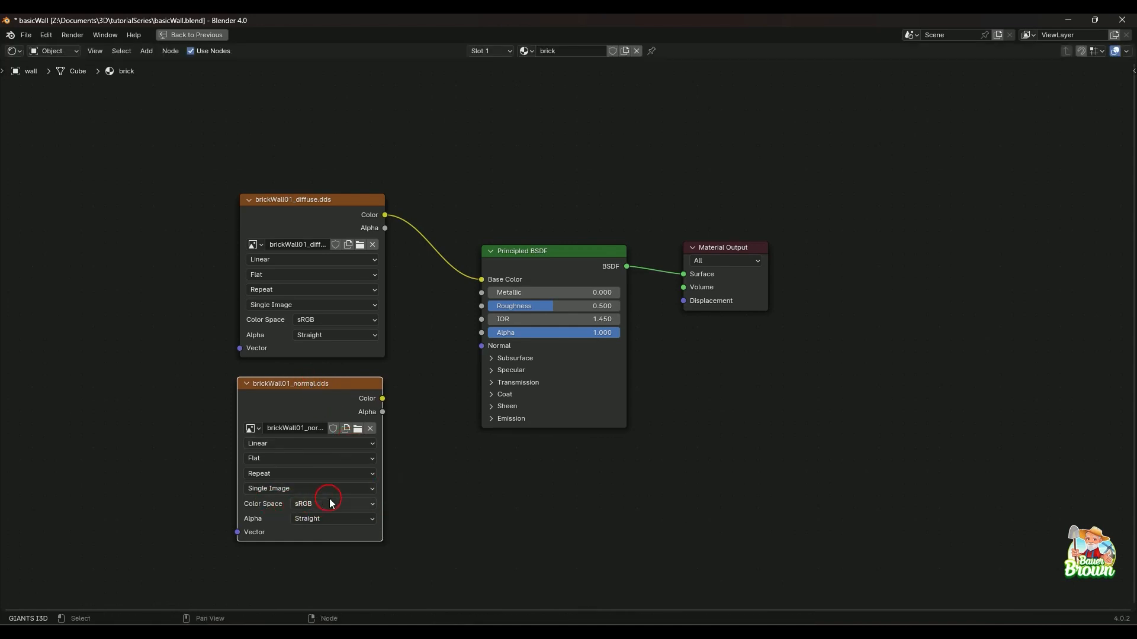
pyautogui.click(358, 503)
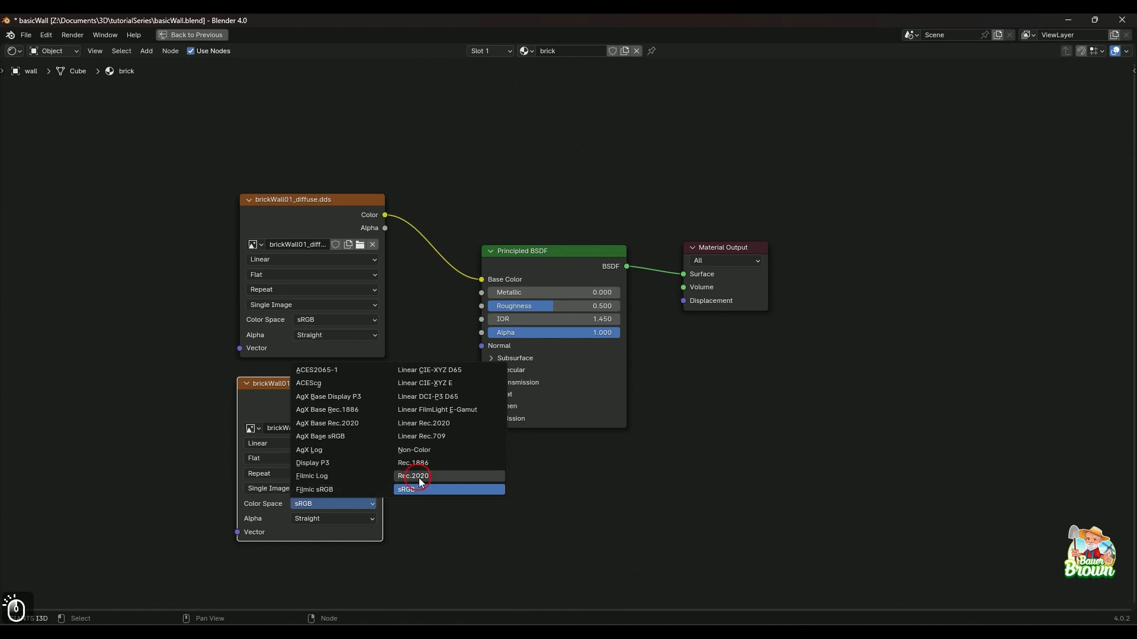
pyautogui.click(415, 450)
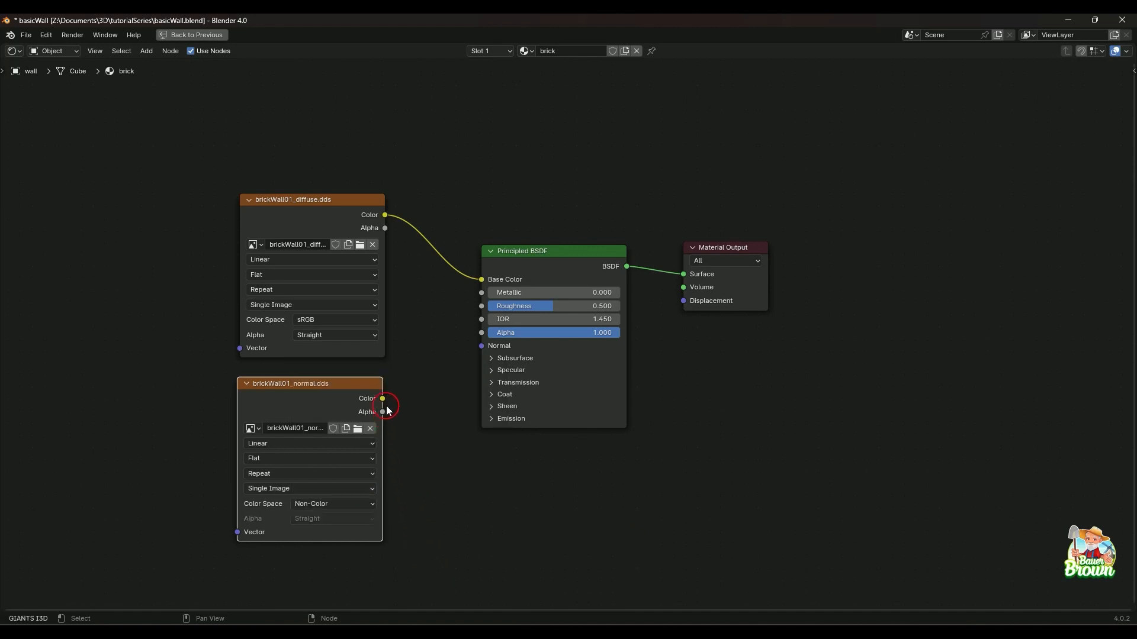
pyautogui.moveTo(383, 399); pyautogui.dragTo(481, 346)
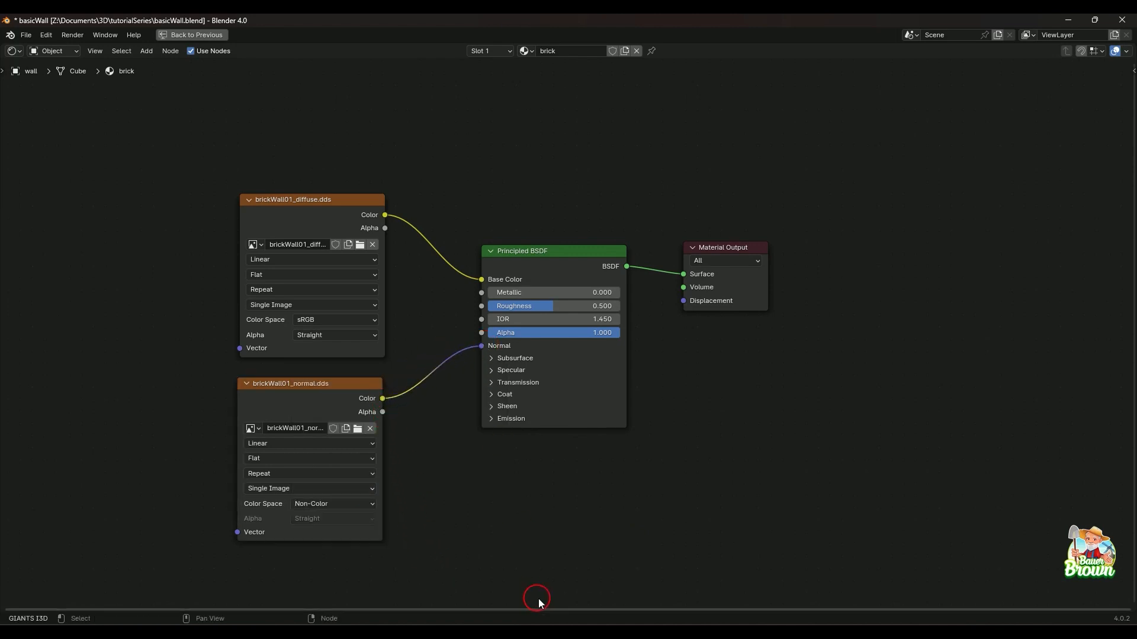
# Set the brickWall01_normal.dds texture's color space to sRGB and inspect the effect on the wall
pyautogui.hotkey('ctrl', 'space')
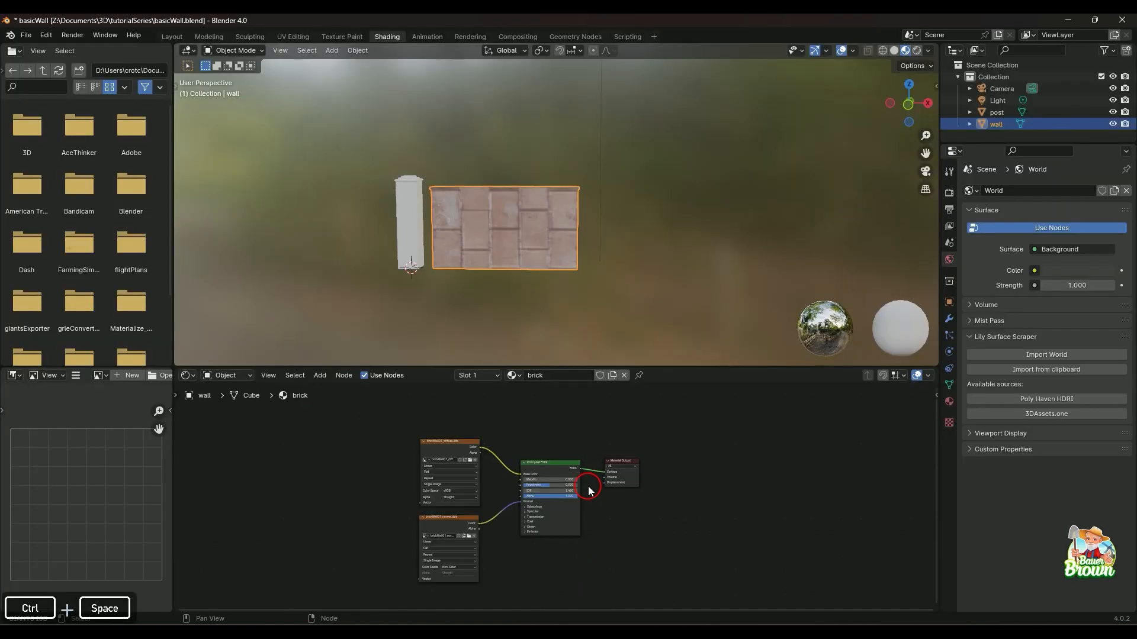
pyautogui.moveTo(678, 172); pyautogui.dragTo(464, 190, button='middle')
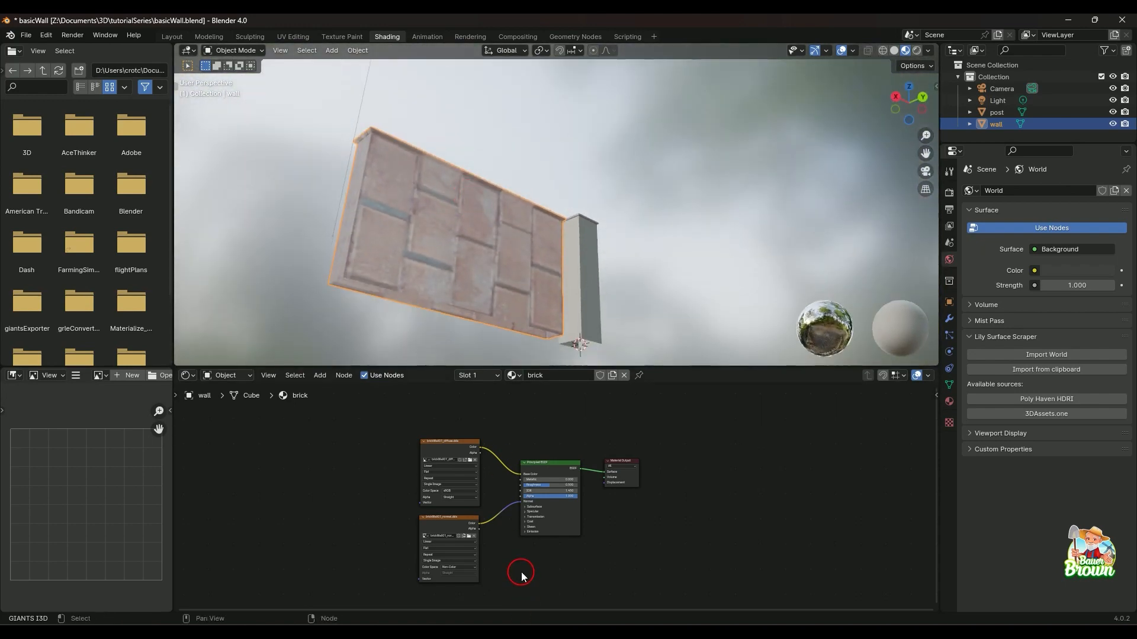
pyautogui.scroll(5, 522, 575)
pyautogui.press('space')
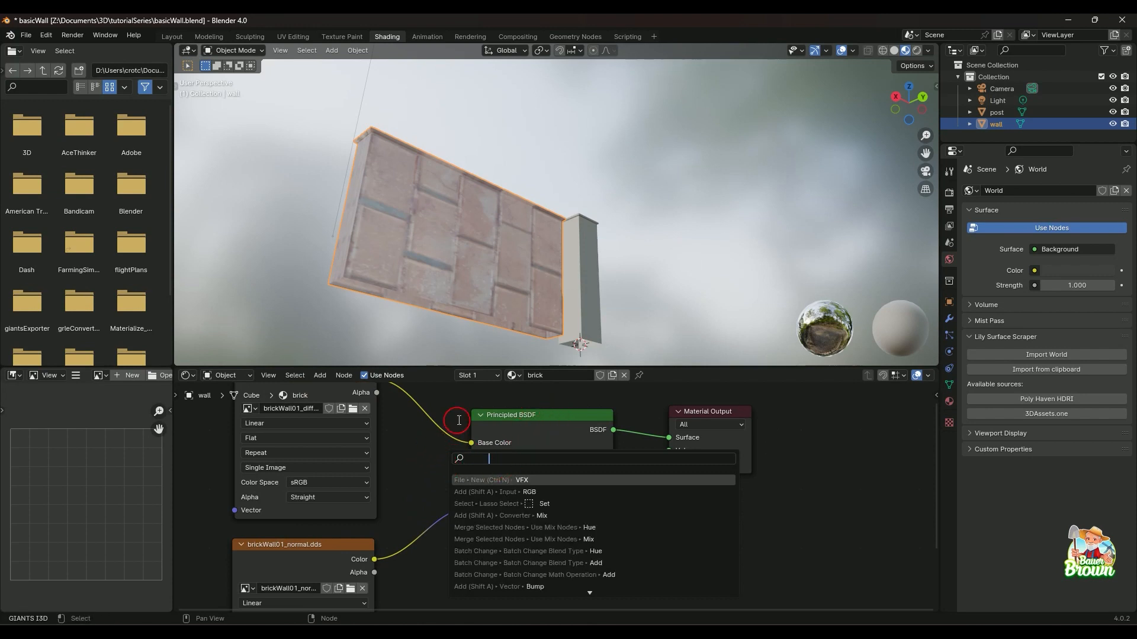
pyautogui.click(434, 464)
pyautogui.moveTo(429, 478); pyautogui.dragTo(535, 383, button='middle')
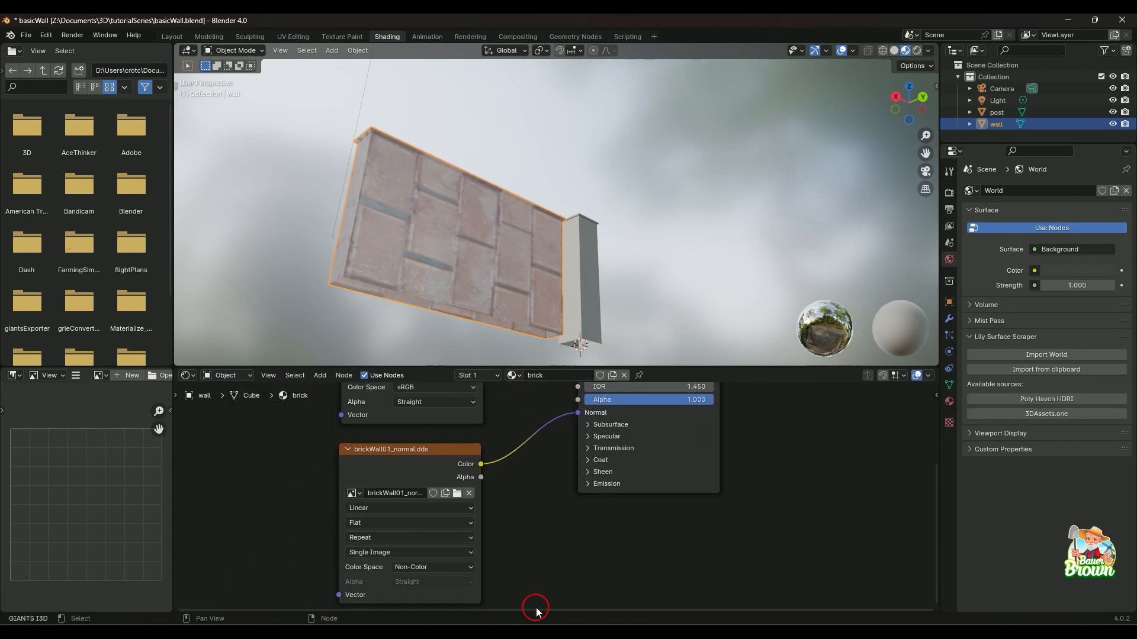
pyautogui.click(471, 568)
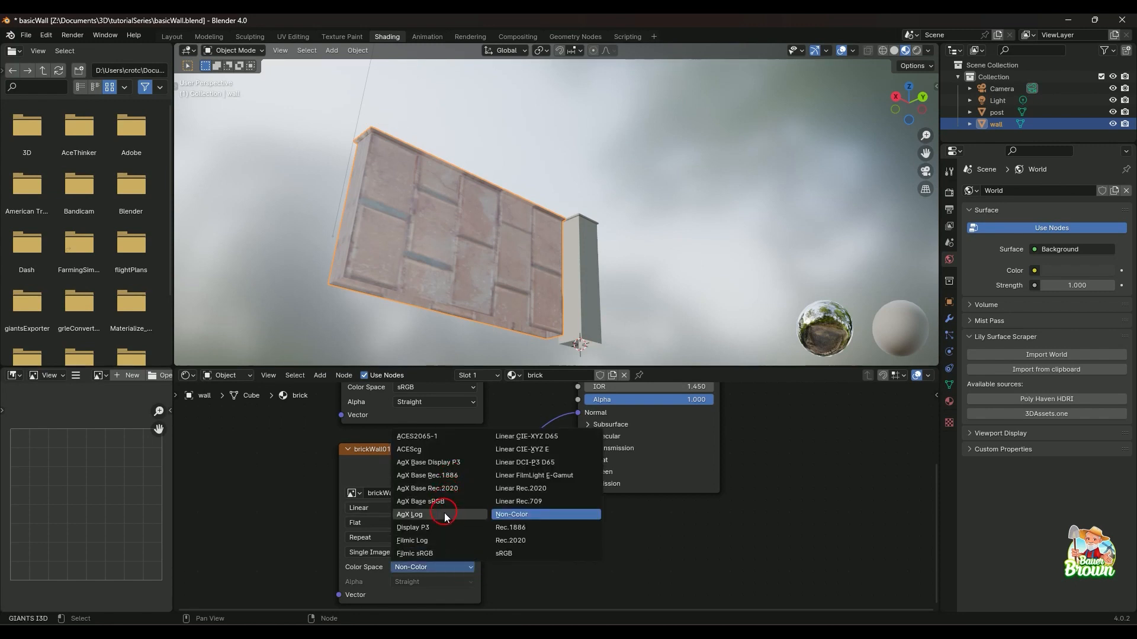
pyautogui.click(520, 554)
pyautogui.moveTo(697, 203); pyautogui.dragTo(657, 223, button='middle')
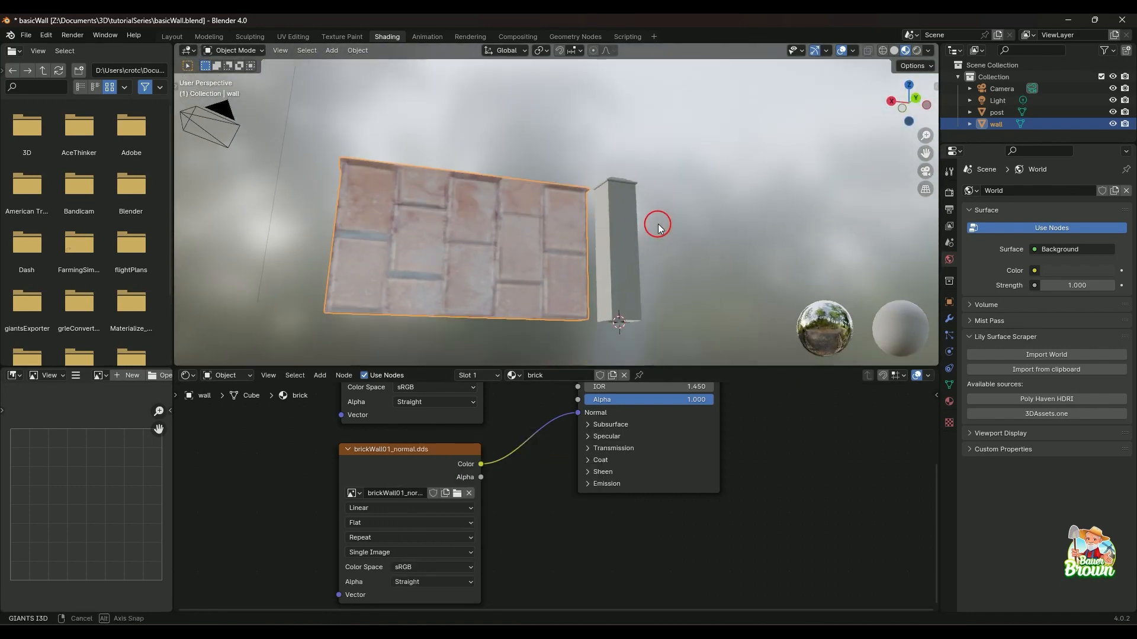
# Set the brickWall01_normal.dds texture's color space back to Non-Color
pyautogui.click(467, 594)
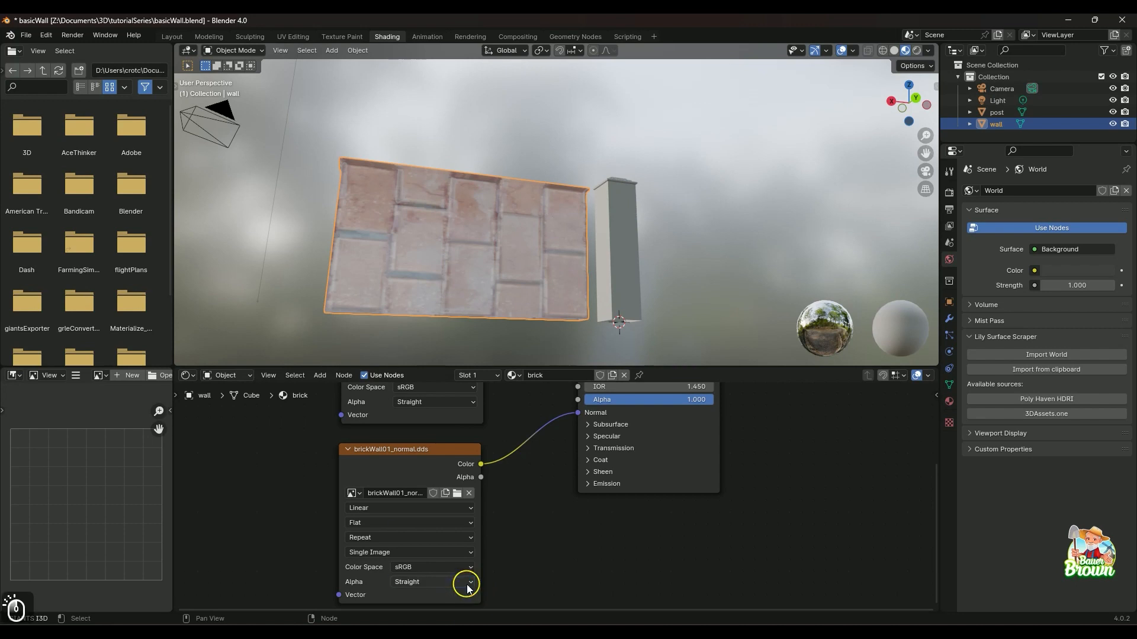
pyautogui.click(525, 538)
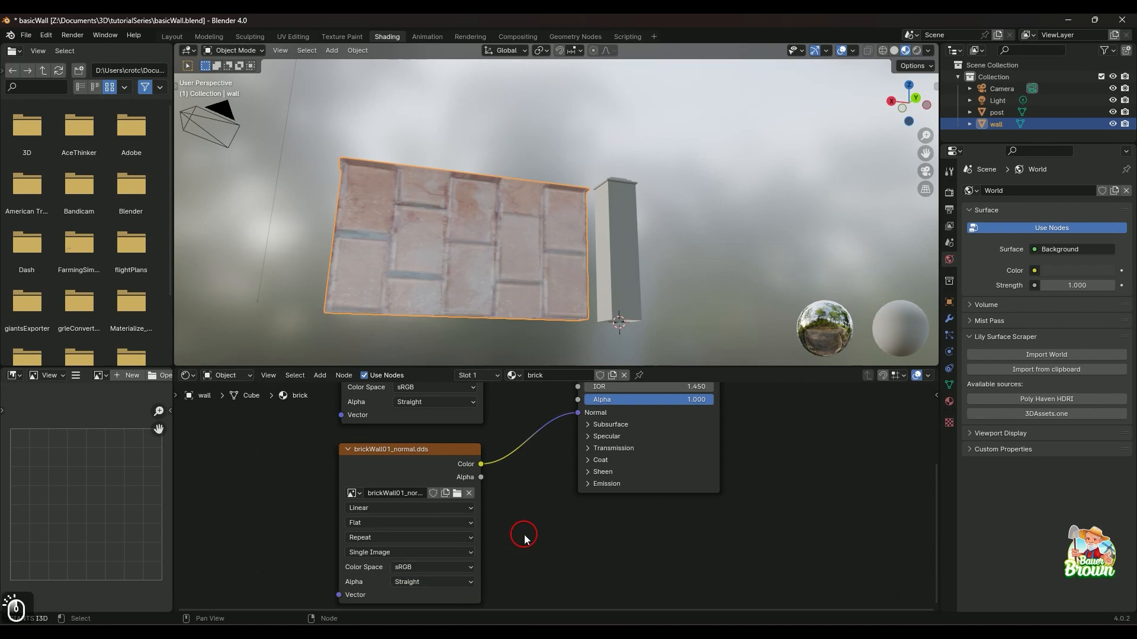
pyautogui.click(468, 567)
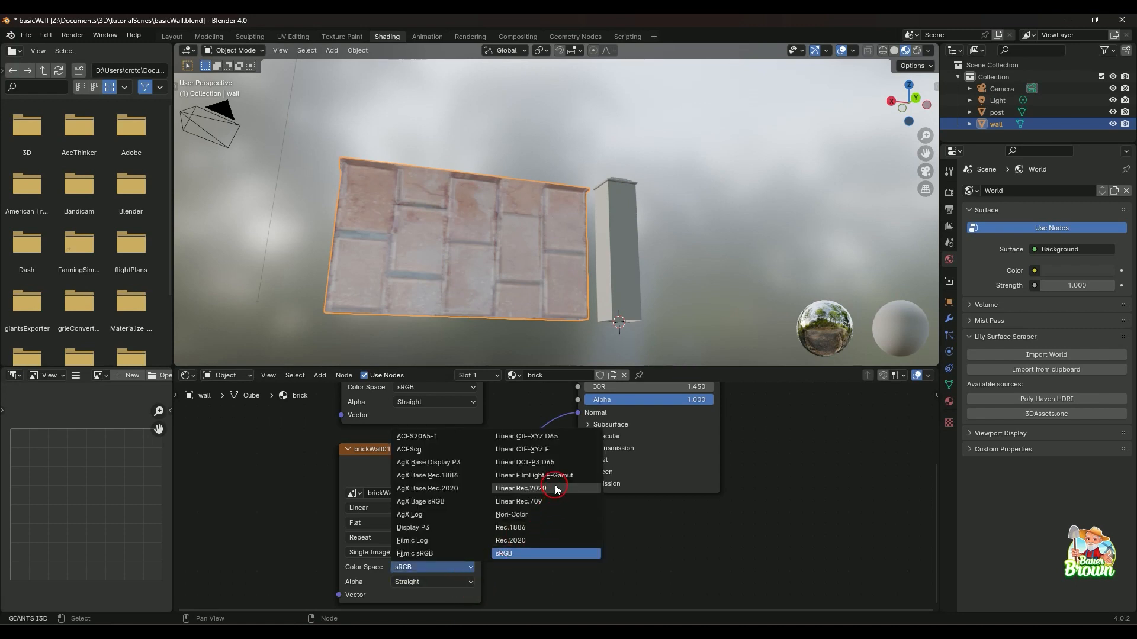
pyautogui.click(515, 514)
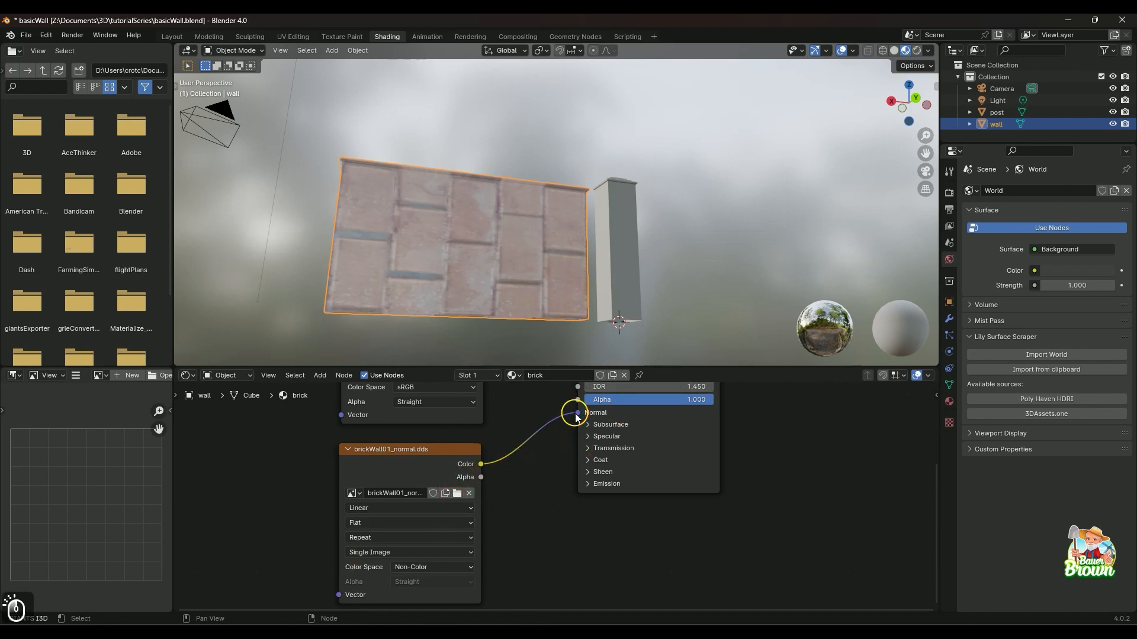
# Disconnect the normal texture from the Principled BSDF's Normal input and add a Normal Map node between the two nodes
pyautogui.moveTo(578, 412)
pyautogui.mouseDown()
pyautogui.moveTo(500, 460)
pyautogui.moveTo(602, 512)
pyautogui.mouseUp()
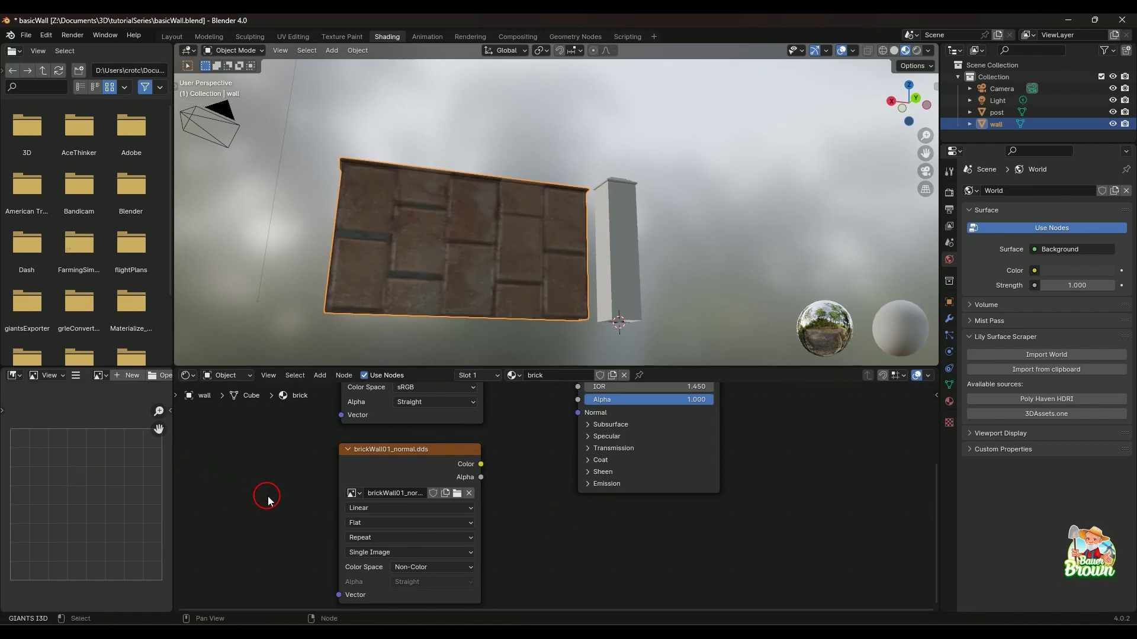
pyautogui.moveTo(540, 243)
pyautogui.mouseDown(button='middle')
pyautogui.moveTo(444, 254)
pyautogui.moveTo(507, 196)
pyautogui.moveTo(536, 246)
pyautogui.mouseUp(button='middle')
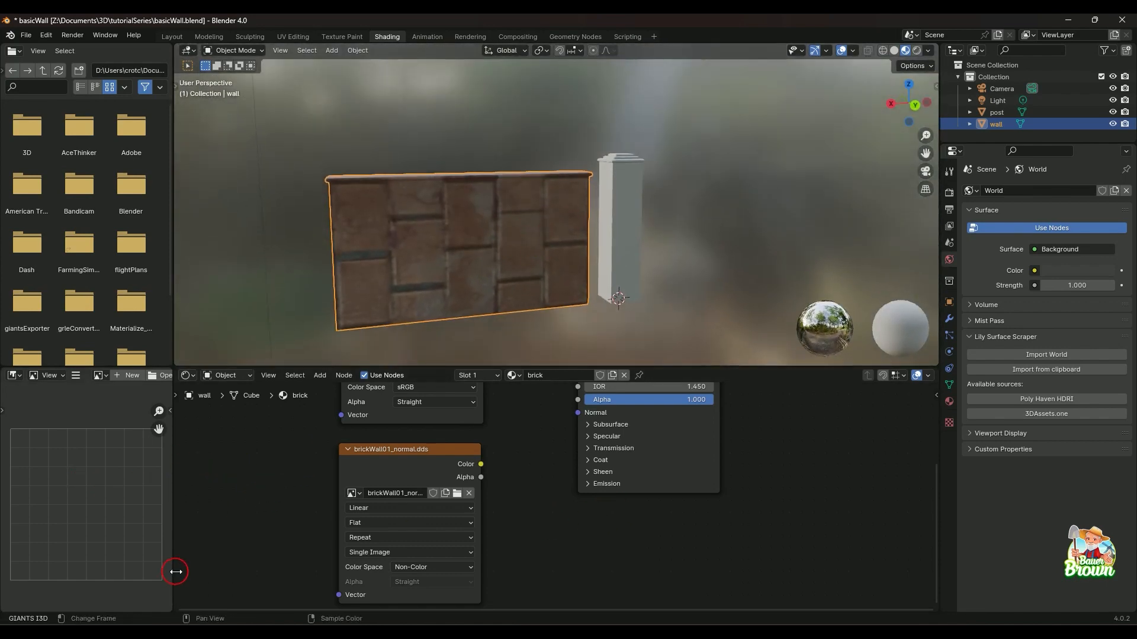
pyautogui.hotkey('shift', 'a')
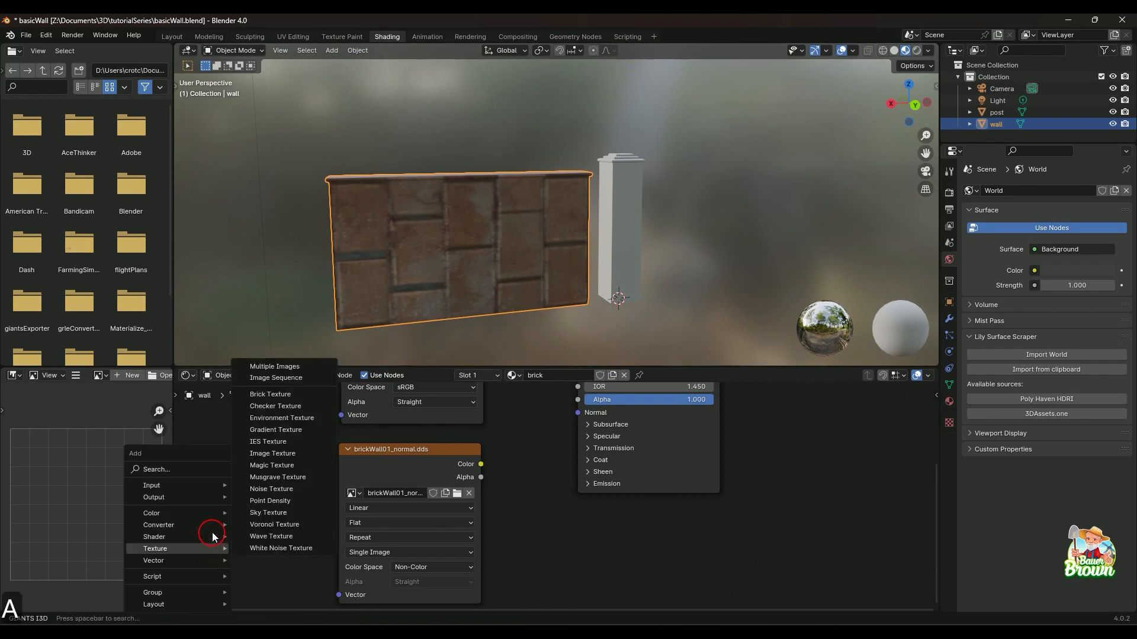
pyautogui.click(213, 469)
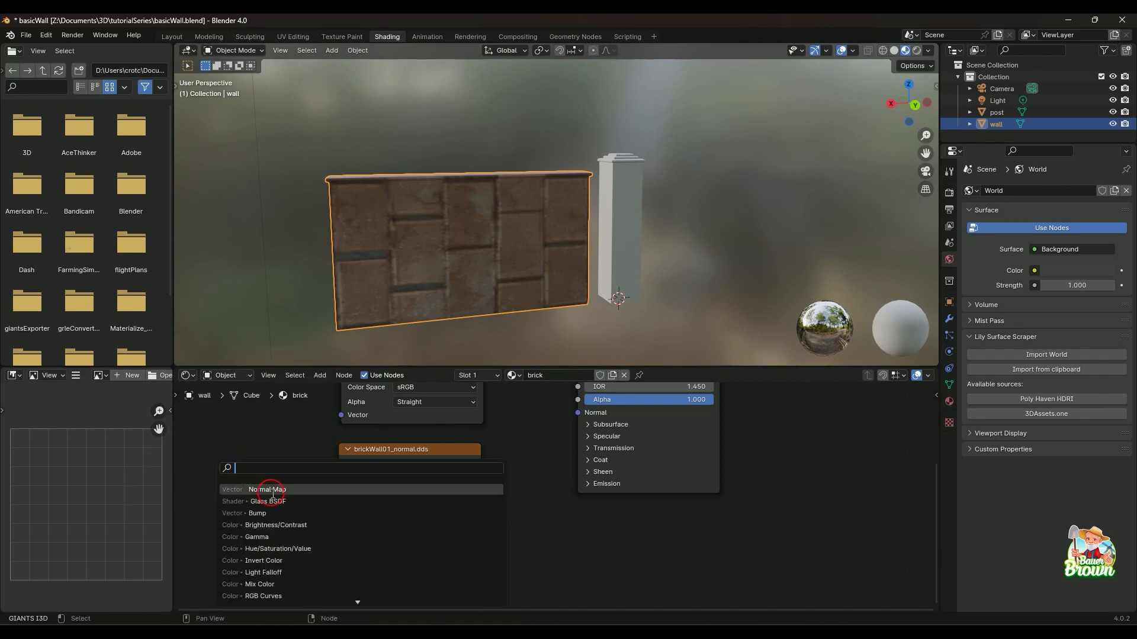
pyautogui.click(271, 490)
pyautogui.click(492, 498)
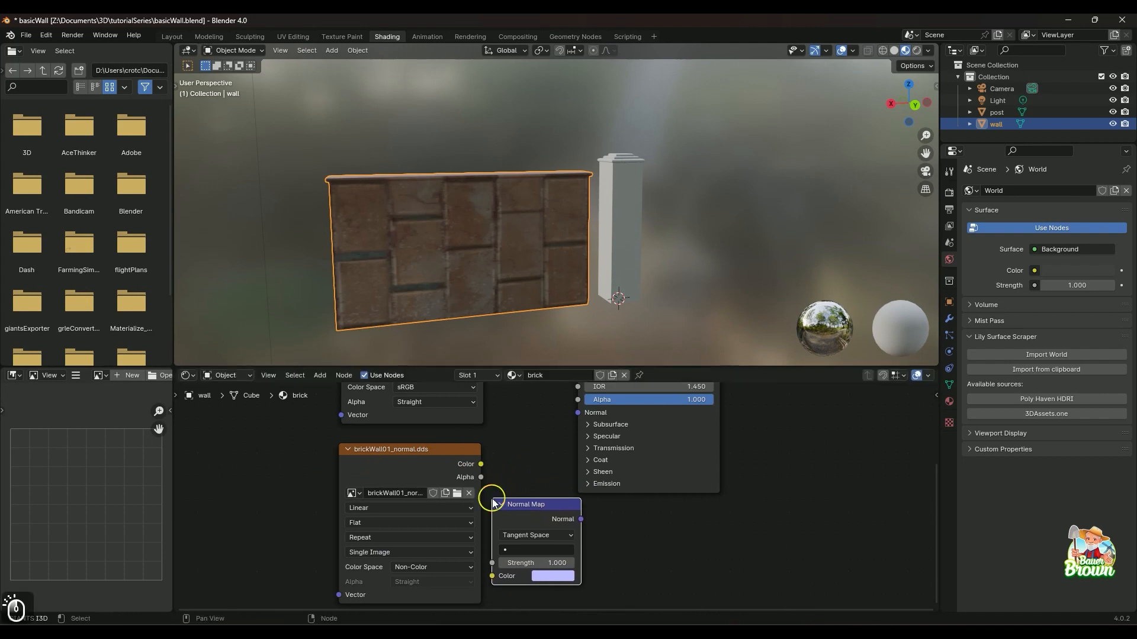
# Space out the normal texture and Normal Map nodes, then connect them through to the Principled BSDF's Normal input
pyautogui.moveTo(437, 452); pyautogui.dragTo(339, 448)
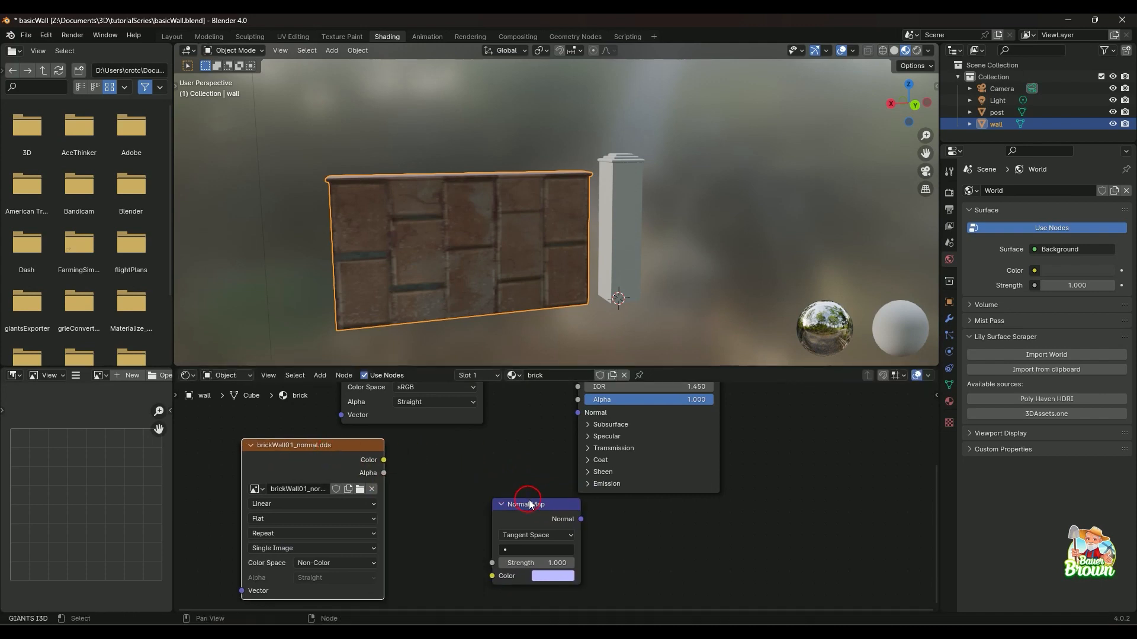
pyautogui.moveTo(528, 501); pyautogui.dragTo(474, 468)
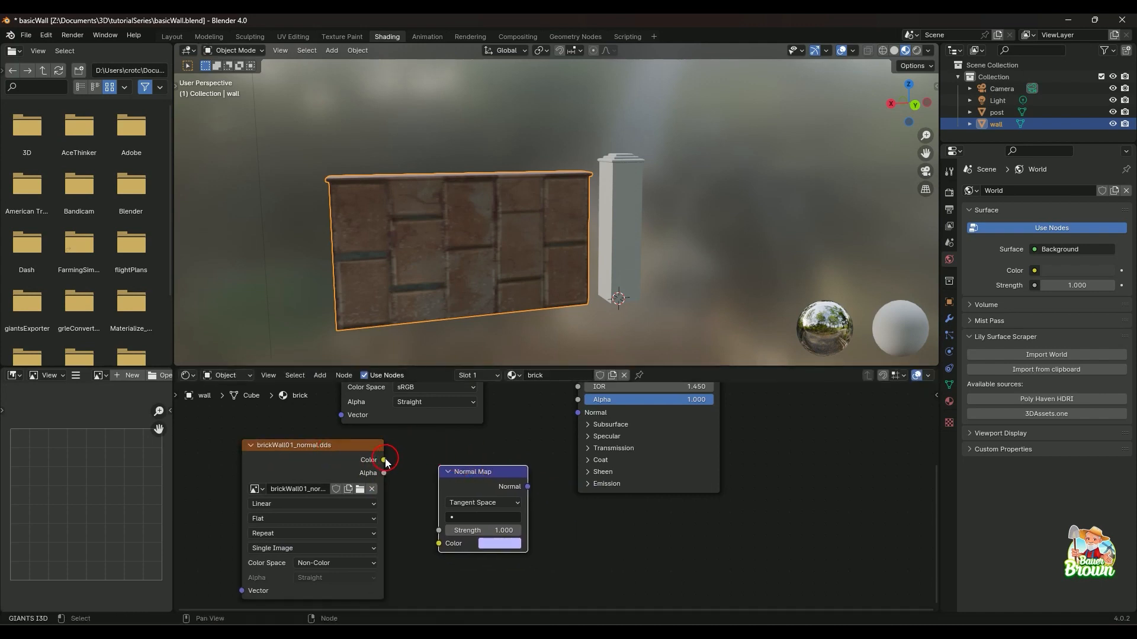
pyautogui.moveTo(385, 461); pyautogui.dragTo(440, 544)
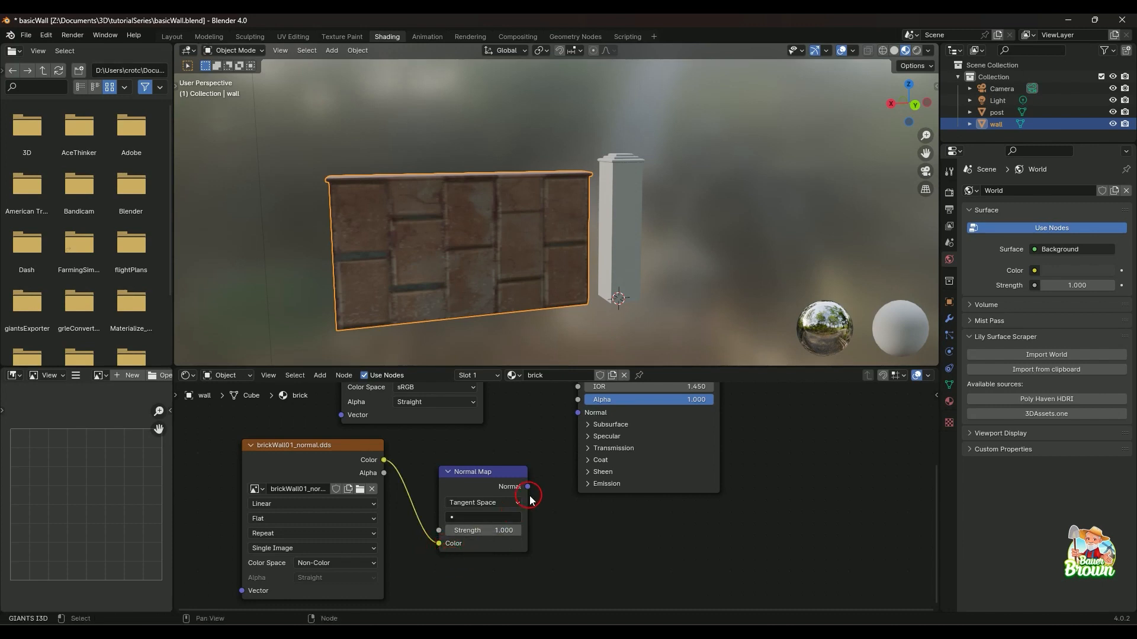
pyautogui.moveTo(527, 487); pyautogui.dragTo(577, 413)
pyautogui.moveTo(706, 224); pyautogui.dragTo(661, 287, button='middle')
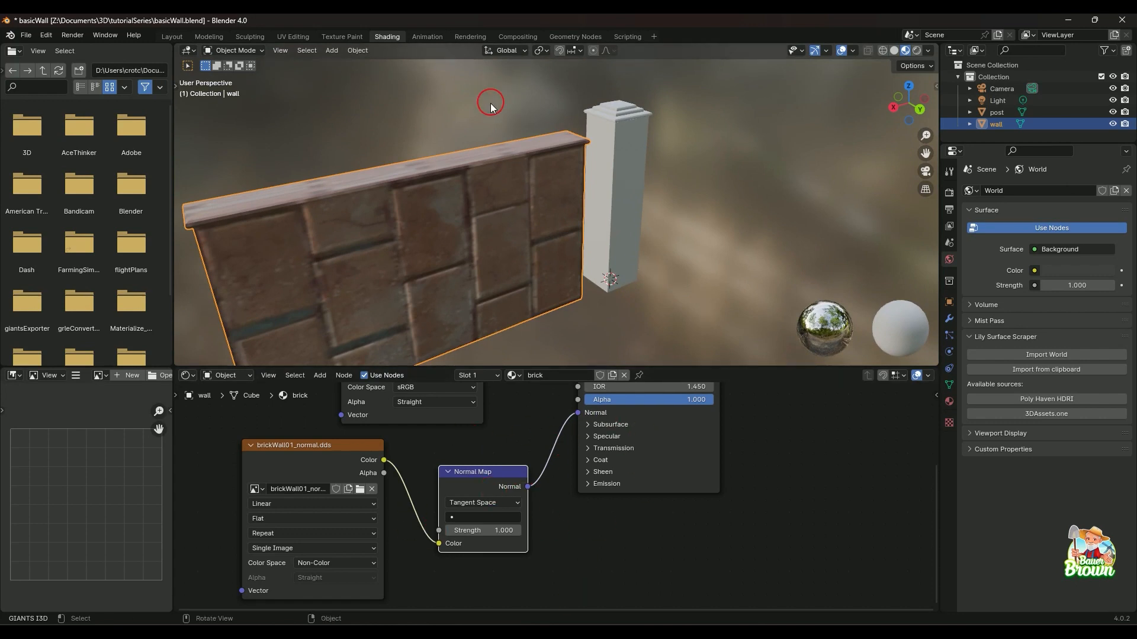
pyautogui.moveTo(520, 172); pyautogui.dragTo(461, 200, button='middle')
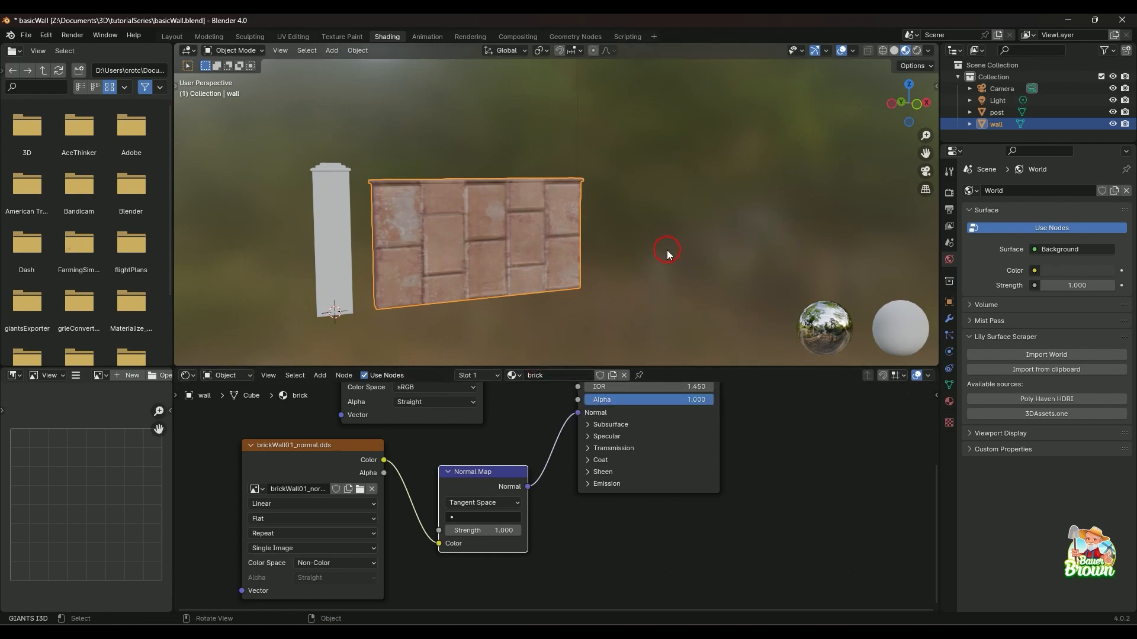
pyautogui.moveTo(667, 254); pyautogui.dragTo(656, 241, button='middle')
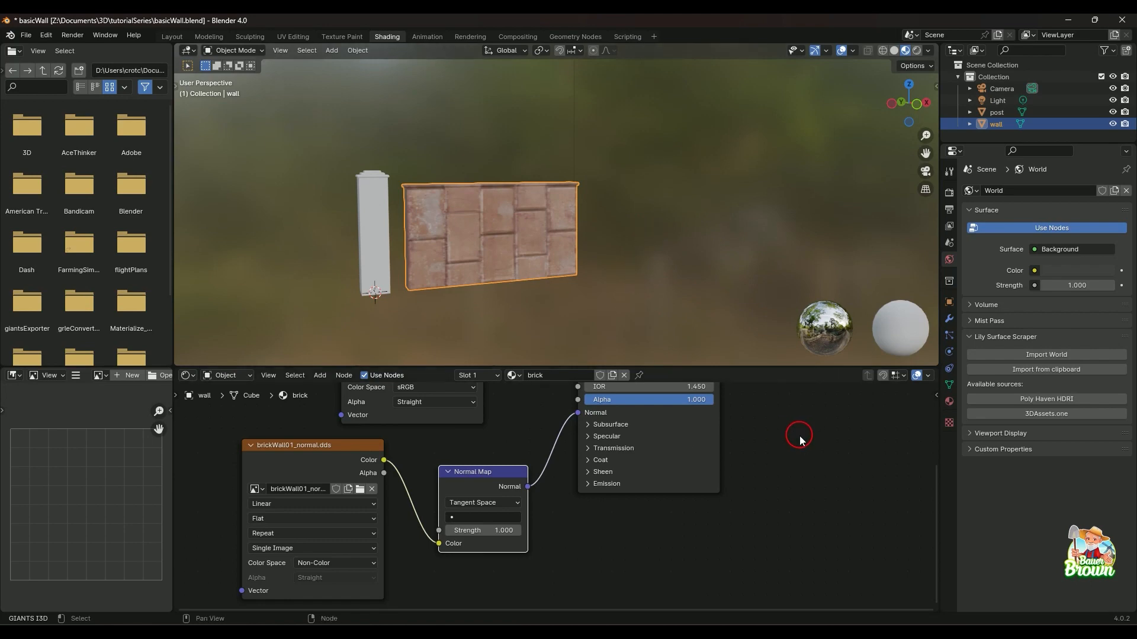
# Maximize the shader editor and reposition the Normal Map node between the normal texture and the Principled BSDF
pyautogui.hotkey('ctrl', 'space')
pyautogui.press('Home')
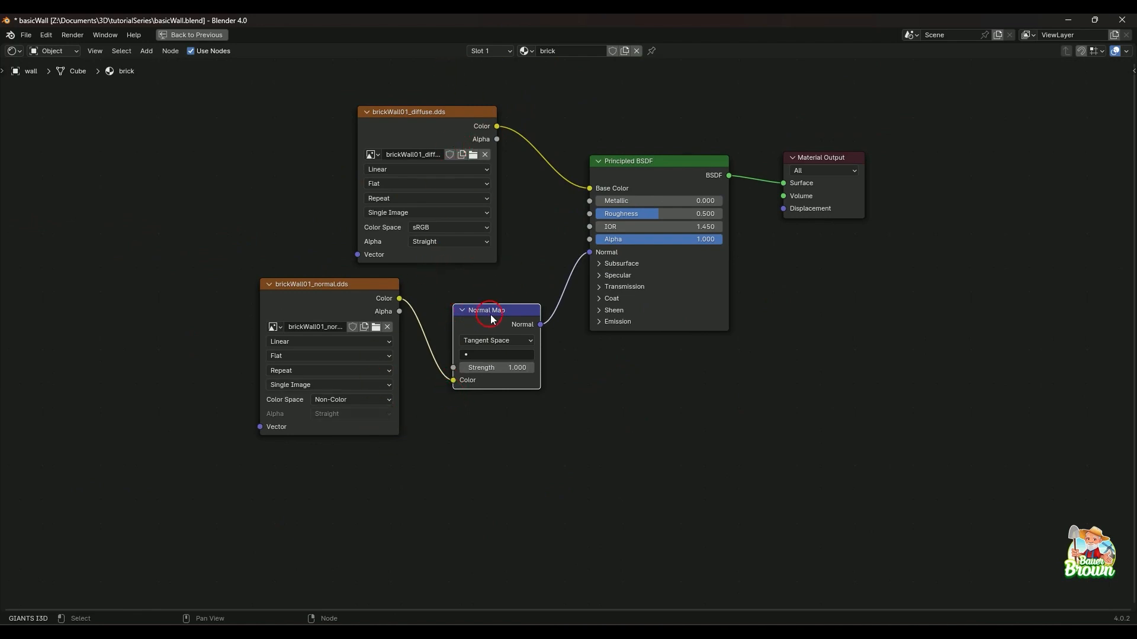
pyautogui.moveTo(483, 310)
pyautogui.mouseDown()
pyautogui.moveTo(515, 330)
pyautogui.moveTo(474, 286)
pyautogui.moveTo(503, 309)
pyautogui.mouseUp()
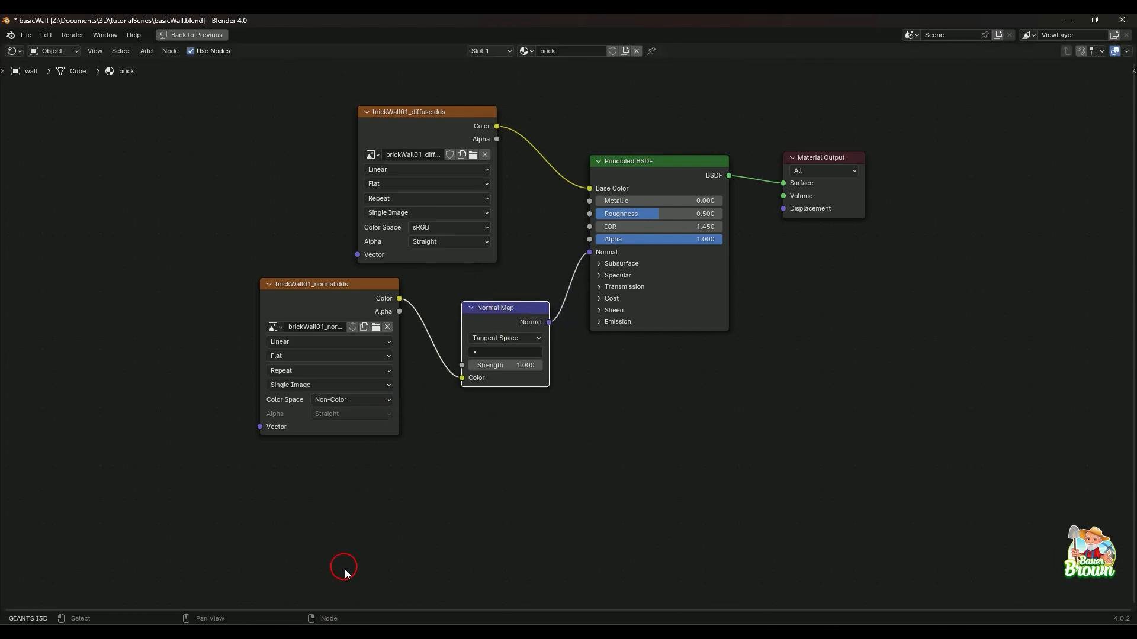
pyautogui.moveTo(519, 317)
pyautogui.mouseDown()
pyautogui.moveTo(496, 311)
pyautogui.moveTo(508, 324)
pyautogui.mouseUp()
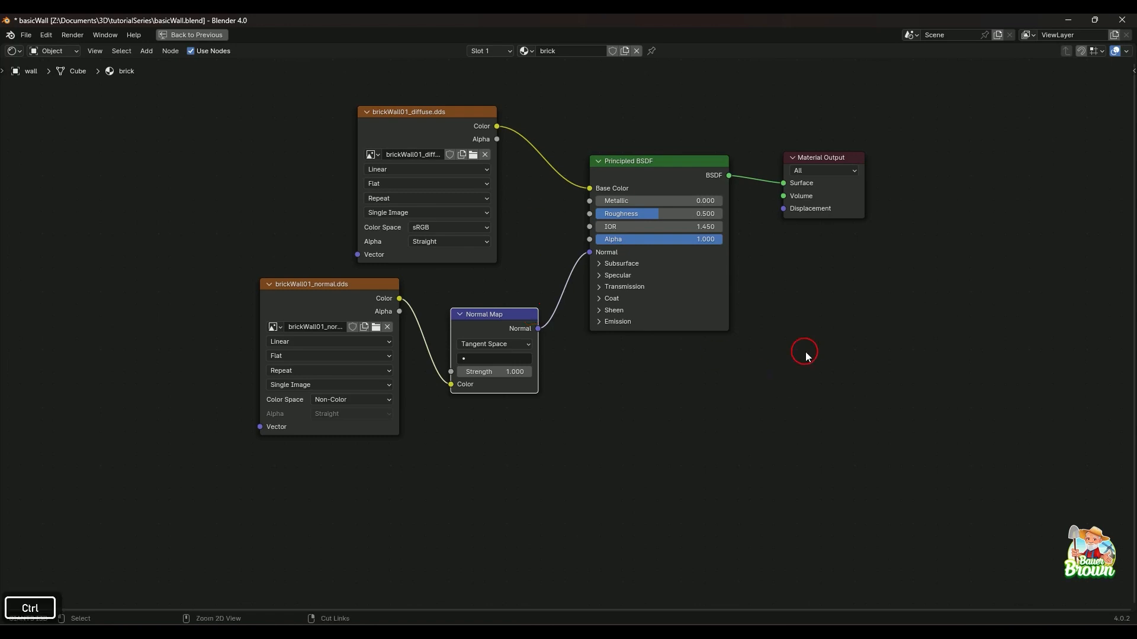
# Restore the full workspace layout and delete both Image Texture nodes and the Normal Map node from the brick material
pyautogui.hotkey('ctrl', 'space')
pyautogui.scroll(-1, 512, 503)
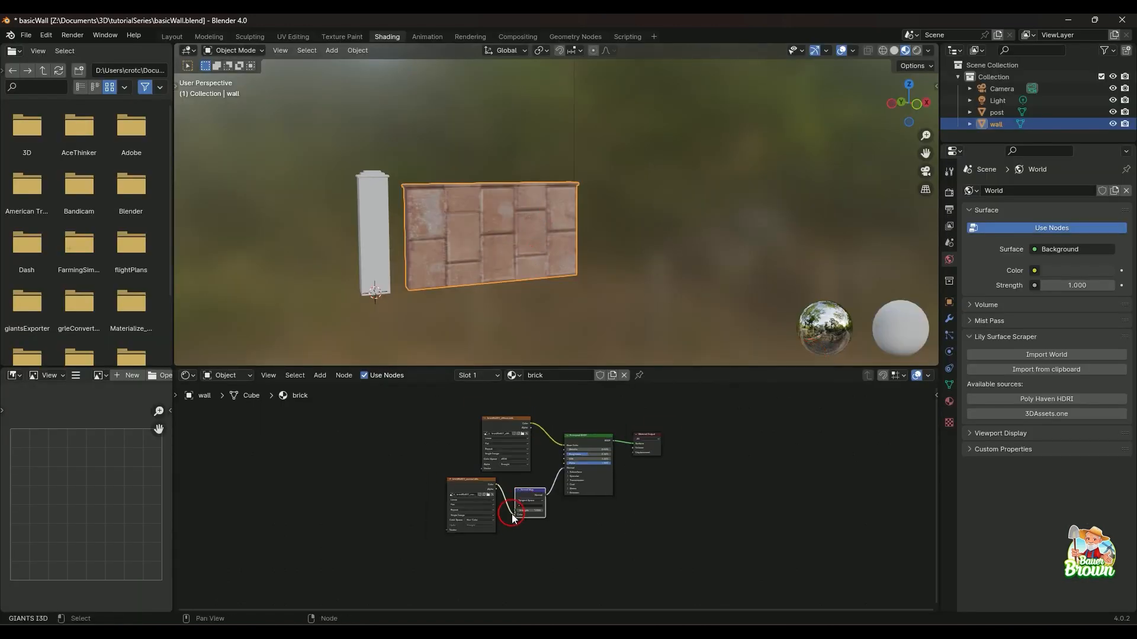
pyautogui.keyDown('ctrl'); pyautogui.moveTo(348, 560); pyautogui.dragTo(644, 562, button='right'); pyautogui.keyUp('ctrl')
pyautogui.moveTo(644, 561); pyautogui.dragTo(553, 414)
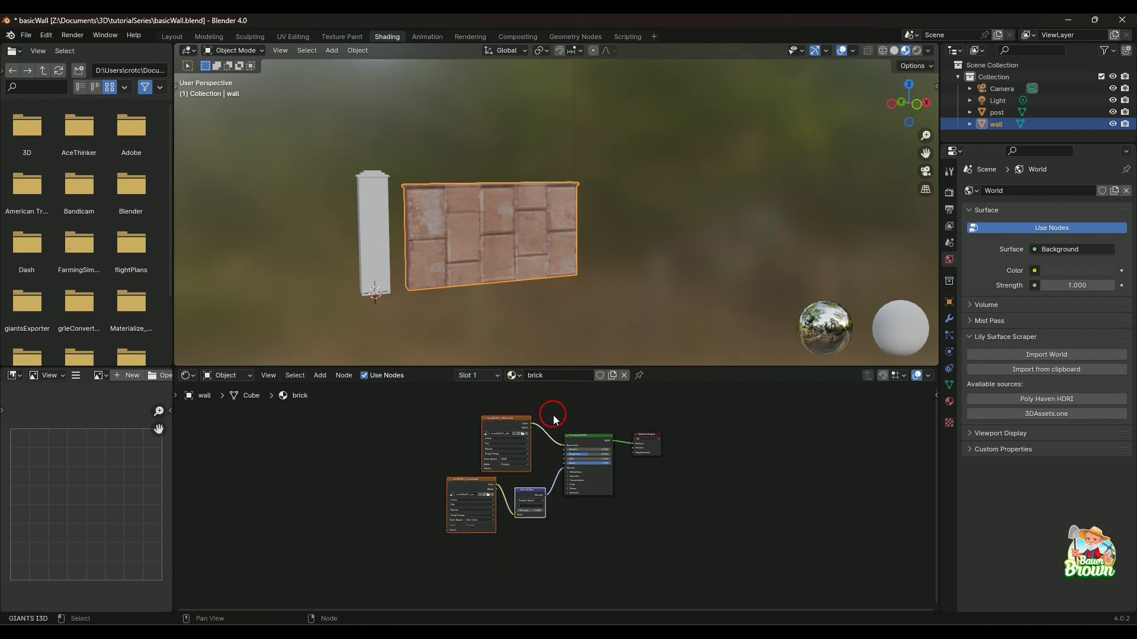
pyautogui.press('Delete')
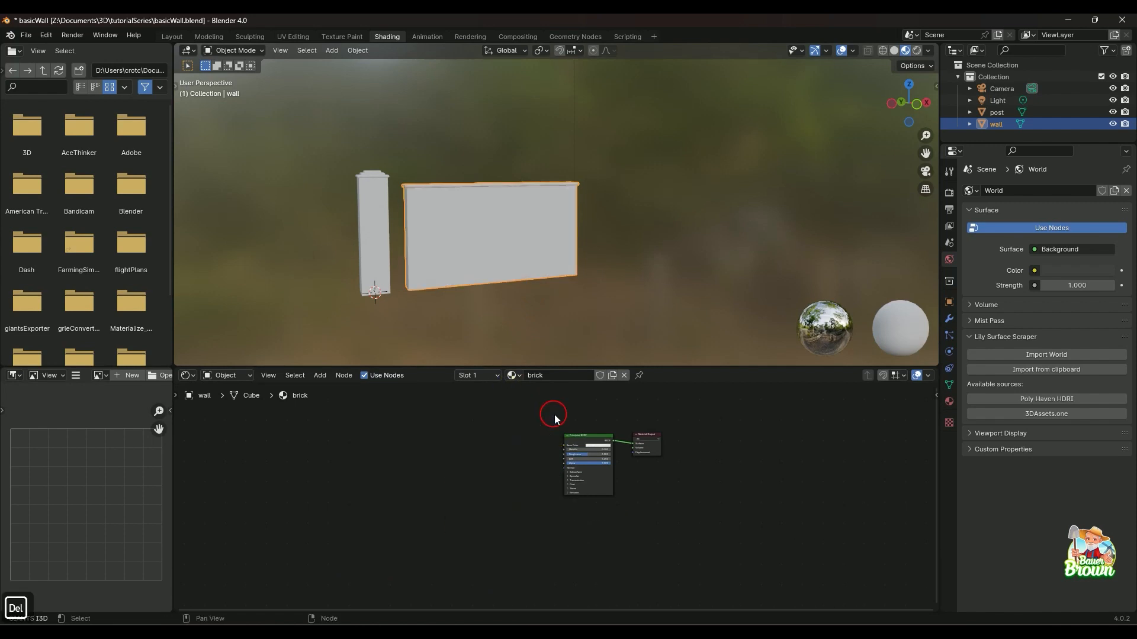
# Search the add-on preferences for "node", check whether Node Wrangler is enabled, and close the preferences
pyautogui.click(46, 35)
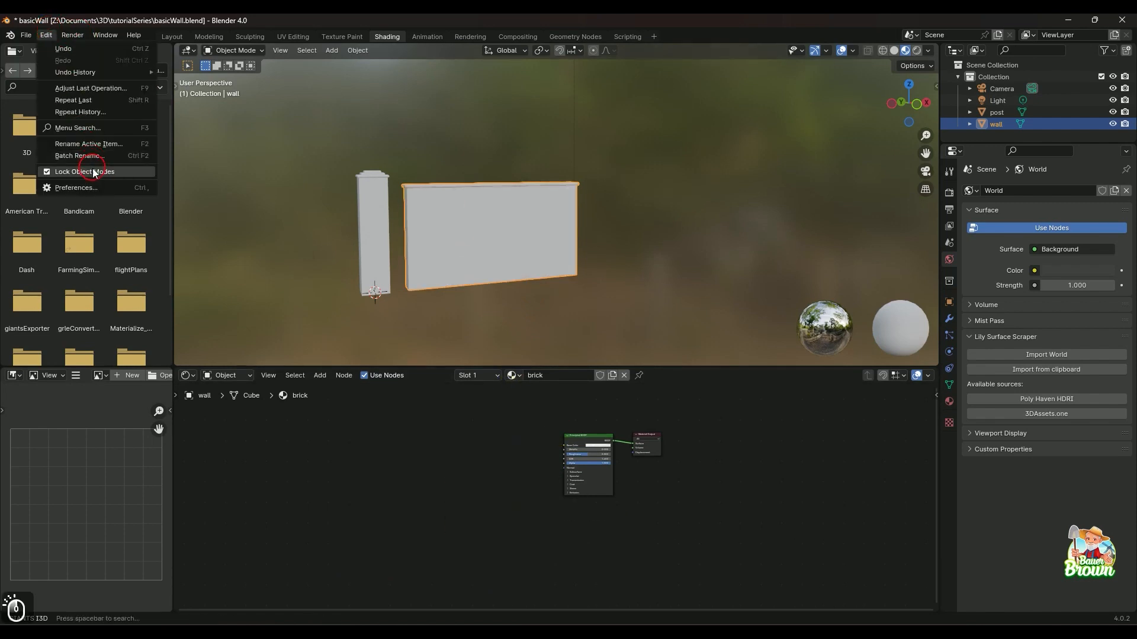
pyautogui.click(75, 188)
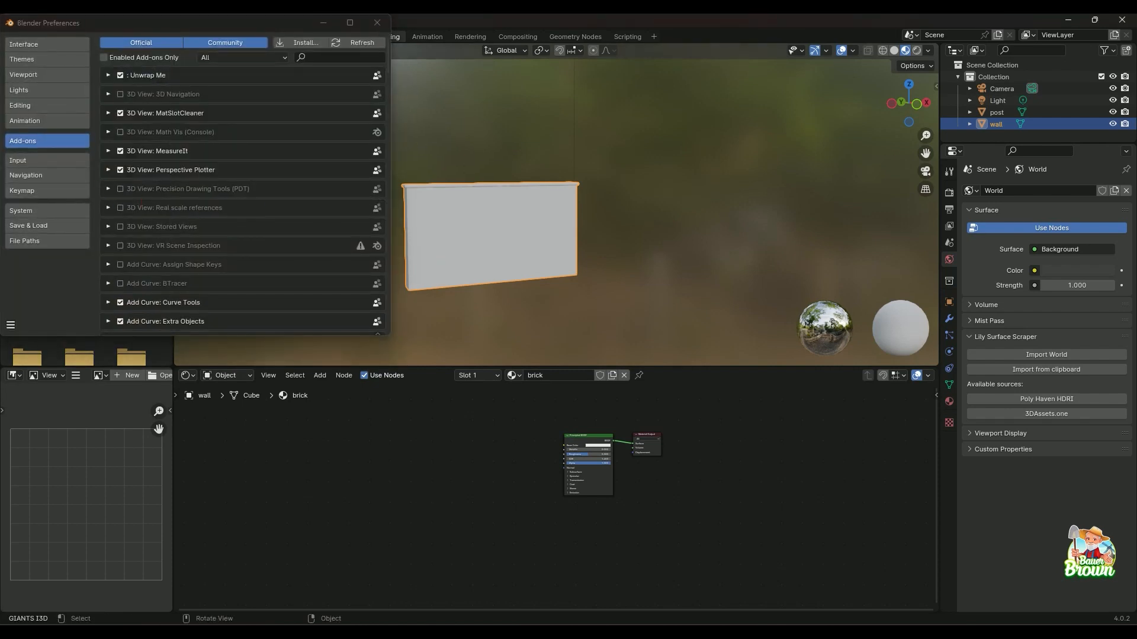
pyautogui.click(50, 143)
pyautogui.click(357, 57)
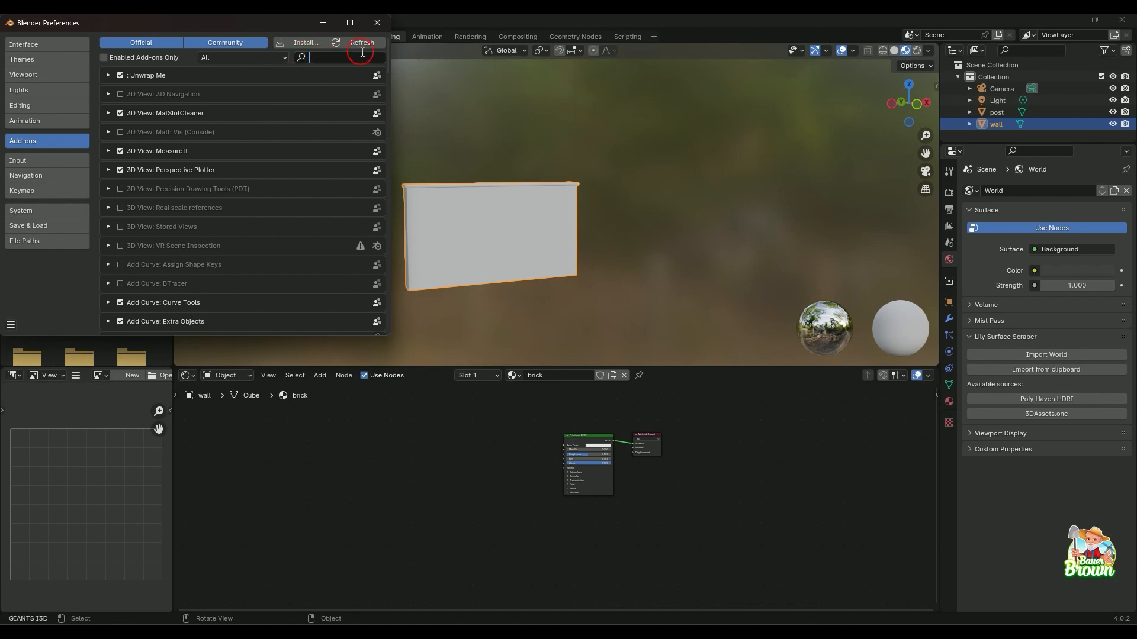
pyautogui.write('node')
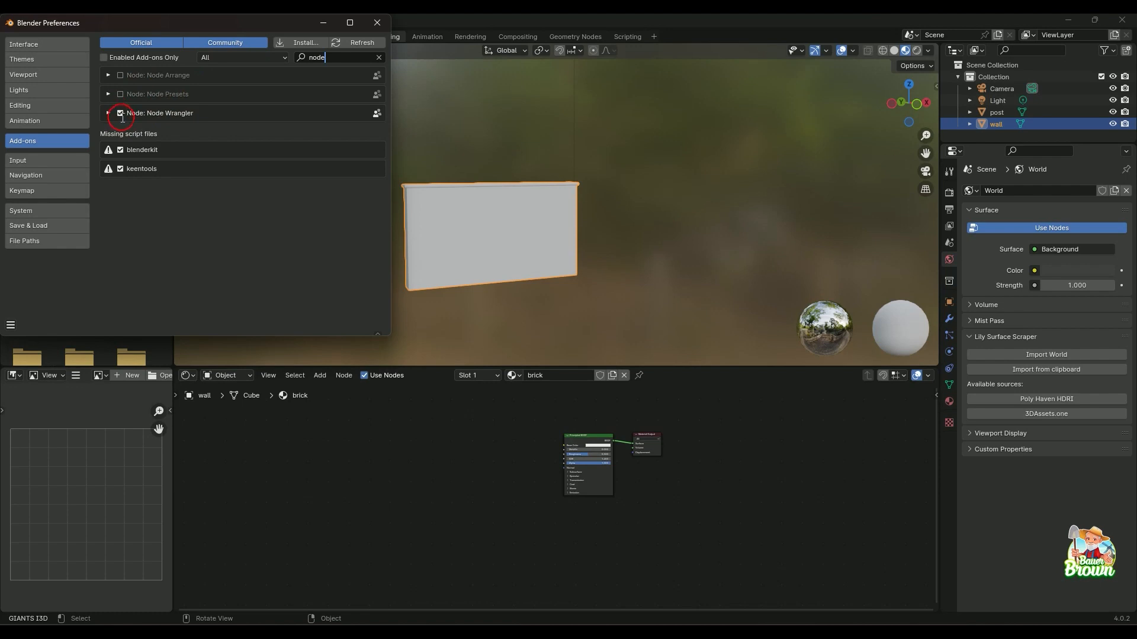
pyautogui.click(377, 22)
# Maximize the shader editor and center the Principled BSDF and Material Output nodes in it
pyautogui.scroll(1, 489, 464)
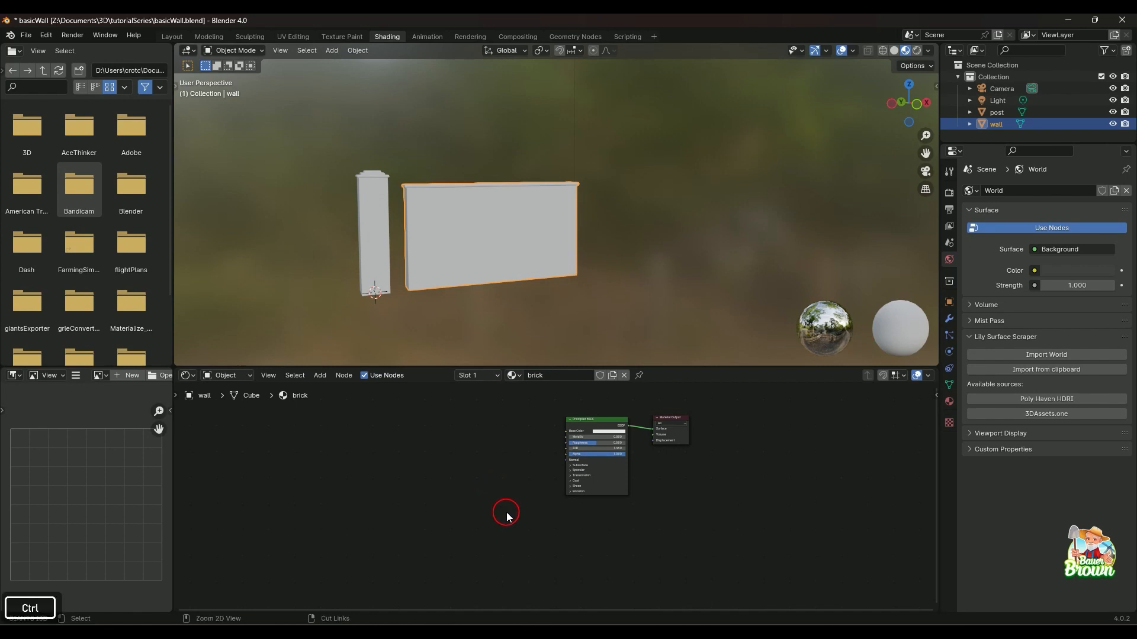
pyautogui.hotkey('ctrl', 'space')
pyautogui.scroll(-3, 490, 448)
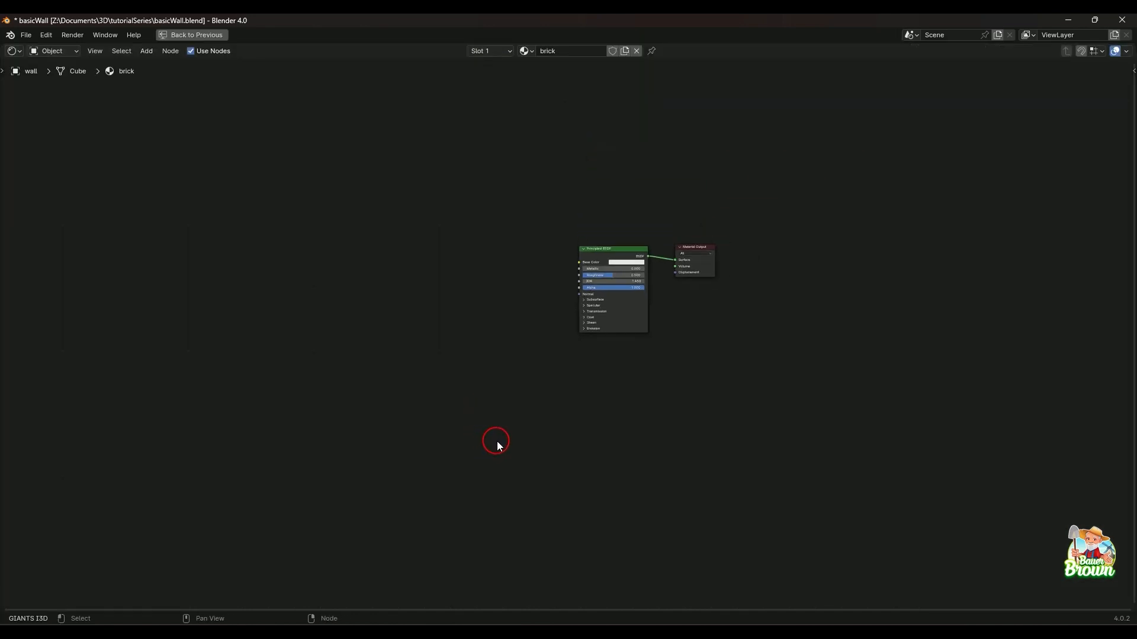
pyautogui.scroll(2, 499, 444)
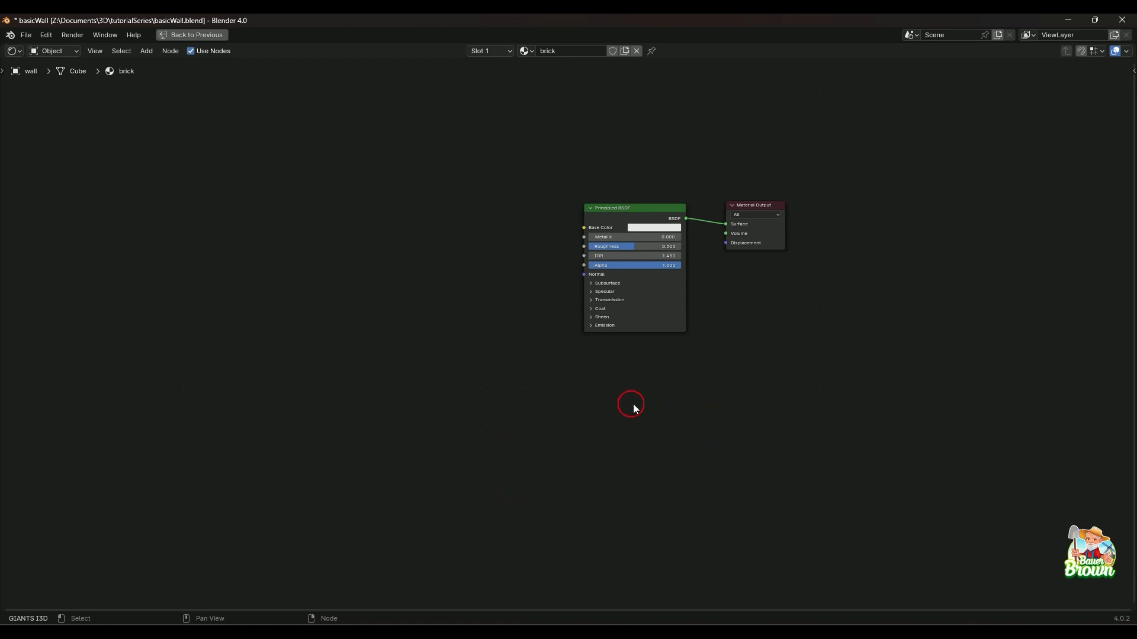
pyautogui.moveTo(717, 356); pyautogui.dragTo(559, 420, button='middle')
pyautogui.scroll(-1, 559, 419)
pyautogui.scroll(2, 559, 420)
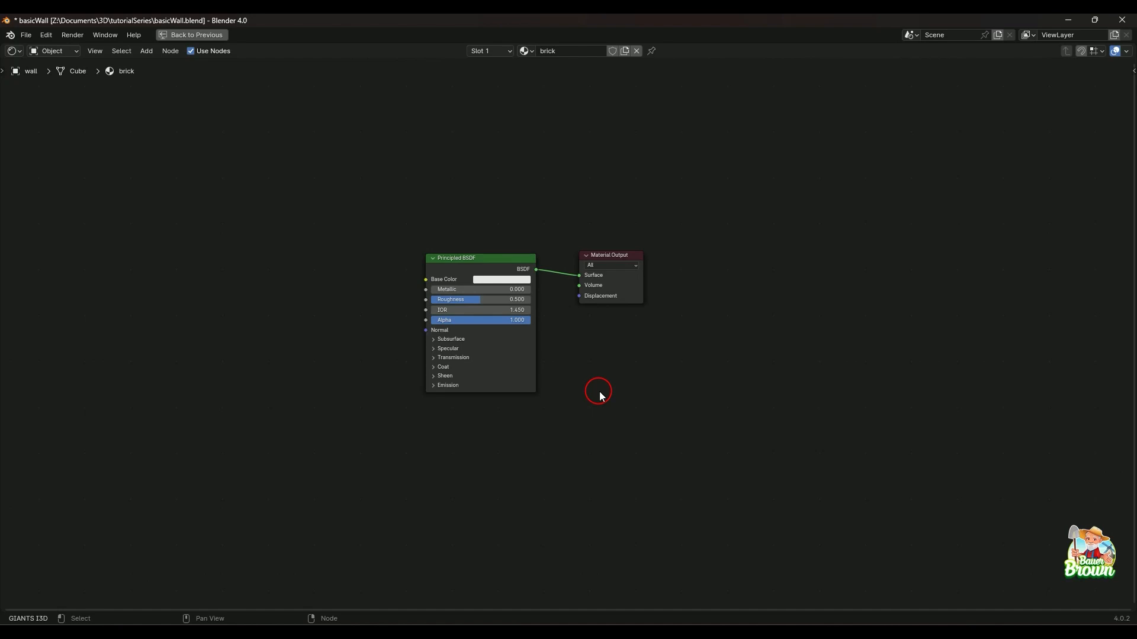
# Start Node Wrangler's Principled Texture Setup for the Principled BSDF and browse to Farming Simulator 22's data\maps\mapUS\textures folder
pyautogui.click(455, 260)
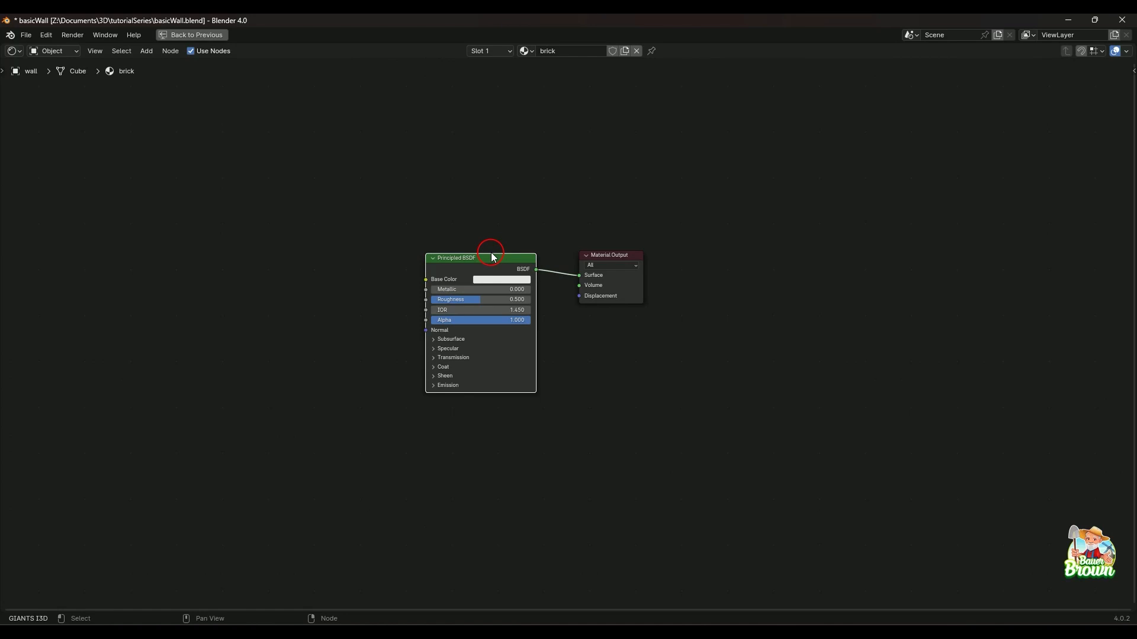
pyautogui.click(460, 263)
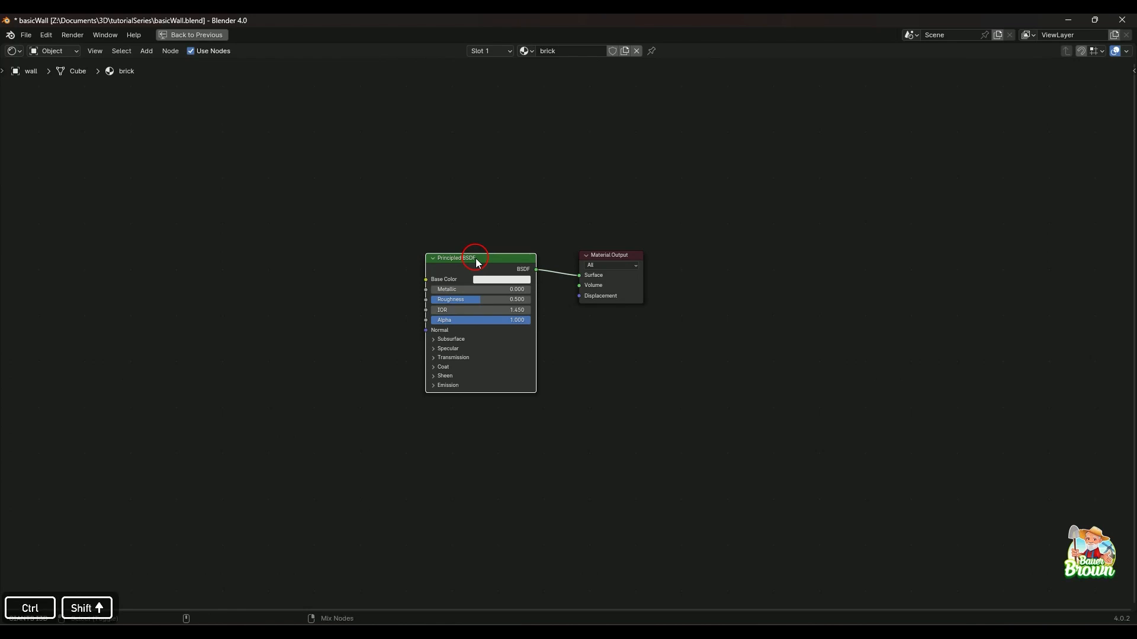
pyautogui.hotkey('ctrl', 'shift', 't')
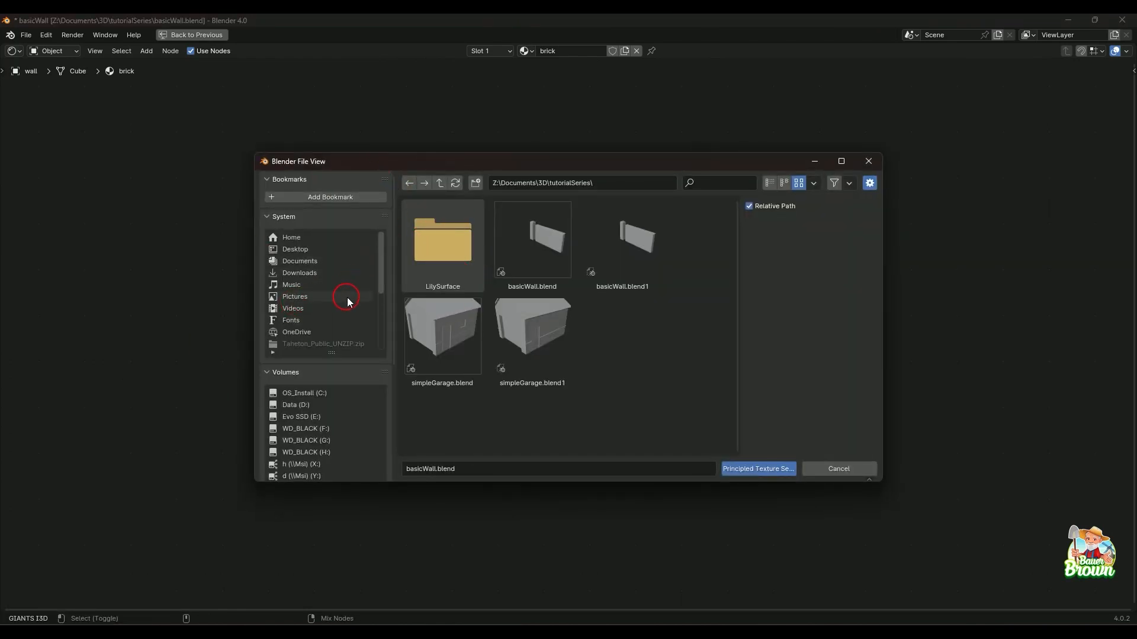
pyautogui.scroll(-5, 351, 304)
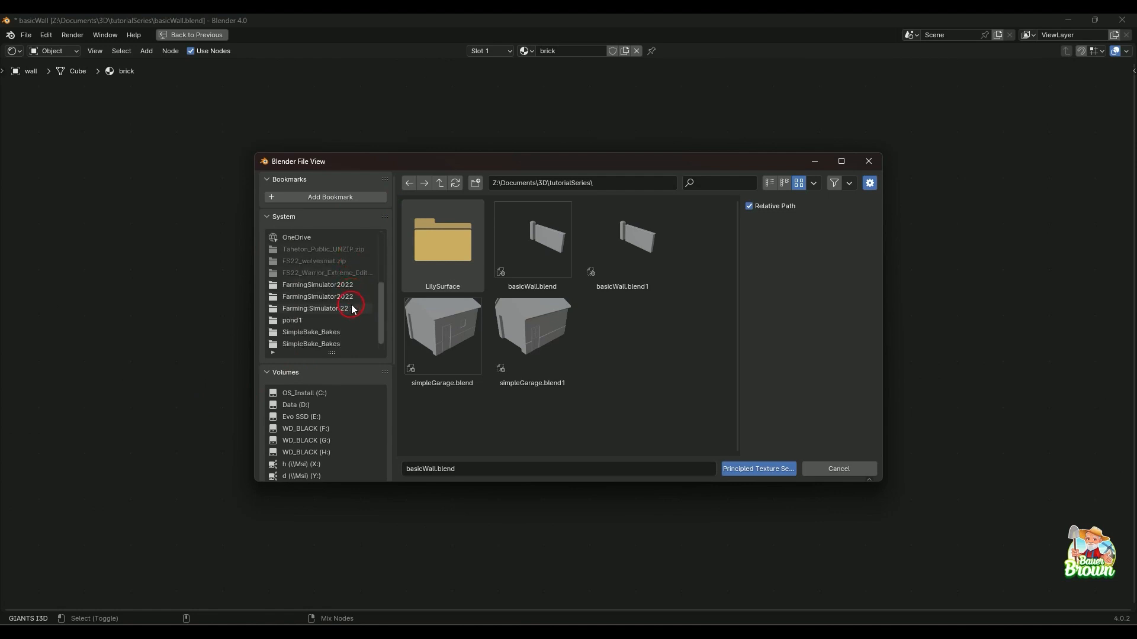
pyautogui.scroll(1, 351, 312)
pyautogui.click(341, 313)
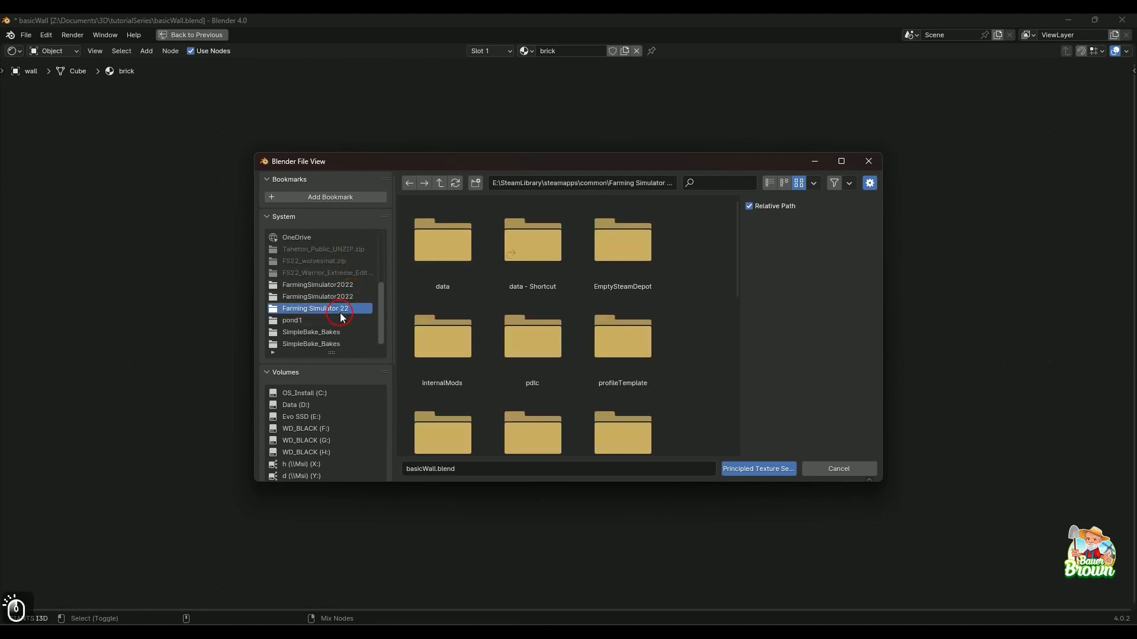
pyautogui.doubleClick(451, 251)
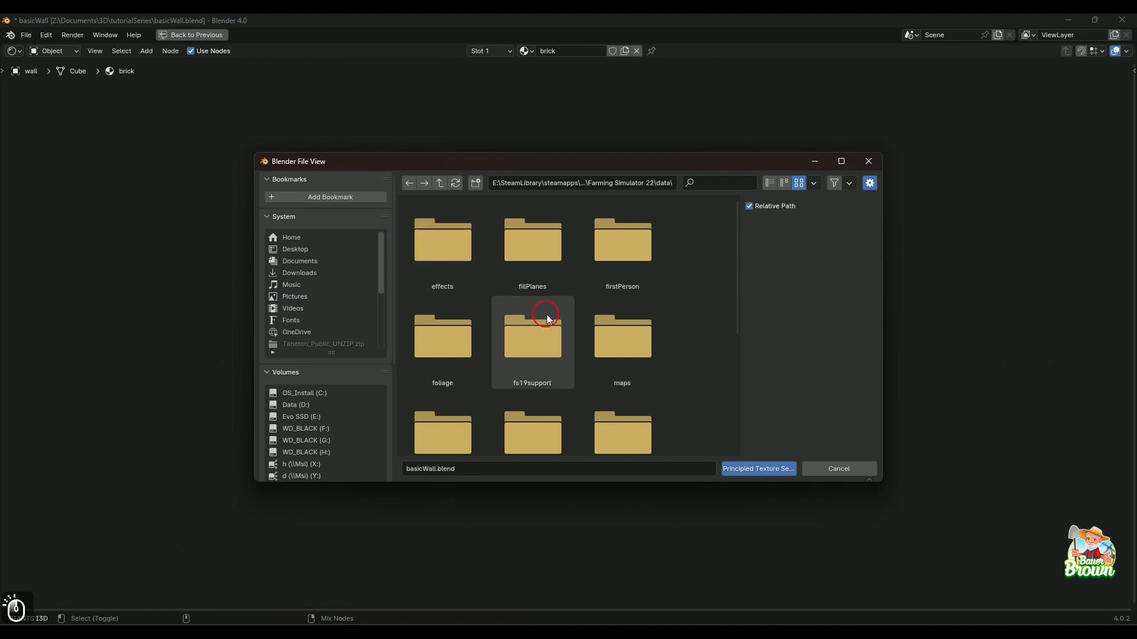
pyautogui.doubleClick(636, 332)
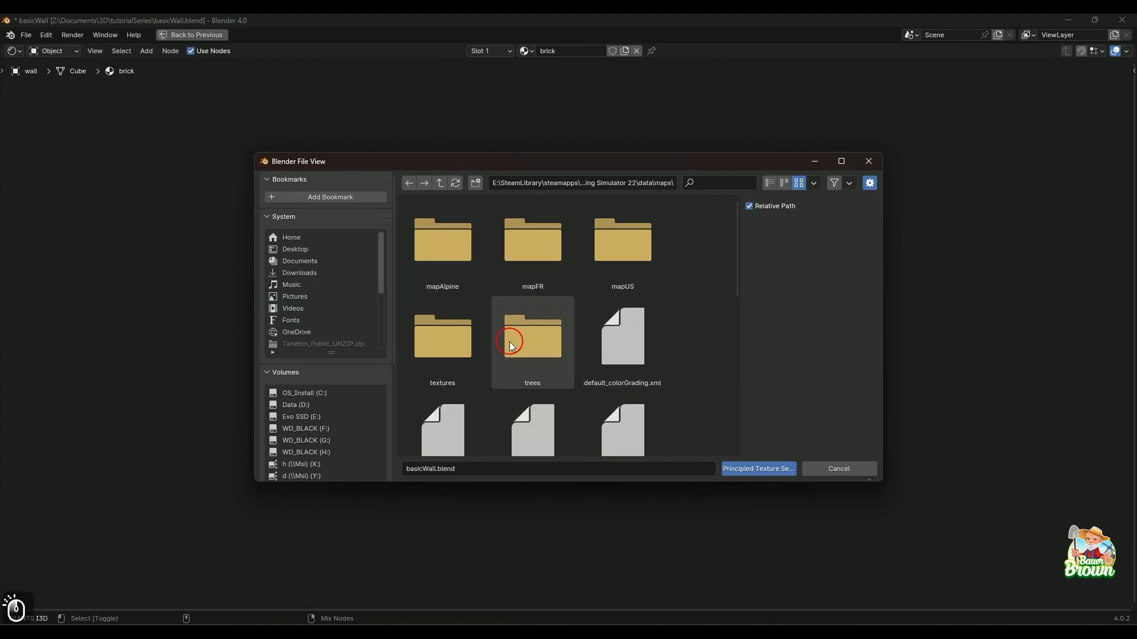
pyautogui.doubleClick(610, 256)
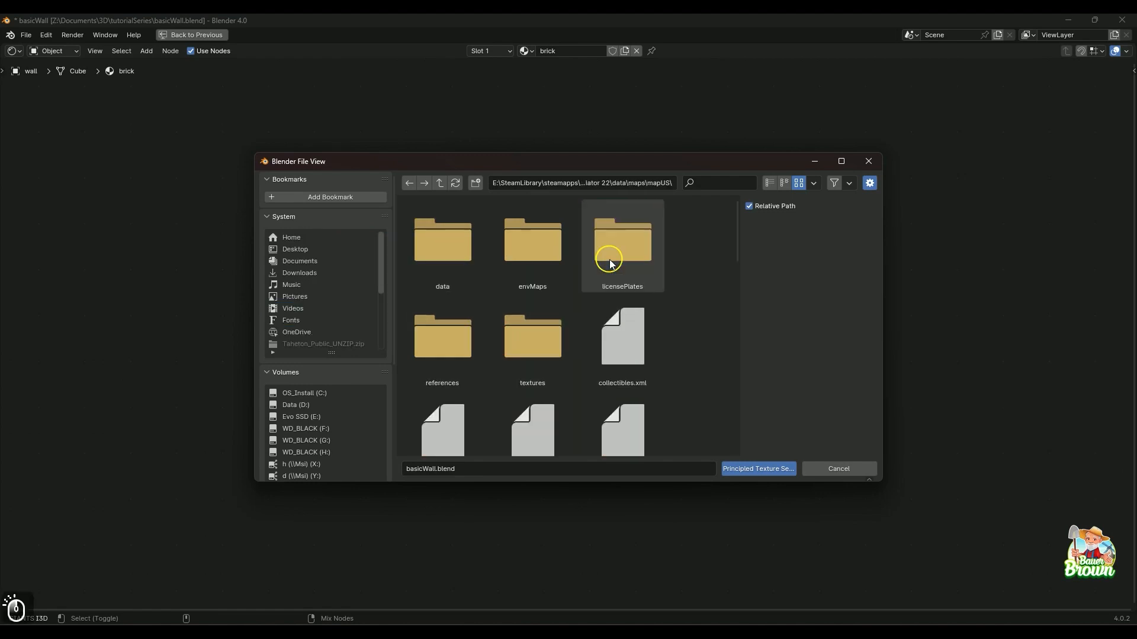
pyautogui.doubleClick(540, 321)
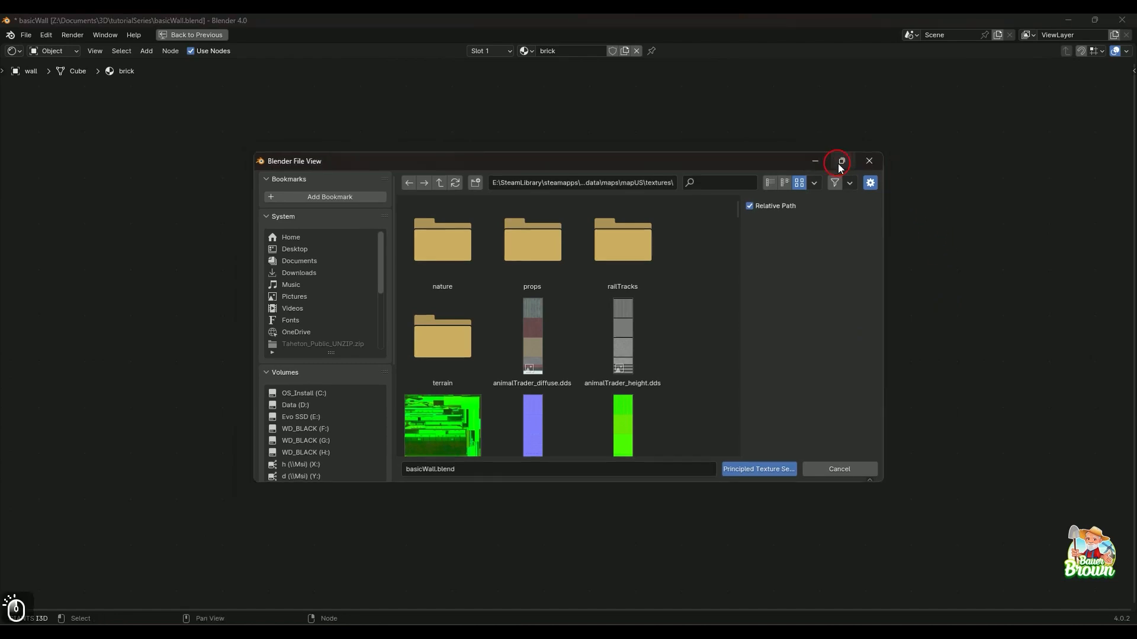
# Load the brickWall01 diffuse, height, normal and specular DDS files together as the brick material's principled texture setup
pyautogui.click(836, 165)
pyautogui.scroll(-10, 787, 339)
pyautogui.scroll(-1, 802, 372)
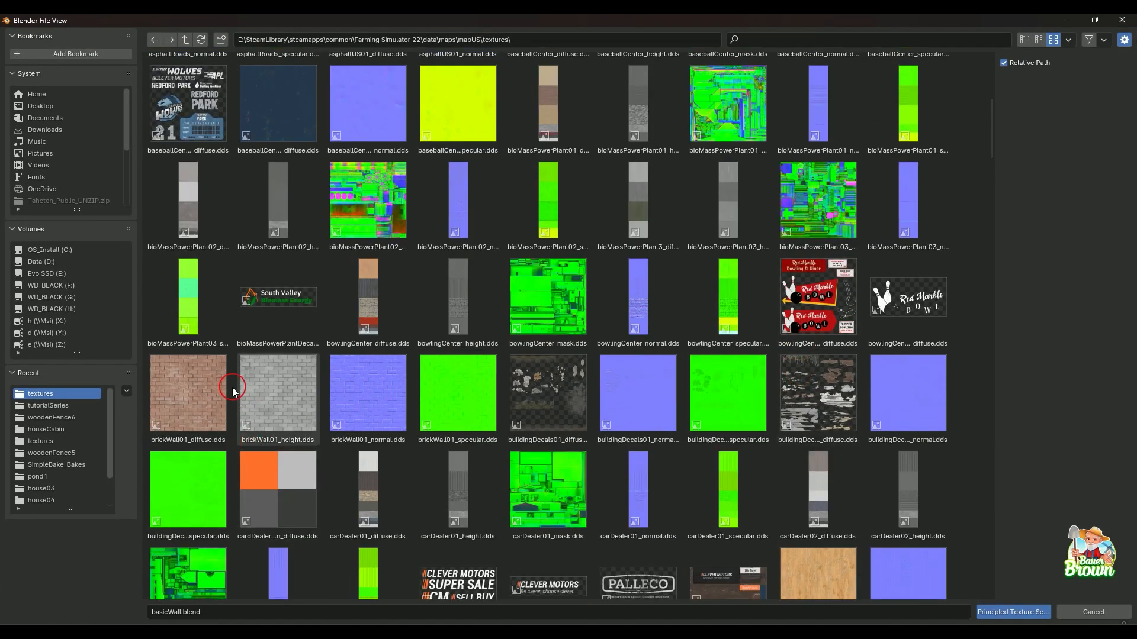
pyautogui.click(207, 386)
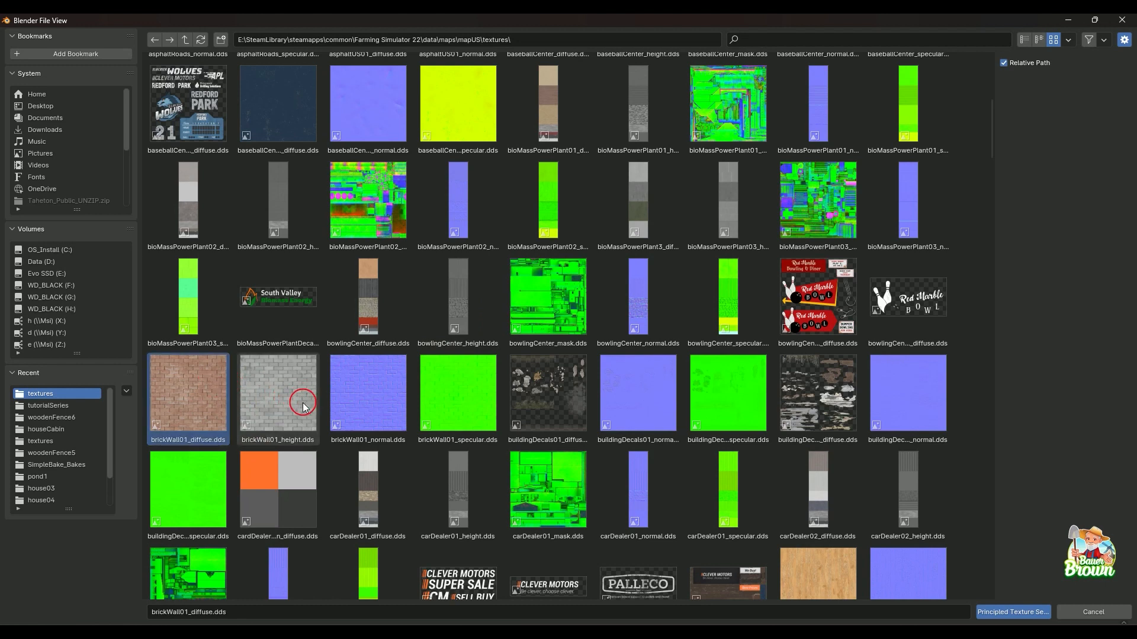
pyautogui.keyDown('ctrl'); pyautogui.click(260, 391); pyautogui.keyUp('ctrl')
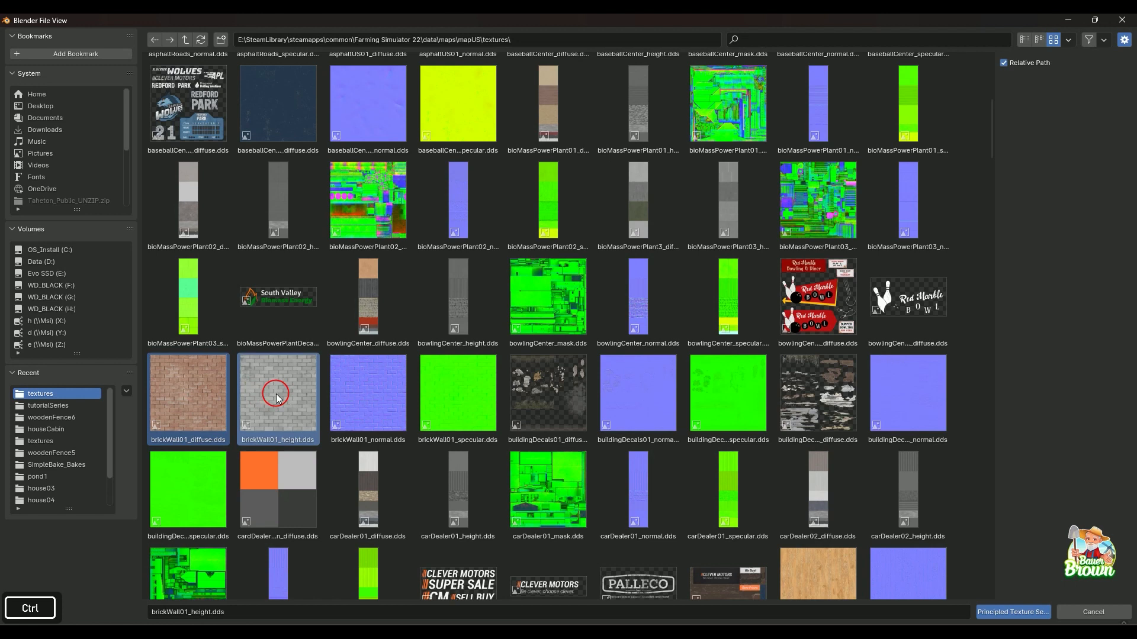
pyautogui.keyDown('ctrl'); pyautogui.click(372, 393); pyautogui.keyUp('ctrl')
pyautogui.keyDown('ctrl'); pyautogui.click(472, 402); pyautogui.keyUp('ctrl')
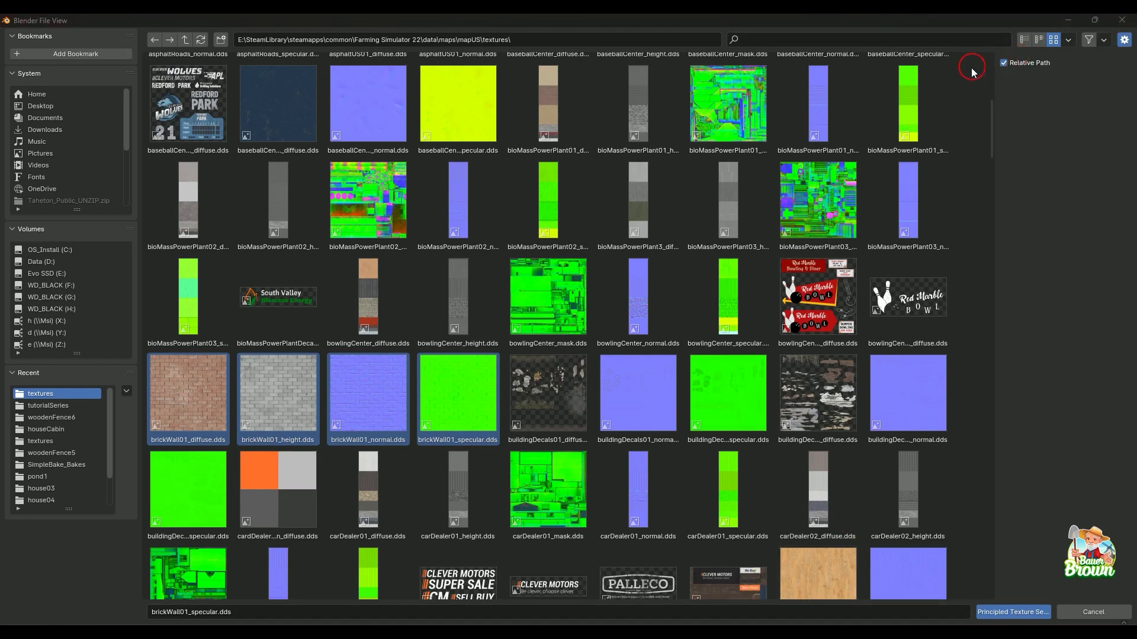
pyautogui.click(1094, 20)
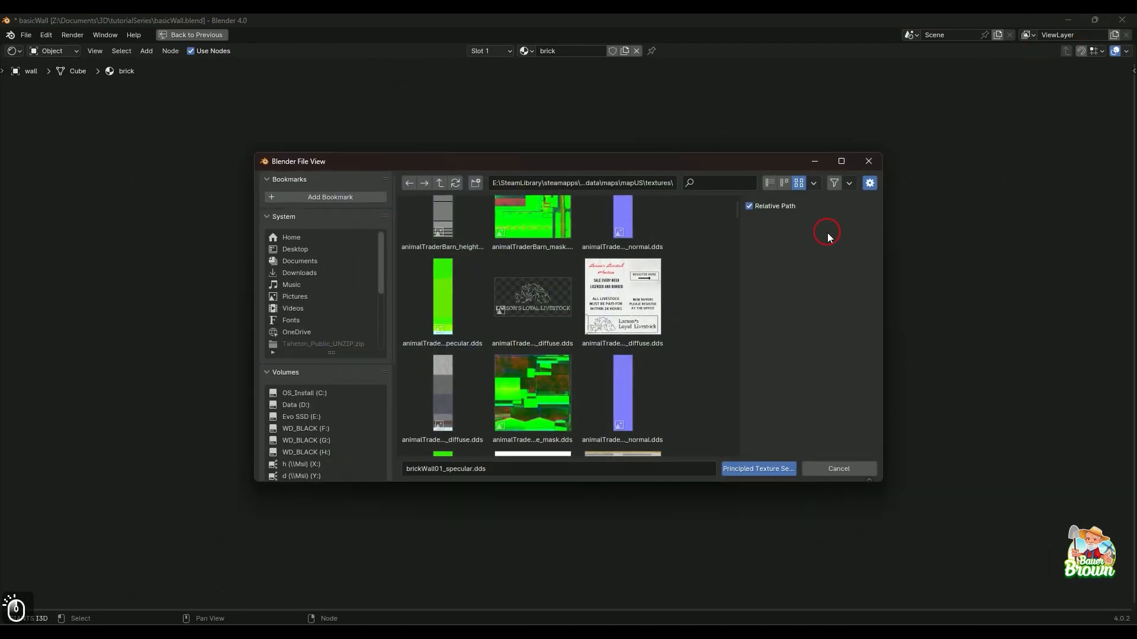
pyautogui.click(769, 467)
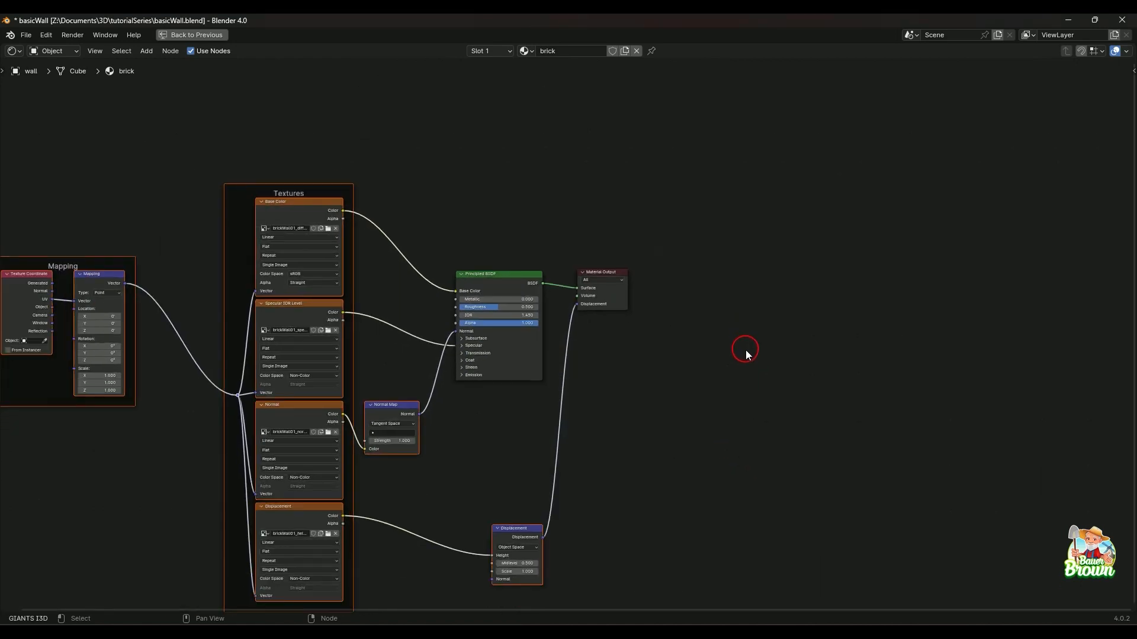
# Check the brick texture on the wall in a maximized 3D viewport and return to the maximized shader editor
pyautogui.scroll(-2, 744, 350)
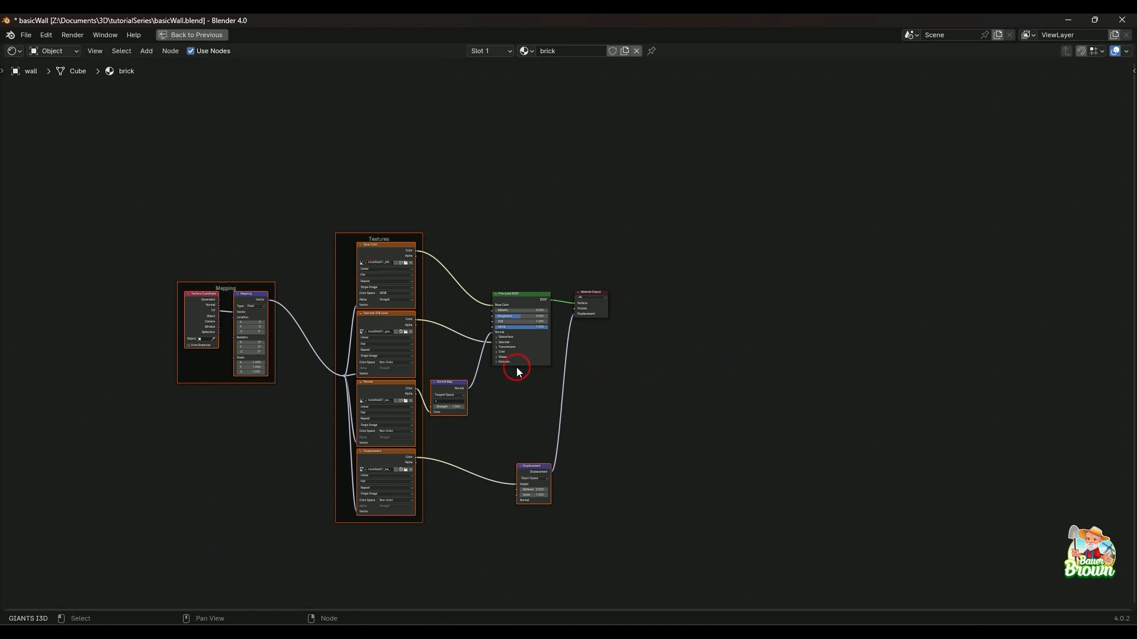
pyautogui.scroll(2, 386, 343)
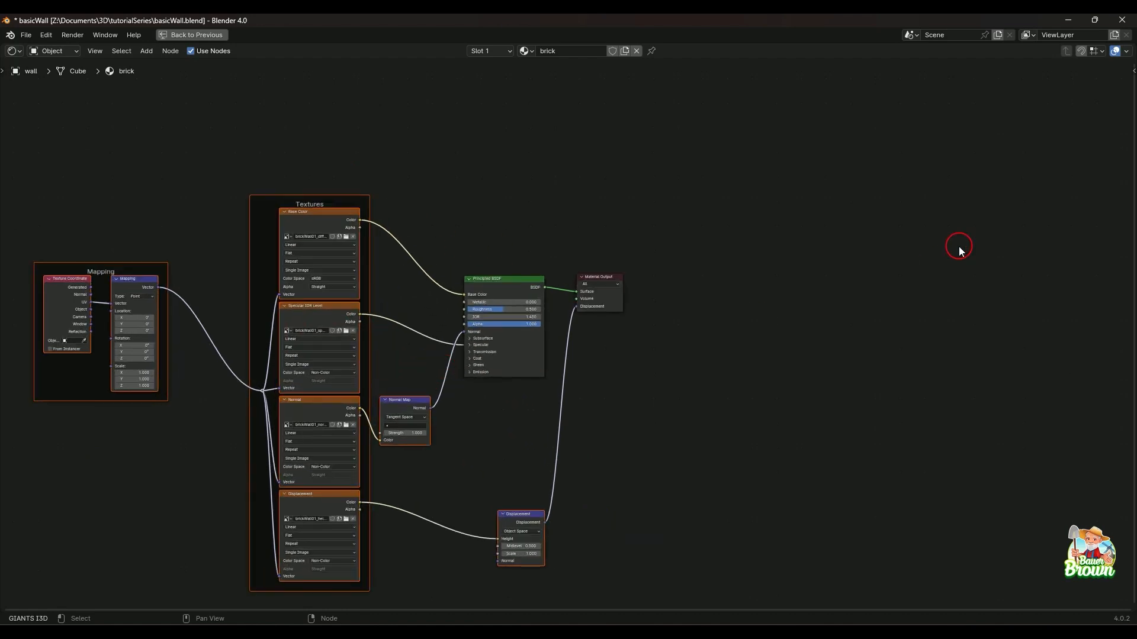
pyautogui.hotkey('ctrl', 'space')
pyautogui.hotkey('ctrl', 'space')
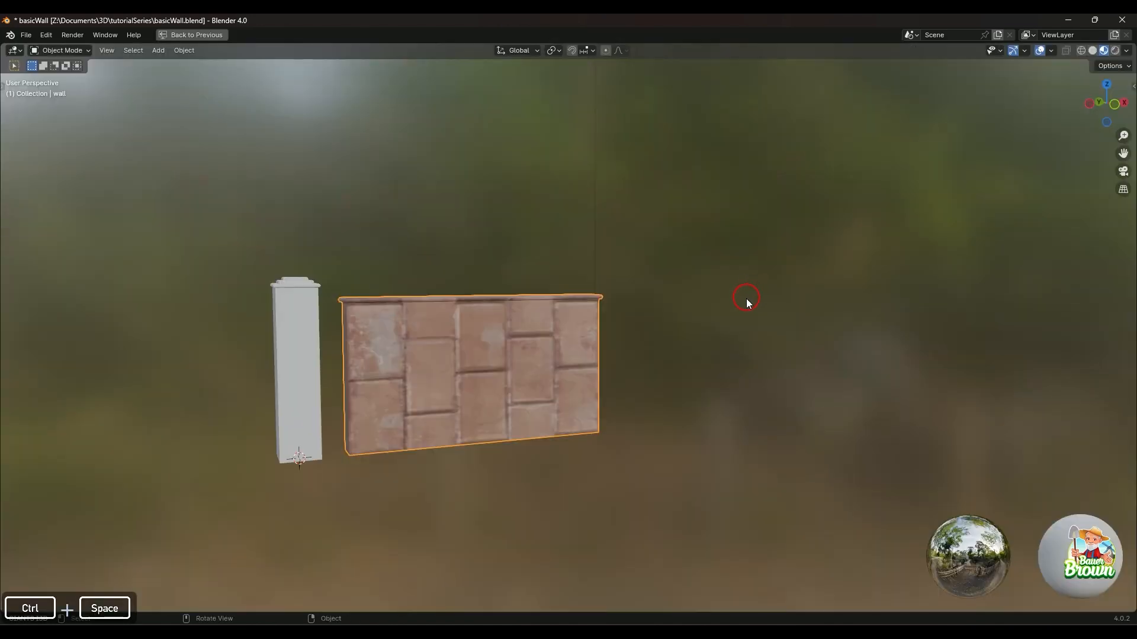
pyautogui.hotkey('ctrl', 'space')
pyautogui.hotkey('ctrl', 'space')
# Examine the generated Mapping, texture, Normal Map and Displacement nodes and how they connect to the Principled BSDF and Material Output
pyautogui.scroll(5, 628, 420)
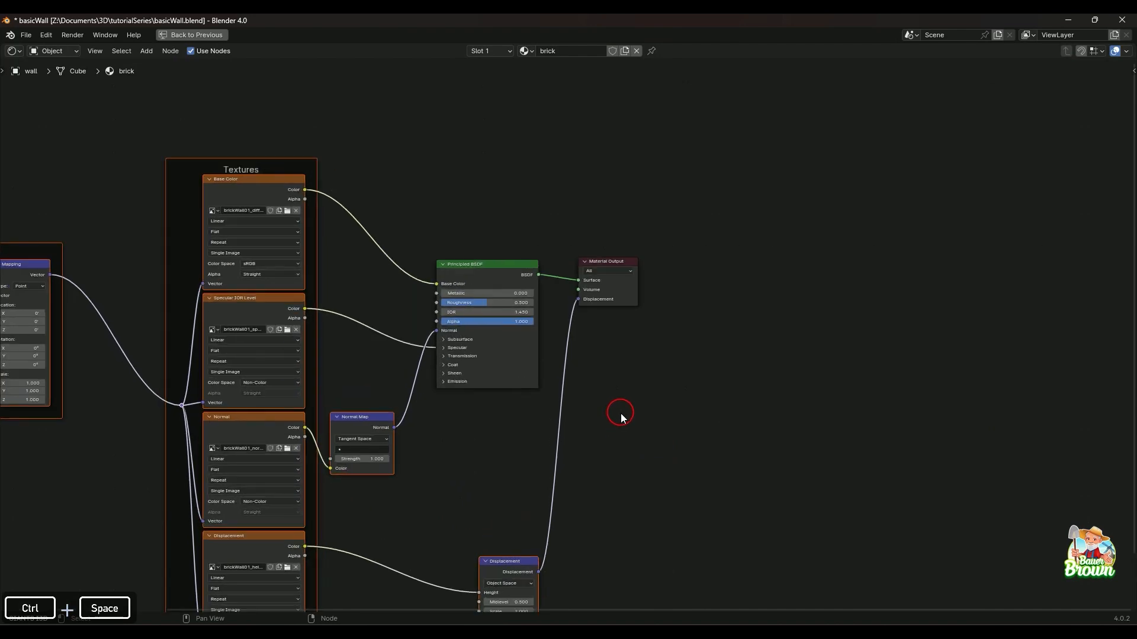
pyautogui.keyDown('shift'); pyautogui.moveTo(503, 374); pyautogui.dragTo(811, 250, button='middle'); pyautogui.keyUp('shift')
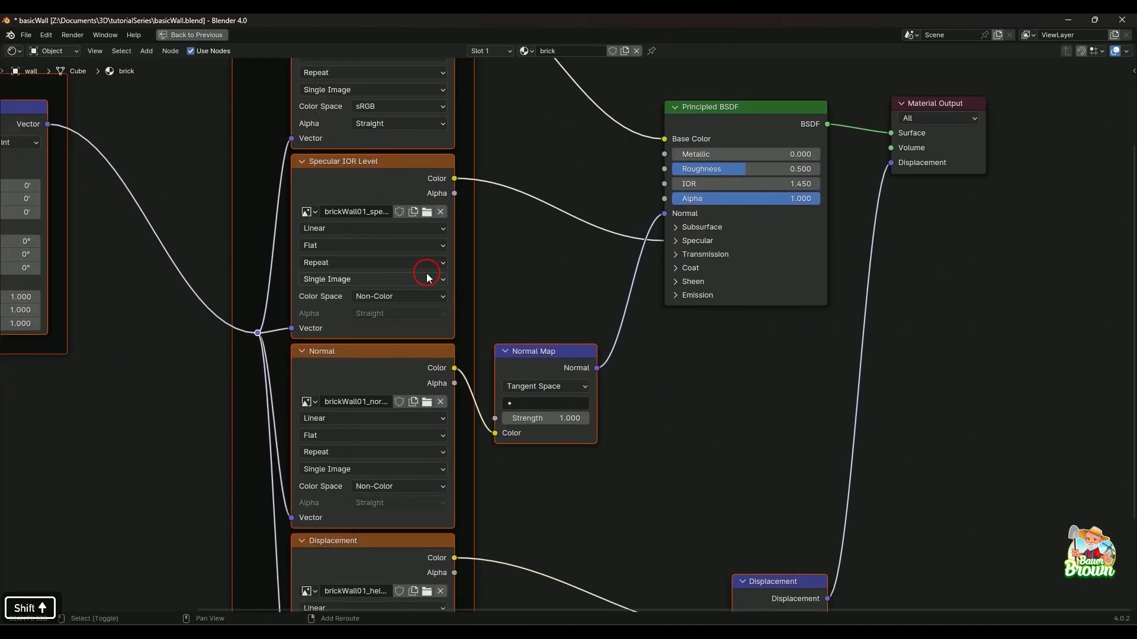
pyautogui.keyDown('shift'); pyautogui.moveTo(426, 272); pyautogui.dragTo(490, 316, button='middle'); pyautogui.keyUp('shift')
pyautogui.keyDown('shift'); pyautogui.moveTo(563, 293); pyautogui.dragTo(648, 270, button='middle'); pyautogui.keyUp('shift')
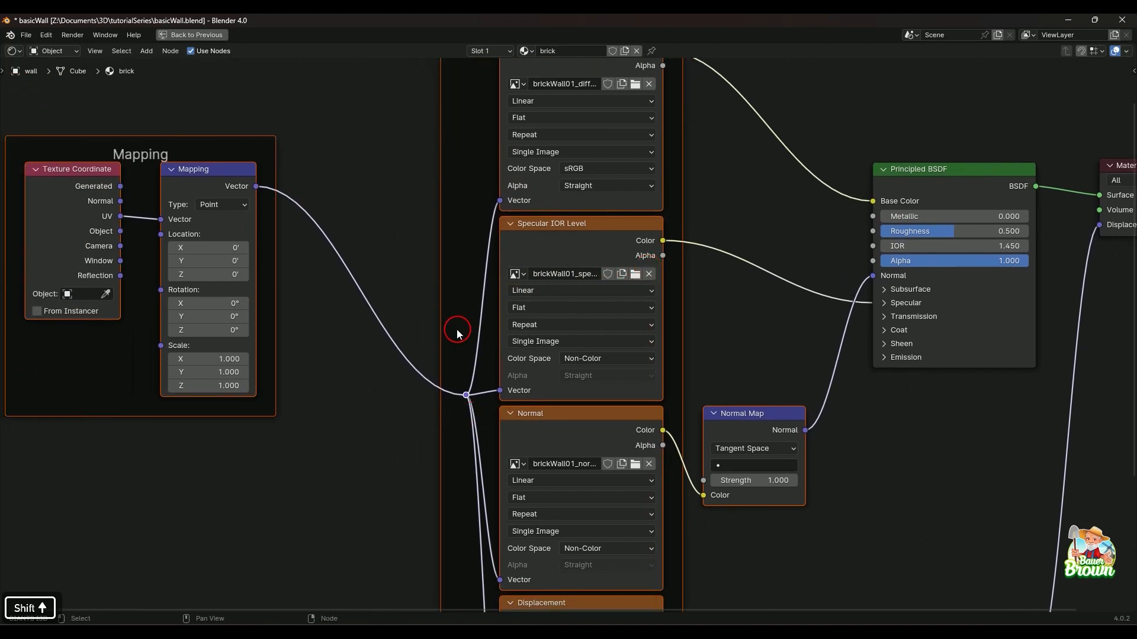
pyautogui.scroll(-1, 358, 320)
pyautogui.scroll(-2, 556, 373)
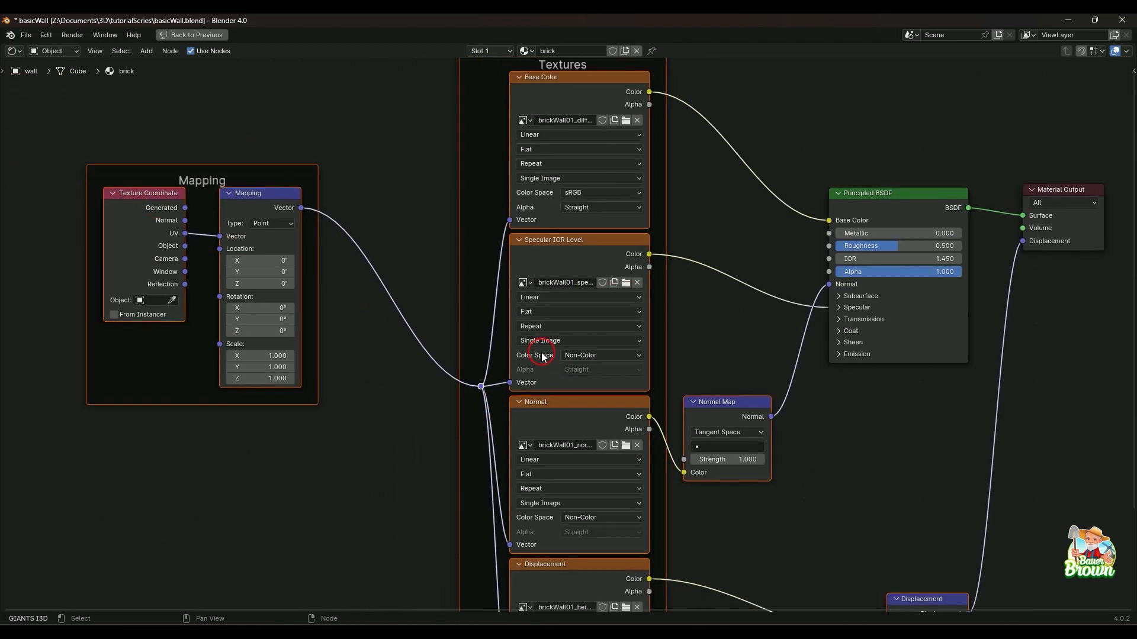
pyautogui.keyDown('shift'); pyautogui.moveTo(563, 368); pyautogui.dragTo(396, 274, button='middle'); pyautogui.keyUp('shift')
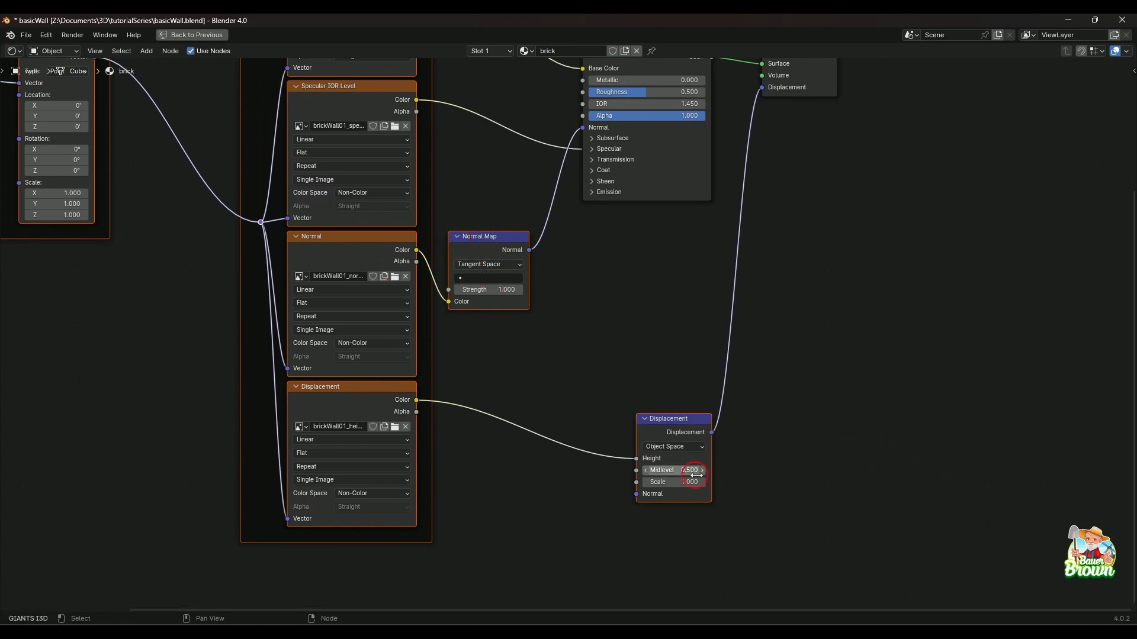
pyautogui.keyDown('shift'); pyautogui.moveTo(812, 282); pyautogui.dragTo(762, 474, button='middle'); pyautogui.keyUp('shift')
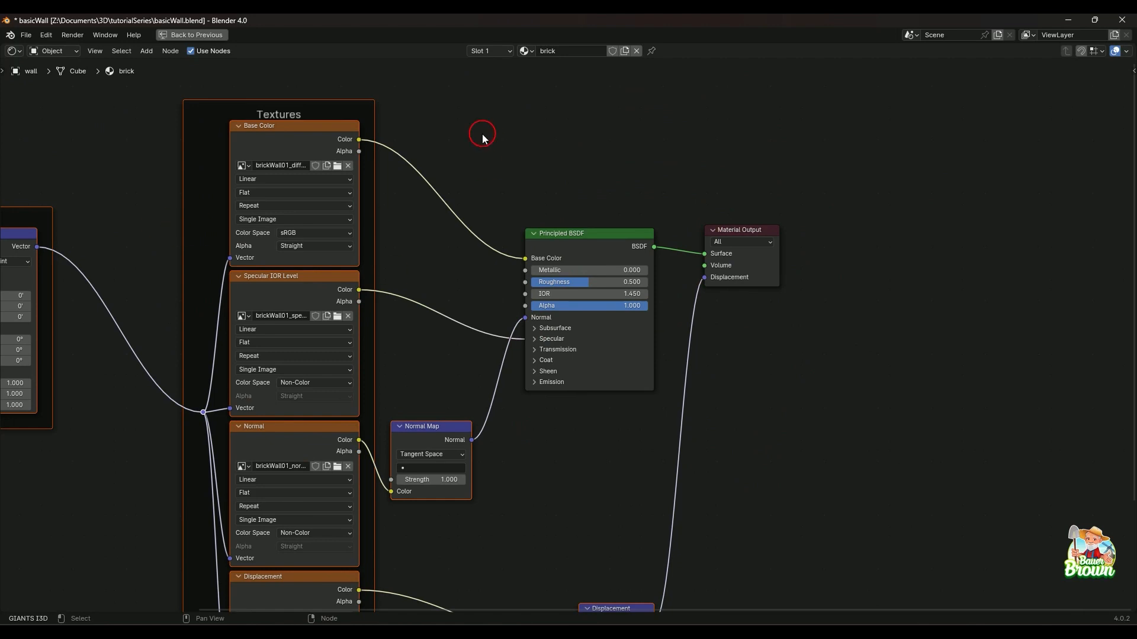
pyautogui.scroll(-3, 566, 367)
pyautogui.scroll(-2, 561, 386)
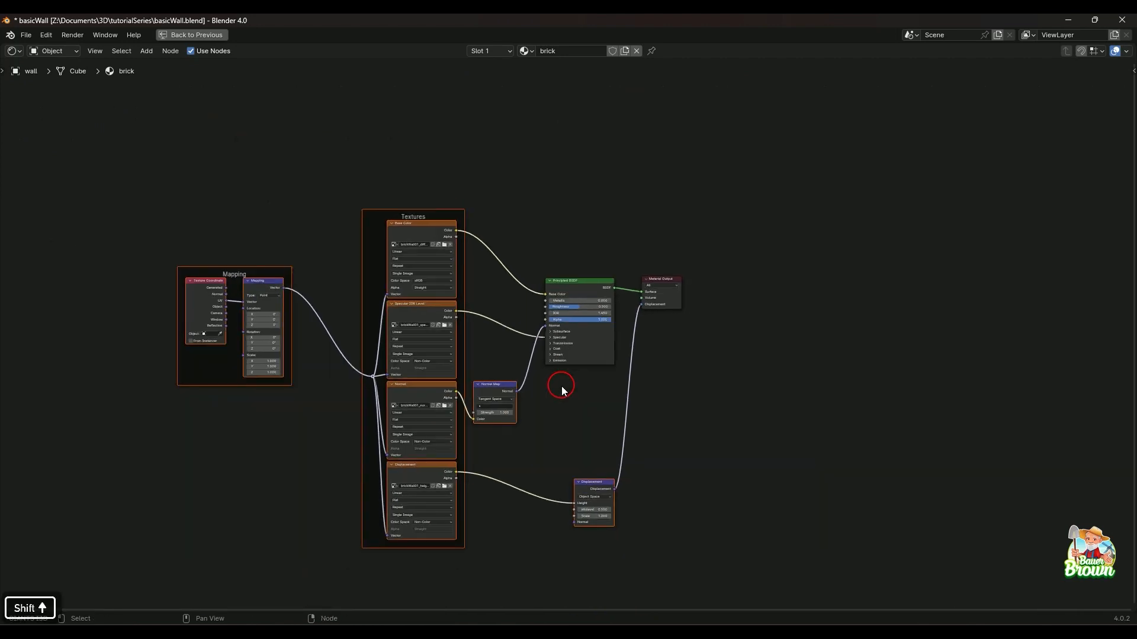
pyautogui.keyDown('shift'); pyautogui.moveTo(567, 393); pyautogui.dragTo(610, 305, button='middle'); pyautogui.keyUp('shift')
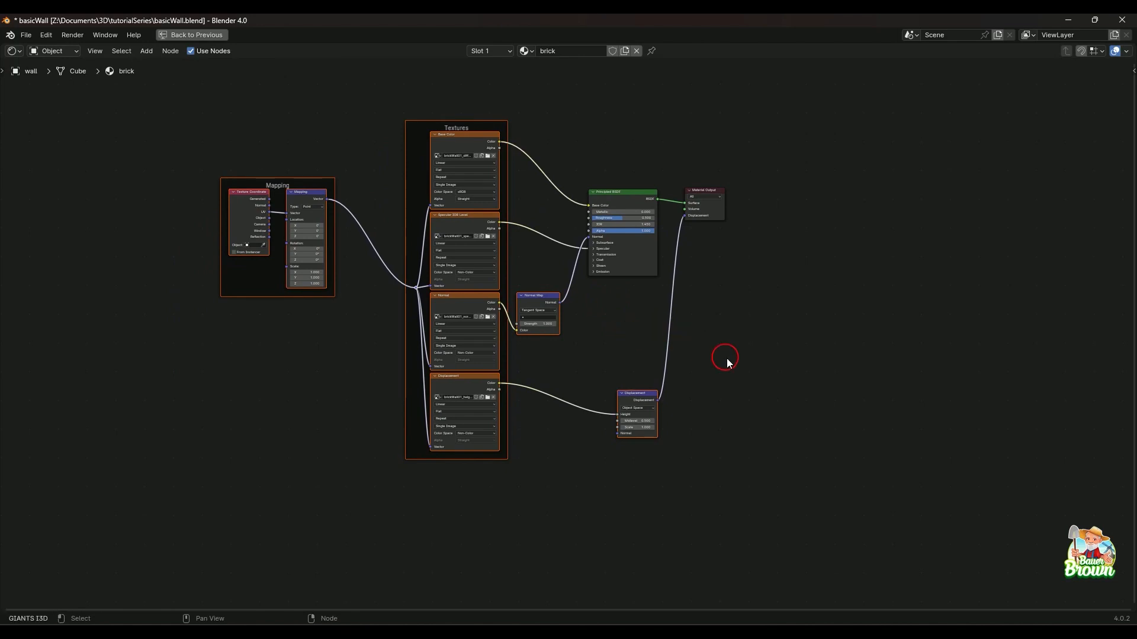
# Restore the full workspace layout, inspect the textured wall from another angle, and maximize the shader editor again
pyautogui.hotkey('ctrl', 'space')
pyautogui.moveTo(586, 186)
pyautogui.mouseDown(button='middle')
pyautogui.moveTo(652, 210)
pyautogui.moveTo(594, 256)
pyautogui.moveTo(617, 228)
pyautogui.moveTo(520, 144)
pyautogui.moveTo(533, 188)
pyautogui.moveTo(610, 188)
pyautogui.moveTo(517, 264)
pyautogui.moveTo(610, 259)
pyautogui.moveTo(477, 246)
pyautogui.moveTo(568, 264)
pyautogui.mouseUp(button='middle')
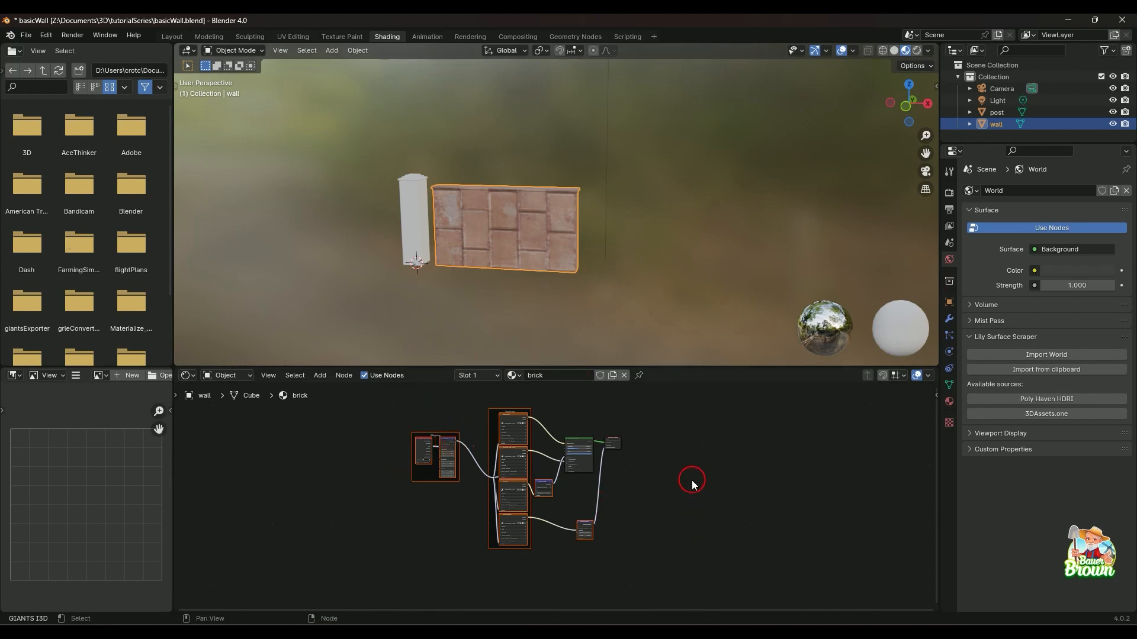
pyautogui.hotkey('ctrl', 'space')
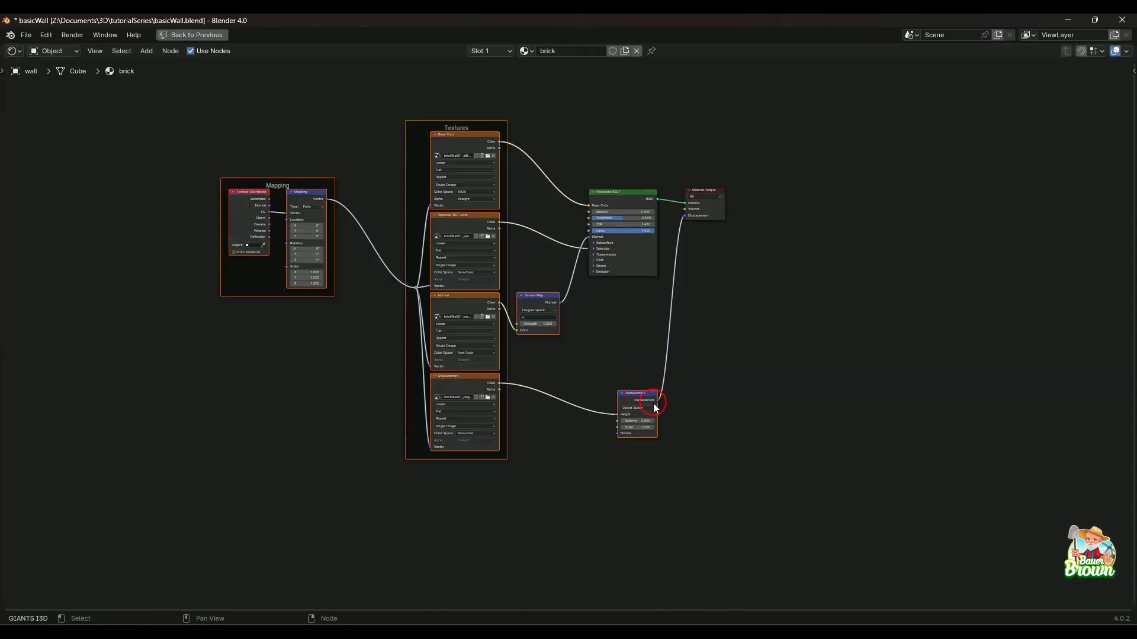
# Move the generated nodes farther from the Principled BSDF and detach the Displacement node from the height texture and Material Output
pyautogui.moveTo(656, 394); pyautogui.dragTo(614, 391)
pyautogui.click(730, 258)
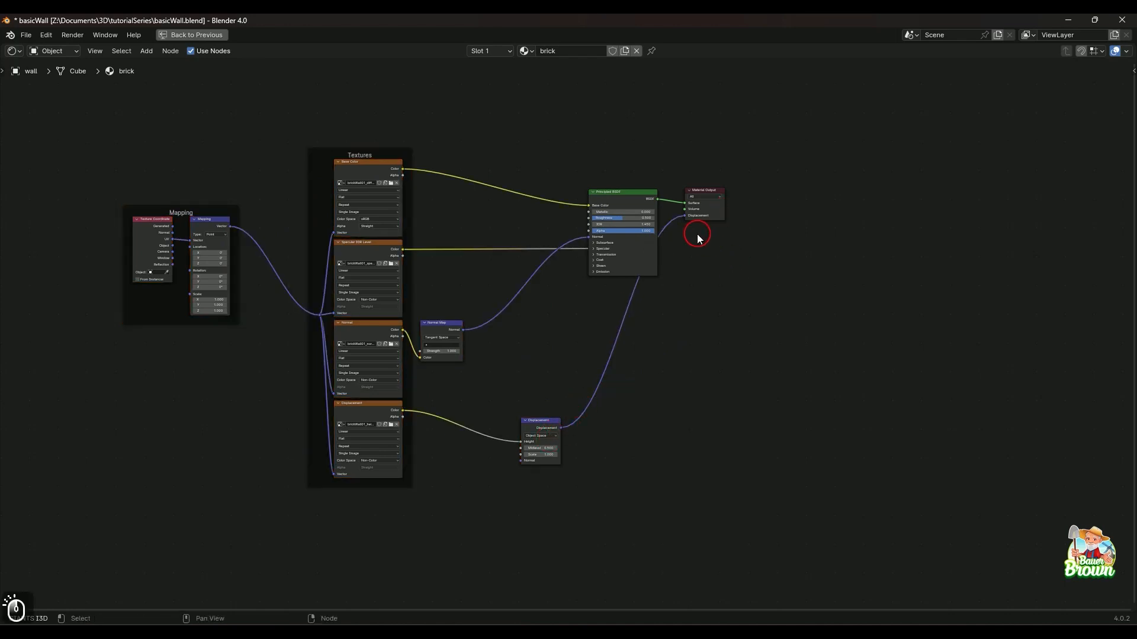
pyautogui.moveTo(682, 220); pyautogui.dragTo(503, 447)
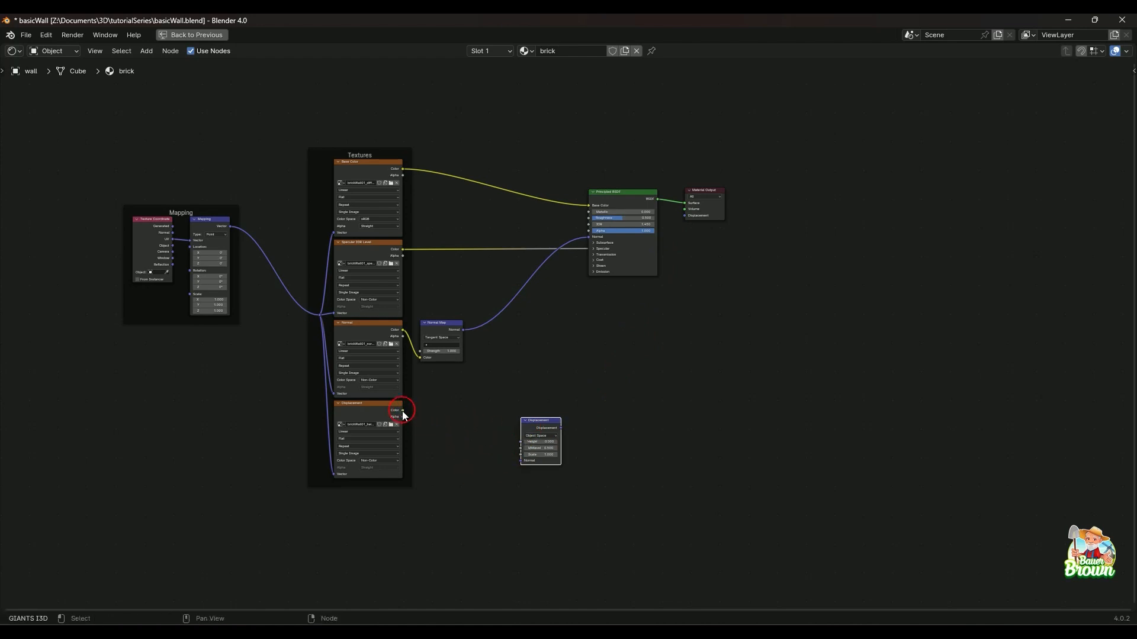
# Link the height texture's Color to the Material Output's Displacement input and insert the Displacement node into that link below the Principled BSDF
pyautogui.moveTo(403, 411); pyautogui.dragTo(684, 216)
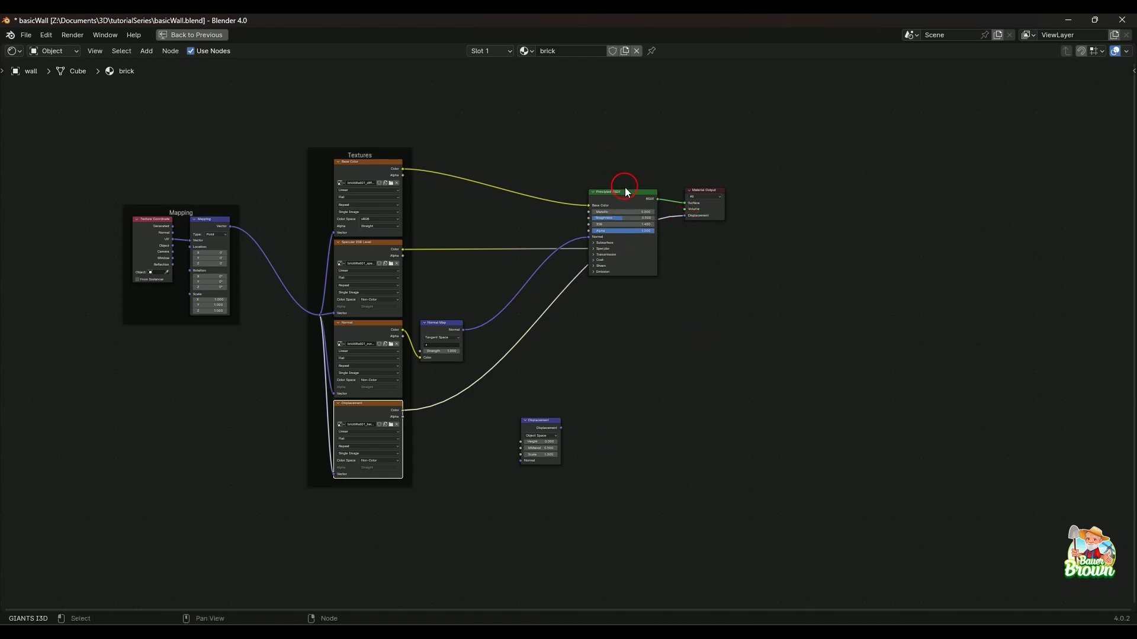
pyautogui.moveTo(628, 197); pyautogui.dragTo(577, 175)
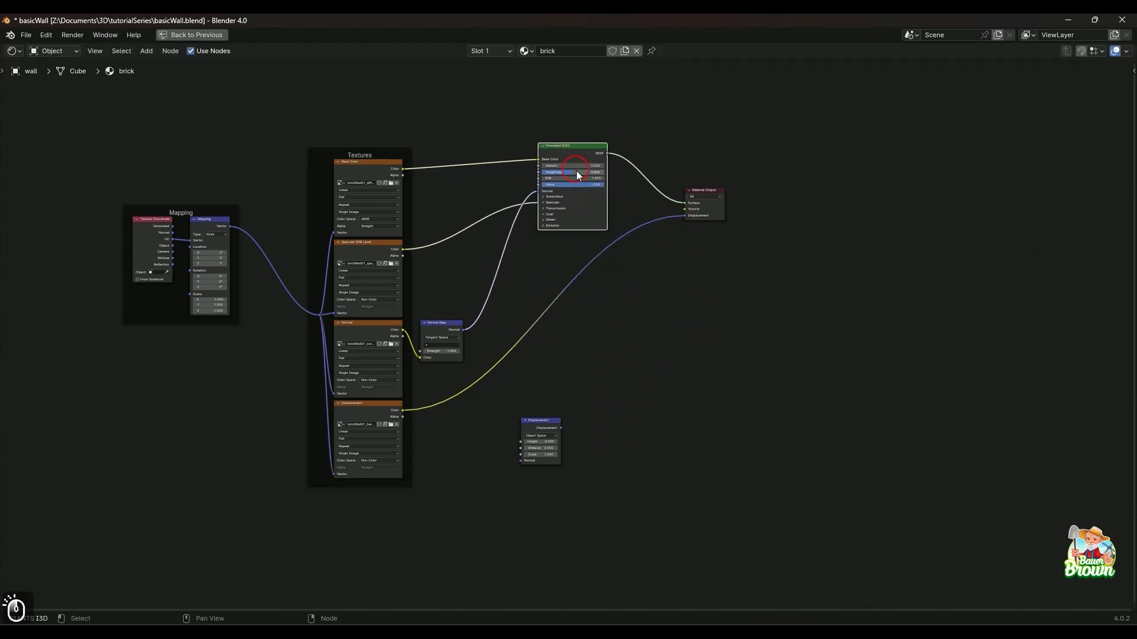
pyautogui.click(538, 423)
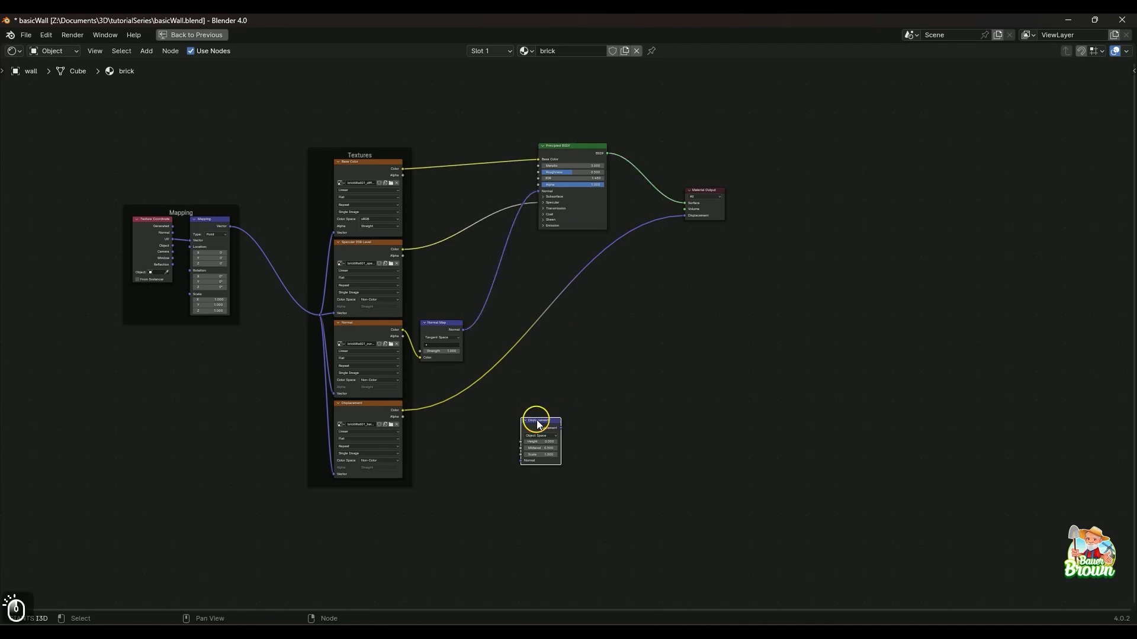
pyautogui.moveTo(538, 424); pyautogui.dragTo(560, 278)
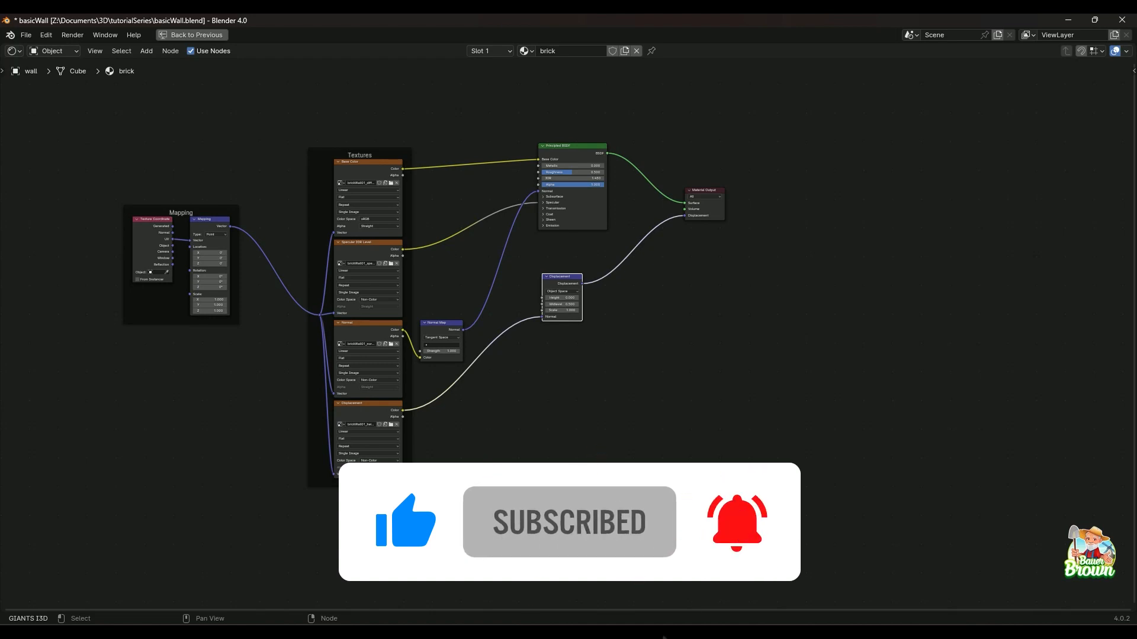
pyautogui.scroll(2, 620, 444)
pyautogui.scroll(-2, 620, 444)
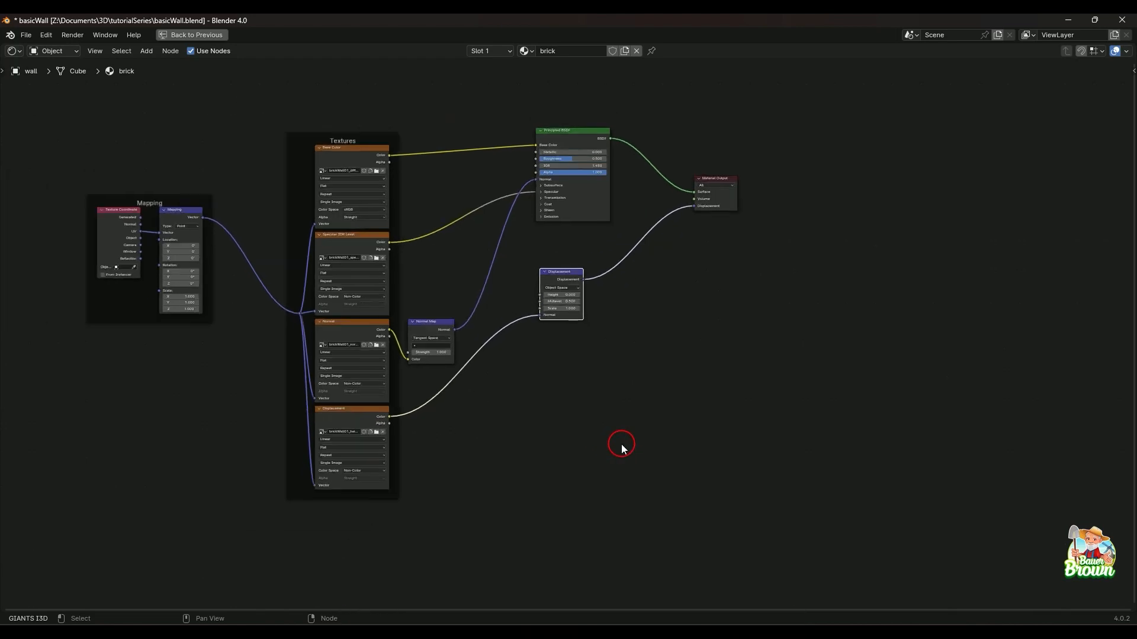
# Review the rewired brick node setup, restore the full workspace layout, and inspect the textured wall from several angles
pyautogui.scroll(-1, 631, 364)
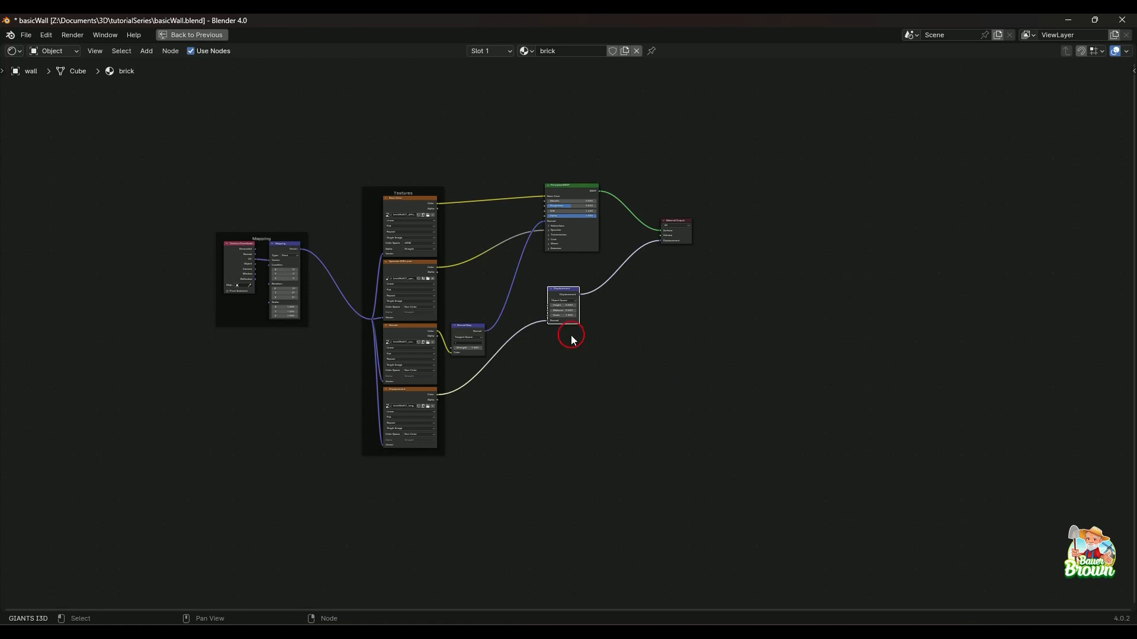
pyautogui.scroll(4, 368, 297)
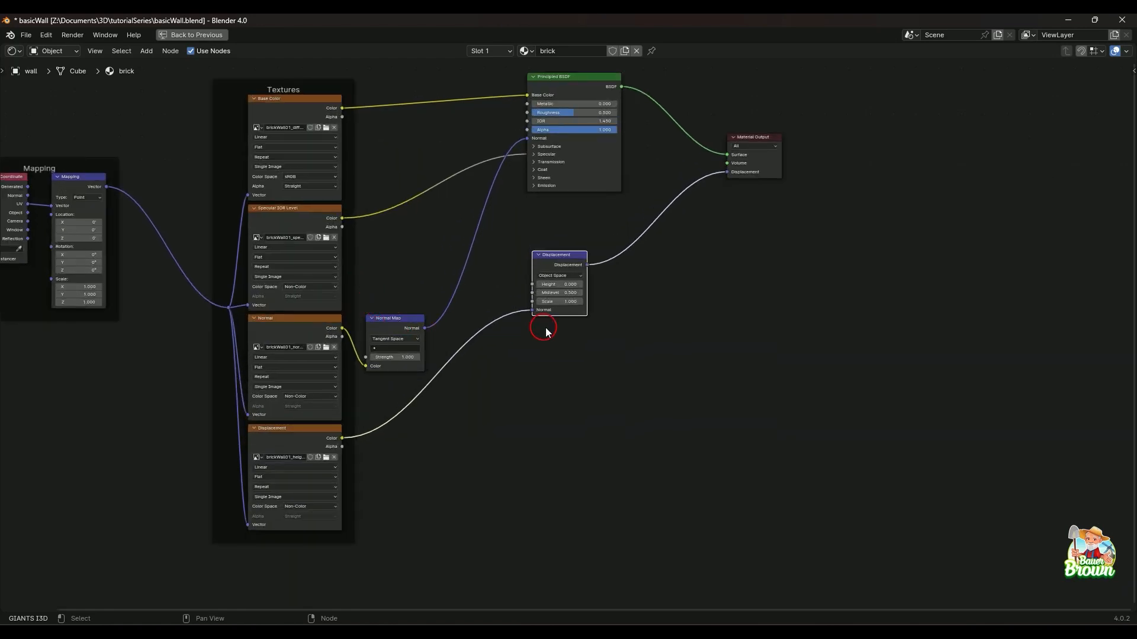
pyautogui.scroll(-1, 570, 334)
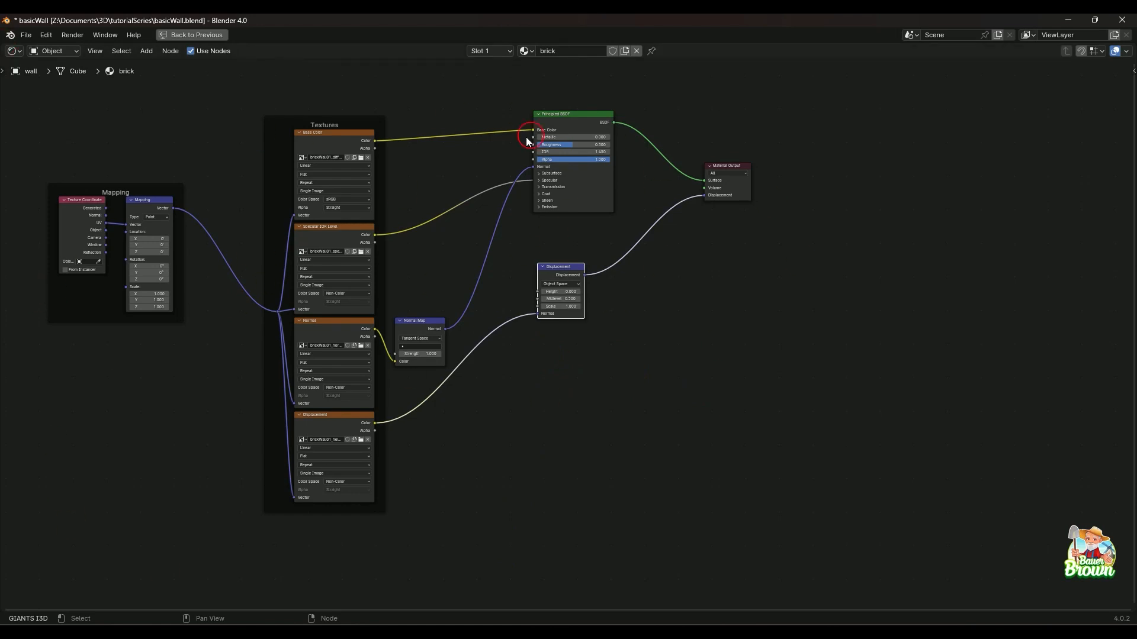
pyautogui.hotkey('ctrl', 'space')
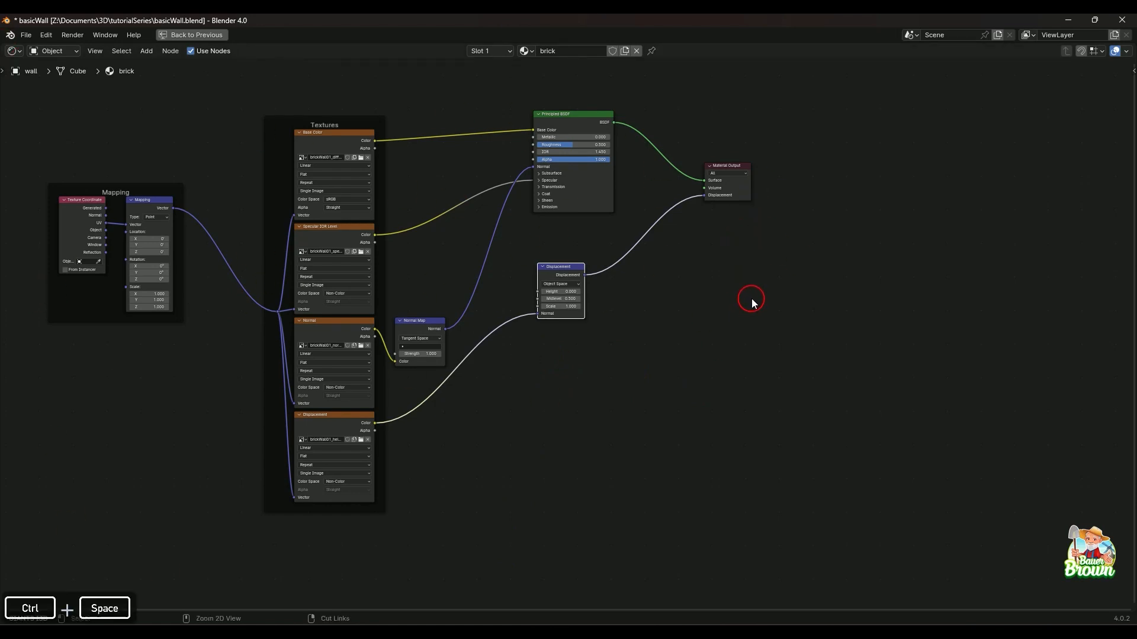
pyautogui.hotkey('ctrl', 'space')
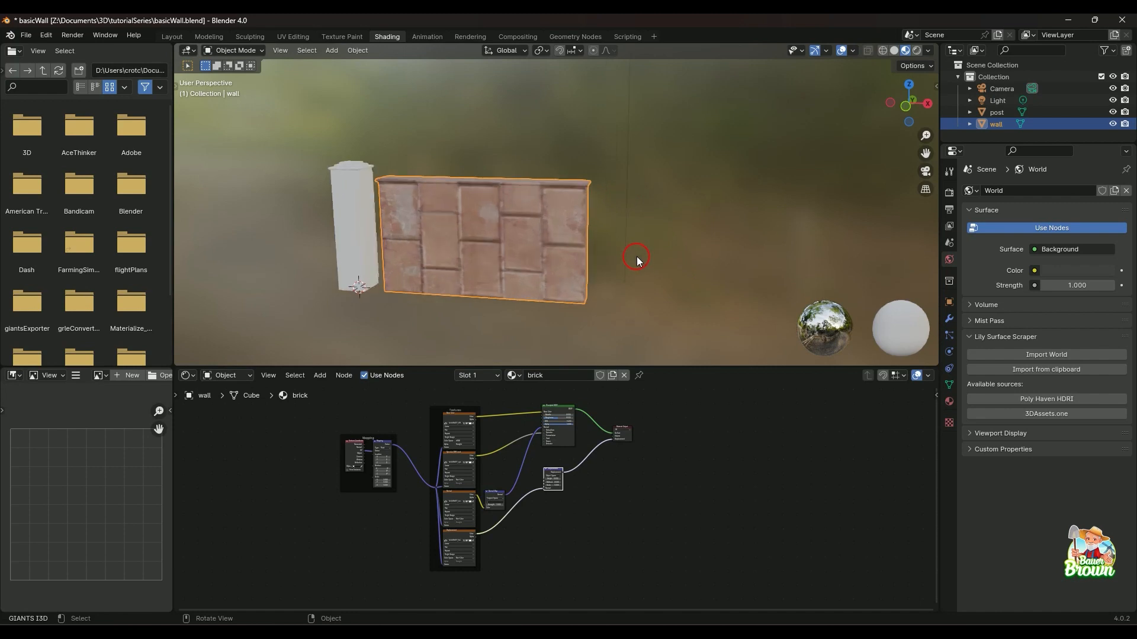
pyautogui.moveTo(637, 257)
pyautogui.mouseDown(button='middle')
pyautogui.moveTo(680, 219)
pyautogui.moveTo(640, 279)
pyautogui.mouseUp(button='middle')
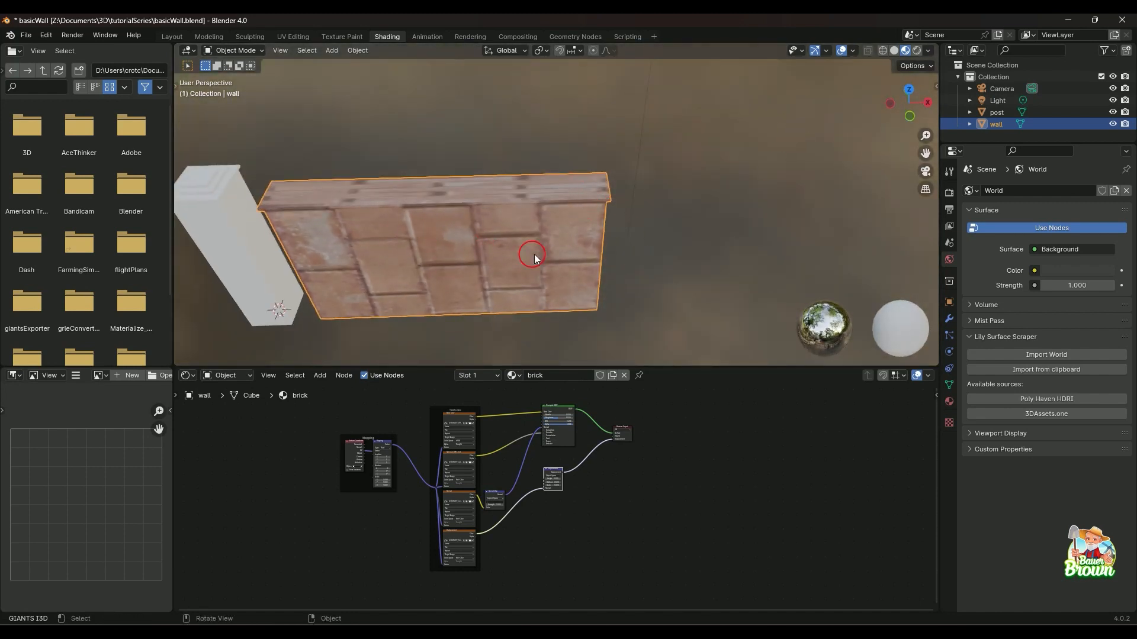
pyautogui.click(702, 221)
pyautogui.moveTo(703, 221); pyautogui.dragTo(523, 223, button='middle')
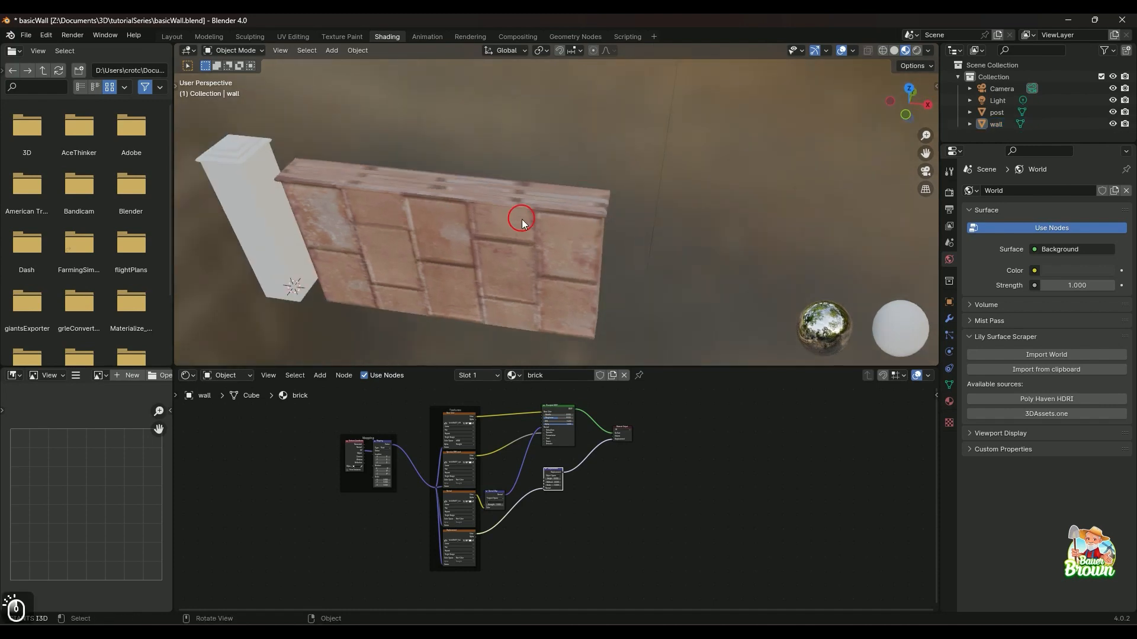
pyautogui.moveTo(629, 290); pyautogui.dragTo(581, 229, button='middle')
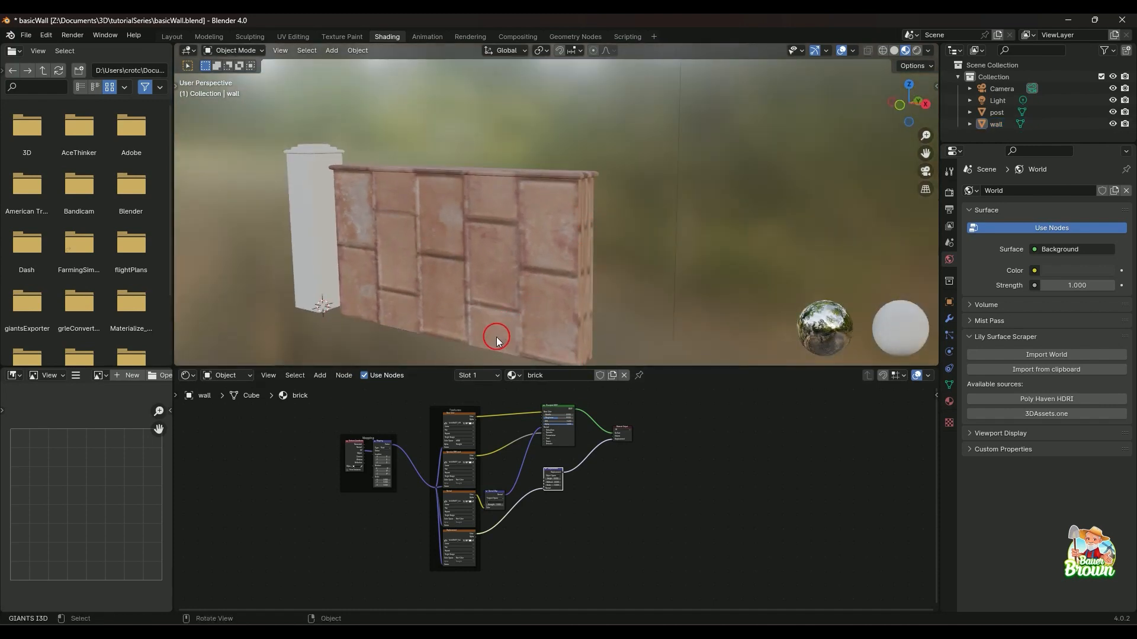
pyautogui.moveTo(497, 339); pyautogui.dragTo(469, 236, button='middle')
pyautogui.moveTo(538, 292)
pyautogui.mouseDown(button='middle')
pyautogui.moveTo(558, 269)
pyautogui.moveTo(532, 309)
pyautogui.mouseUp(button='middle')
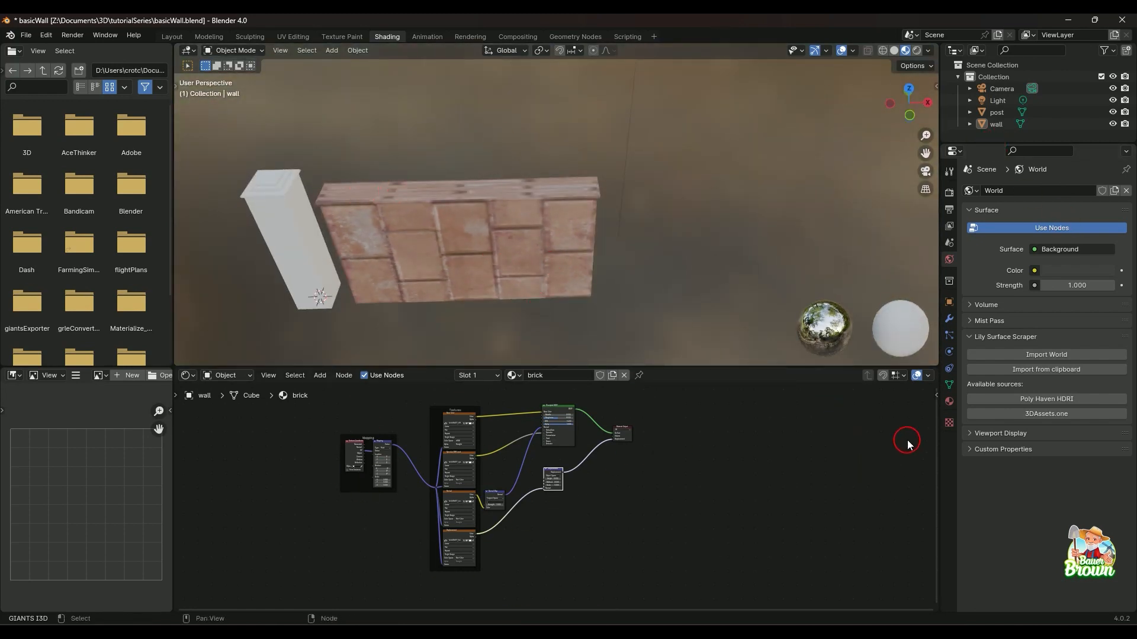
# In the Modeling workspace, add a second material slot to the wall and create a new material named cement in it
pyautogui.click(293, 37)
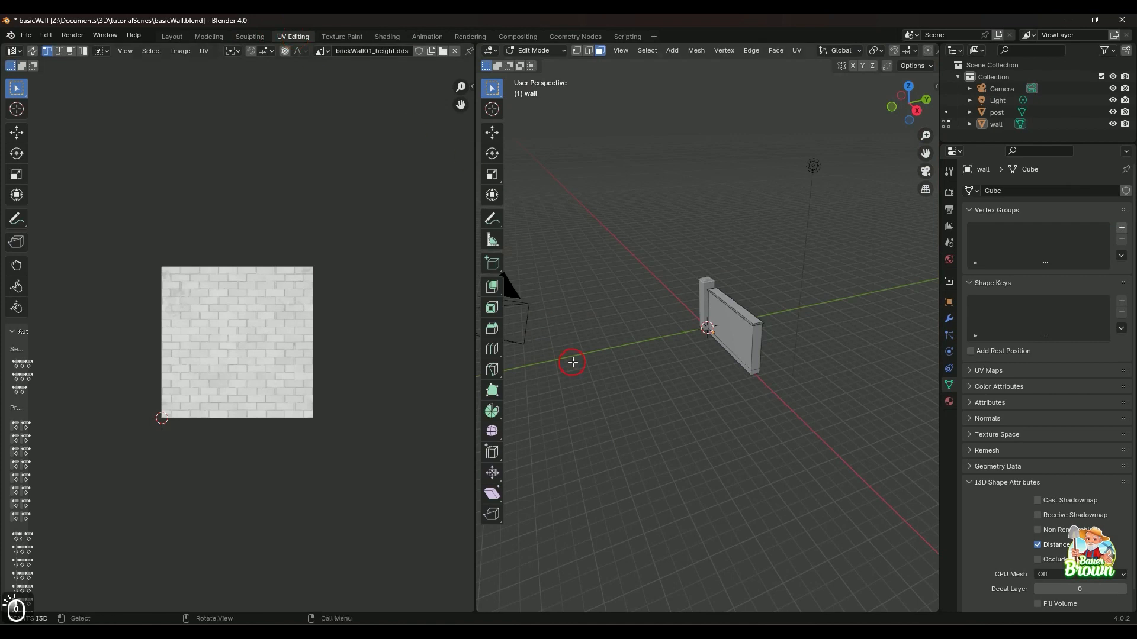
pyautogui.doubleClick(207, 36)
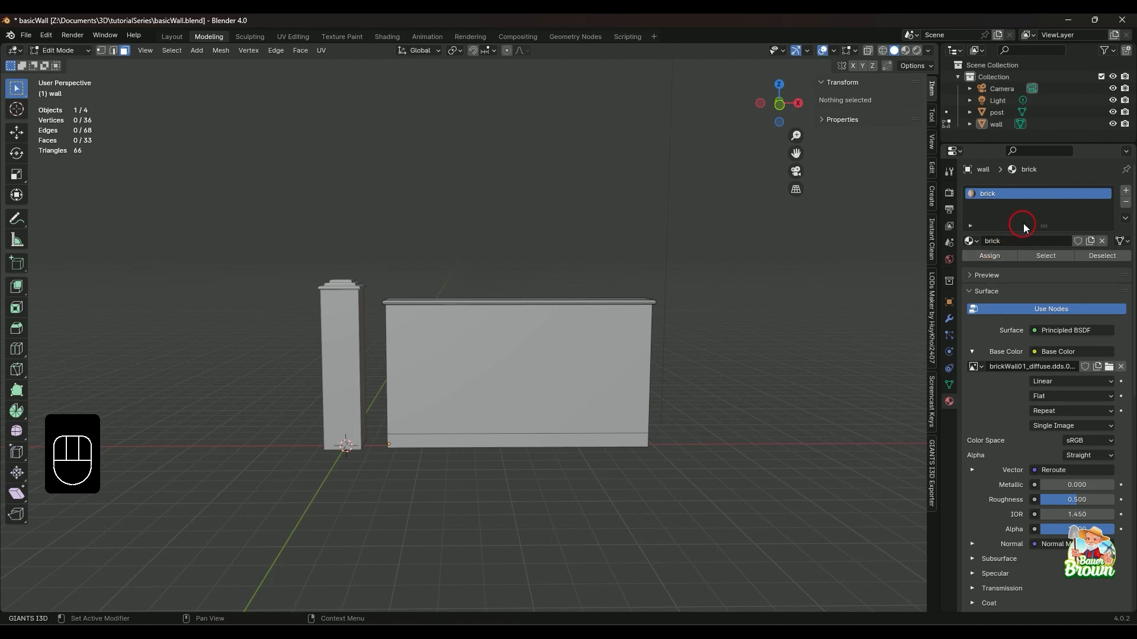
pyautogui.click(1125, 192)
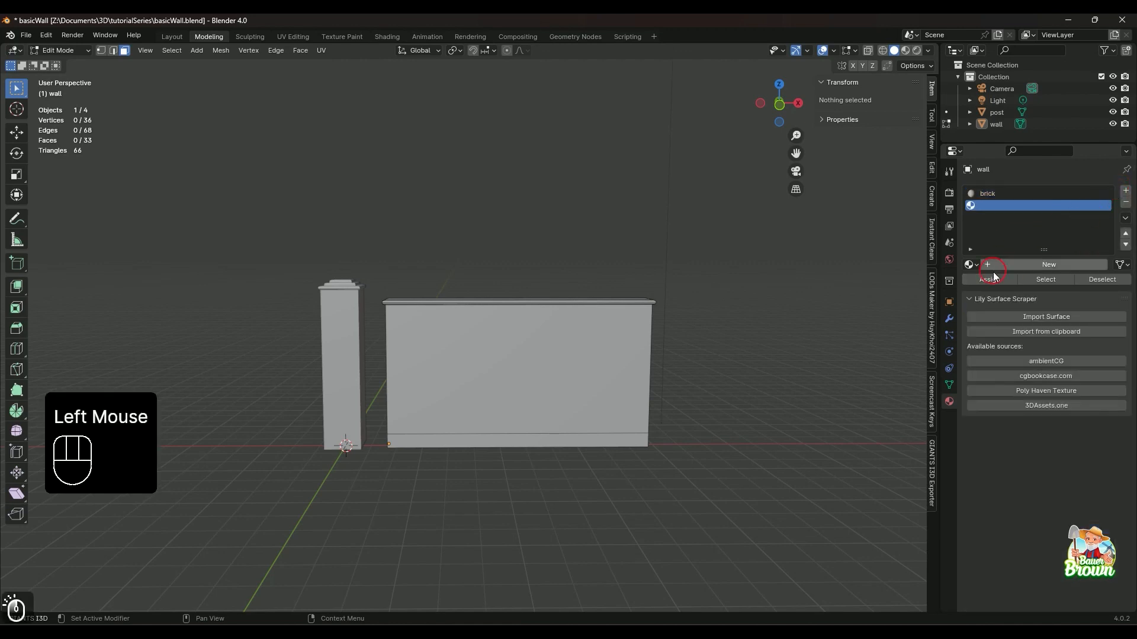
pyautogui.click(1009, 260)
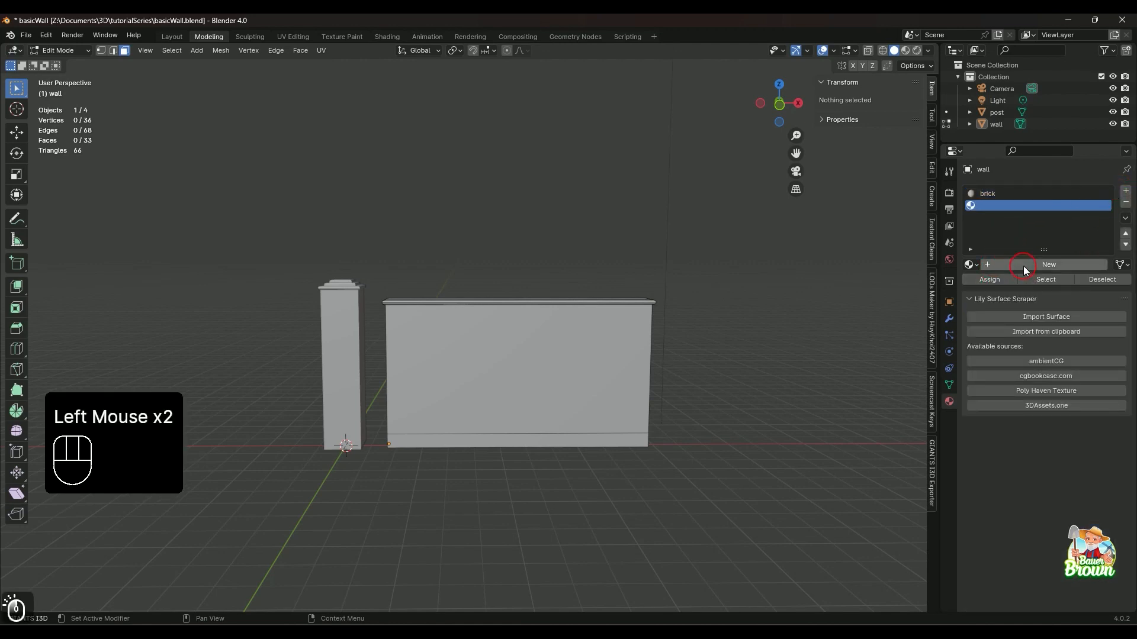
pyautogui.click(1023, 265)
pyautogui.doubleClick(1003, 210)
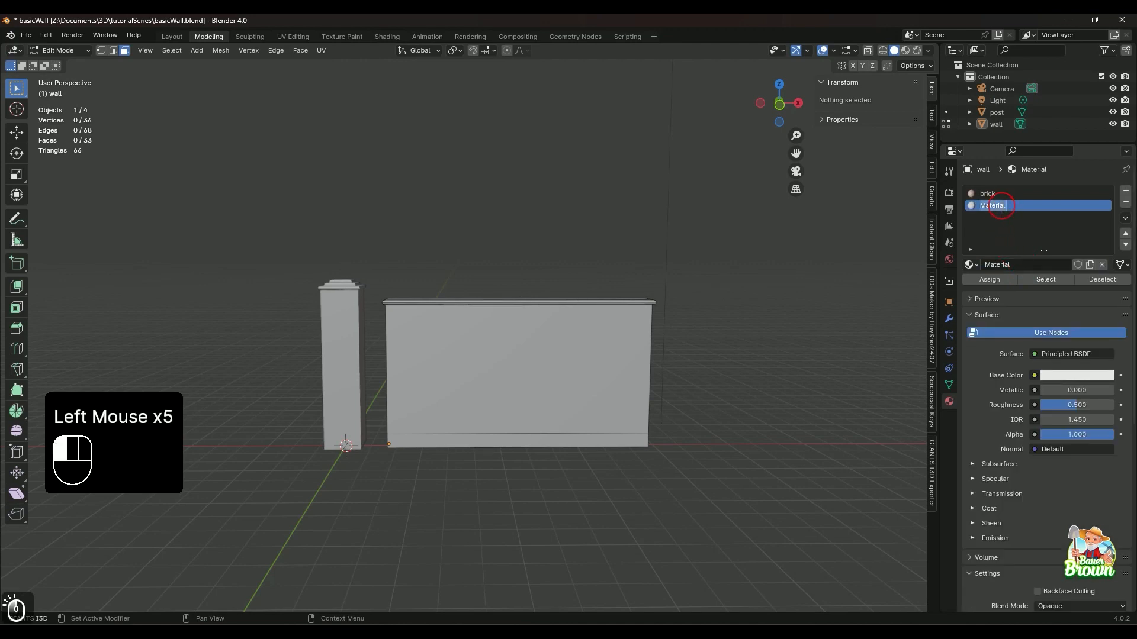
pyautogui.write('ceme')
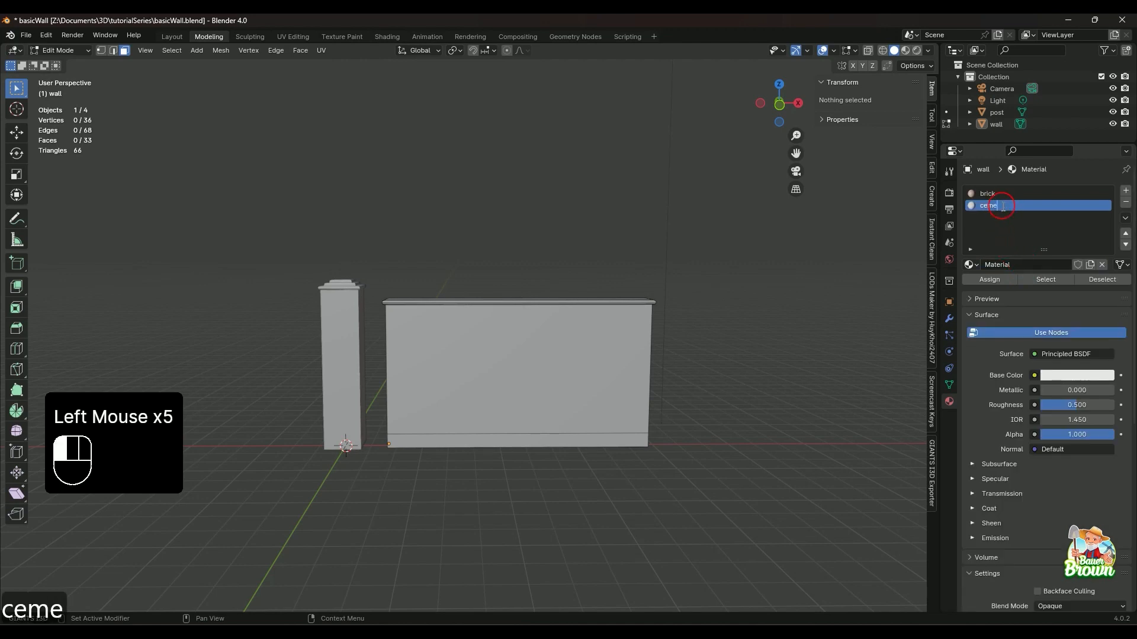
pyautogui.write('nt')
pyautogui.press('Return')
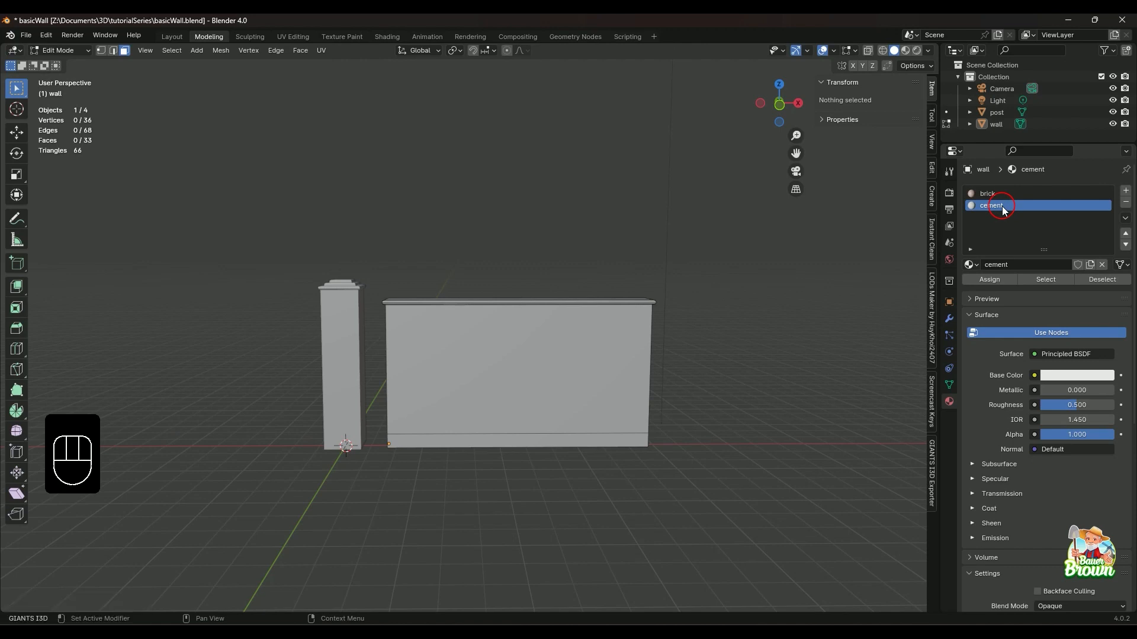
# Select the four faces of the narrow band around the wall's base and assign the cement material to them
pyautogui.scroll(1, 690, 464)
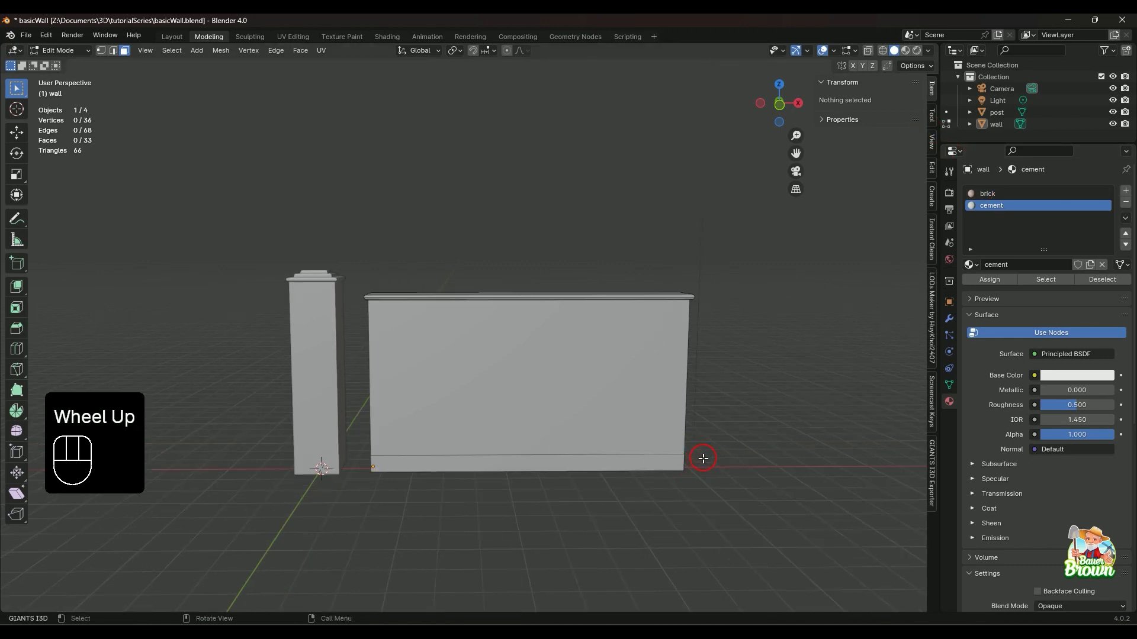
pyautogui.click(1058, 282)
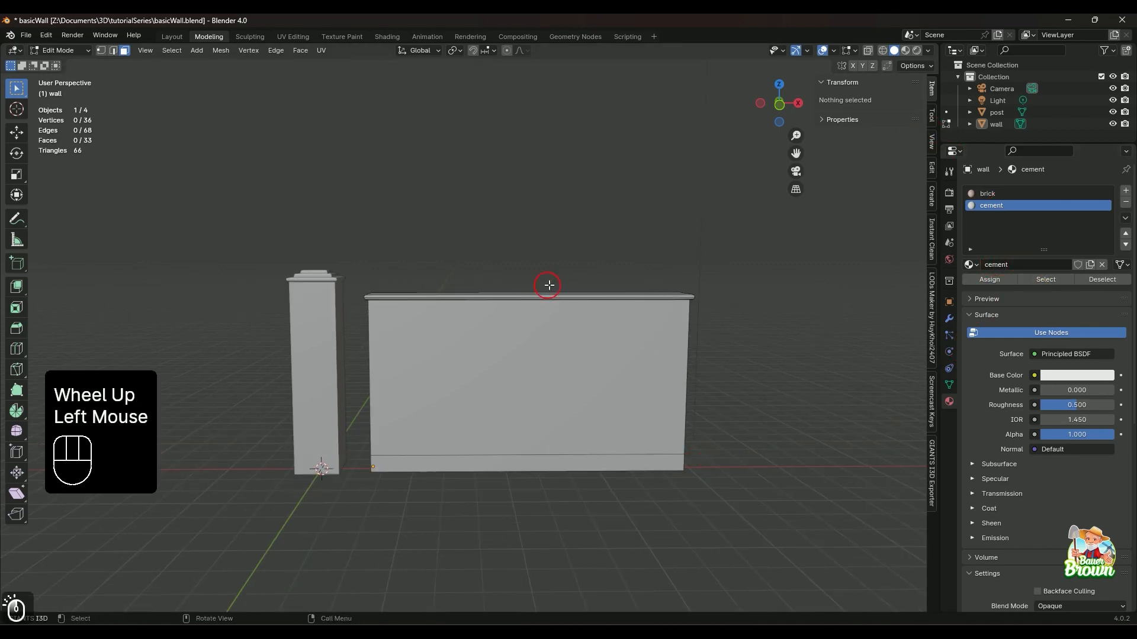
pyautogui.moveTo(703, 307); pyautogui.dragTo(670, 363, button='middle')
pyautogui.scroll(1, 631, 429)
pyautogui.moveTo(667, 374); pyautogui.dragTo(634, 160, button='middle')
pyautogui.scroll(1, 538, 315)
pyautogui.keyDown('shift'); pyautogui.moveTo(538, 315); pyautogui.dragTo(591, 451, button='middle'); pyautogui.keyUp('shift')
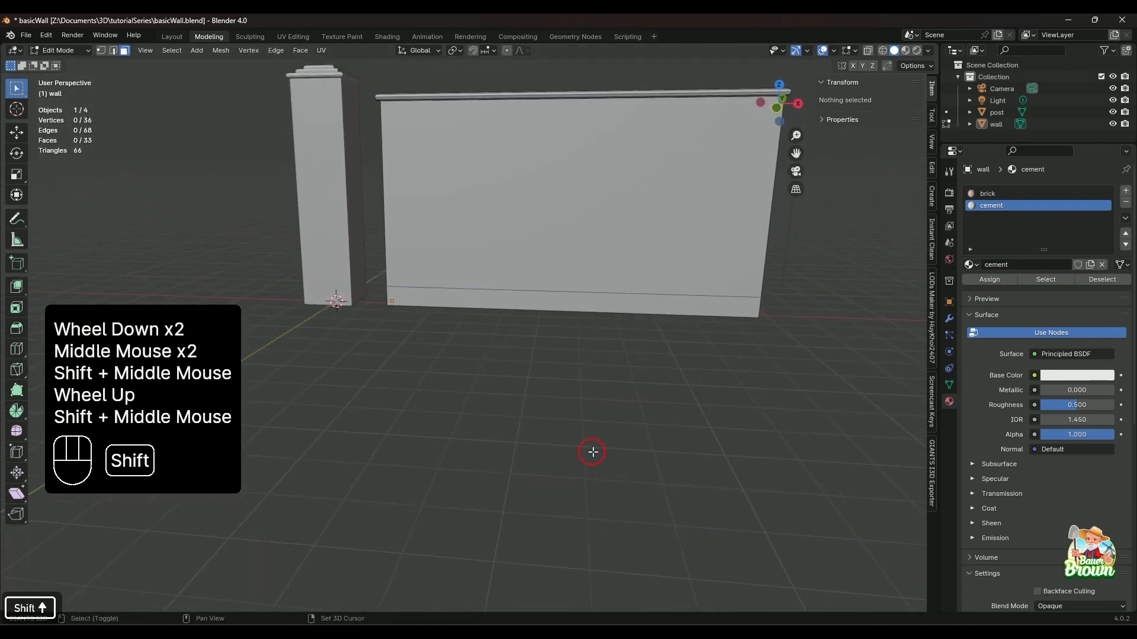
pyautogui.click(677, 312)
pyautogui.moveTo(677, 312); pyautogui.dragTo(553, 338, button='middle')
pyautogui.keyDown('shift'); pyautogui.click(644, 314); pyautogui.keyUp('shift')
pyautogui.keyDown('shift'); pyautogui.click(583, 298); pyautogui.keyUp('shift')
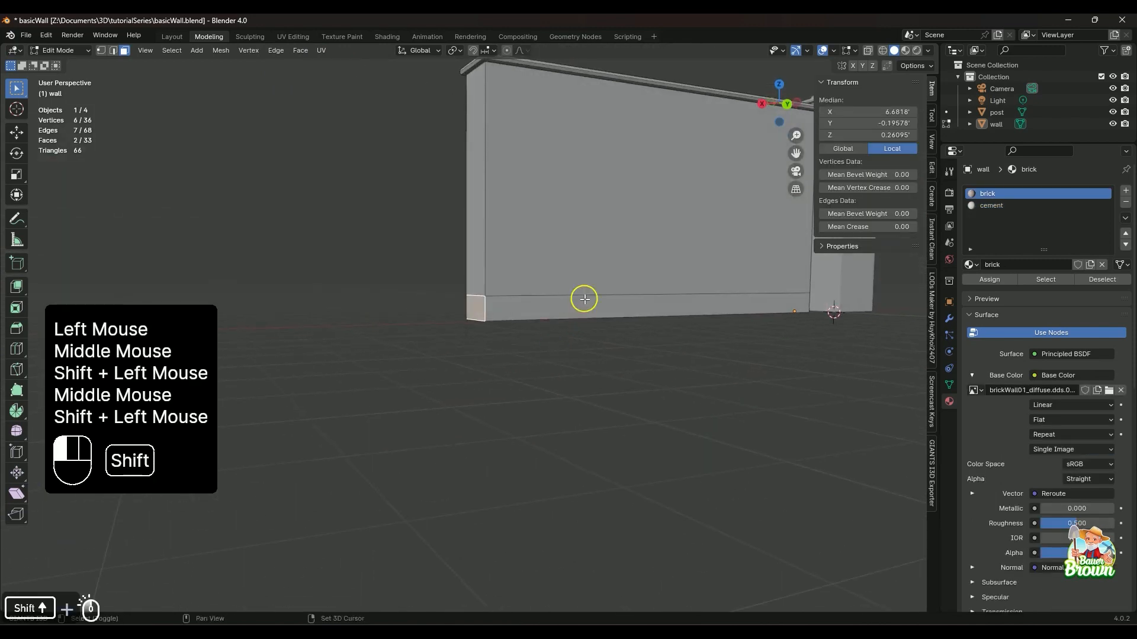
pyautogui.keyDown('shift'); pyautogui.moveTo(812, 353); pyautogui.dragTo(670, 413, button='middle'); pyautogui.keyUp('shift')
pyautogui.keyDown('shift'); pyautogui.click(424, 395); pyautogui.keyUp('shift')
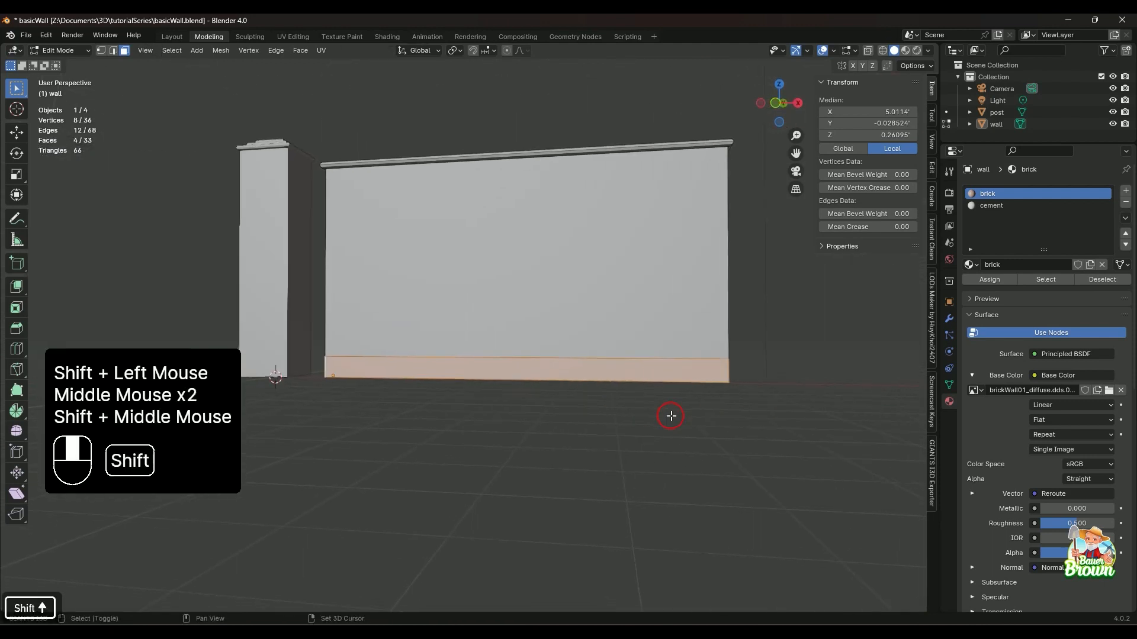
pyautogui.click(993, 279)
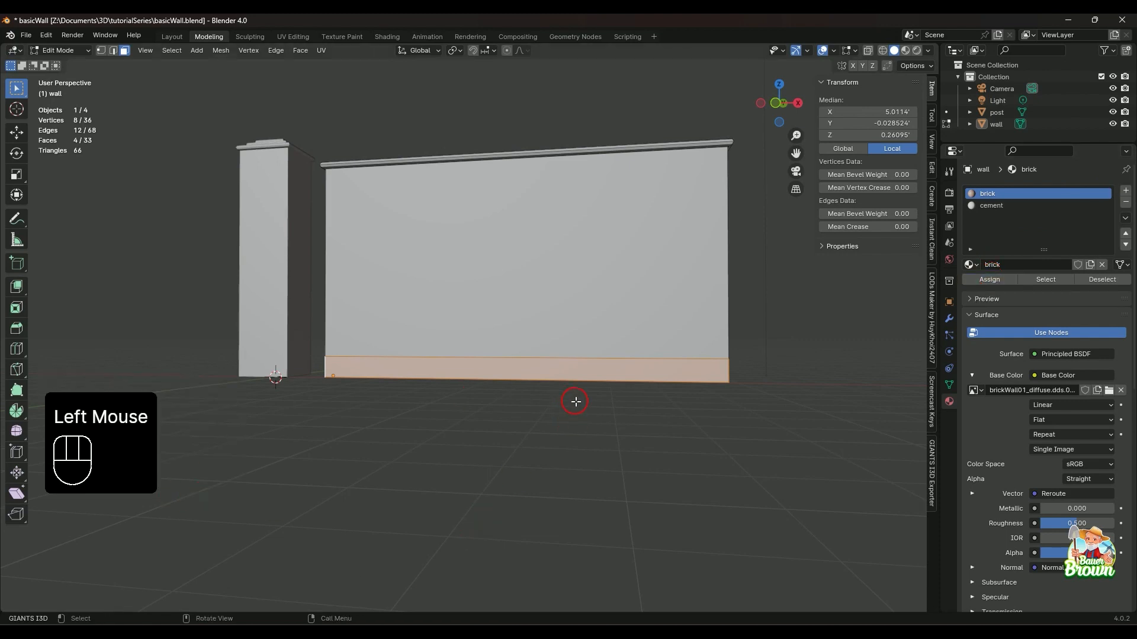
pyautogui.click(992, 206)
pyautogui.click(990, 280)
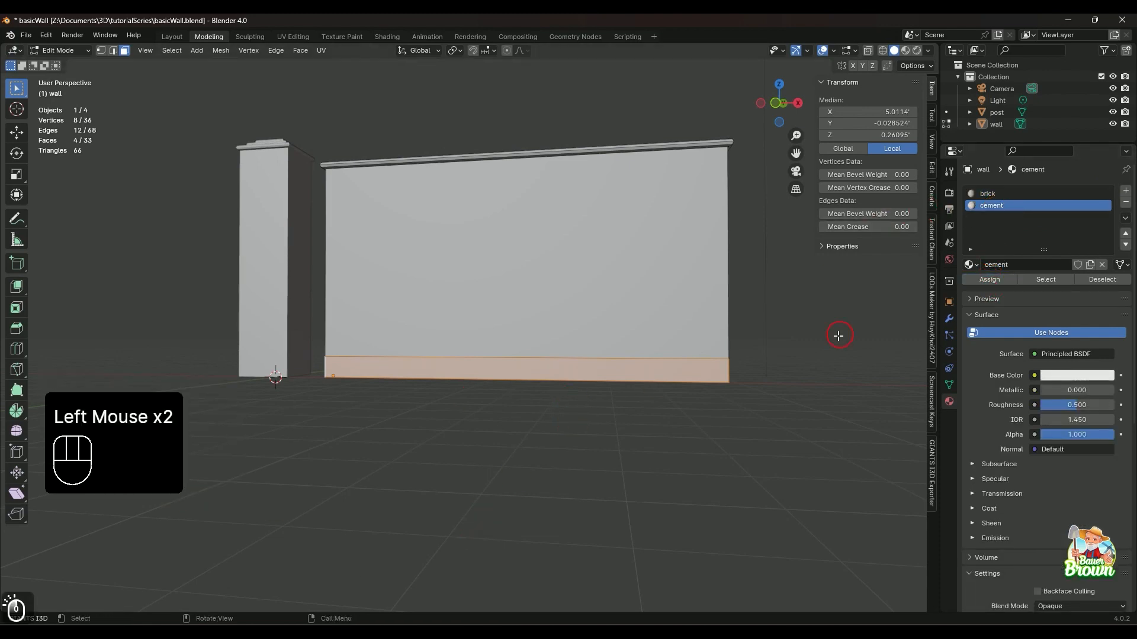
# Box-select all faces of the wall's top cap with X-ray in front view and assign the cement material to them
pyautogui.scroll(-1, 747, 314)
pyautogui.moveTo(738, 281); pyautogui.dragTo(723, 305, button='middle')
pyautogui.scroll(2, 730, 339)
pyautogui.press('KP_1')
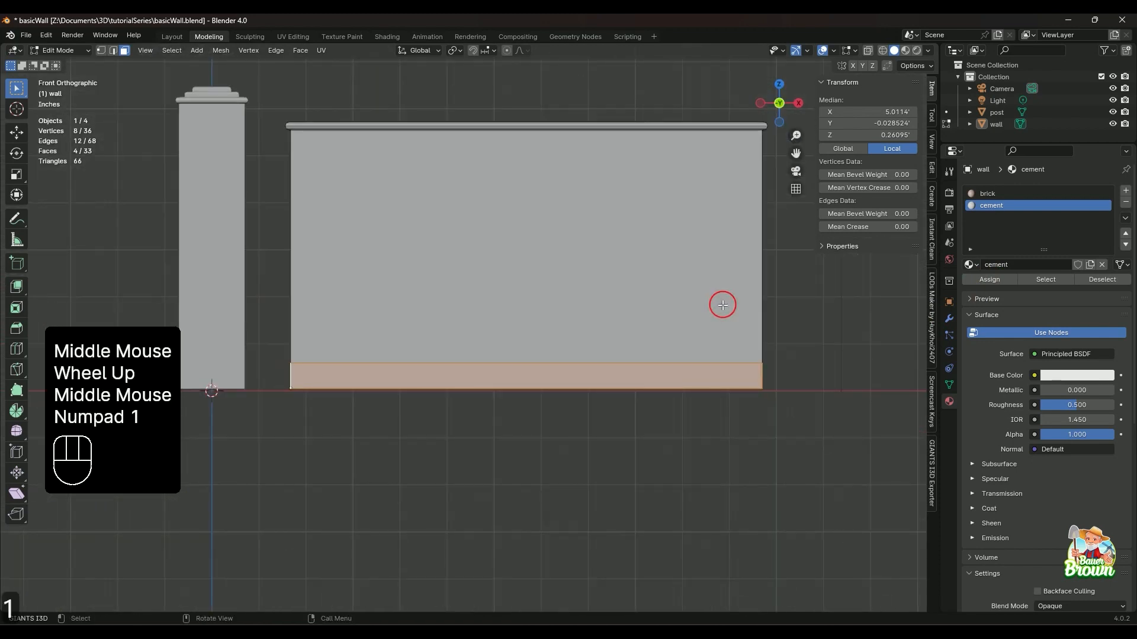
pyautogui.hotkey('alt', 'z')
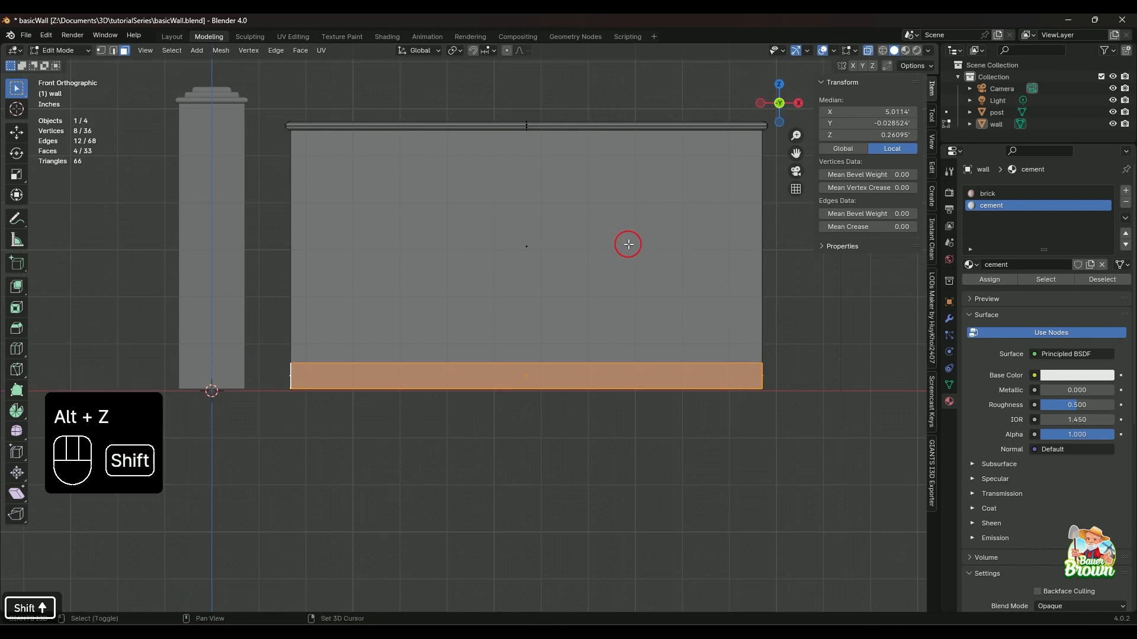
pyautogui.keyDown('shift'); pyautogui.moveTo(295, 71); pyautogui.dragTo(292, 134, button='middle'); pyautogui.keyUp('shift')
pyautogui.moveTo(280, 168); pyautogui.dragTo(774, 194)
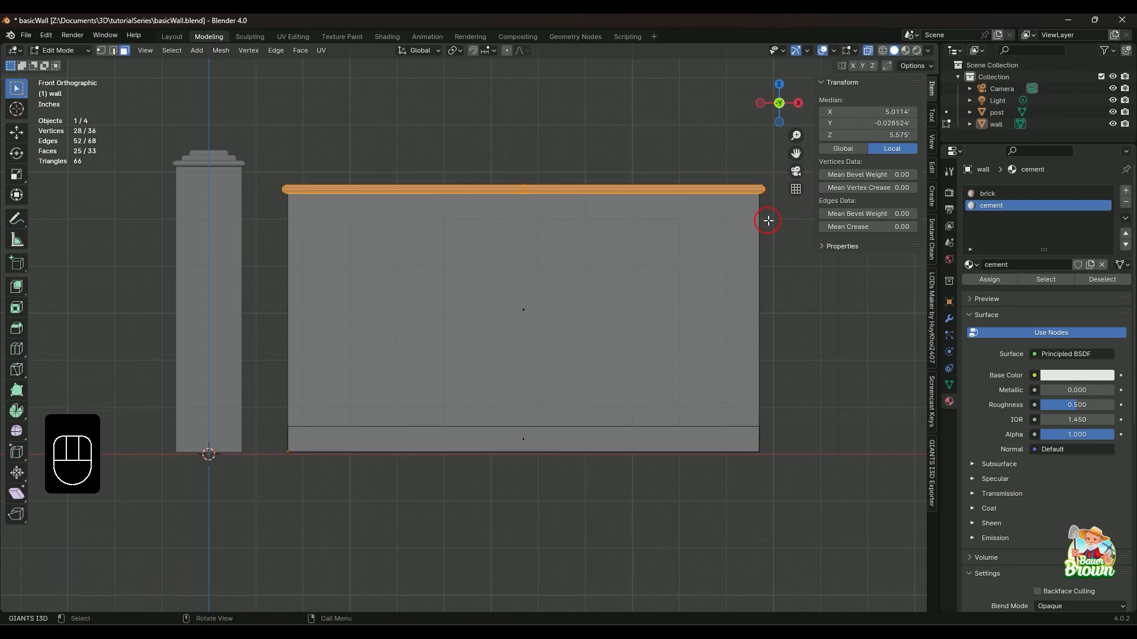
pyautogui.hotkey('alt', 'z')
pyautogui.moveTo(774, 249); pyautogui.dragTo(733, 325, button='middle')
pyautogui.scroll(1, 624, 284)
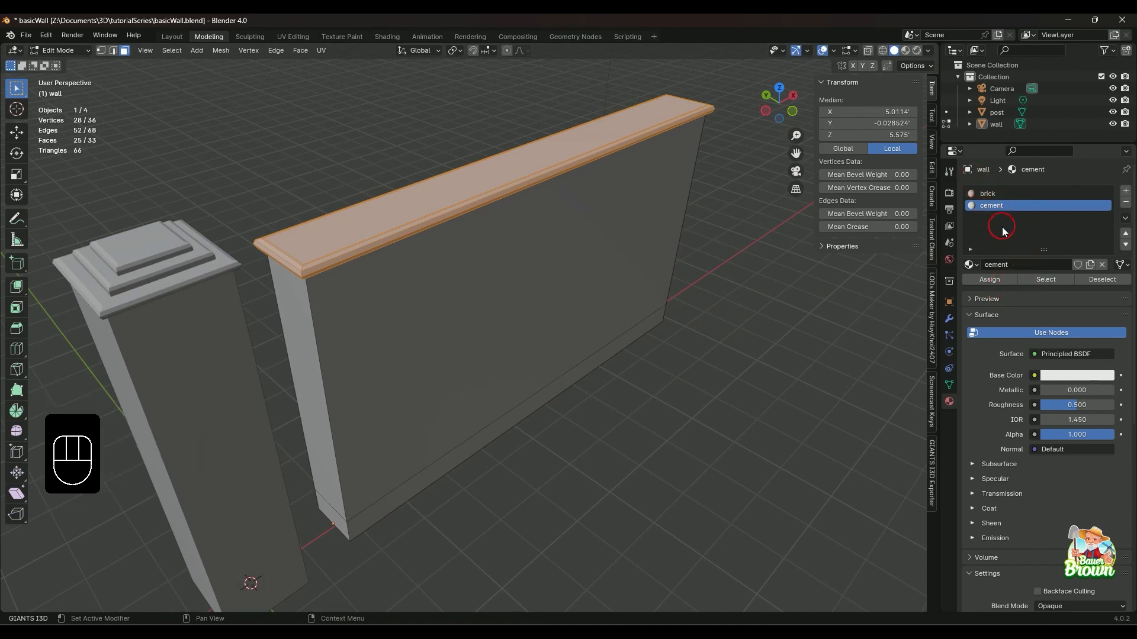
pyautogui.click(990, 279)
# Check which wall faces use the cement and brick materials by selecting the faces of each material slot
pyautogui.click(733, 355)
pyautogui.moveTo(733, 355); pyautogui.dragTo(688, 348, button='middle')
pyautogui.click(1046, 278)
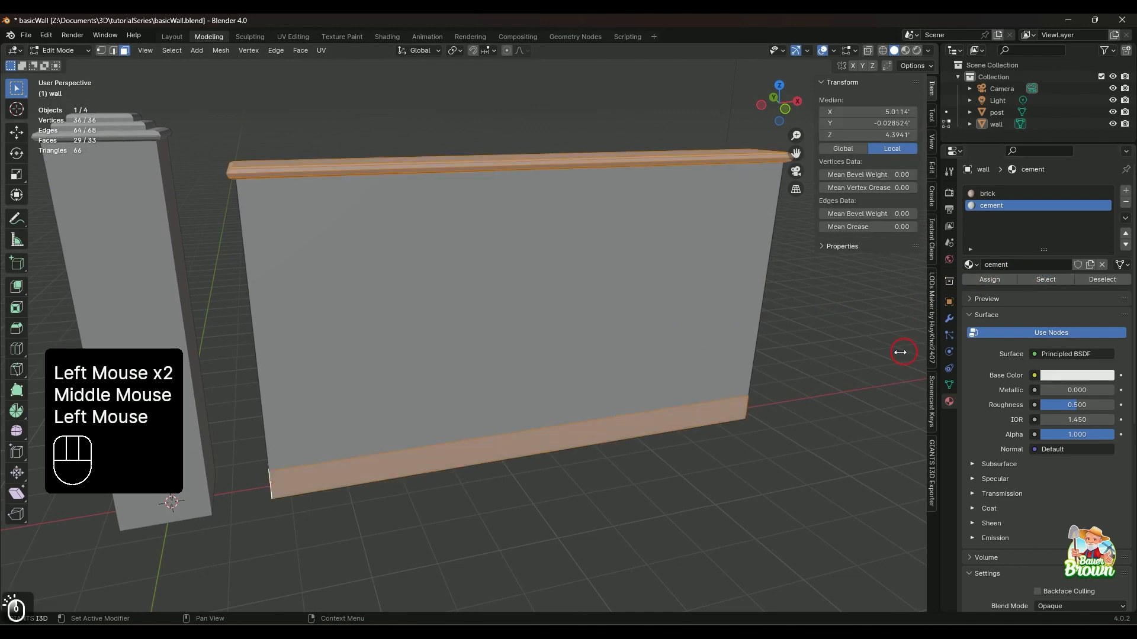
pyautogui.moveTo(827, 367); pyautogui.dragTo(541, 317, button='middle')
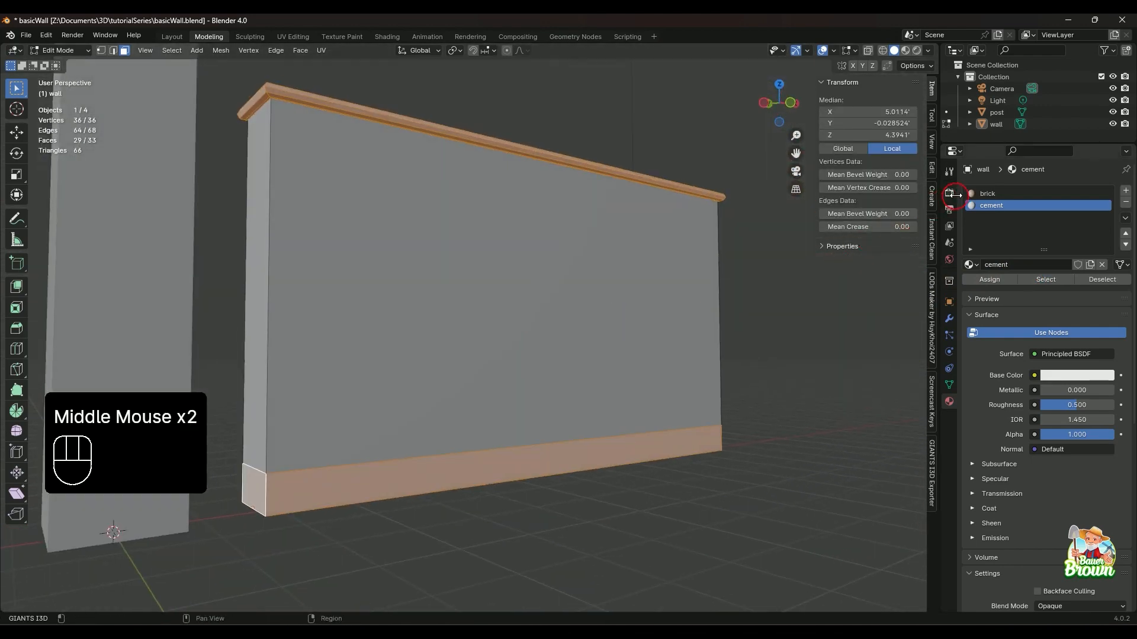
pyautogui.click(989, 194)
pyautogui.click(841, 363)
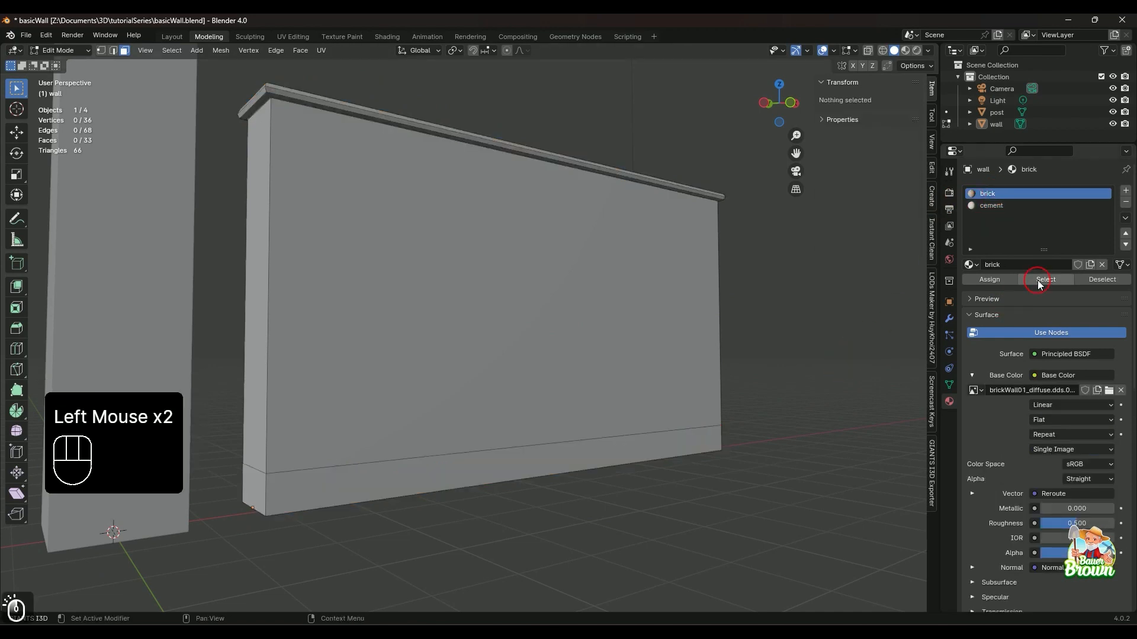
pyautogui.click(1045, 279)
pyautogui.click(797, 324)
pyautogui.scroll(-2, 796, 323)
pyautogui.moveTo(797, 323); pyautogui.dragTo(761, 342, button='middle')
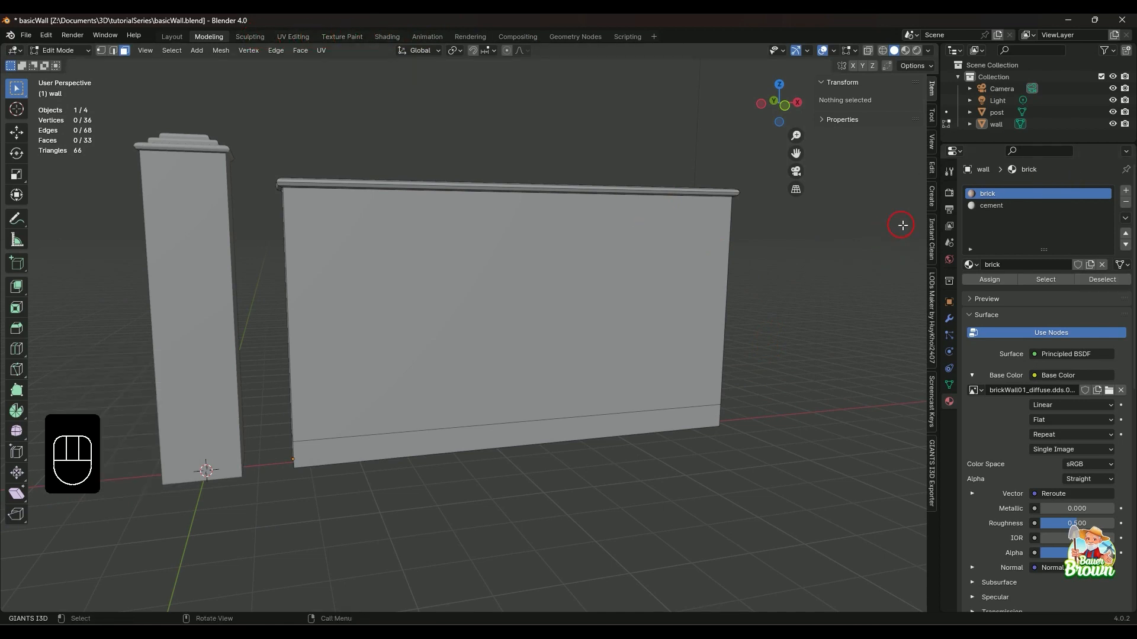
pyautogui.click(999, 206)
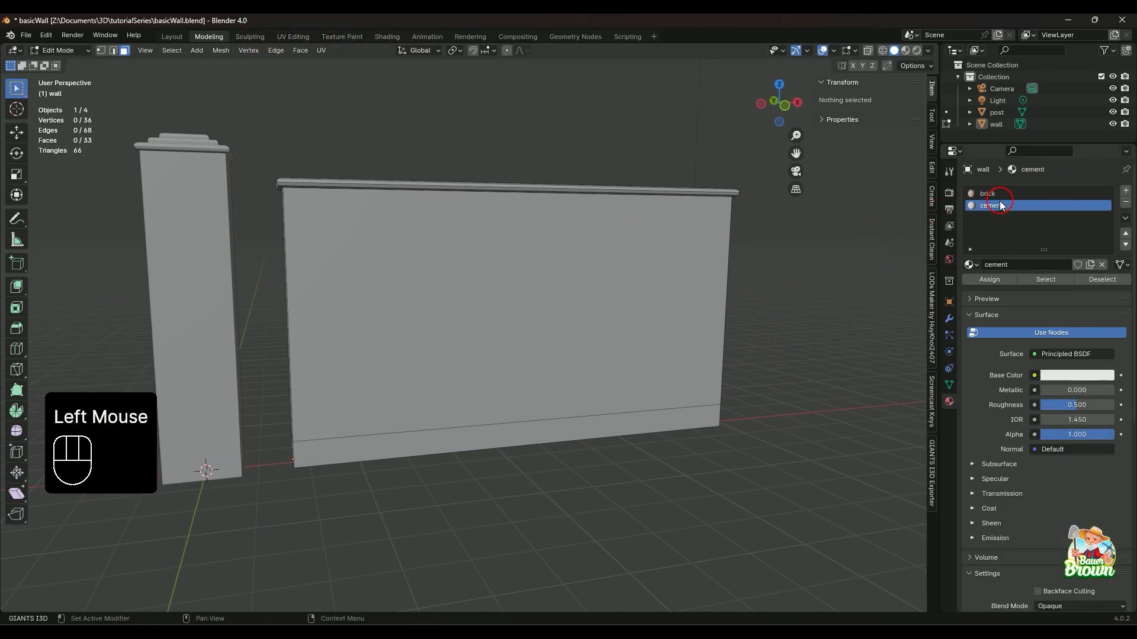
pyautogui.click(997, 194)
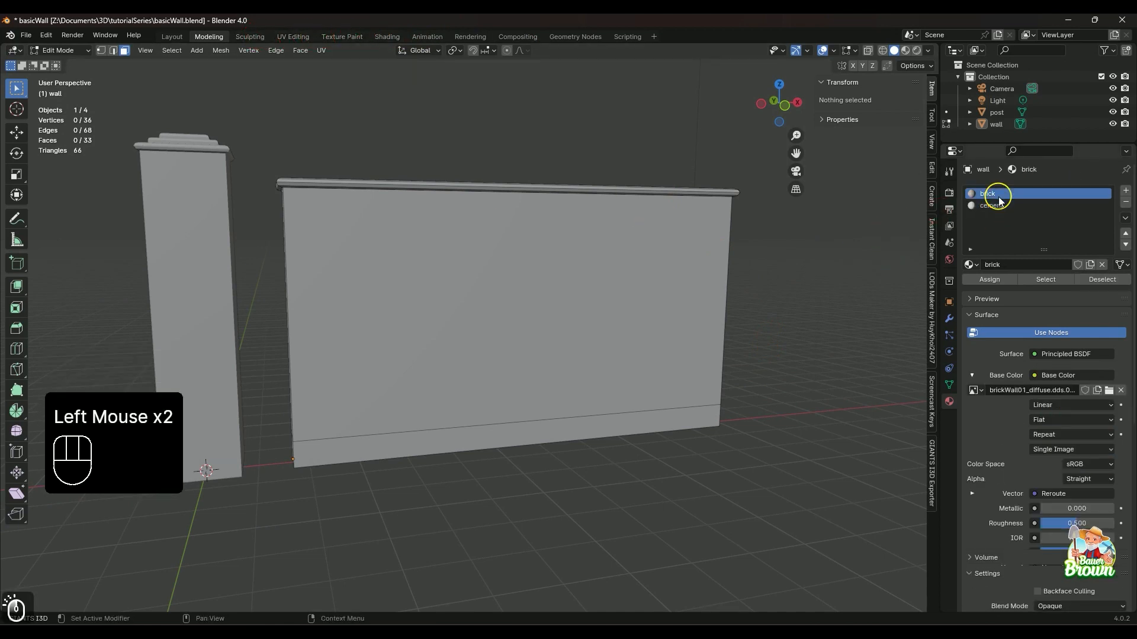
# Switch to the Shading workspace
pyautogui.click(389, 39)
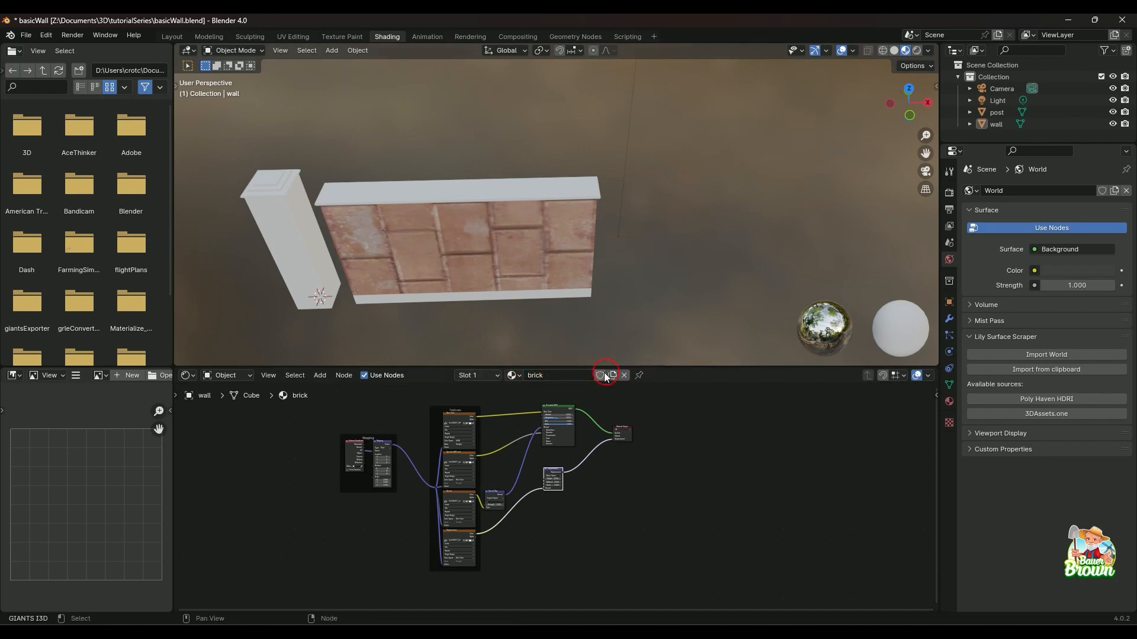
# Try the cement material in the wall's first material slot and put brick back in that slot
pyautogui.click(519, 377)
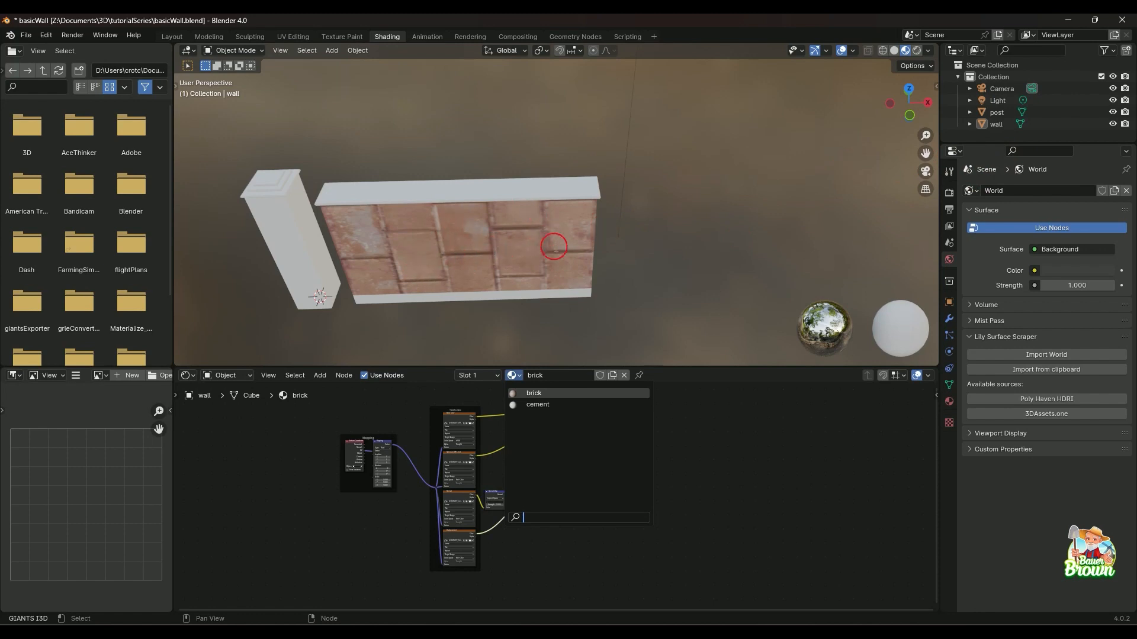
pyautogui.click(552, 407)
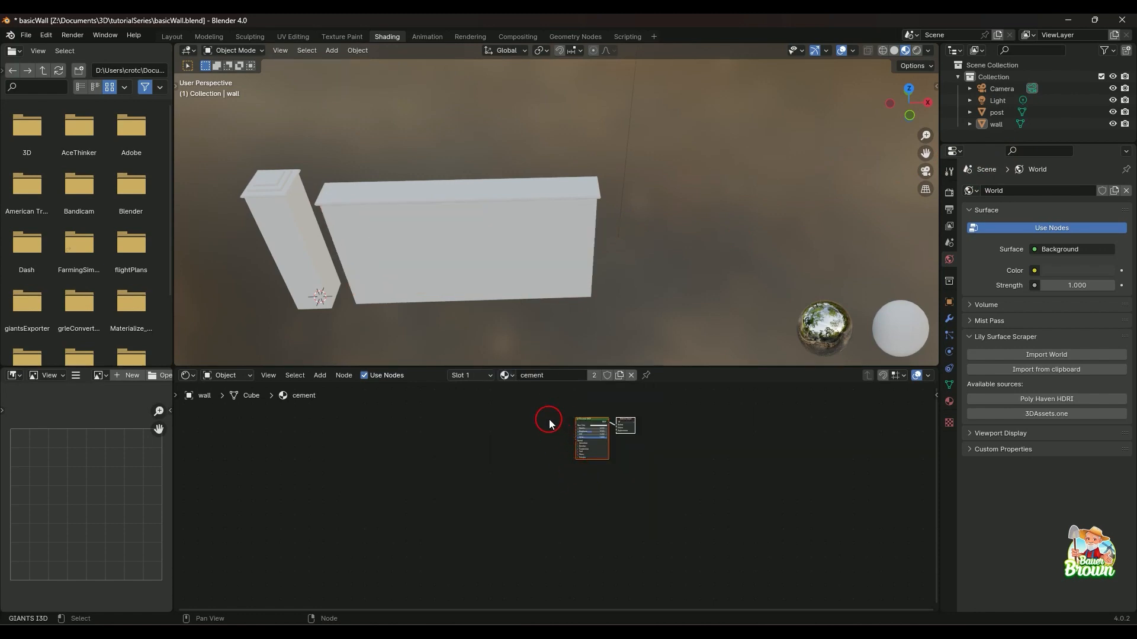
pyautogui.click(513, 380)
pyautogui.click(521, 395)
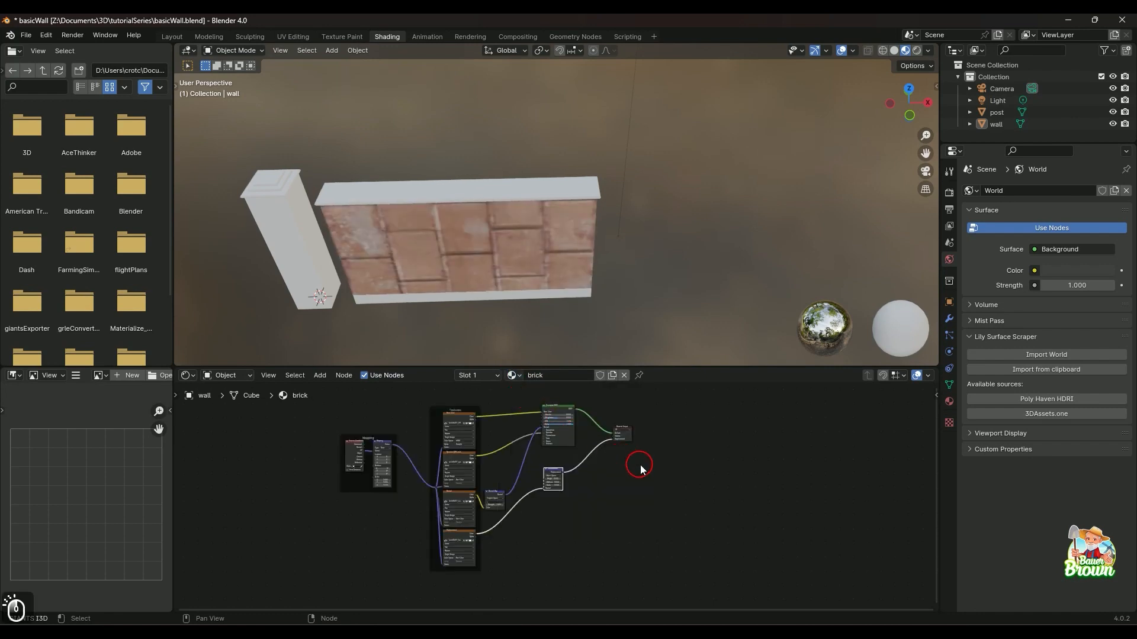
# Enter Edit Mode on the wall and select the top face of its cap to bring up the cement material's nodes
pyautogui.click(541, 187)
pyautogui.moveTo(630, 274); pyautogui.dragTo(628, 238, button='middle')
pyautogui.click(313, 189)
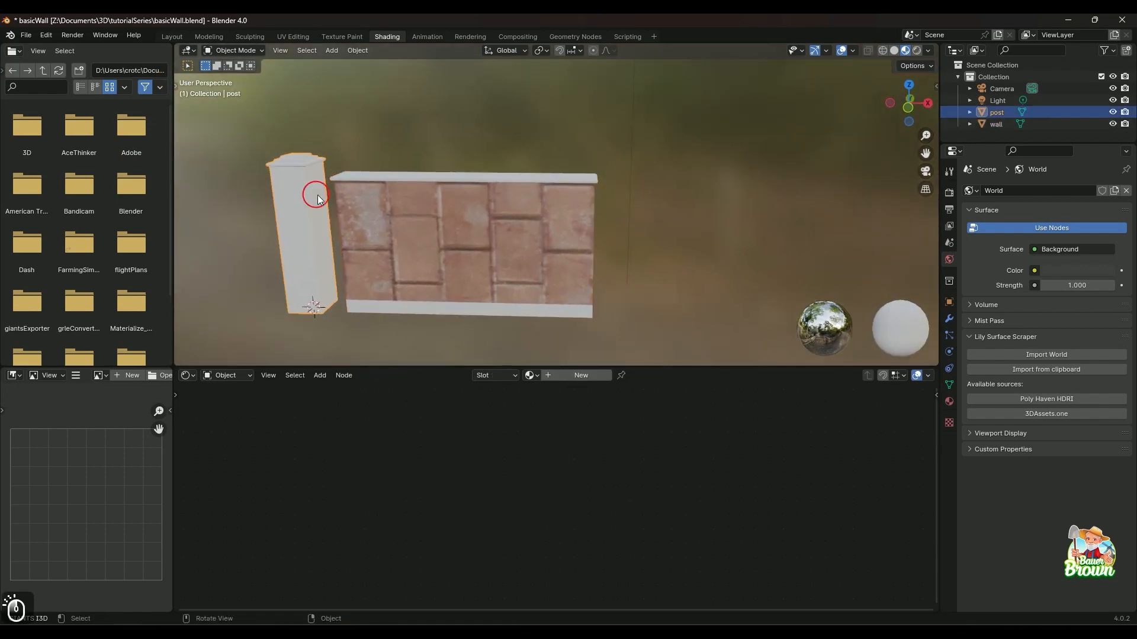
pyautogui.click(404, 181)
pyautogui.moveTo(489, 205); pyautogui.dragTo(579, 181, button='middle')
pyautogui.scroll(3, 609, 272)
pyautogui.press('Tab')
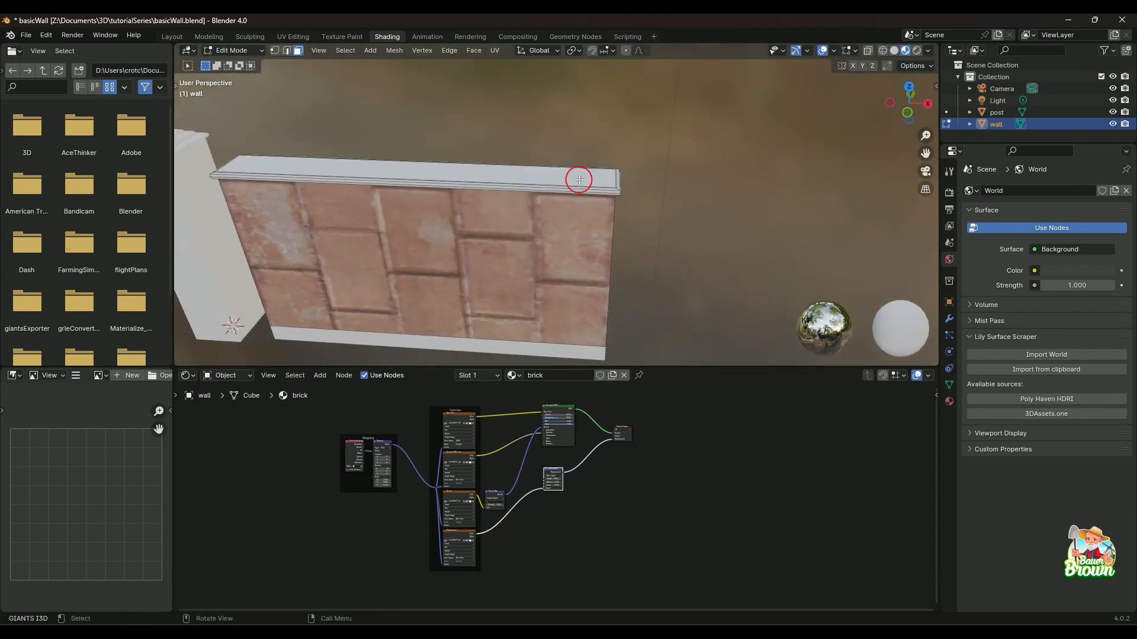
pyautogui.click(579, 180)
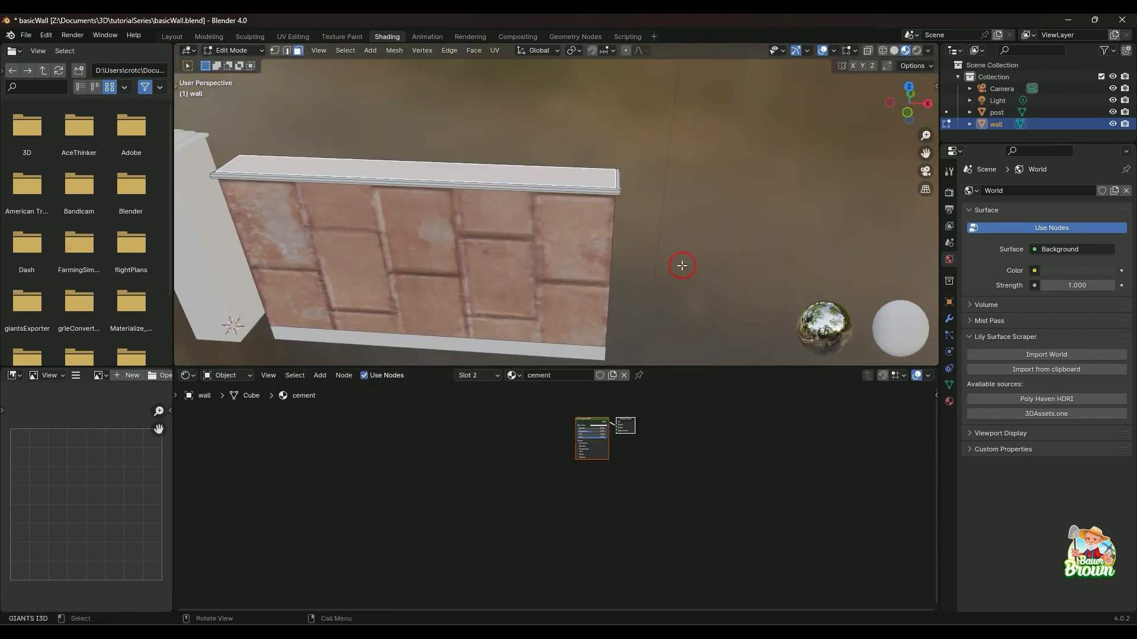
# Select the wall's large front face, try cement in its material slot and restore the brick material
pyautogui.scroll(-2, 548, 203)
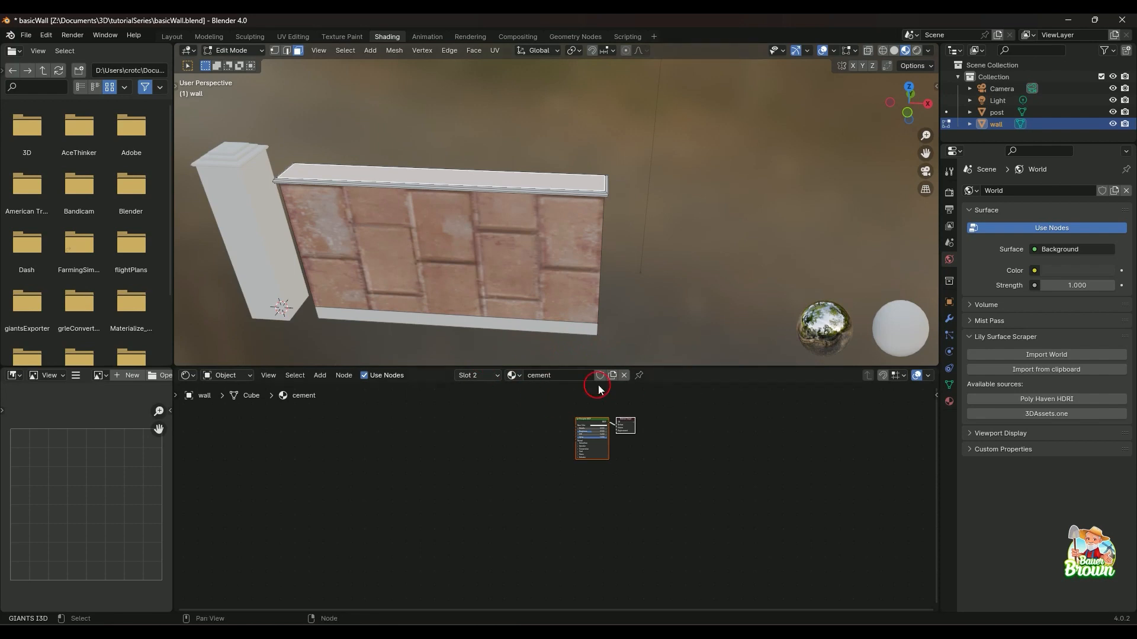
pyautogui.click(521, 379)
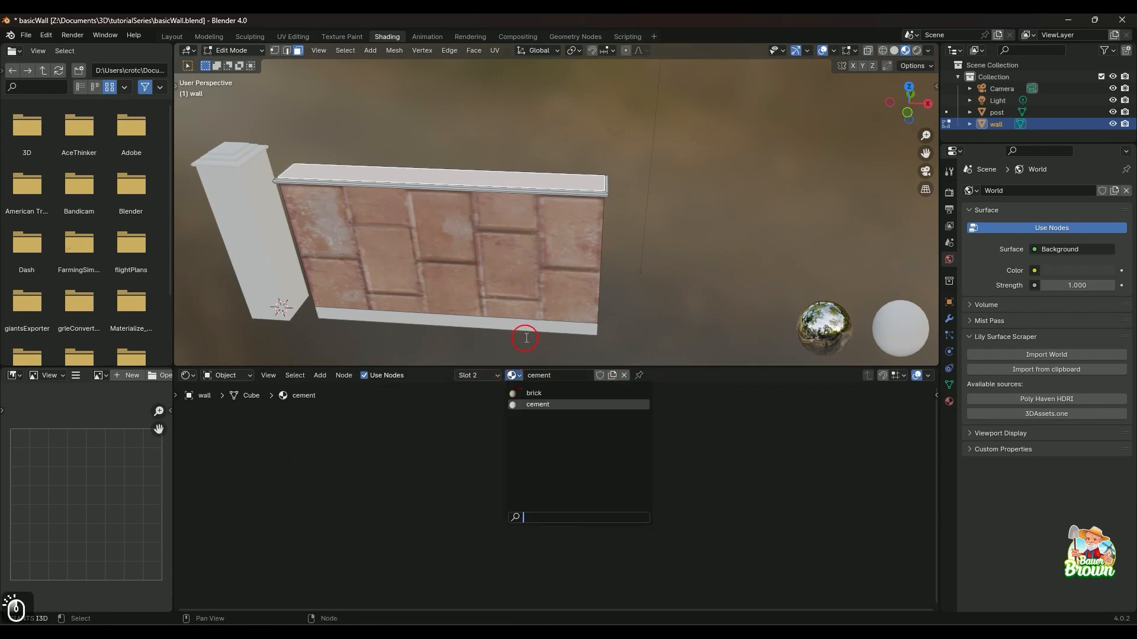
pyautogui.click(539, 204)
pyautogui.click(536, 188)
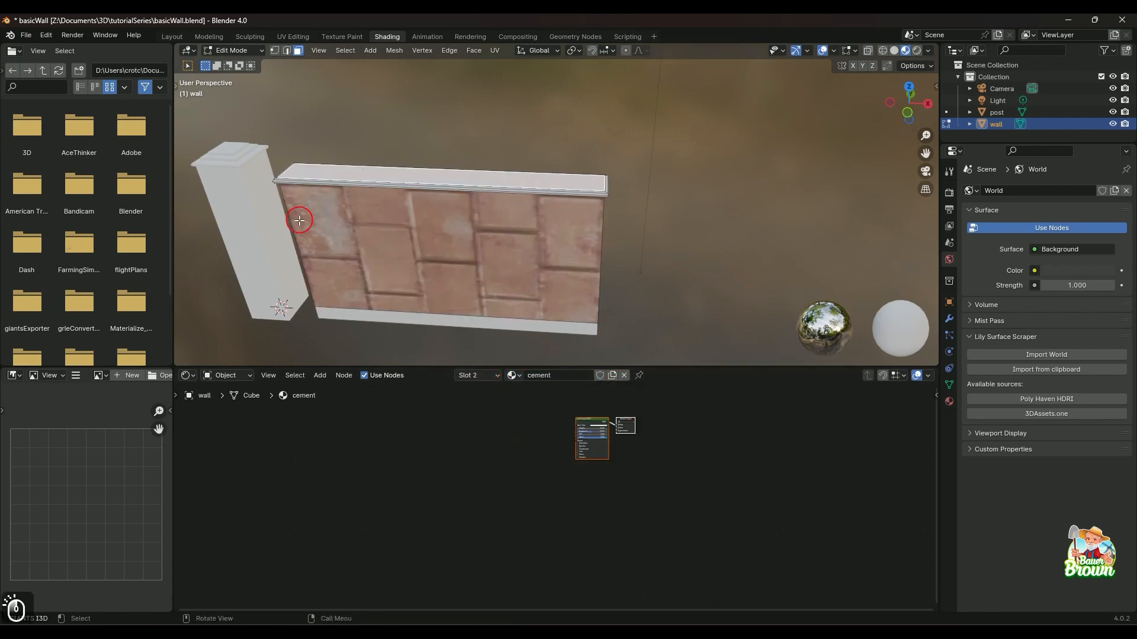
pyautogui.click(252, 189)
pyautogui.click(325, 172)
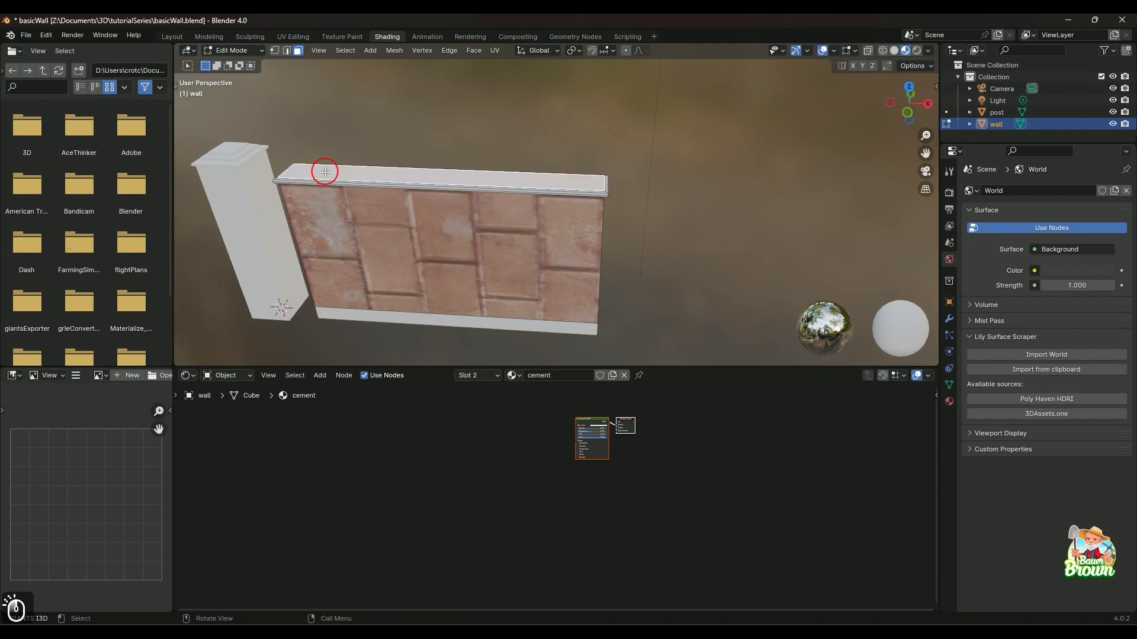
pyautogui.click(439, 221)
pyautogui.click(519, 374)
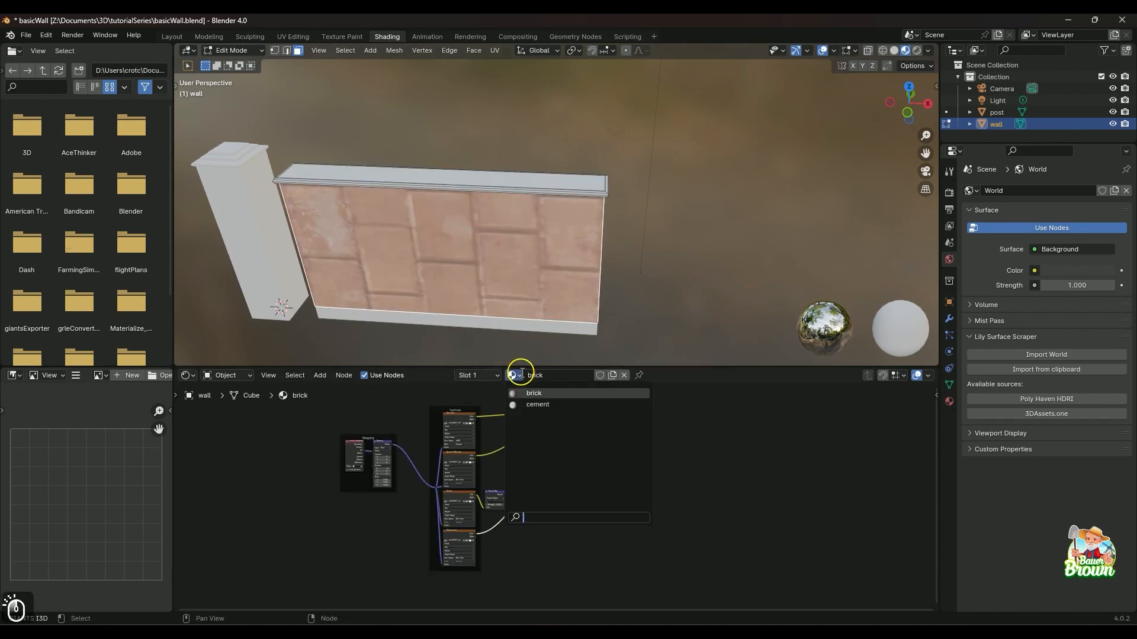
pyautogui.click(536, 404)
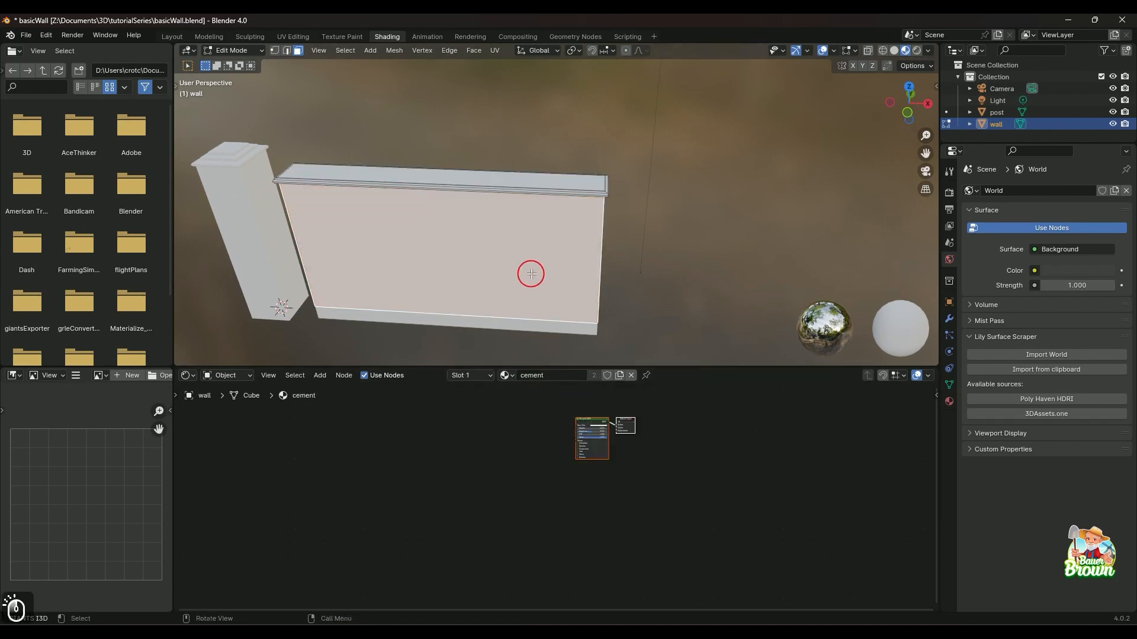
pyautogui.click(512, 376)
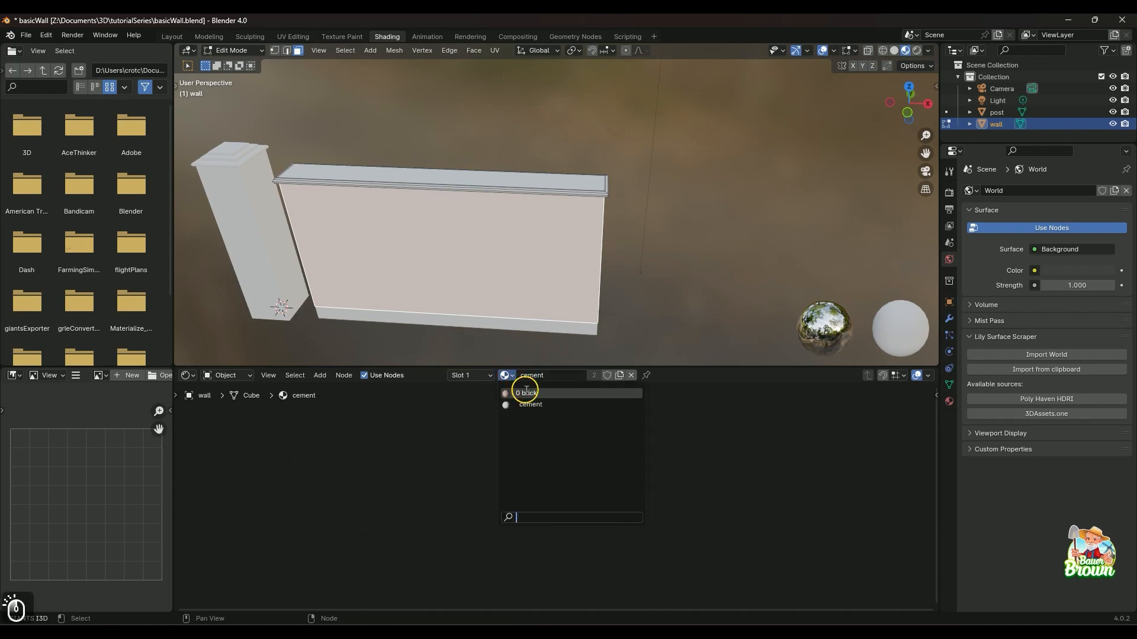
pyautogui.click(522, 393)
# Select the wall's cap face and add a Principled Texture Setup to the cement material using concreteUS01_diffuse.dds and concreteUS01_normal.dds
pyautogui.click(511, 180)
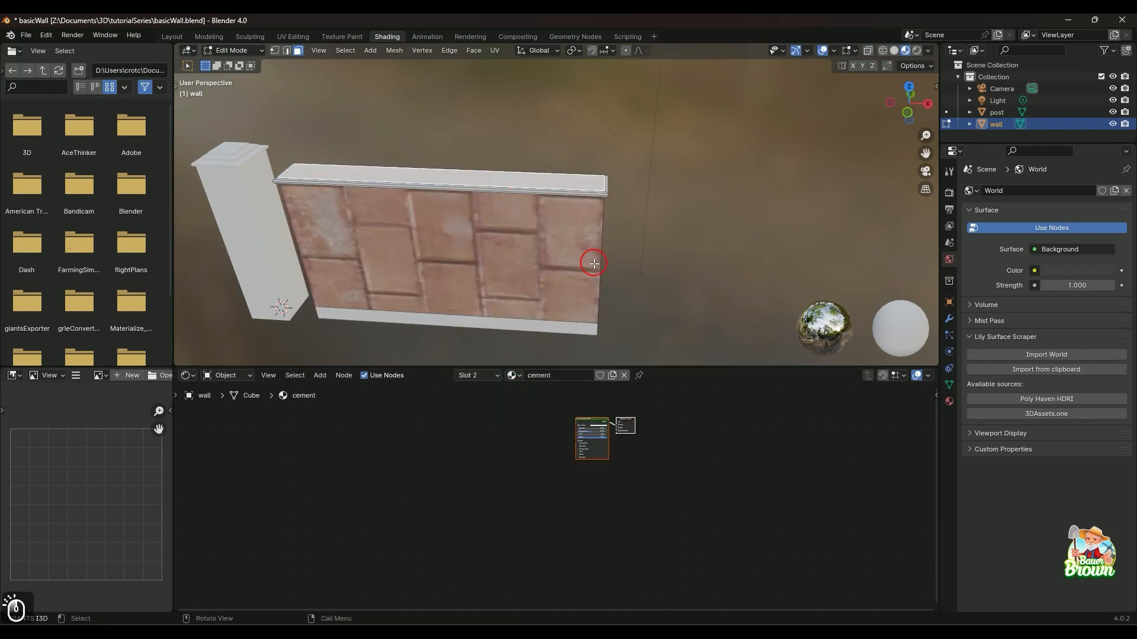
pyautogui.click(586, 424)
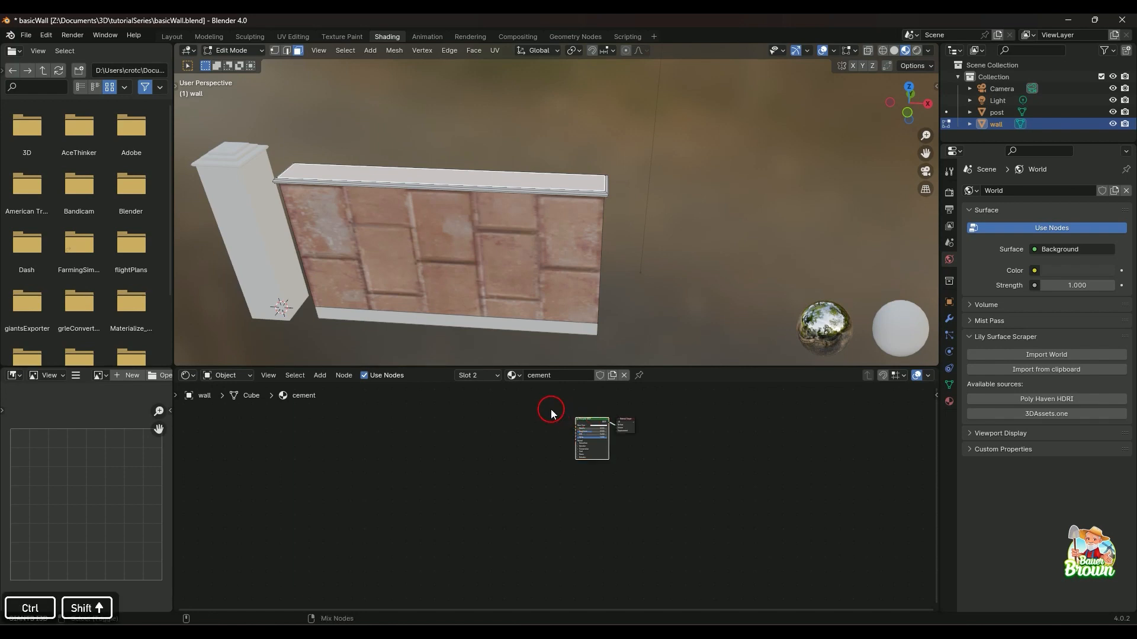
pyautogui.hotkey('ctrl', 'shift', 't')
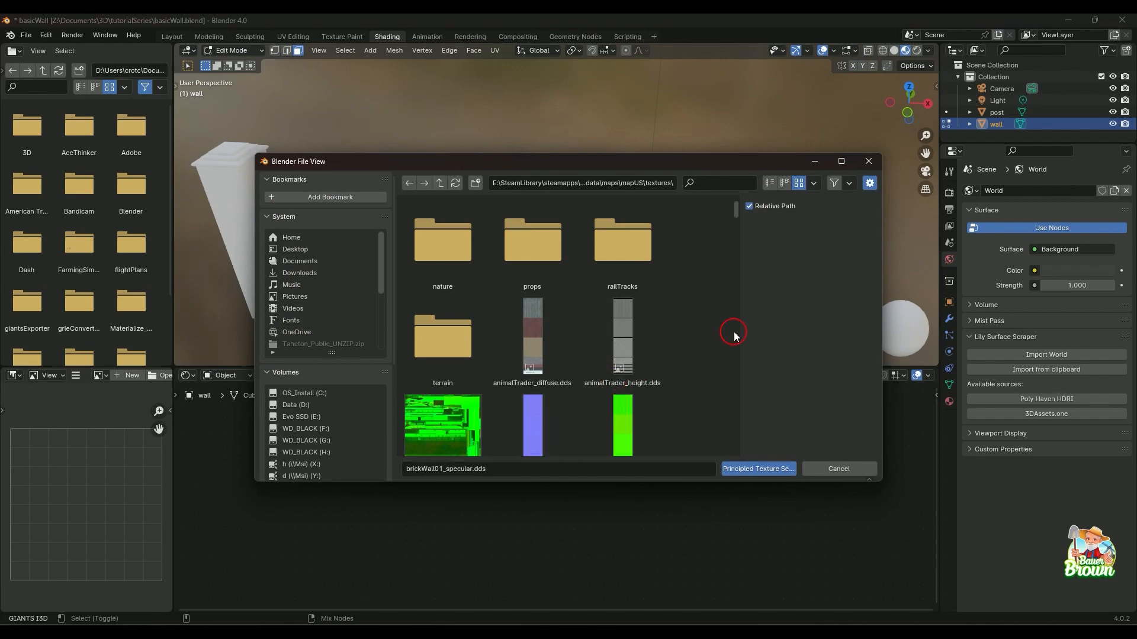
pyautogui.click(841, 161)
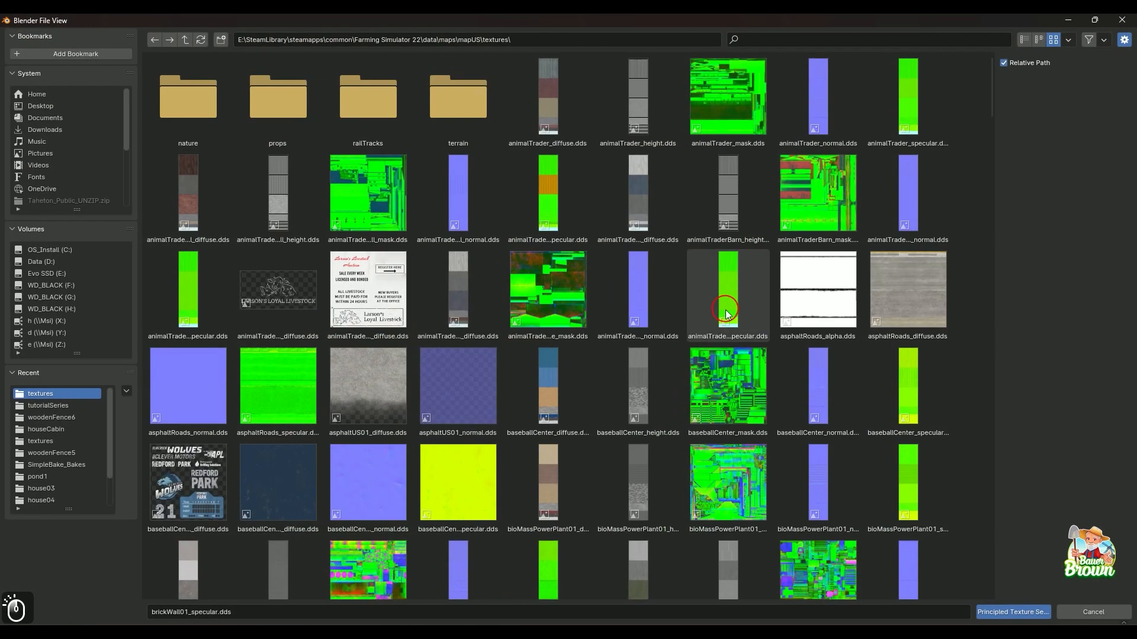
pyautogui.scroll(-8, 721, 314)
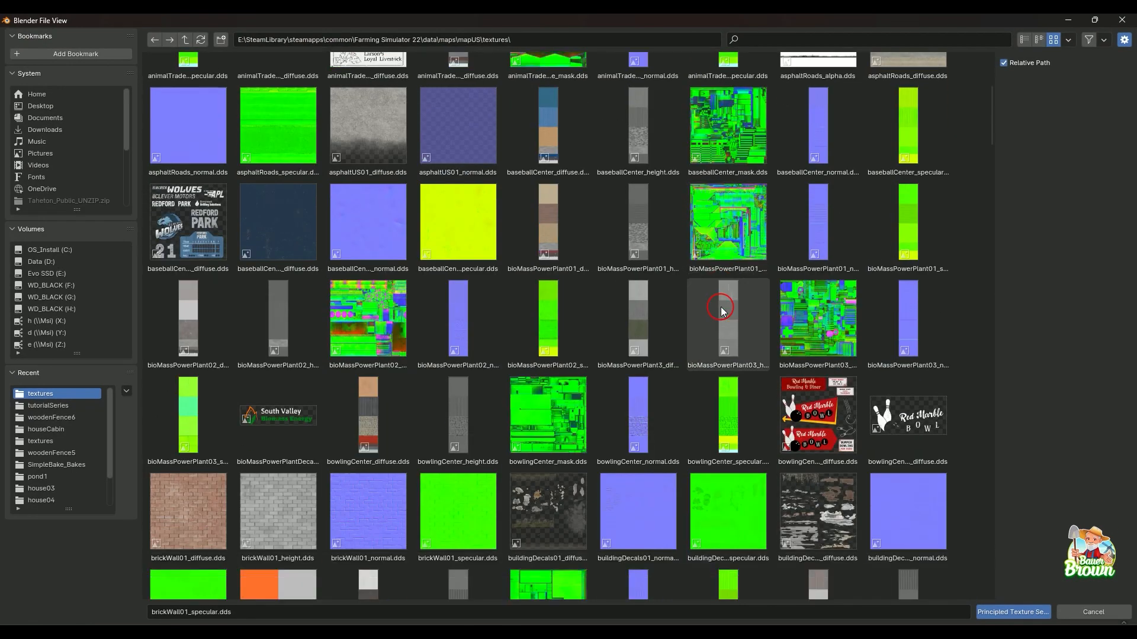
pyautogui.scroll(-10, 703, 322)
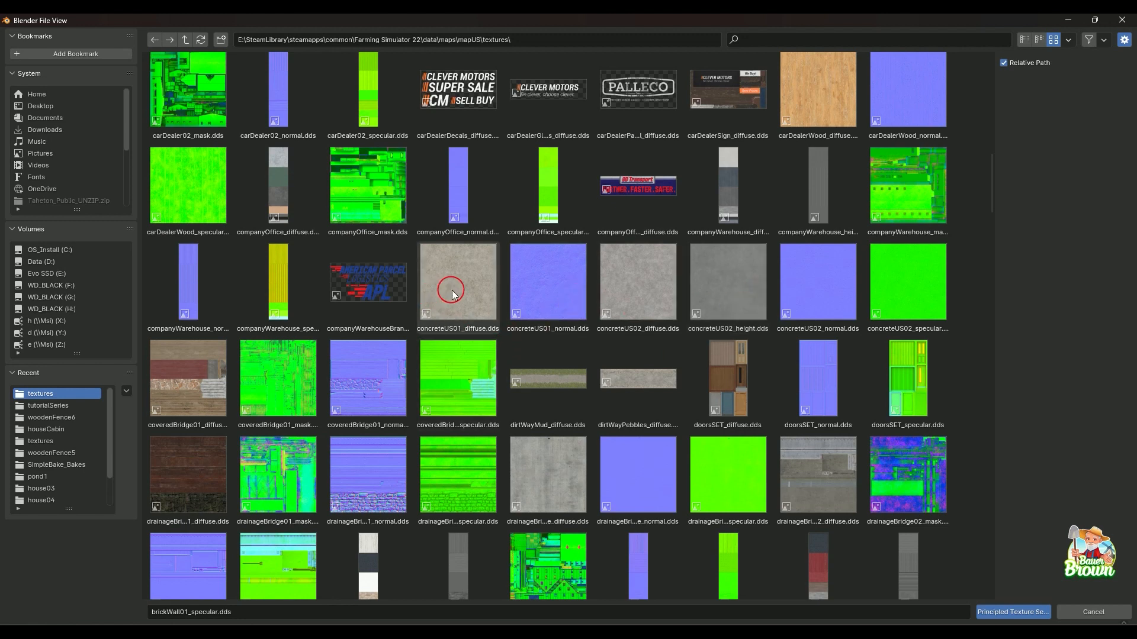
pyautogui.click(473, 294)
pyautogui.keyDown('ctrl'); pyautogui.click(556, 304); pyautogui.keyUp('ctrl')
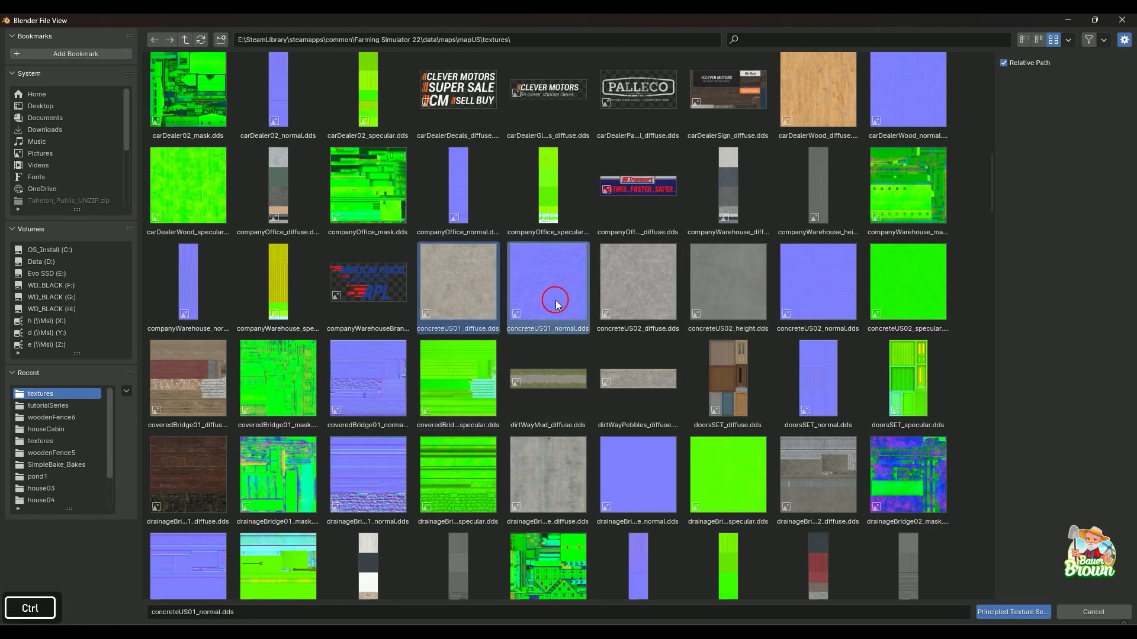
pyautogui.click(1094, 20)
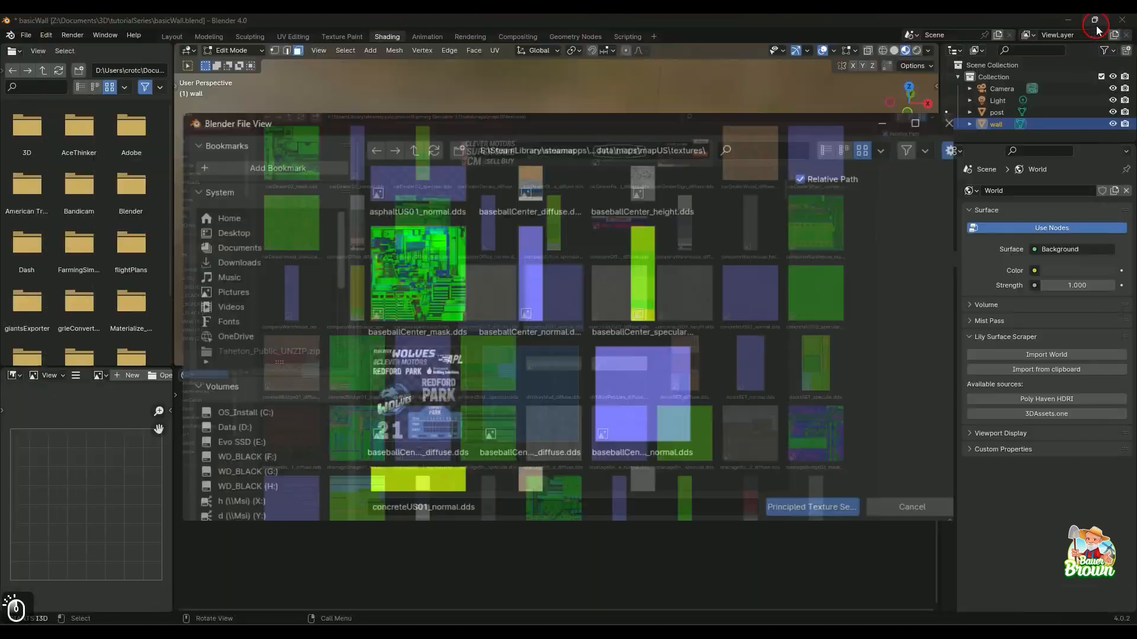
pyautogui.click(764, 468)
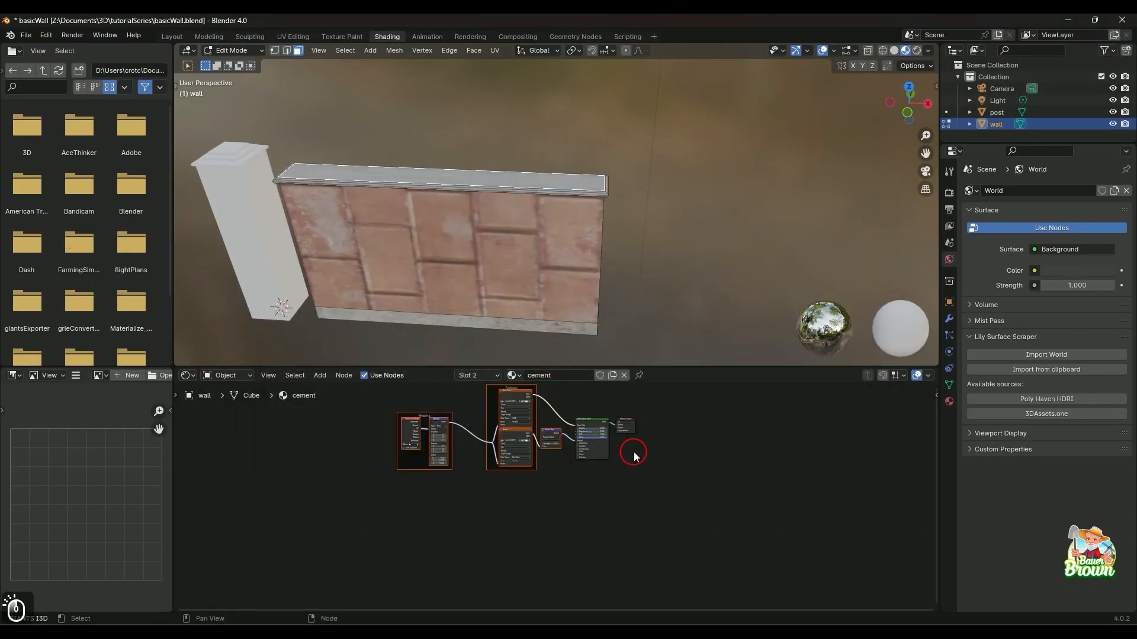
# Examine the concrete cap and base together with the brick body of the wall from several angles
pyautogui.moveTo(696, 225); pyautogui.dragTo(672, 264, button='middle')
pyautogui.scroll(-2, 713, 228)
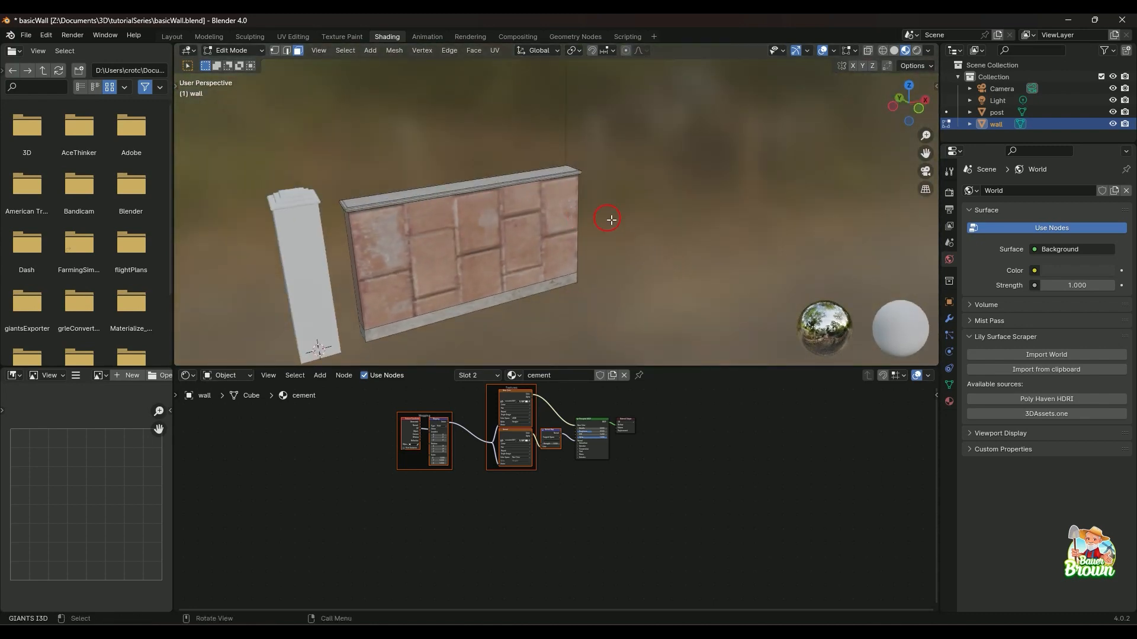
pyautogui.moveTo(611, 220); pyautogui.dragTo(567, 245, button='middle')
pyautogui.scroll(5, 548, 262)
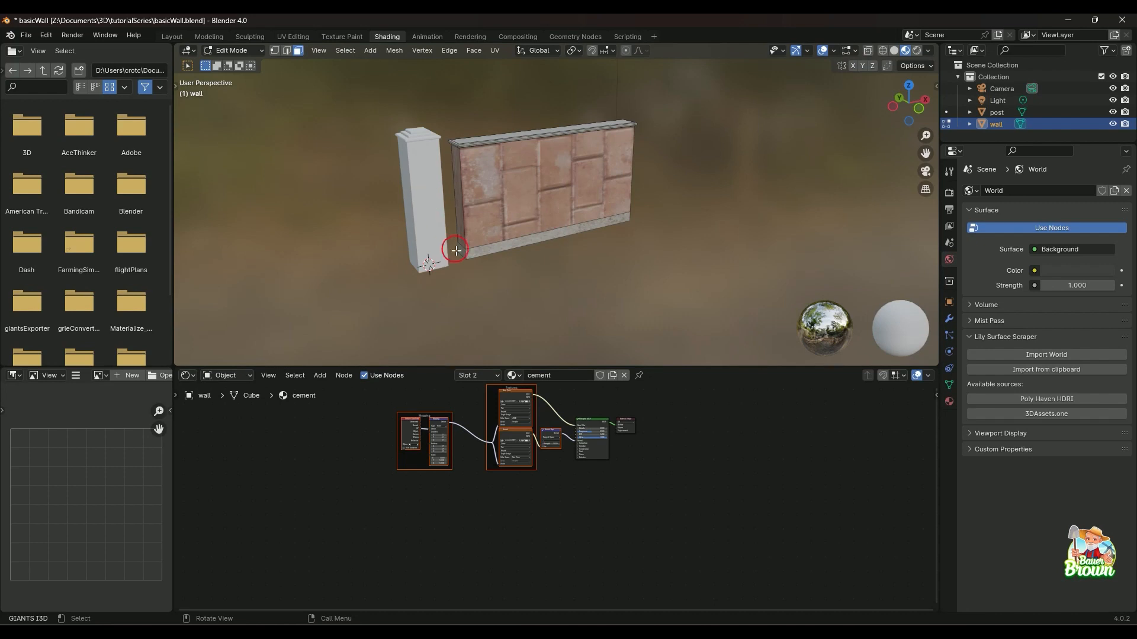
pyautogui.moveTo(451, 216); pyautogui.dragTo(527, 229, button='middle')
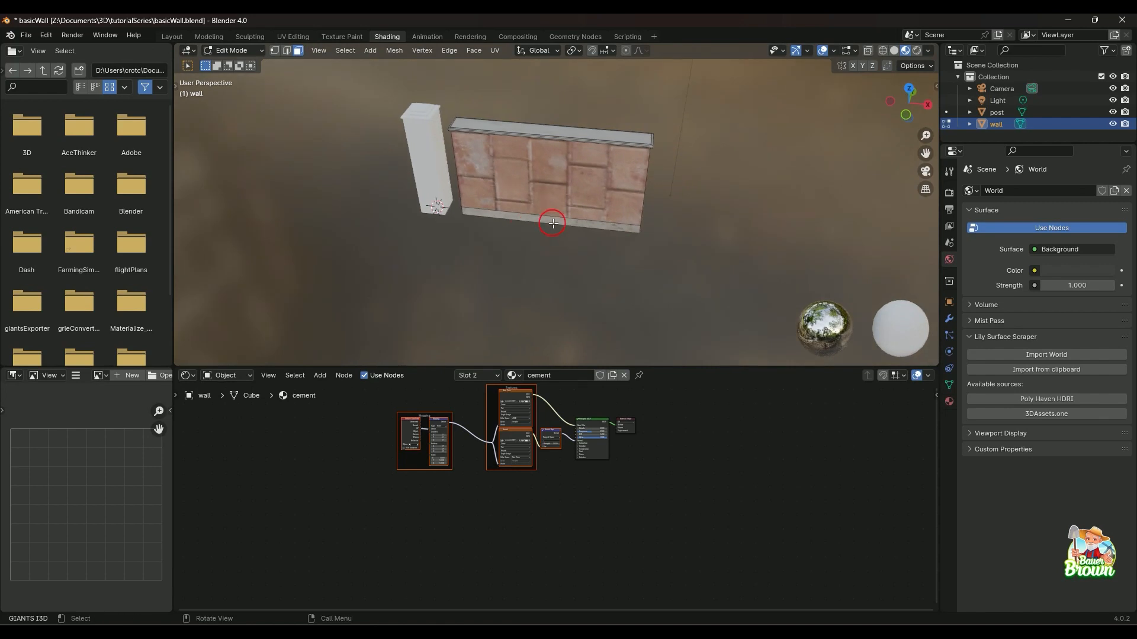
pyautogui.moveTo(620, 124); pyautogui.dragTo(445, 247, button='middle')
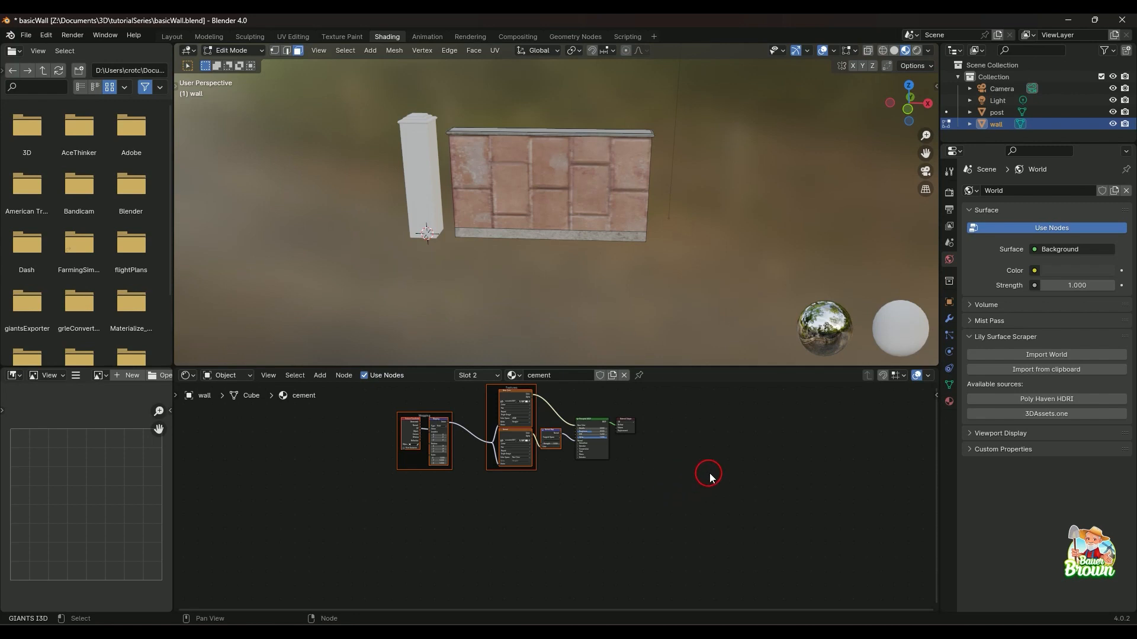
# Inspect the cement material's node setup in a maximized Shader Editor, and recheck the wall in the restored layout
pyautogui.hotkey('ctrl', 'space')
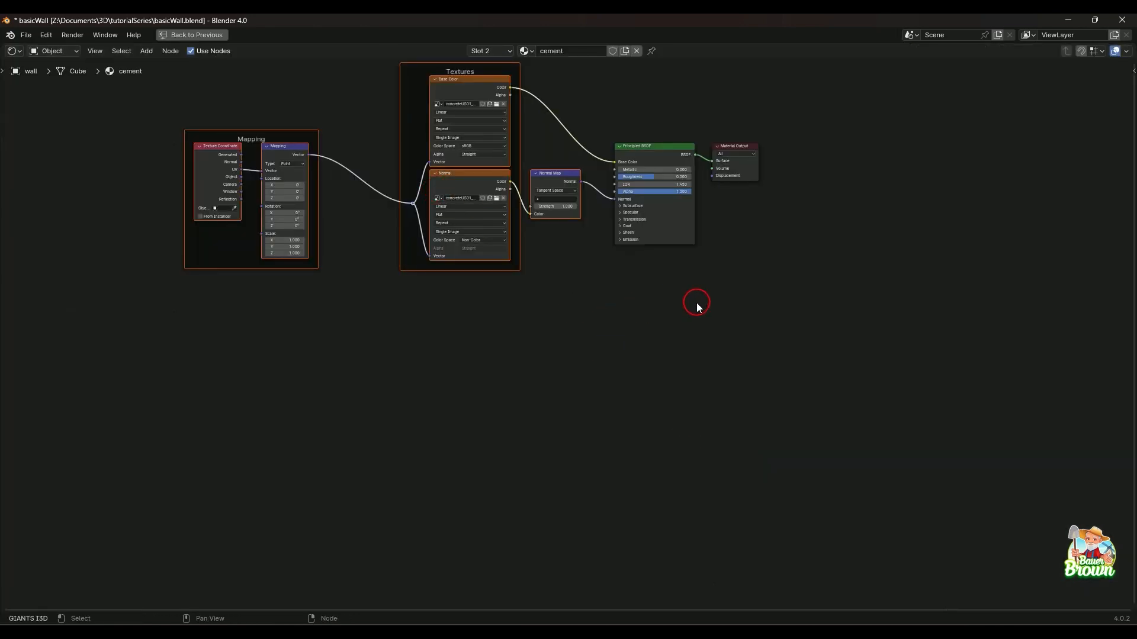
pyautogui.keyDown('shift'); pyautogui.moveTo(702, 282); pyautogui.dragTo(679, 402, button='middle'); pyautogui.keyUp('shift')
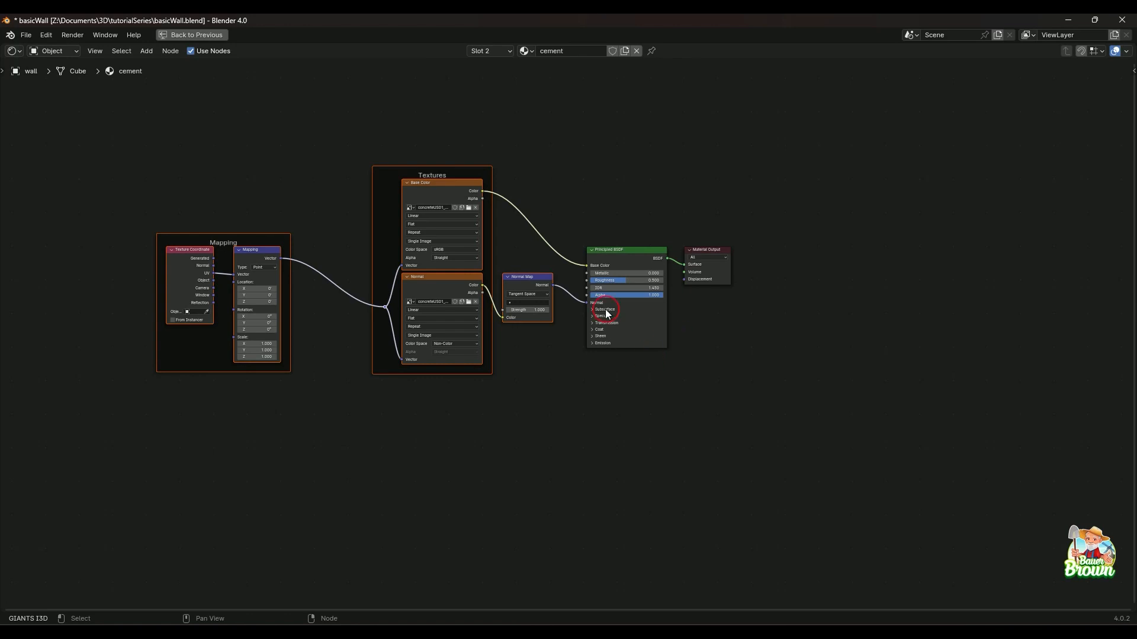
pyautogui.moveTo(641, 416); pyautogui.dragTo(680, 431, button='middle')
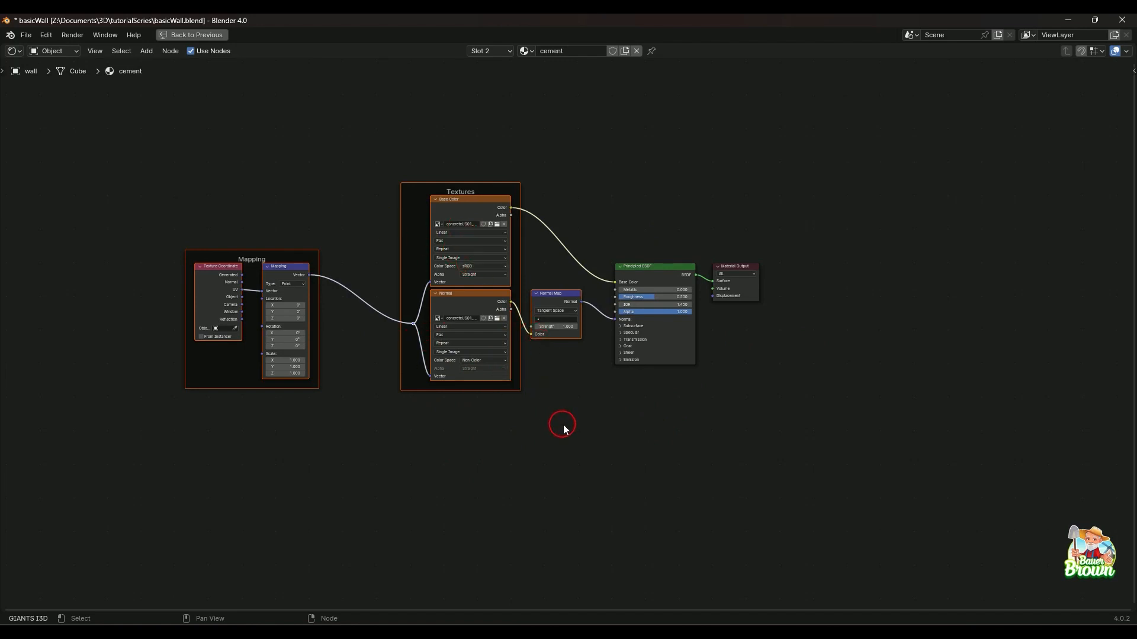
pyautogui.hotkey('ctrl', 'space')
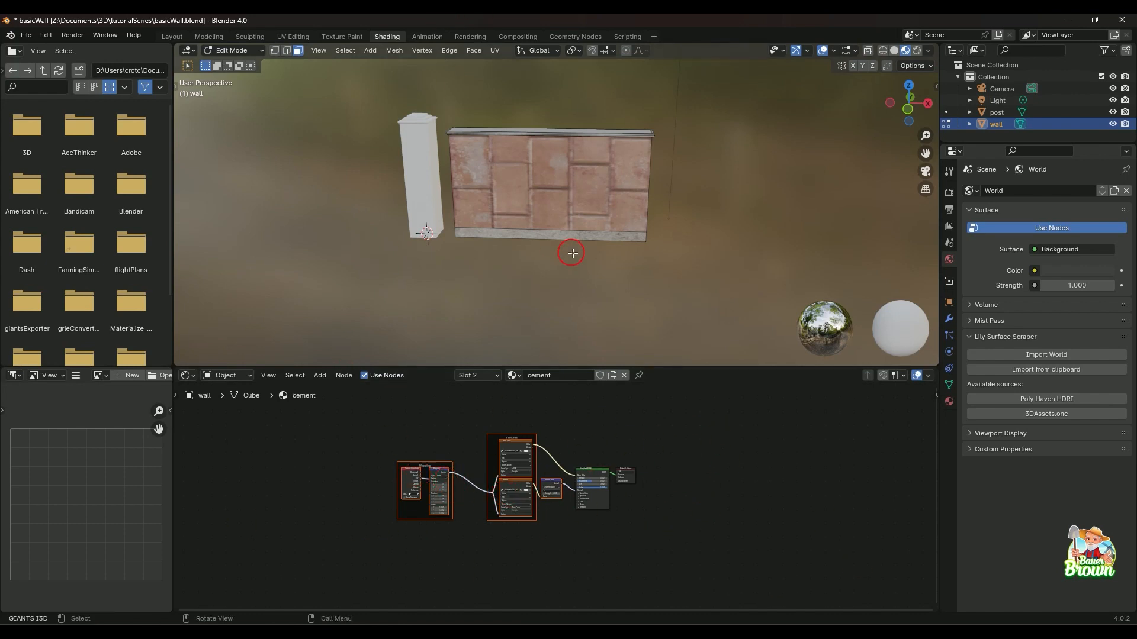
pyautogui.scroll(1, 575, 235)
pyautogui.moveTo(575, 236); pyautogui.dragTo(612, 214, button='middle')
pyautogui.scroll(2, 609, 256)
pyautogui.scroll(-2, 572, 200)
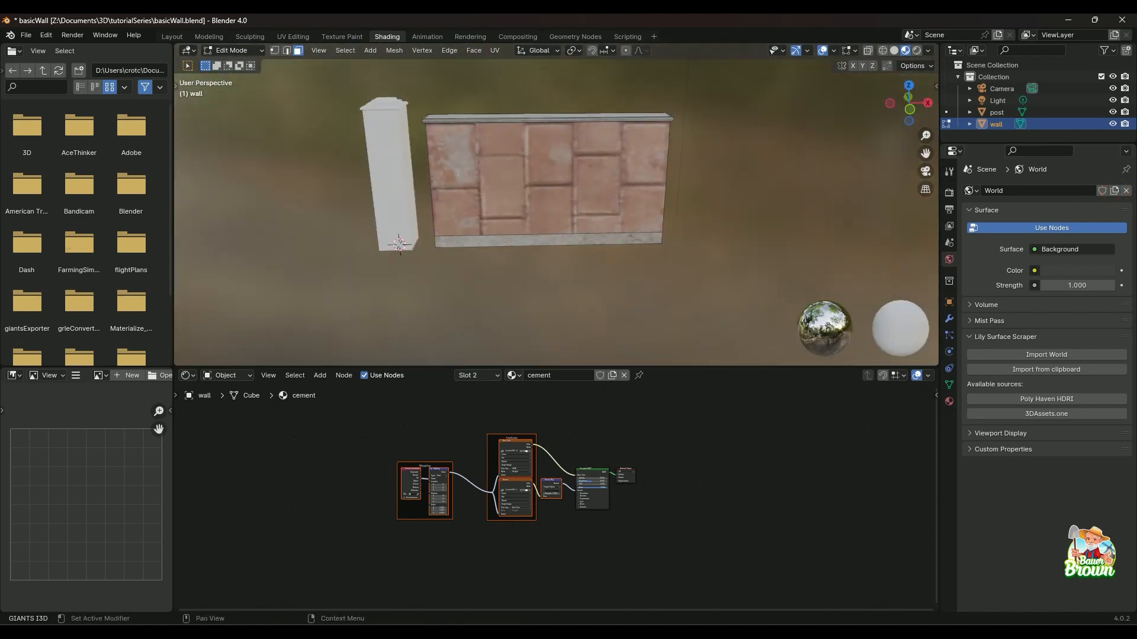
# Show the wall's material slots and bring the post into Edit Mode alongside the wall
pyautogui.click(950, 403)
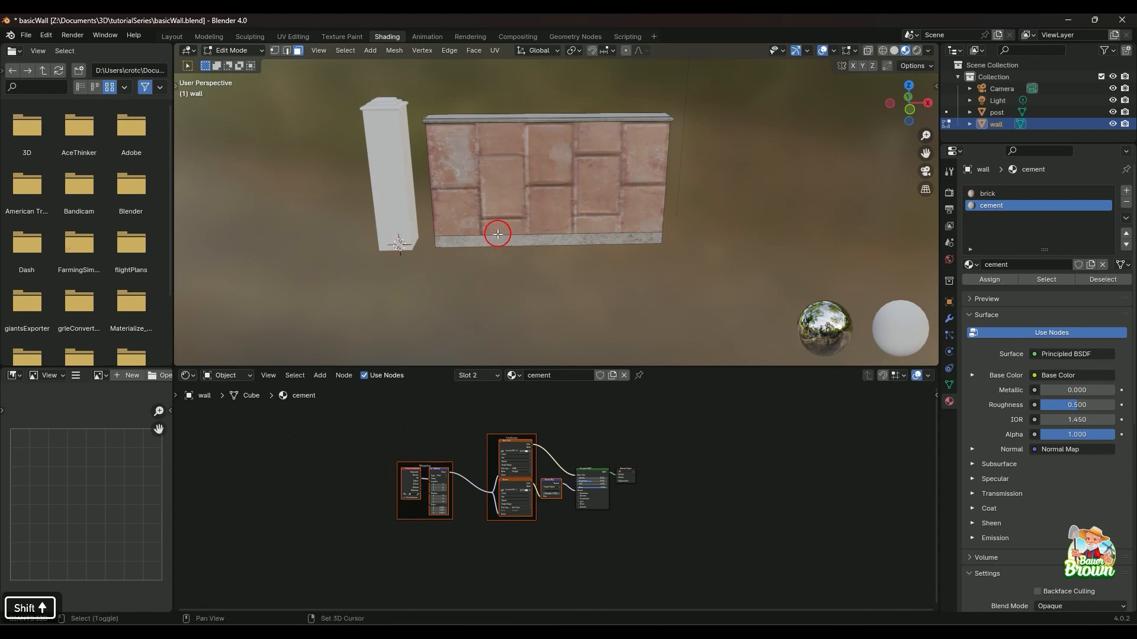
pyautogui.keyDown('shift'); pyautogui.moveTo(497, 234); pyautogui.dragTo(582, 286, button='middle'); pyautogui.keyUp('shift')
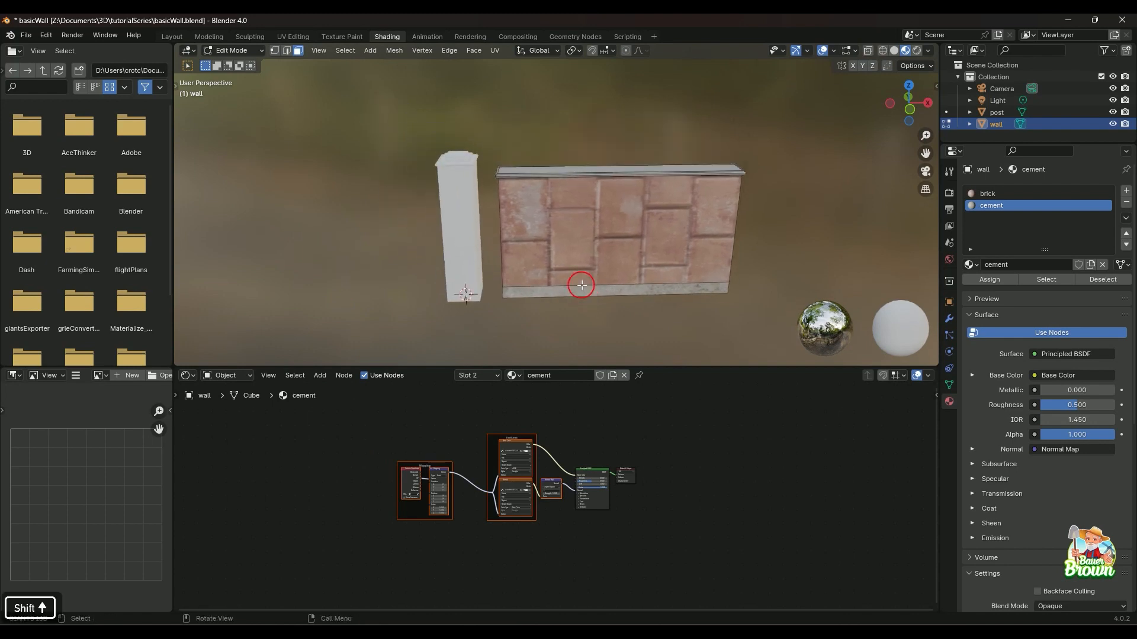
pyautogui.click(1005, 113)
pyautogui.press('Tab')
pyautogui.press('Tab')
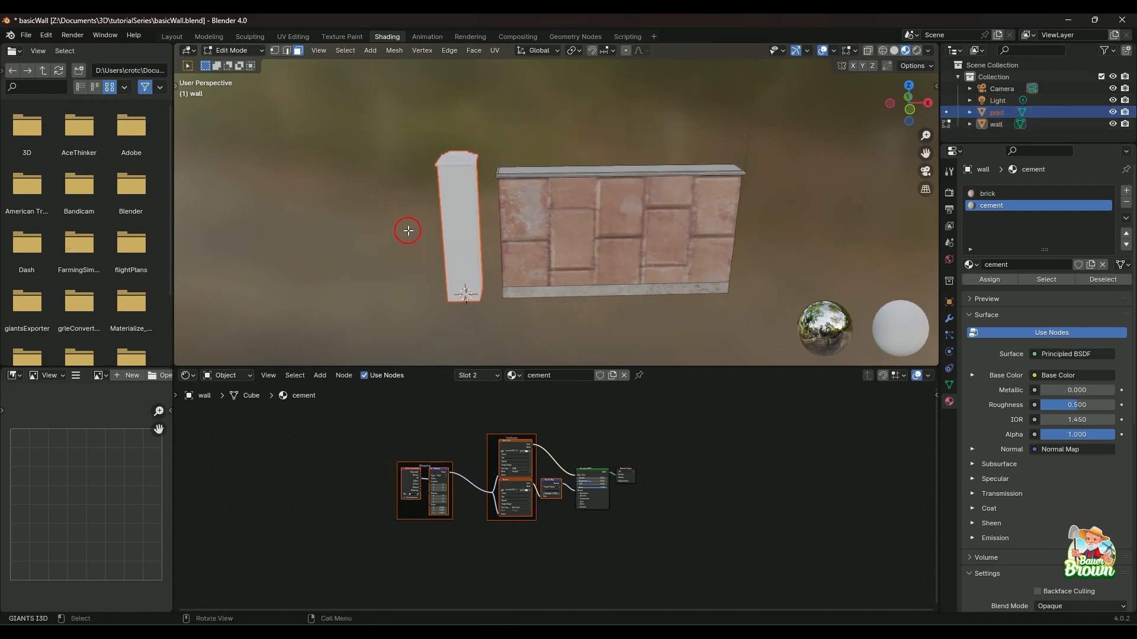
pyautogui.moveTo(416, 230); pyautogui.dragTo(452, 203, button='middle')
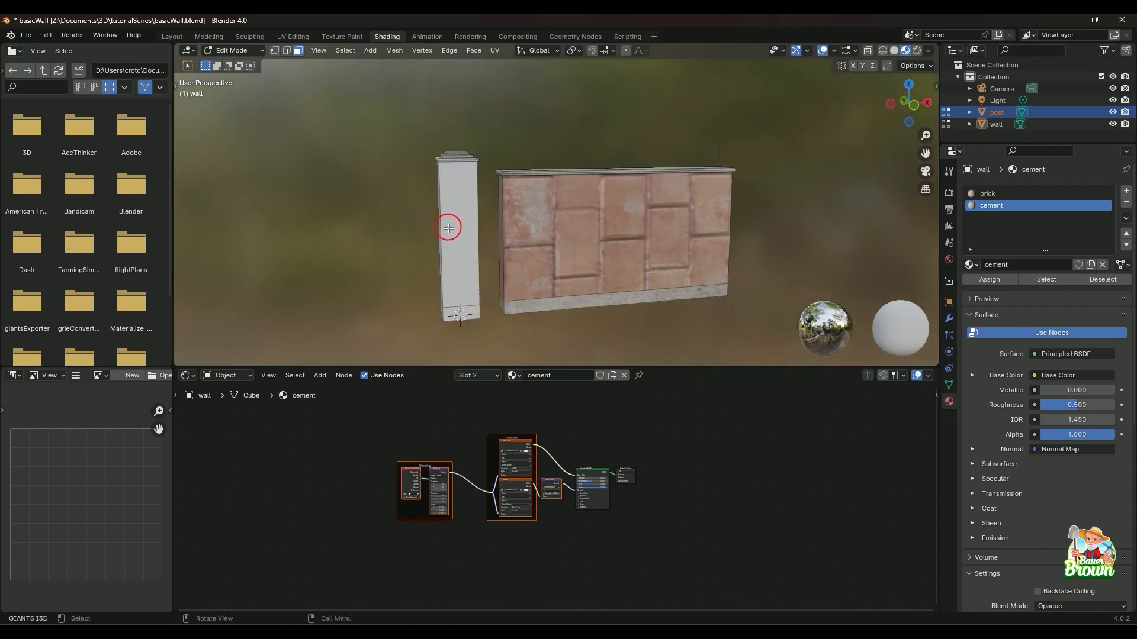
# Select the vertical side faces of the post's body between its cap and base
pyautogui.click(449, 226)
pyautogui.moveTo(416, 236); pyautogui.dragTo(536, 254, button='middle')
pyautogui.keyDown('shift'); pyautogui.click(432, 221); pyautogui.keyUp('shift')
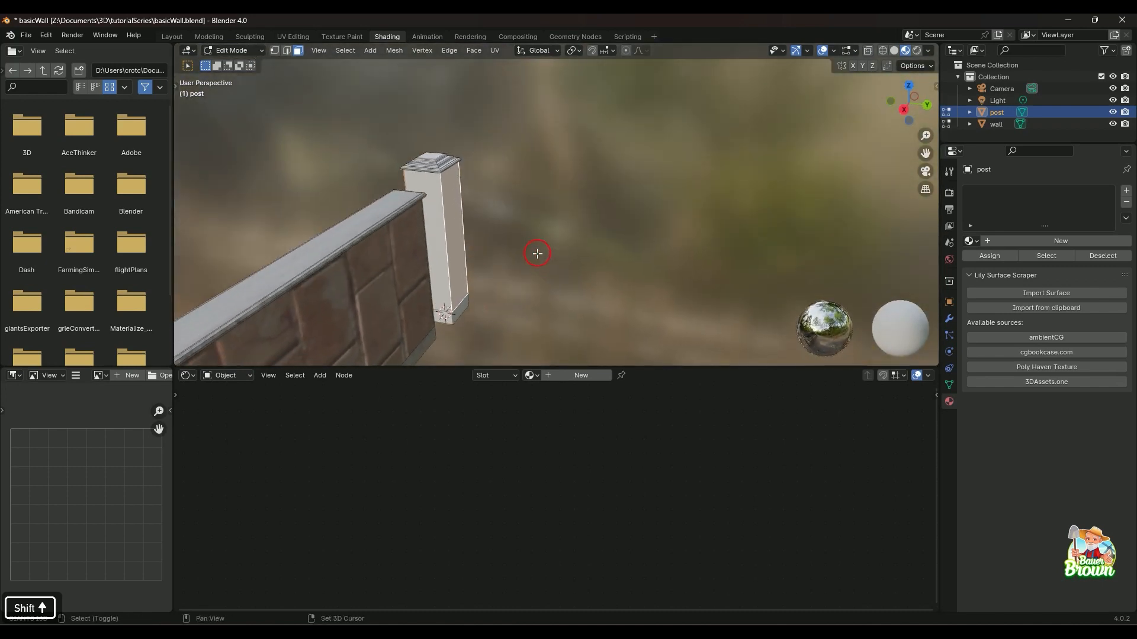
pyautogui.keyDown('shift'); pyautogui.click(429, 182); pyautogui.keyUp('shift')
pyautogui.moveTo(548, 199); pyautogui.dragTo(500, 237, button='middle')
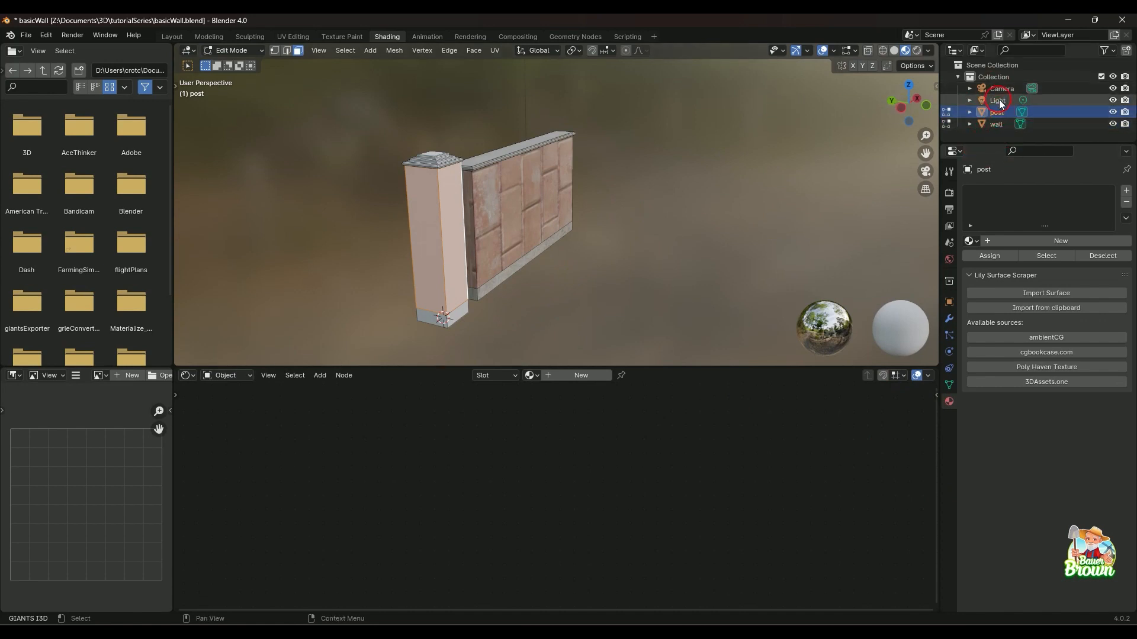
pyautogui.click(548, 183)
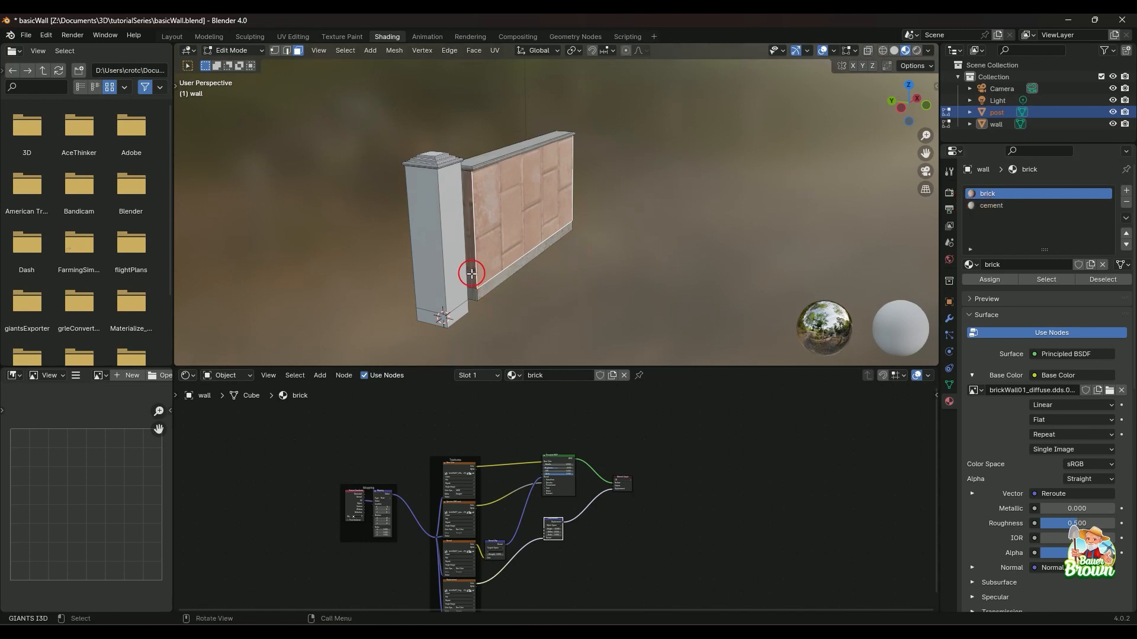
pyautogui.hotkey('ctrl', 'z')
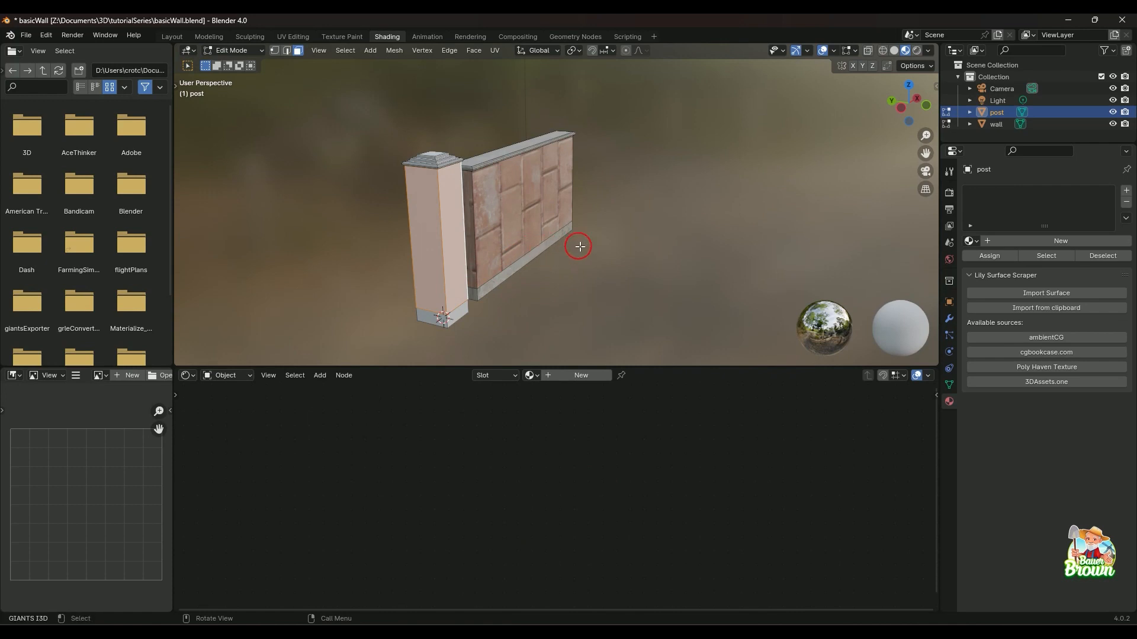
pyautogui.moveTo(622, 244); pyautogui.dragTo(543, 258, button='middle')
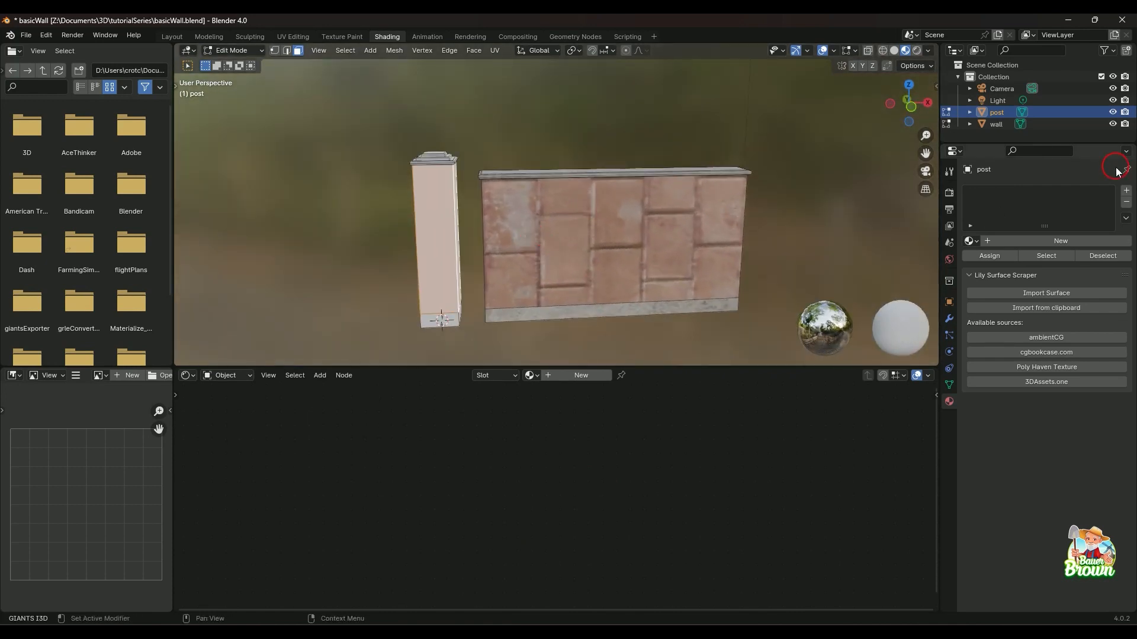
# Add a material slot to the post and fill it with the existing brick material
pyautogui.click(1126, 193)
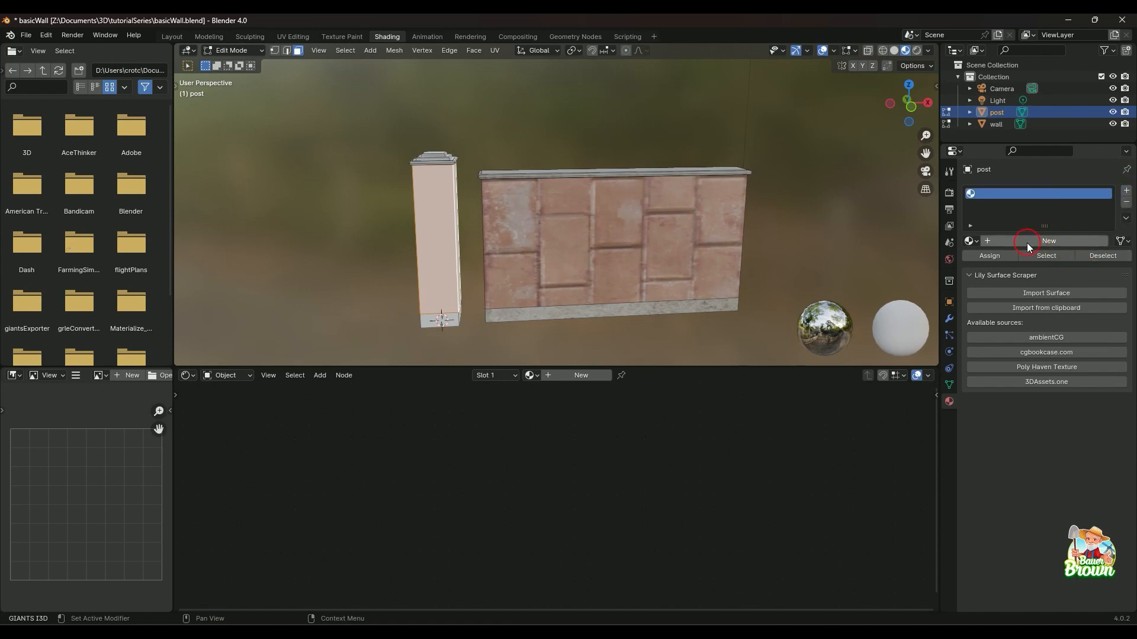
pyautogui.click(978, 238)
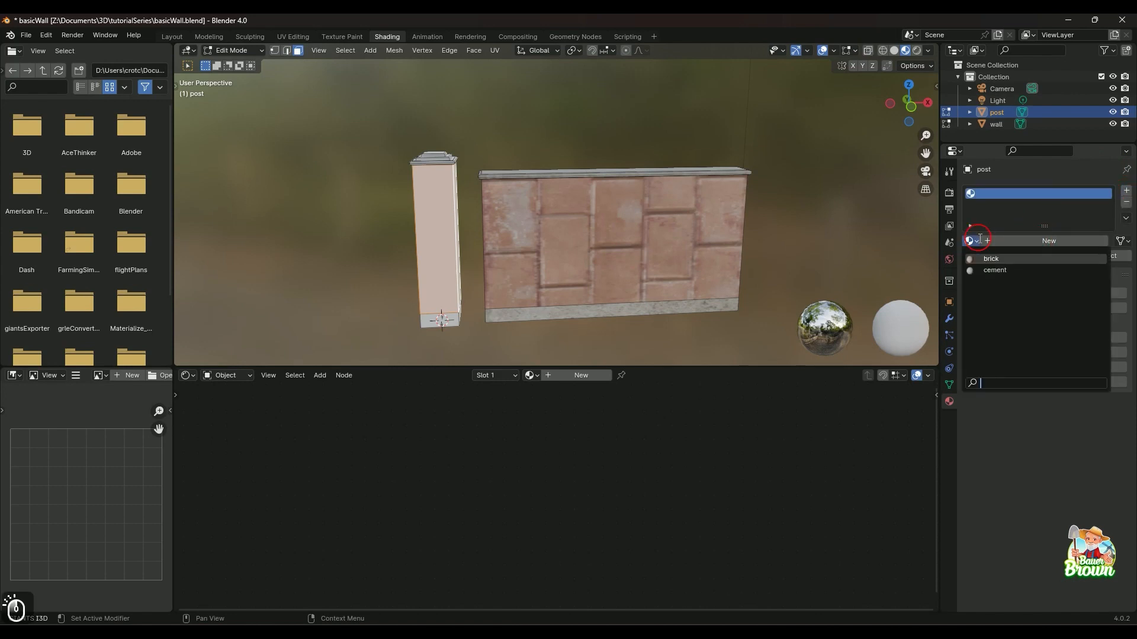
pyautogui.click(1006, 263)
# Select all faces of the post's stepped cap in front view with X-ray enabled
pyautogui.moveTo(433, 243)
pyautogui.mouseDown(button='middle')
pyautogui.moveTo(450, 266)
pyautogui.moveTo(497, 275)
pyautogui.moveTo(427, 238)
pyautogui.moveTo(447, 250)
pyautogui.mouseUp(button='middle')
pyautogui.press('KP_1')
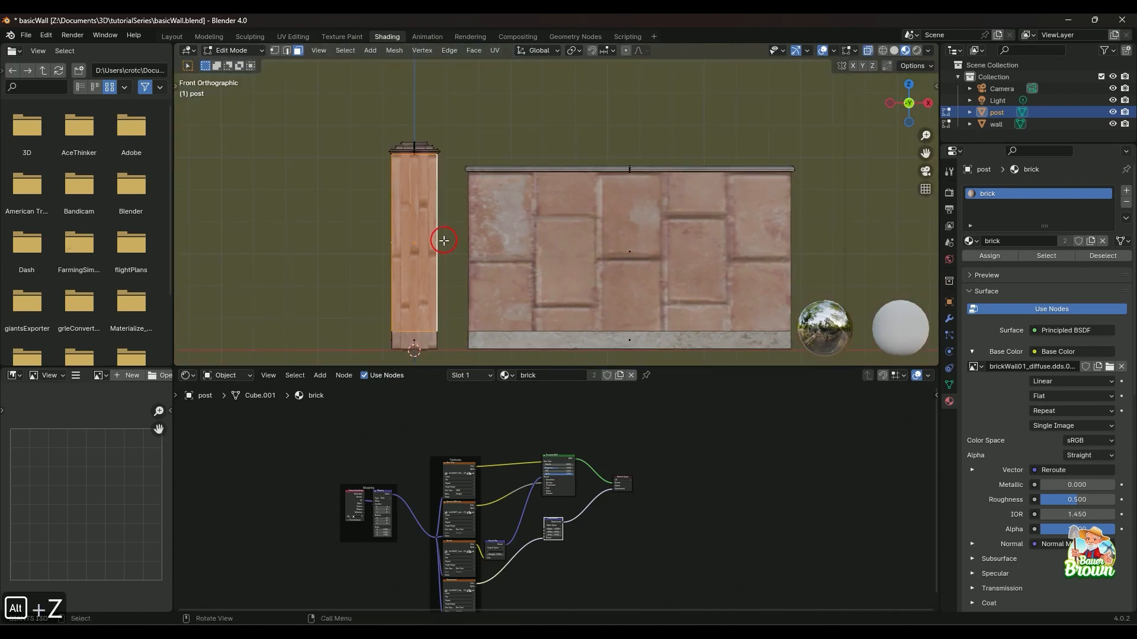
pyautogui.scroll(2, 444, 241)
pyautogui.keyDown('shift'); pyautogui.moveTo(444, 177); pyautogui.dragTo(611, 276, button='middle'); pyautogui.keyUp('shift')
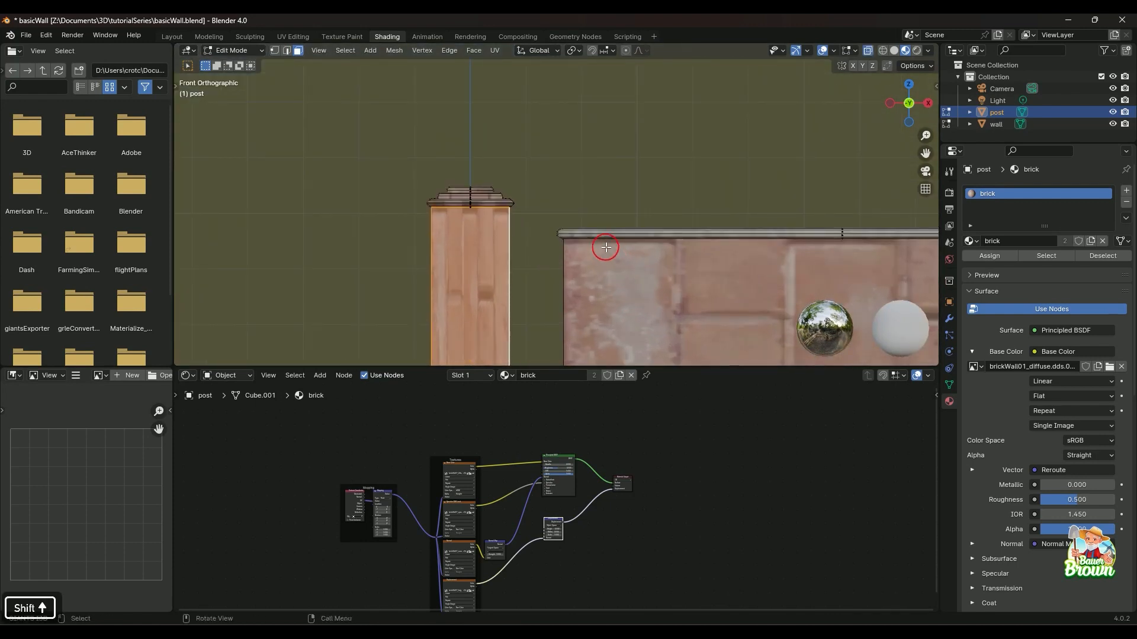
pyautogui.scroll(1, 491, 239)
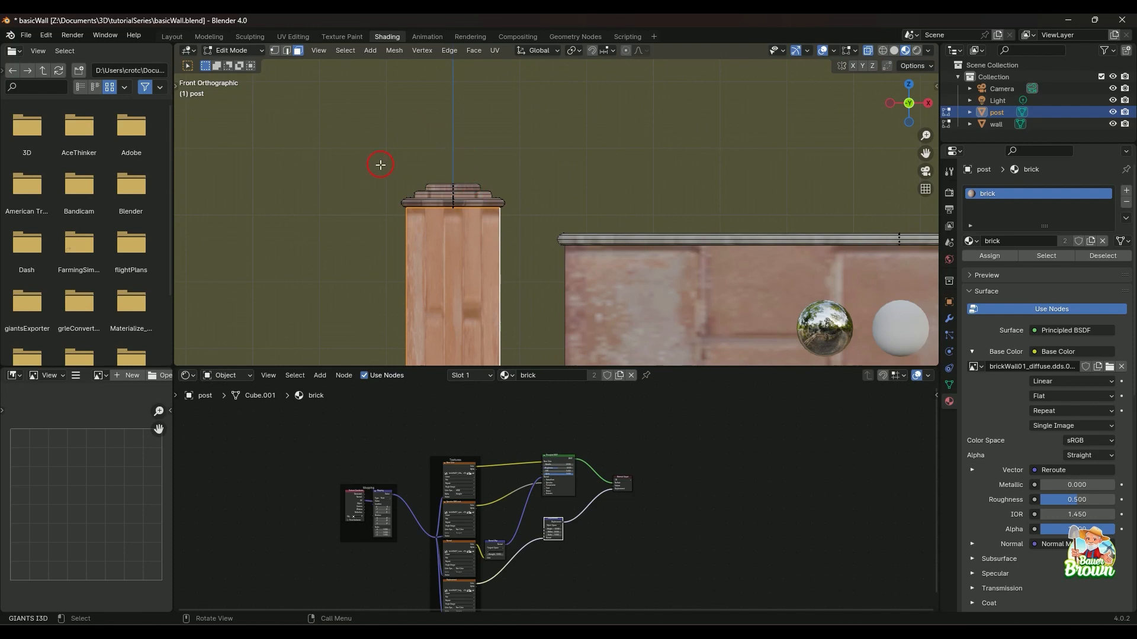
pyautogui.moveTo(383, 162); pyautogui.dragTo(518, 209)
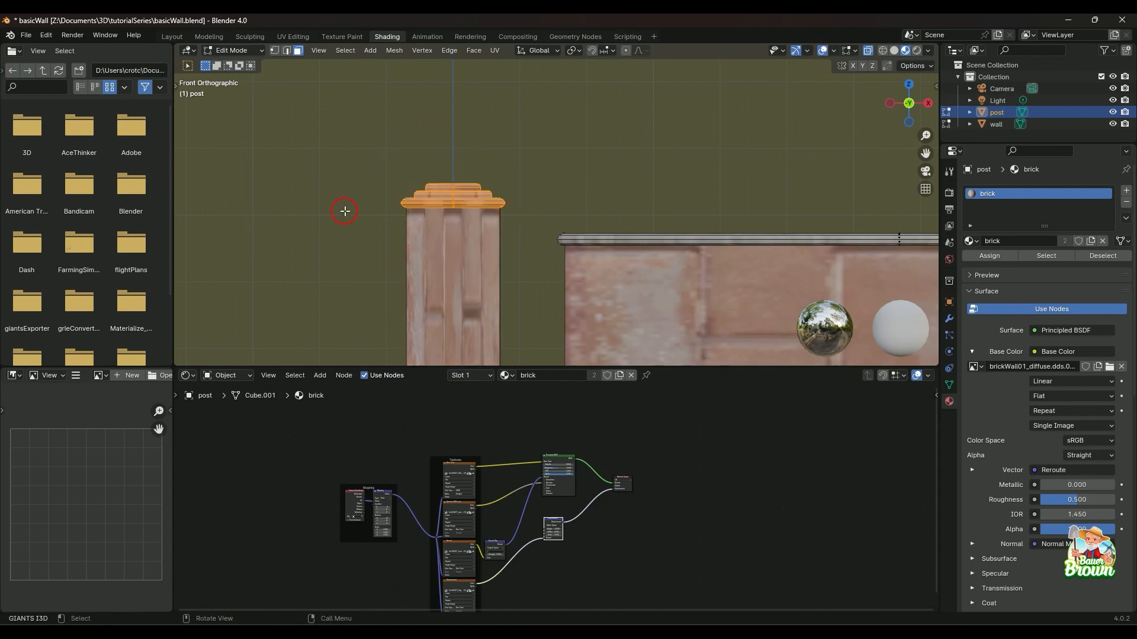
# Add a second material slot to the post with the existing cement material and assign it to the selected cap faces
pyautogui.moveTo(342, 200); pyautogui.dragTo(594, 198, button='middle')
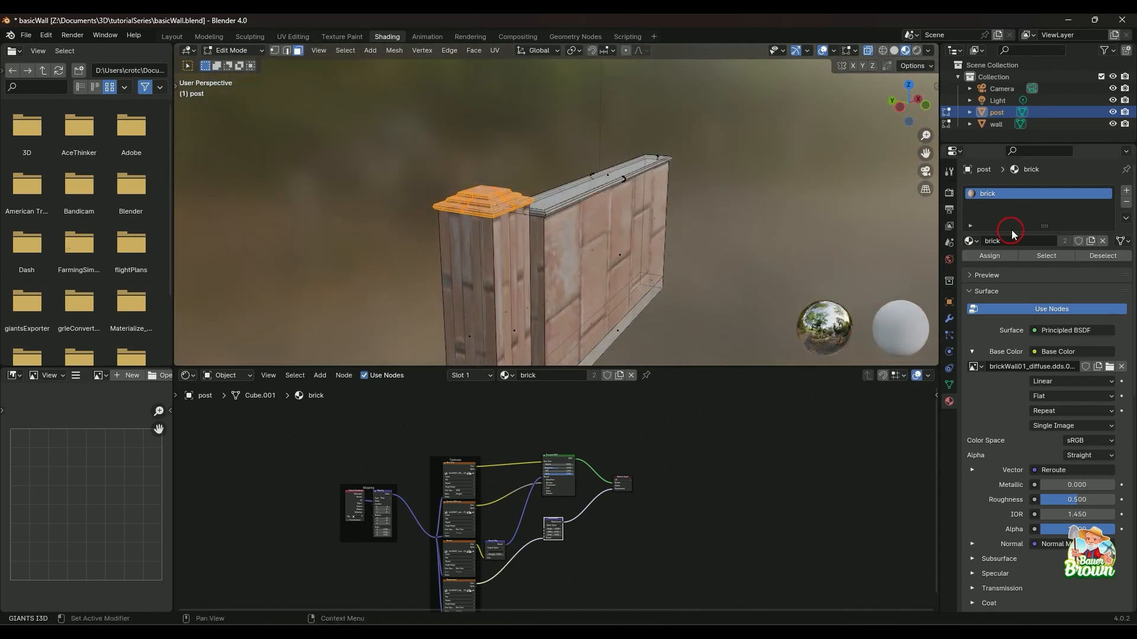
pyautogui.click(1125, 193)
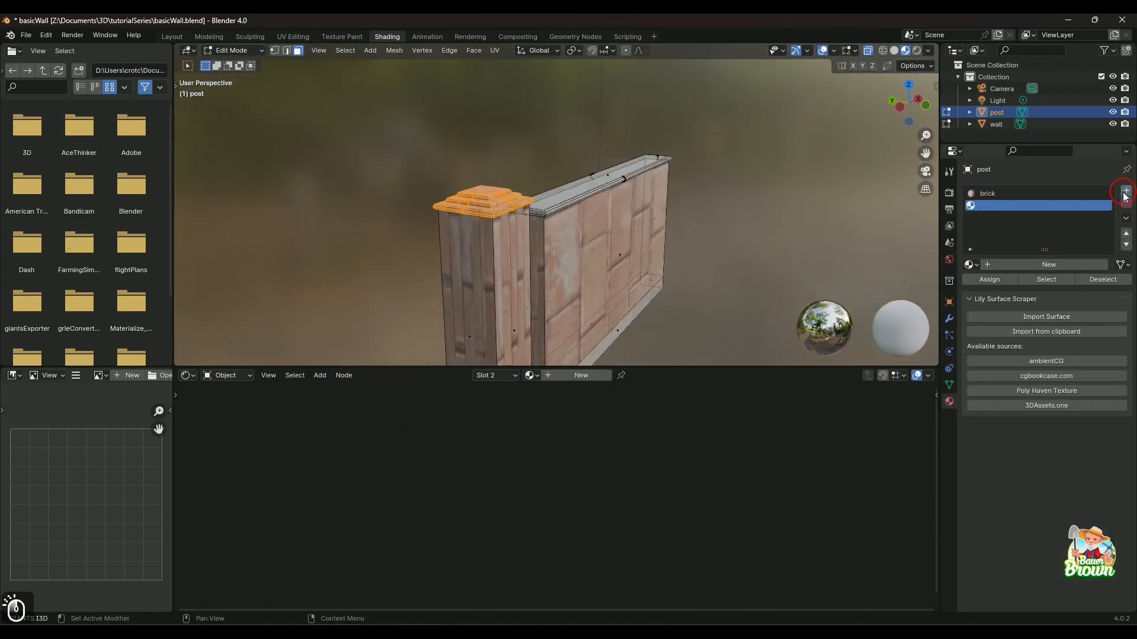
pyautogui.click(973, 266)
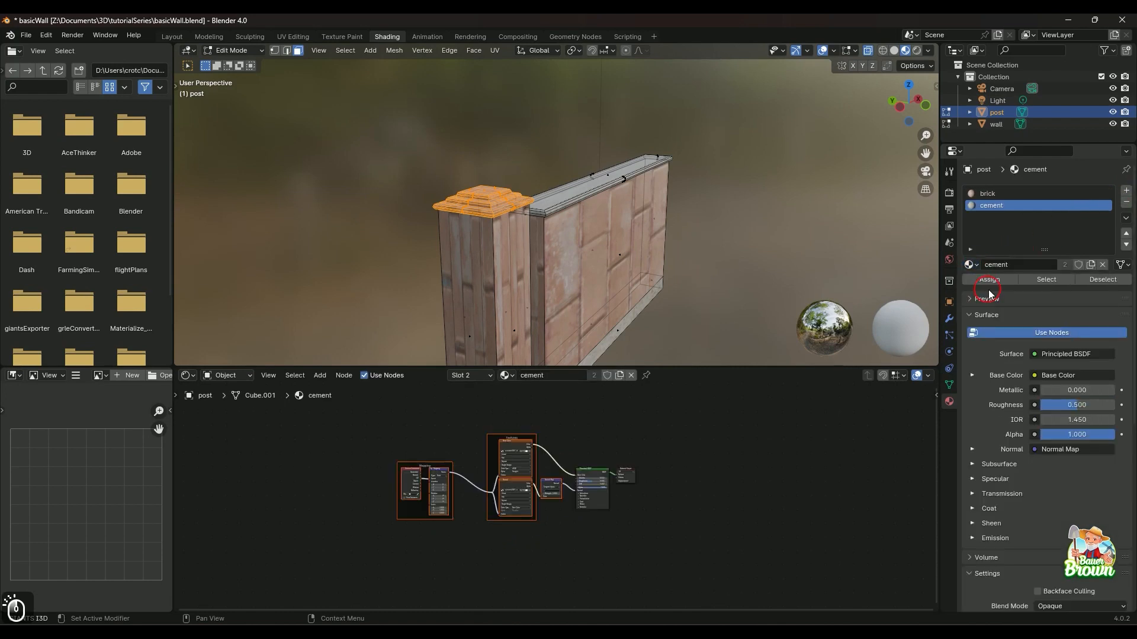
pyautogui.click(990, 293)
pyautogui.scroll(-2, 582, 228)
pyautogui.click(656, 202)
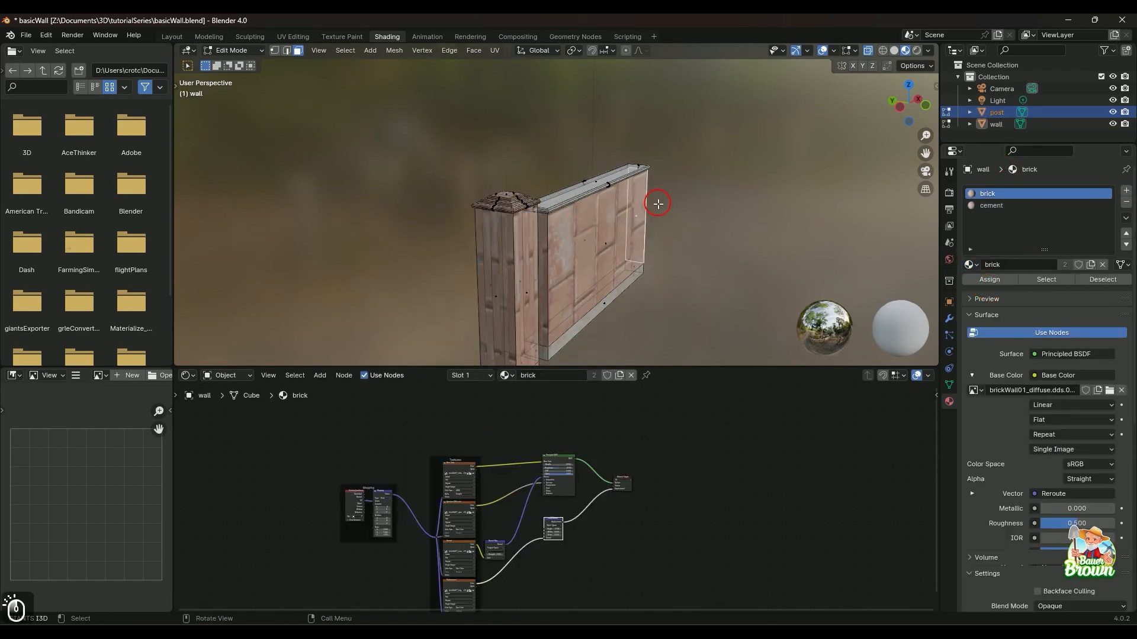
pyautogui.moveTo(657, 203); pyautogui.dragTo(592, 261, button='middle')
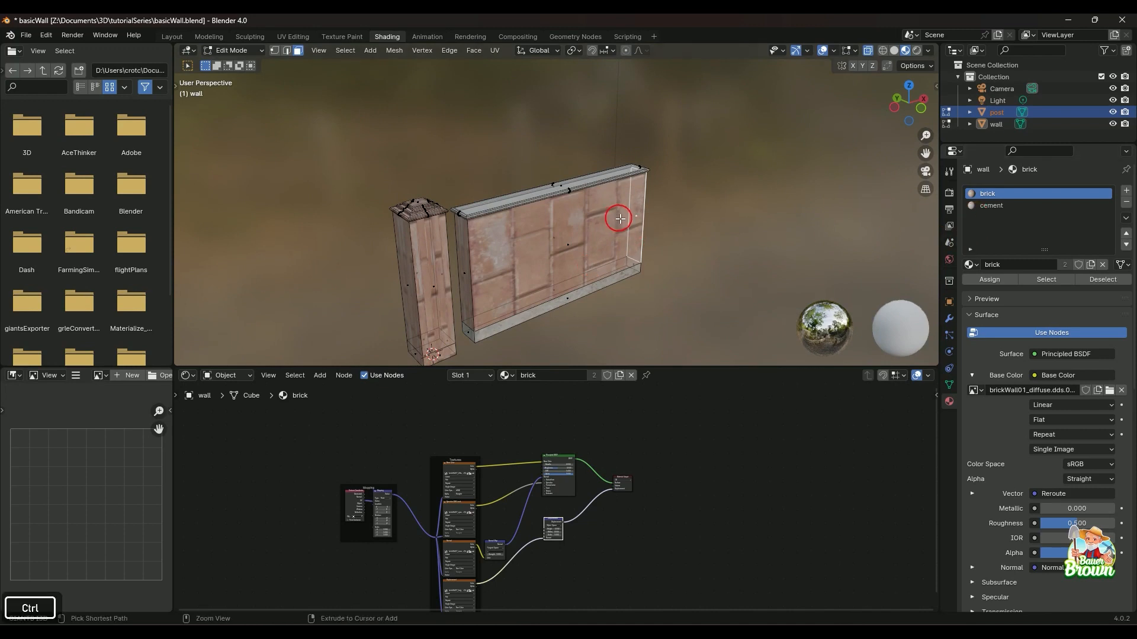
pyautogui.hotkey('ctrl', 'z')
pyautogui.click(977, 284)
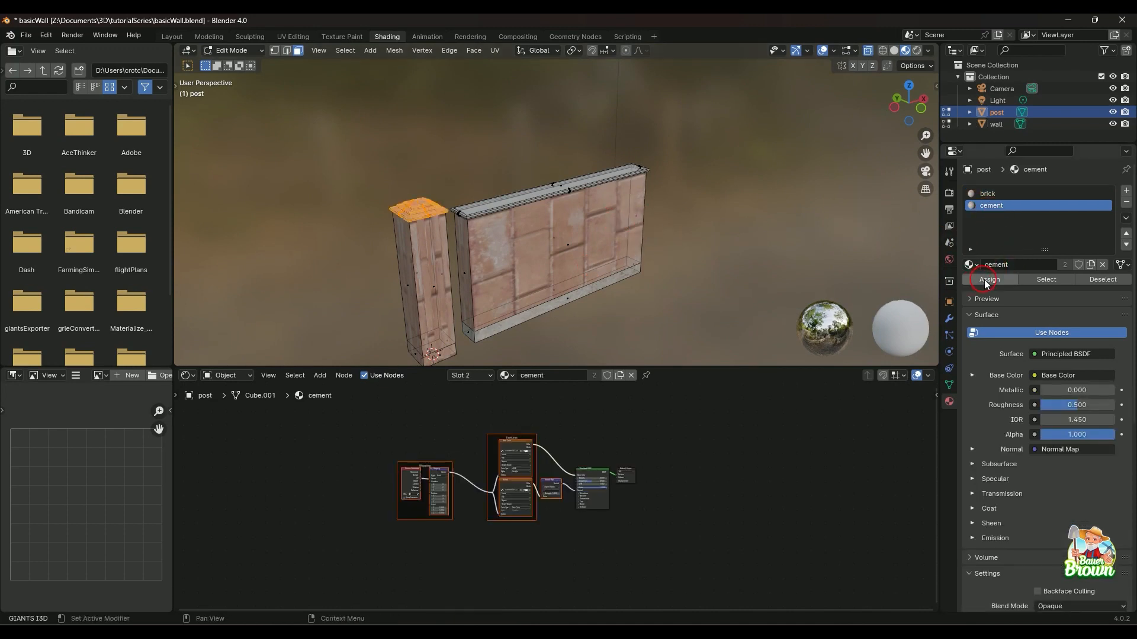
# Select the post's base faces, assign the cement material to them and turn off X-ray
pyautogui.moveTo(704, 221); pyautogui.dragTo(417, 271, button='middle')
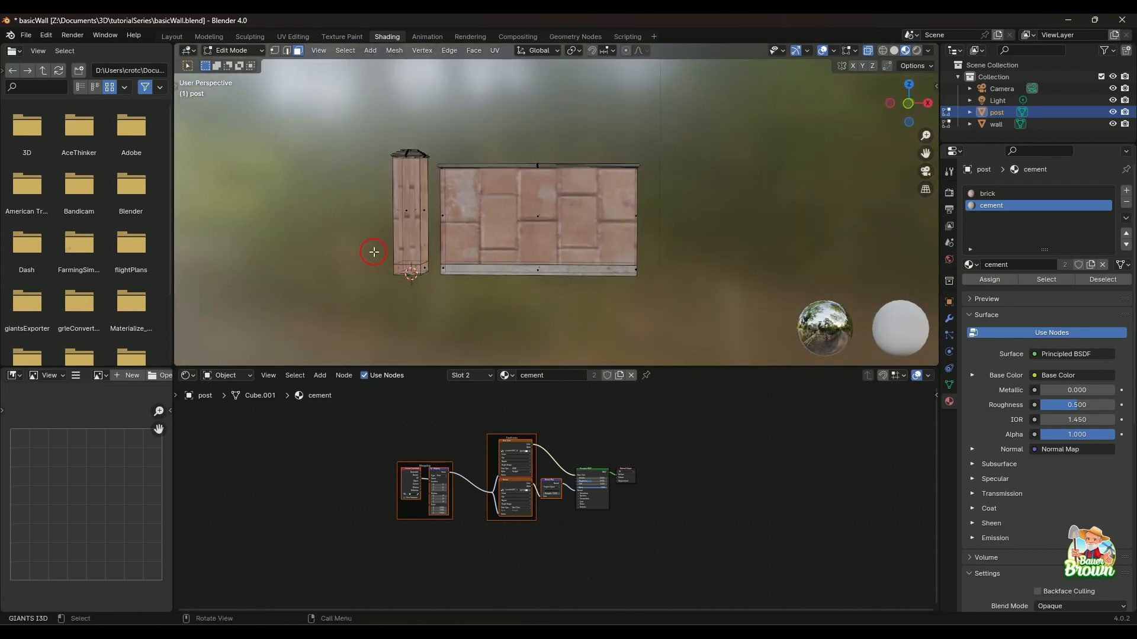
pyautogui.moveTo(373, 252); pyautogui.dragTo(438, 291)
pyautogui.click(989, 280)
pyautogui.hotkey('alt', 'z')
# Leave Edit Mode and examine the textured post and wall from several angles in a maximized 3D viewport
pyautogui.moveTo(693, 226); pyautogui.dragTo(498, 371, button='middle')
pyautogui.hotkey('ctrl', 'space')
pyautogui.press('Tab')
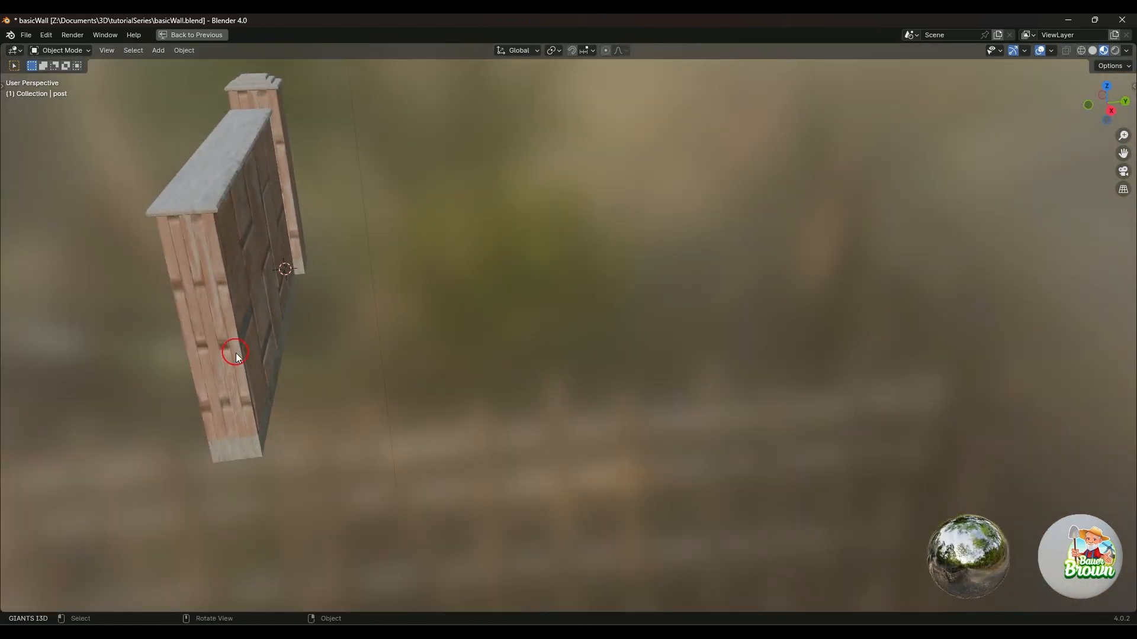
pyautogui.moveTo(331, 370); pyautogui.dragTo(600, 325, button='middle')
pyautogui.scroll(-2, 599, 325)
pyautogui.moveTo(684, 349); pyautogui.dragTo(598, 318, button='middle')
pyautogui.keyDown('shift'); pyautogui.moveTo(788, 301); pyautogui.dragTo(586, 396, button='middle'); pyautogui.keyUp('shift')
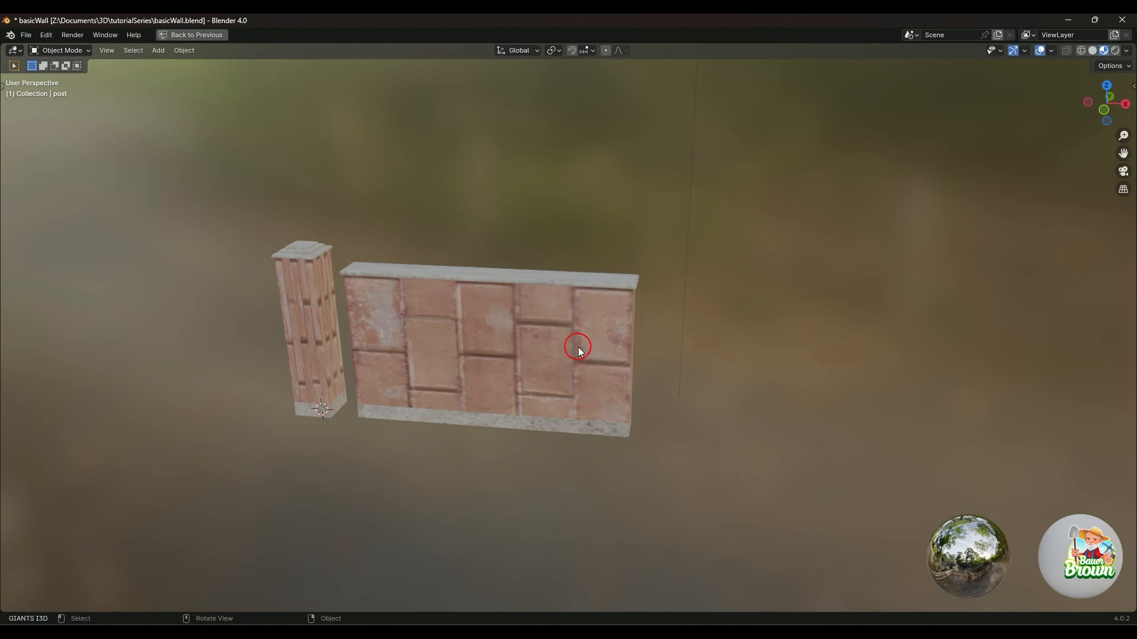
pyautogui.scroll(-1, 576, 354)
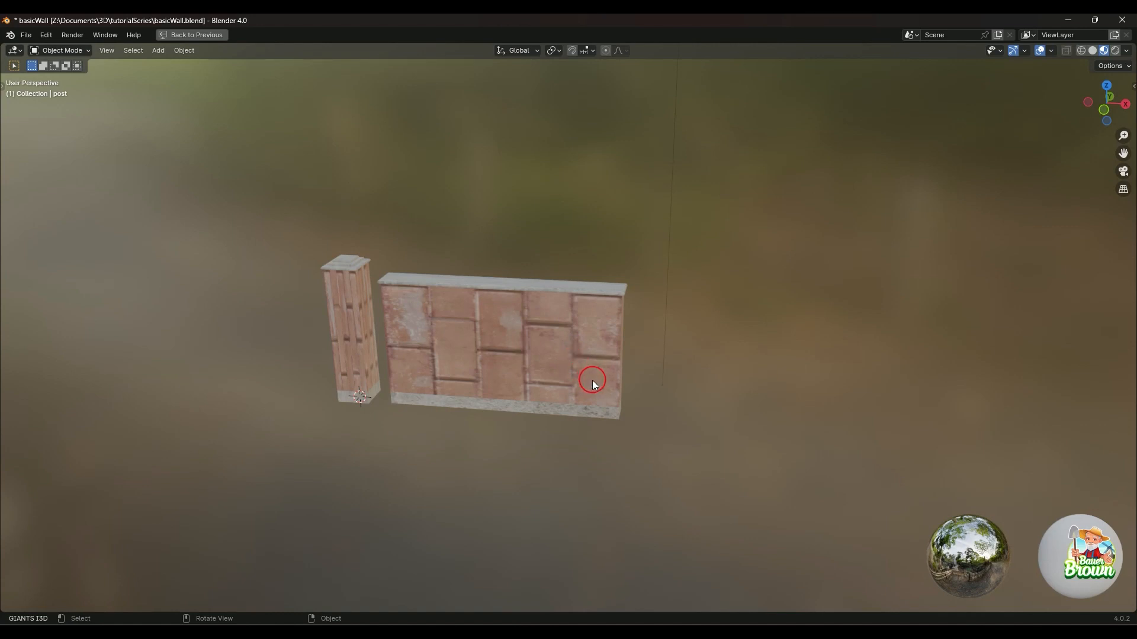
pyautogui.hotkey('ctrl', 'space')
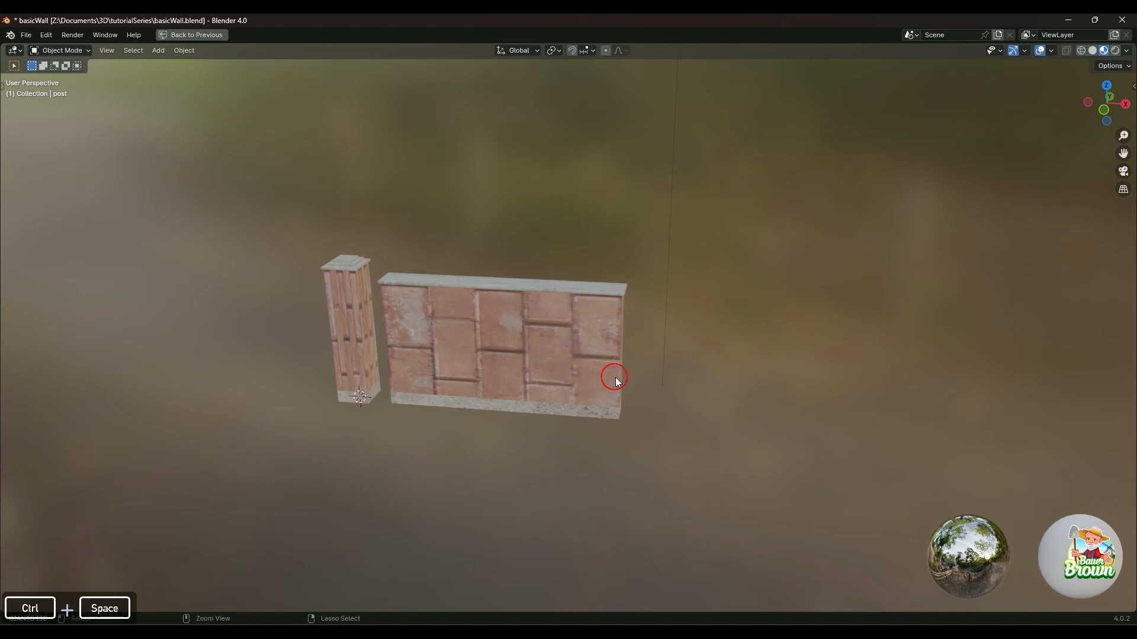